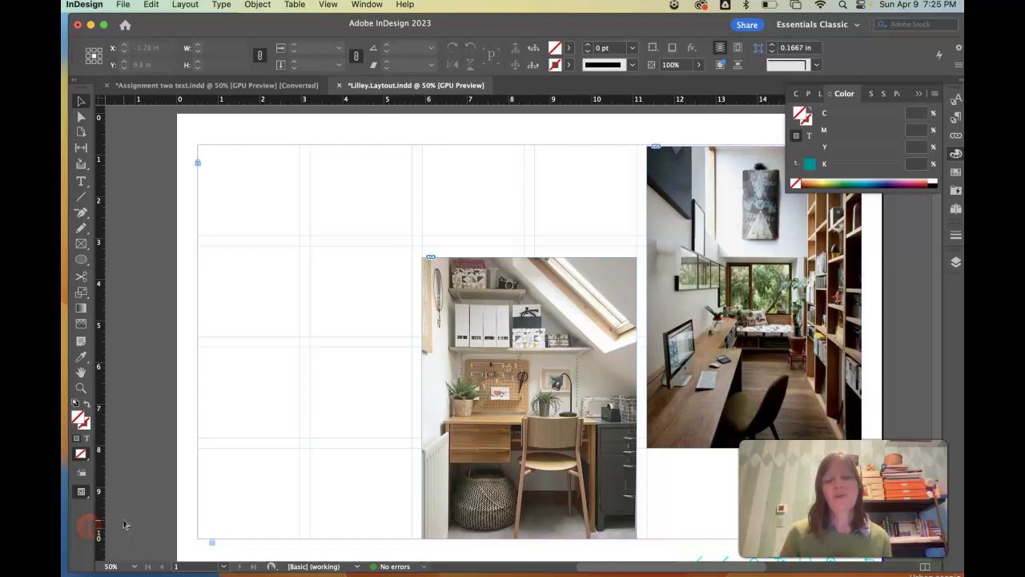
Step: Set up a new print document in inches with landscape orientation and Facing Pages off, and close the setup without creating it
click(124, 5)
mouse_move(136, 24)
click(319, 26)
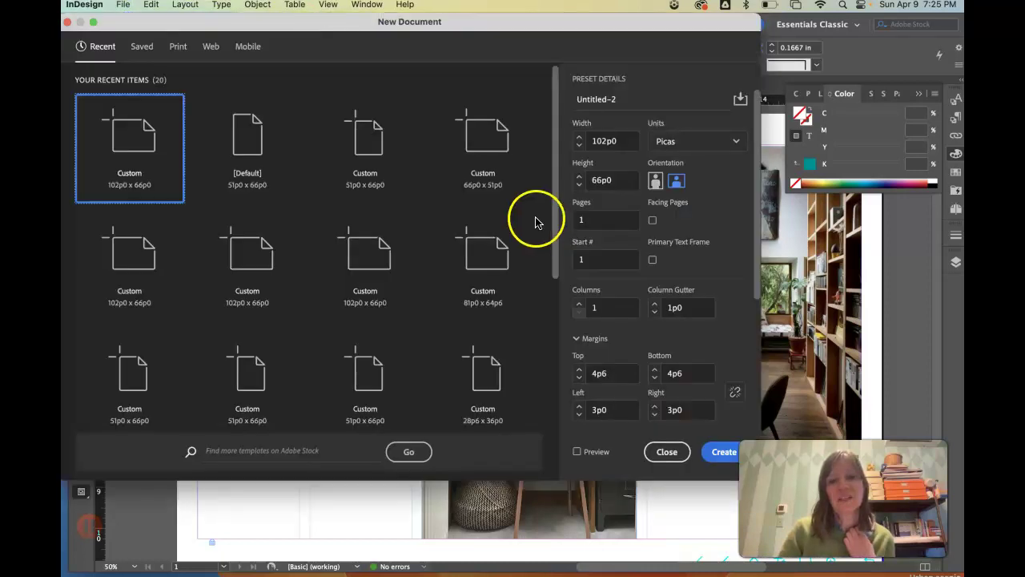
click(178, 50)
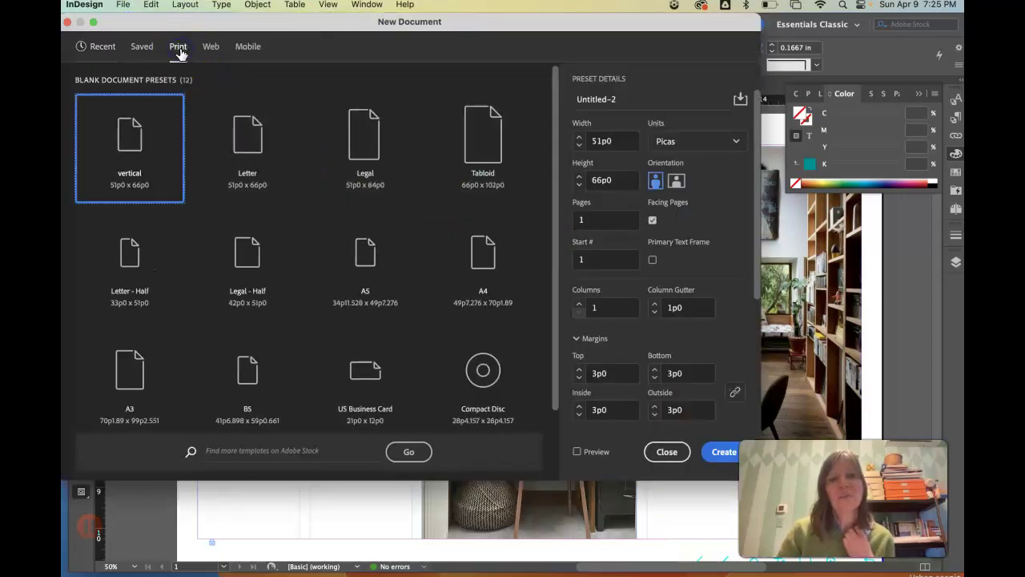
click(715, 145)
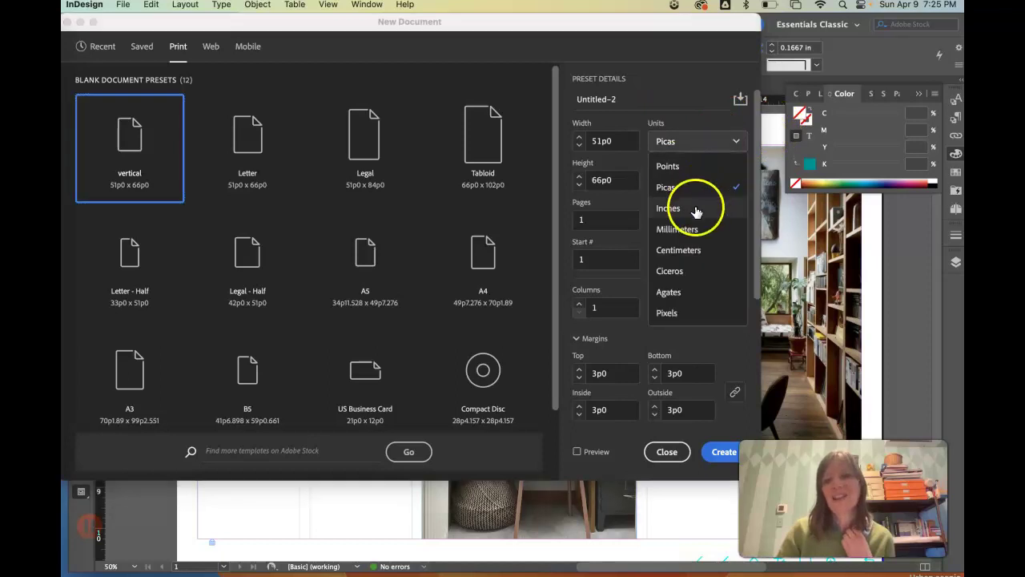
click(694, 210)
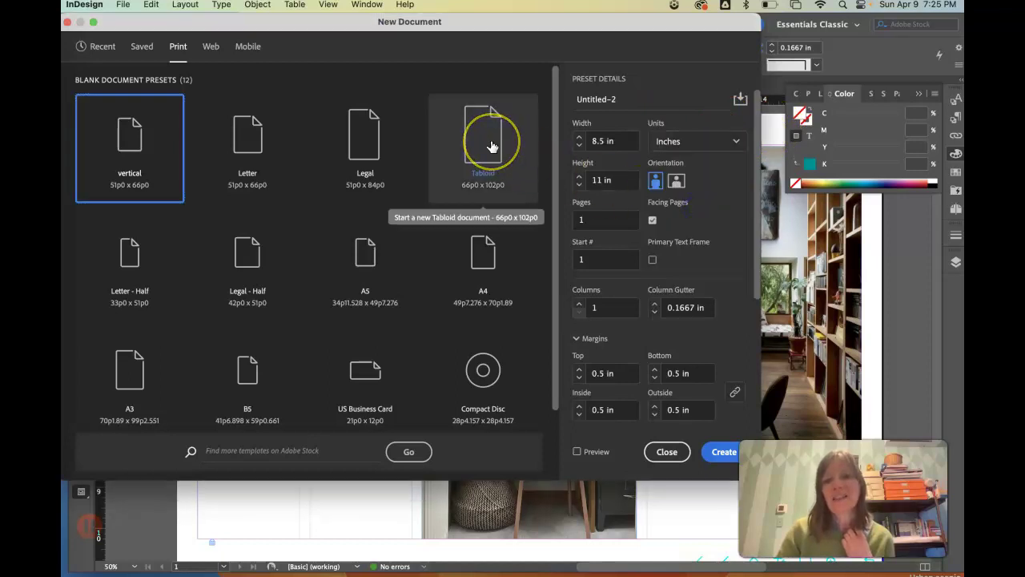
click(676, 181)
click(653, 220)
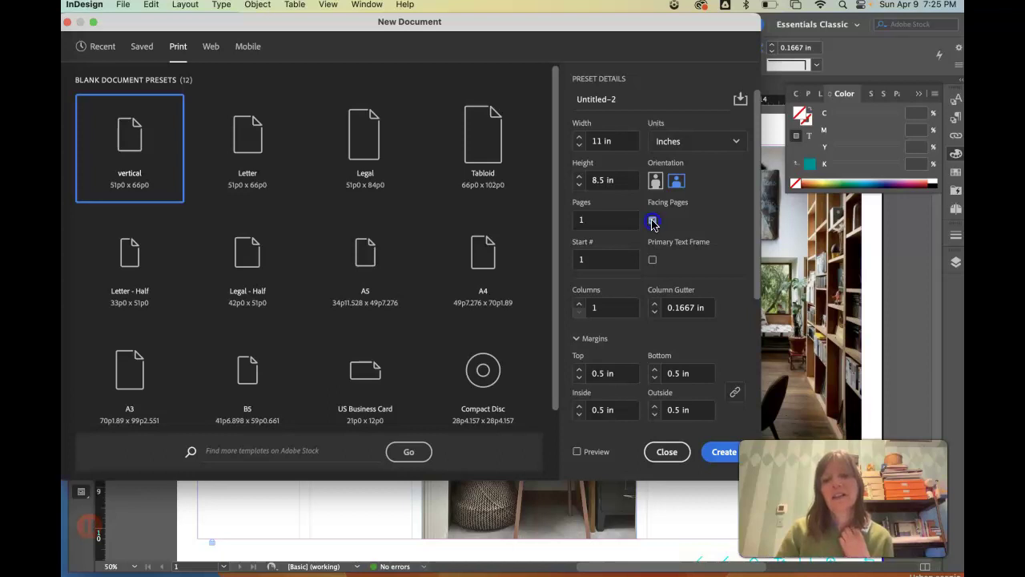
click(677, 450)
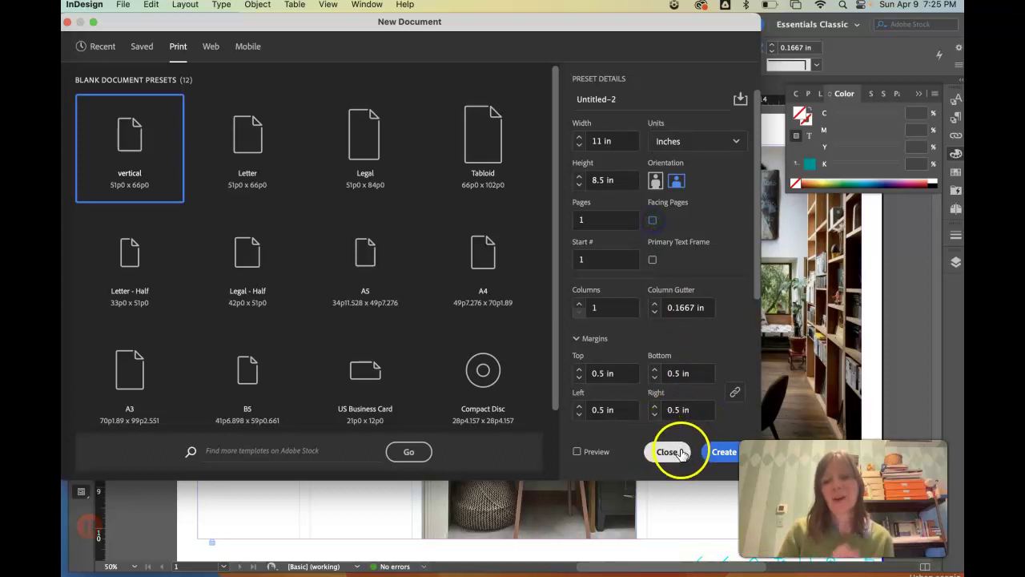
click(679, 454)
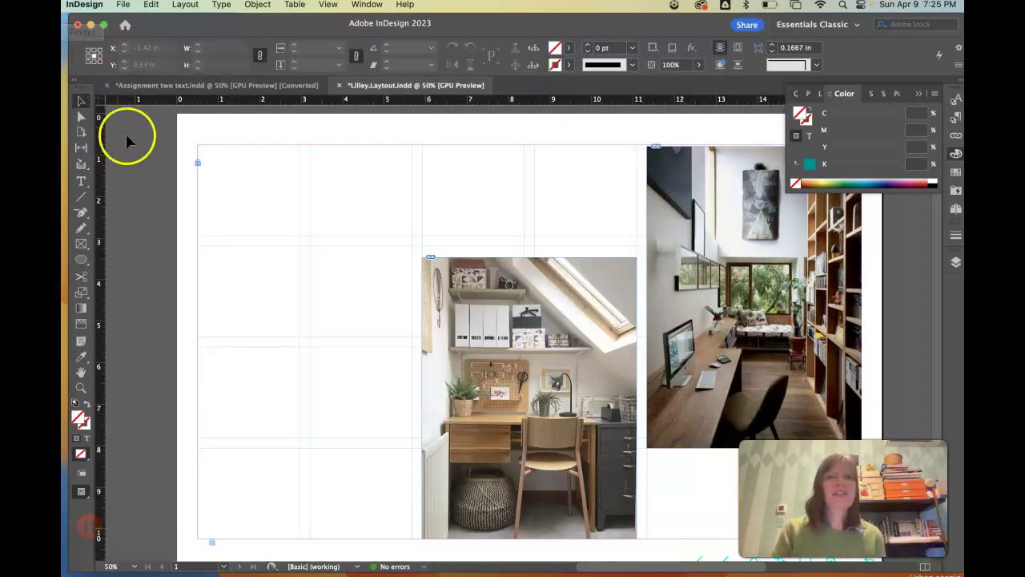
Step: Draw a text frame about 3.36 by 2.64 in across the page's left margin and try a 0.25 in gutter, cancelling the frame options
click(81, 181)
drag(147, 158, 287, 266)
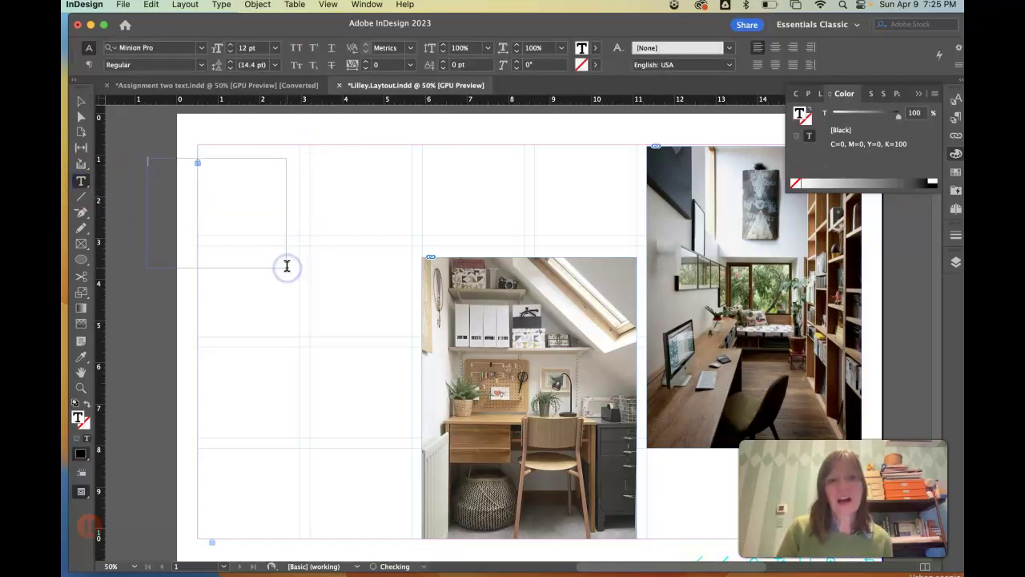
click(257, 5)
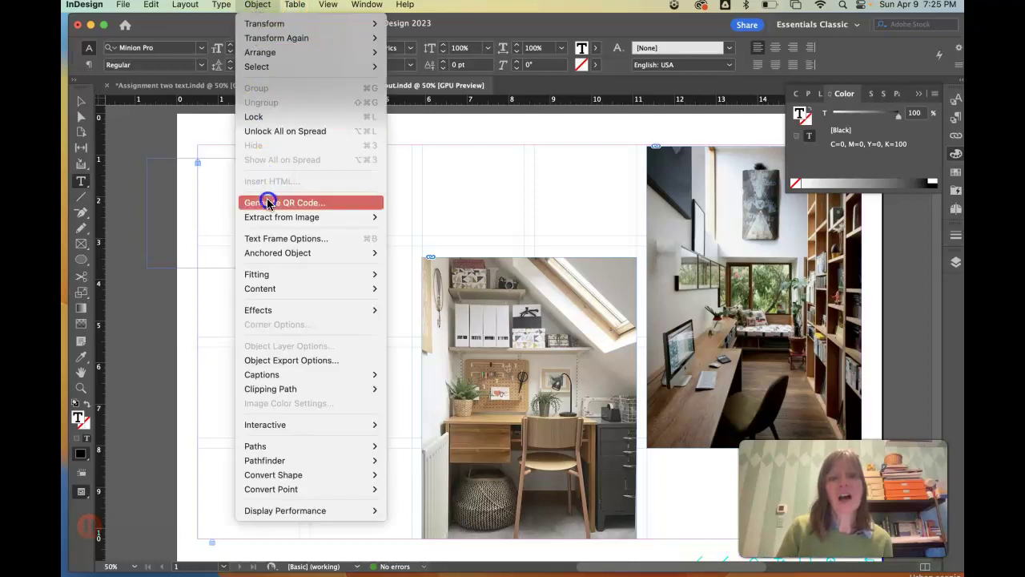
click(272, 240)
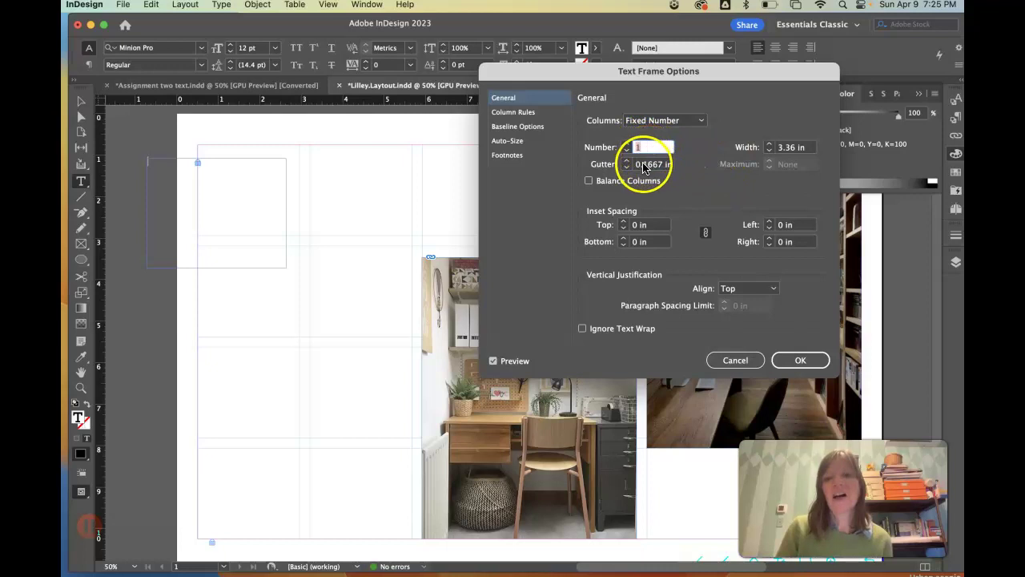
drag(643, 166, 669, 166)
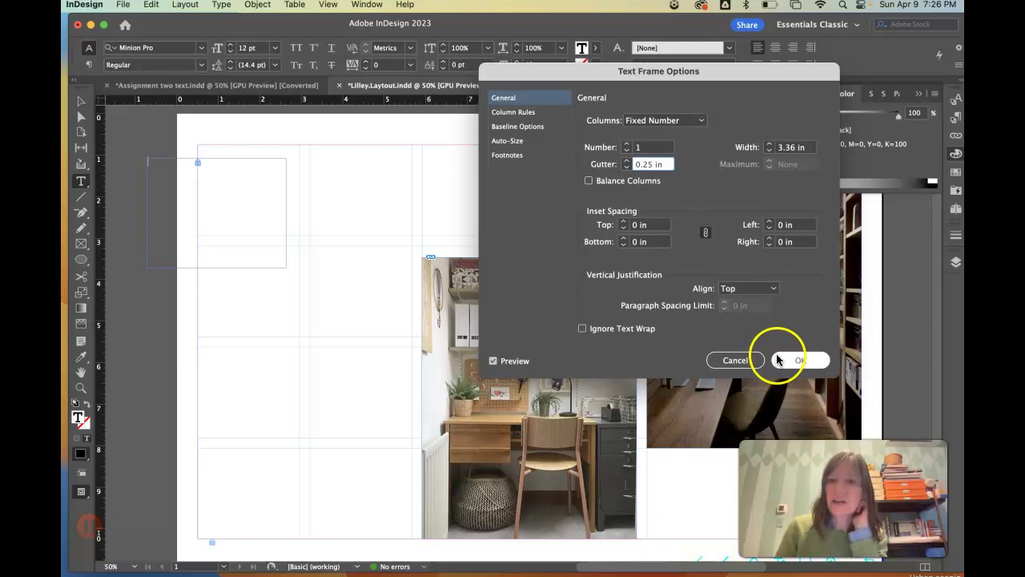
click(753, 360)
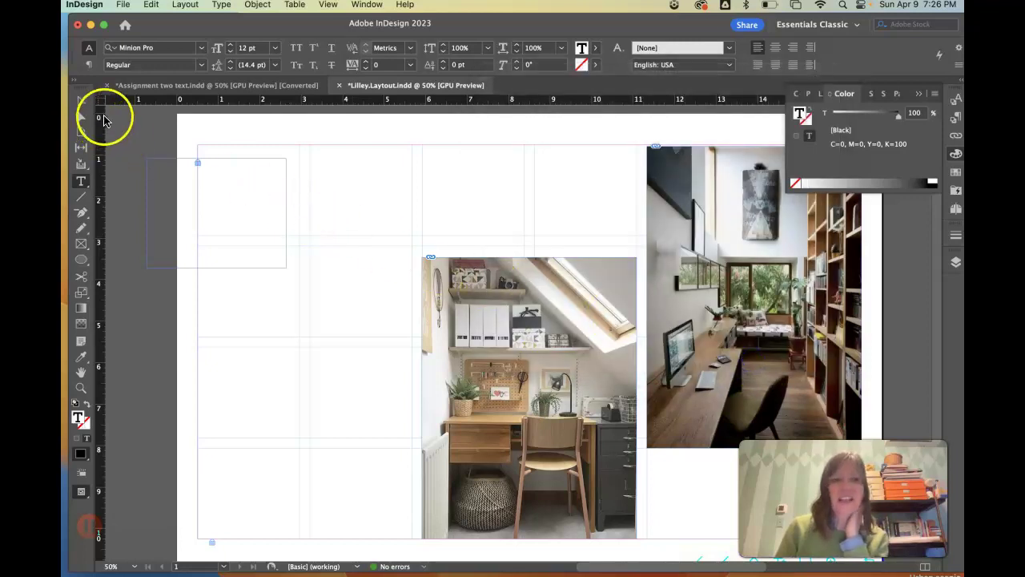
Step: Remove the empty text frame that straddles the page's left margin
click(84, 104)
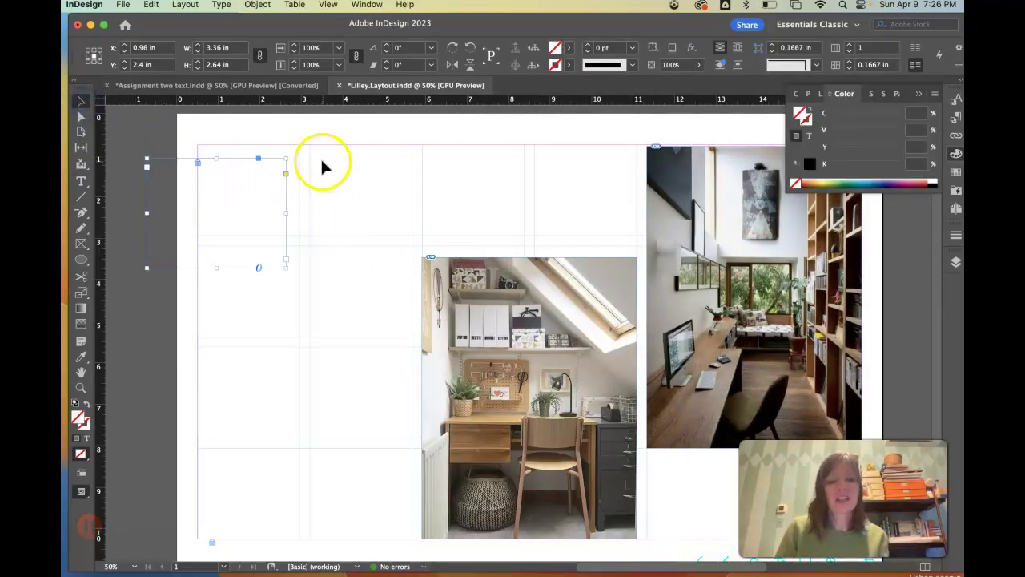
drag(293, 153, 173, 132)
drag(188, 186, 183, 197)
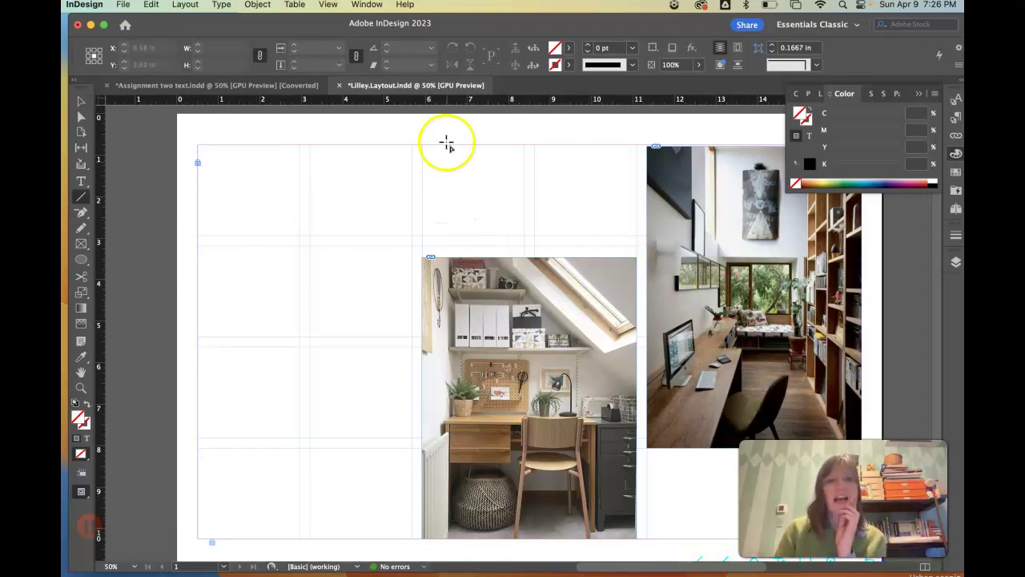
Step: In Assignment two text.indd, review the article and copy the title and the full intro paragraph
click(280, 87)
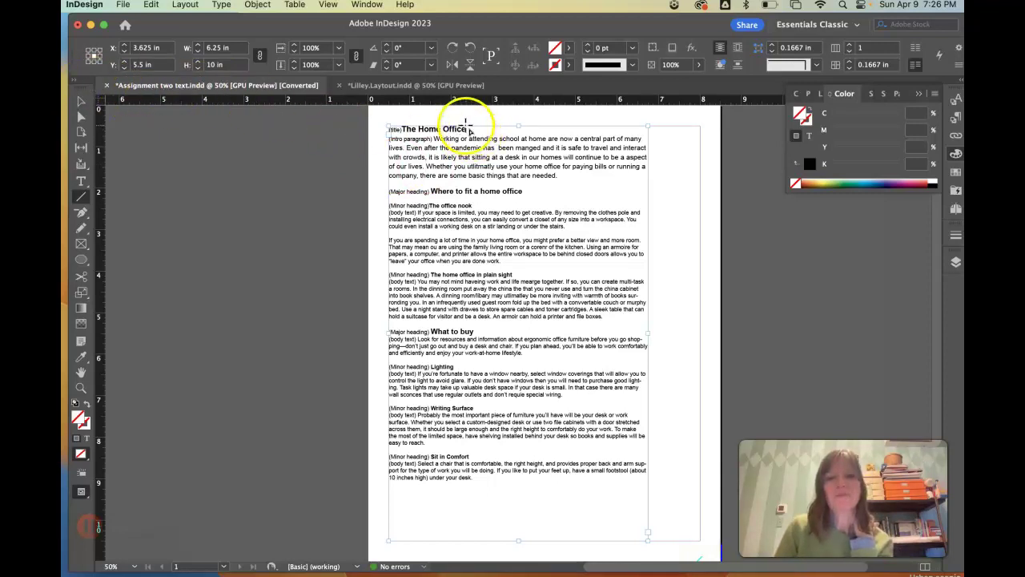
click(80, 182)
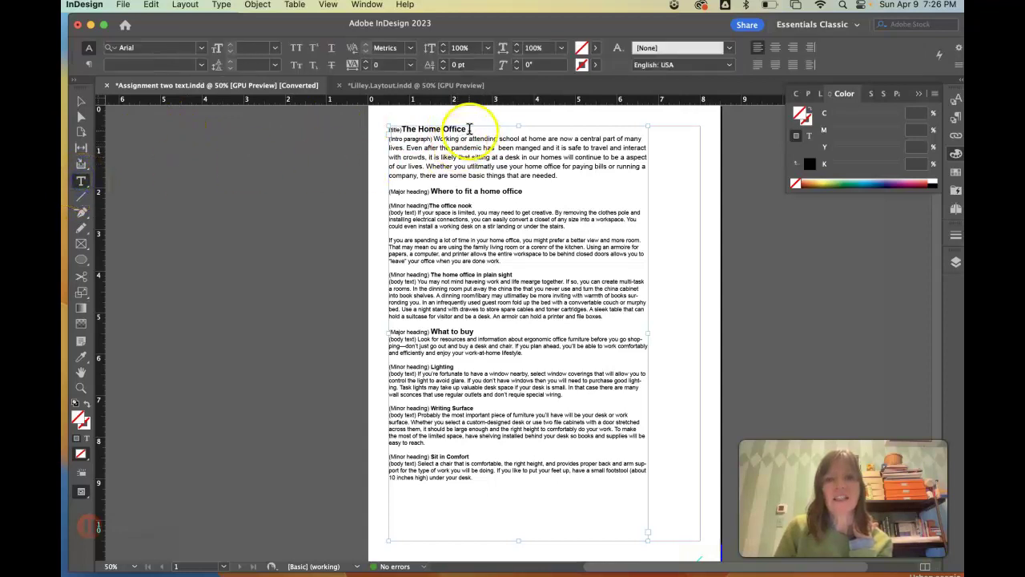
drag(466, 129, 420, 129)
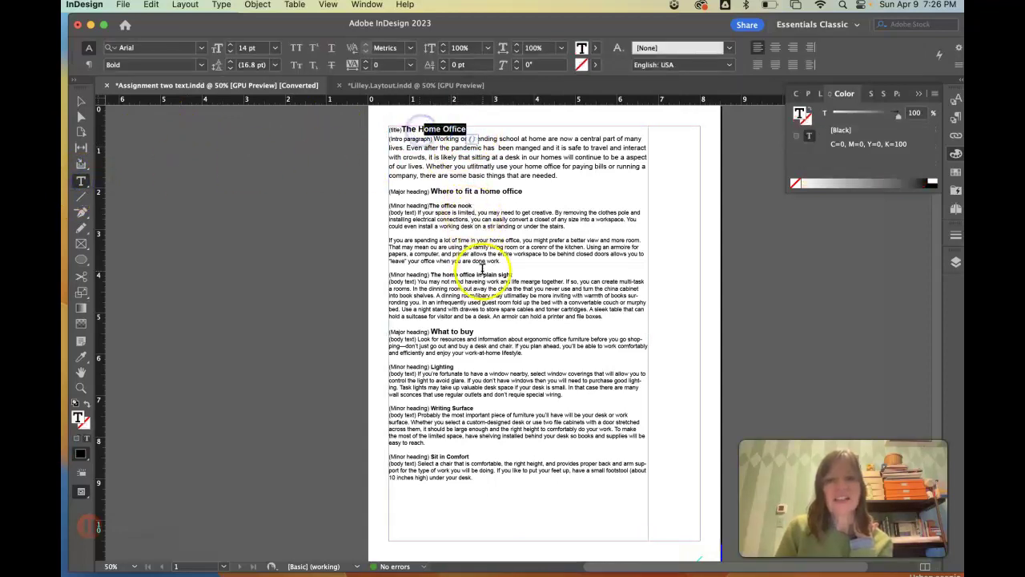
key(super+1)
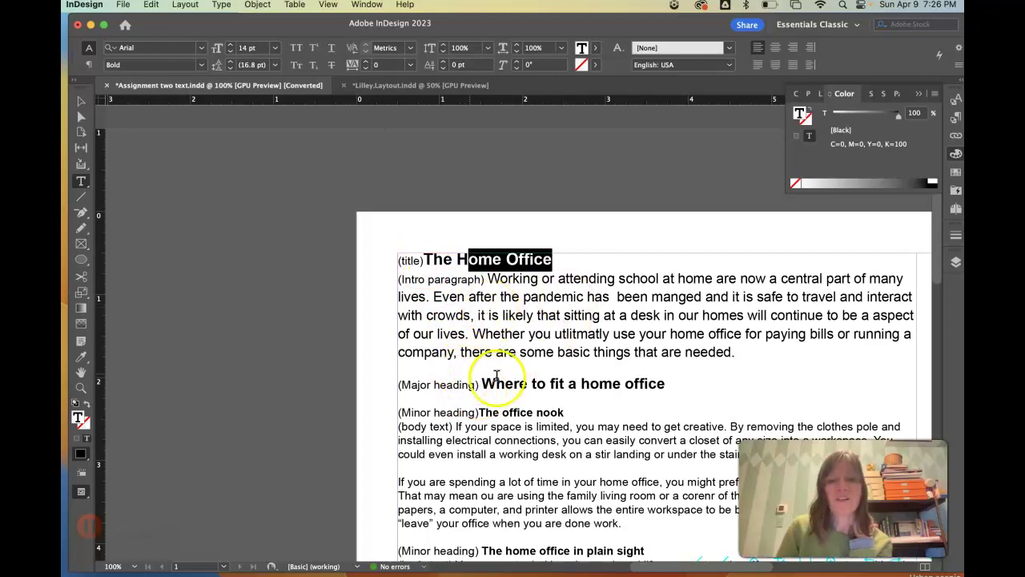
scroll(496, 375, down, 10)
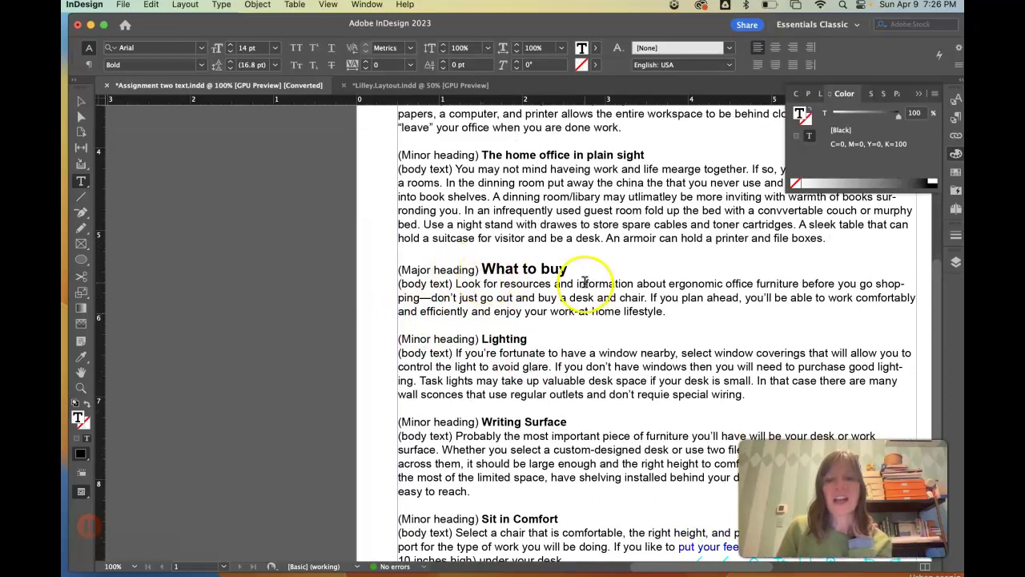
scroll(584, 282, up, 7)
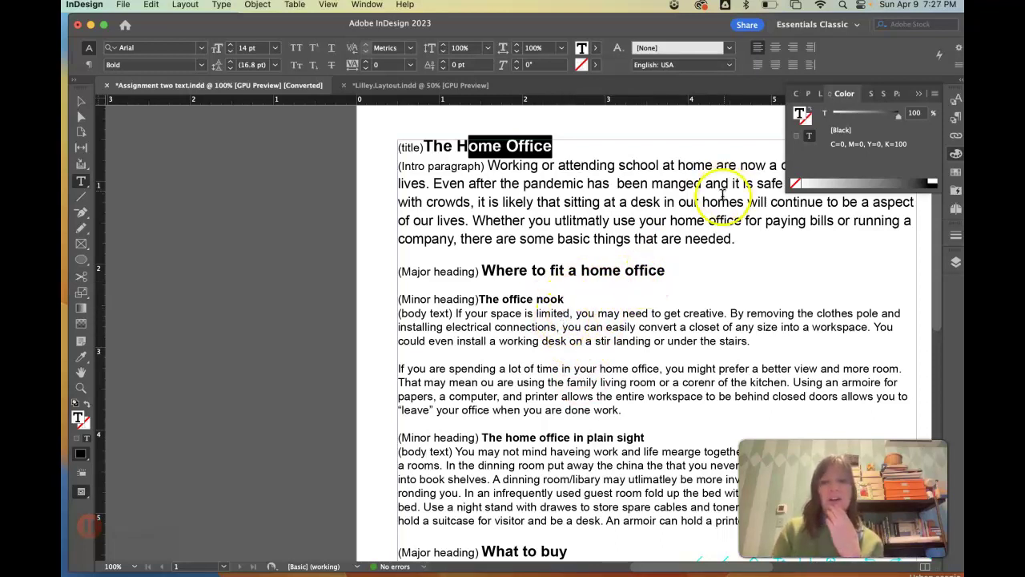
mouse_move(736, 238)
mouse_down()
mouse_move(533, 222)
mouse_move(458, 161)
mouse_move(392, 140)
mouse_up()
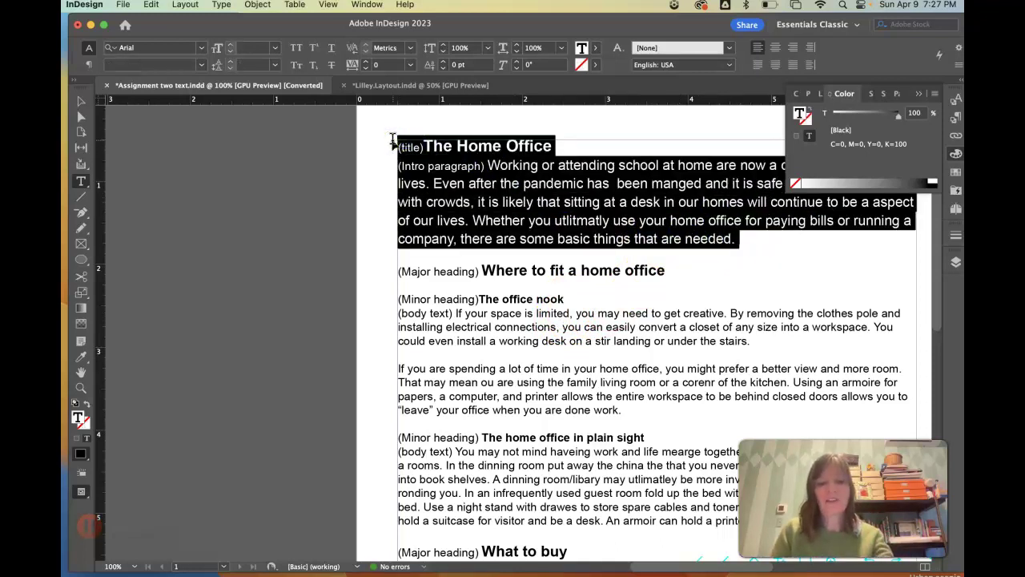
Step: In Lilley.Laytout.indd, draw a text frame about 6.6 by 2.145 in near the page's upper-left margin and paste the title and intro into it
click(420, 85)
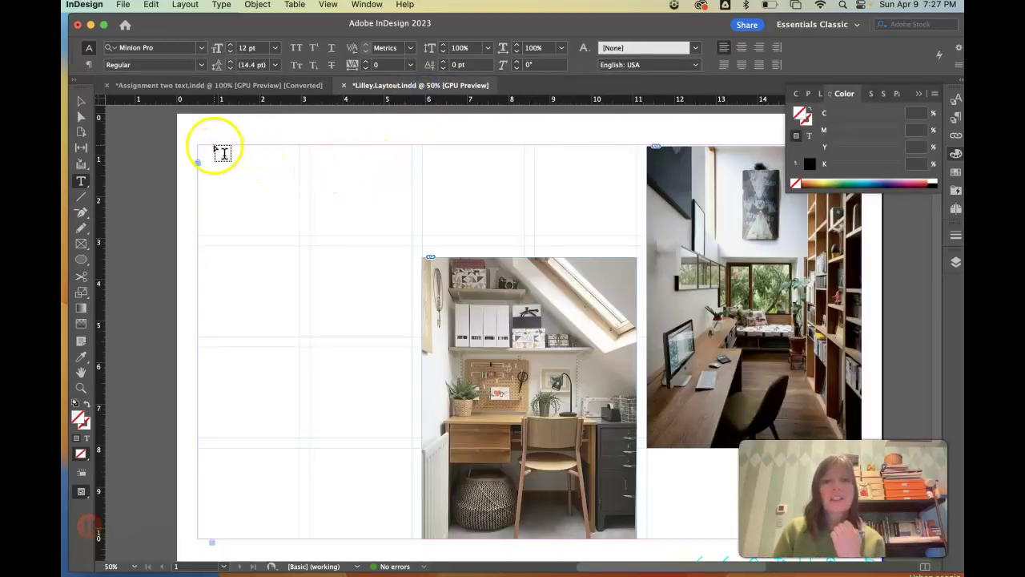
drag(214, 149, 486, 236)
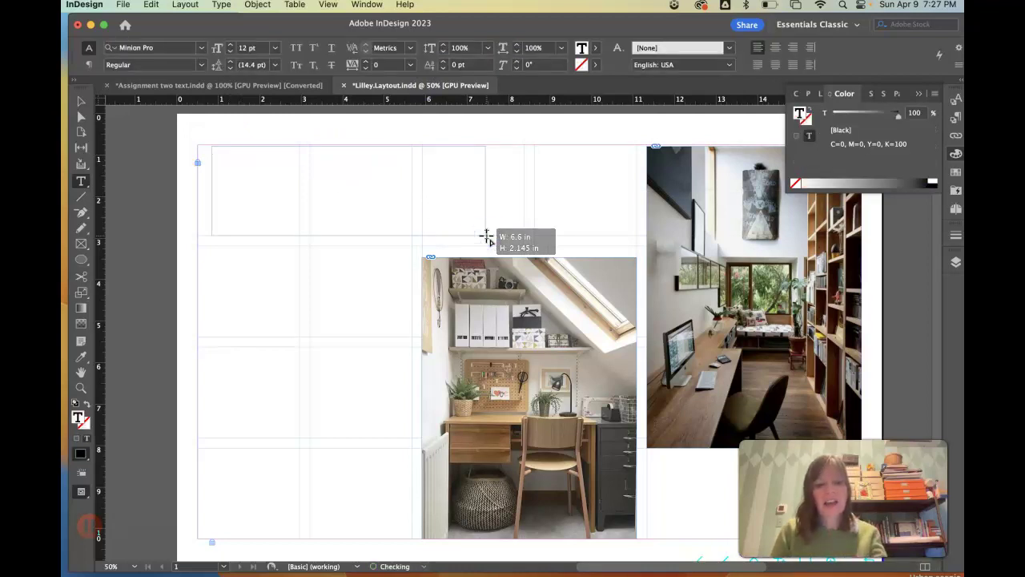
key(super+v)
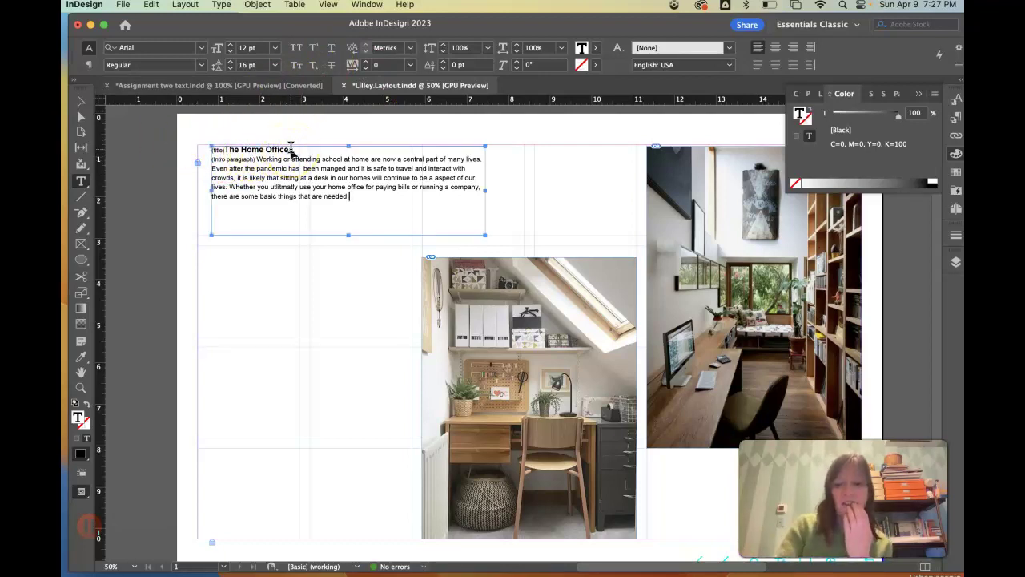
Step: Move "The Home Office" from the intro frame into a new text frame about 4.06 by 0.89 in beside it, and delete the remaining bracketed labels
key(super+equal)
drag(430, 244, 334, 242)
key(cmd+c)
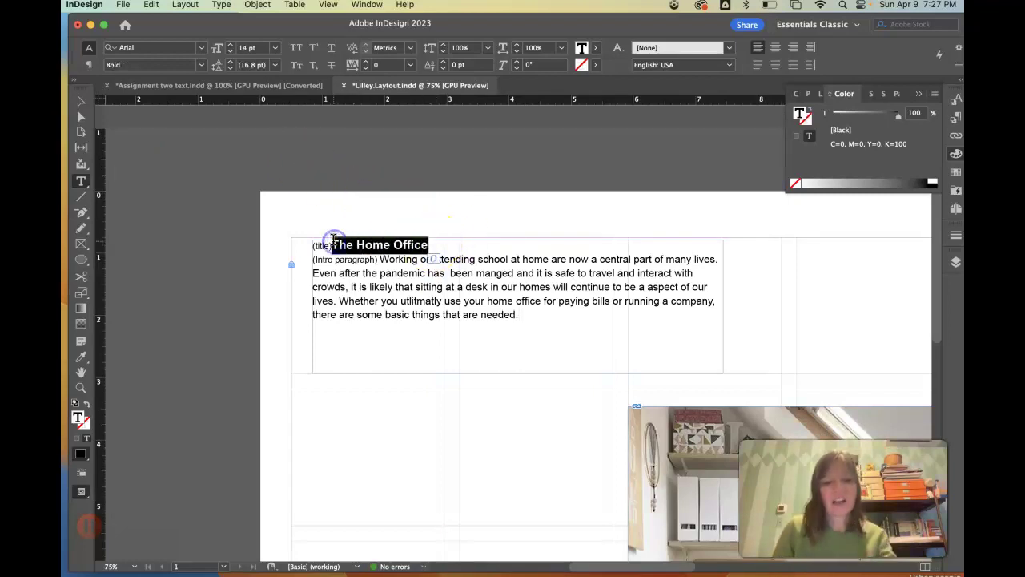
key(BackSpace)
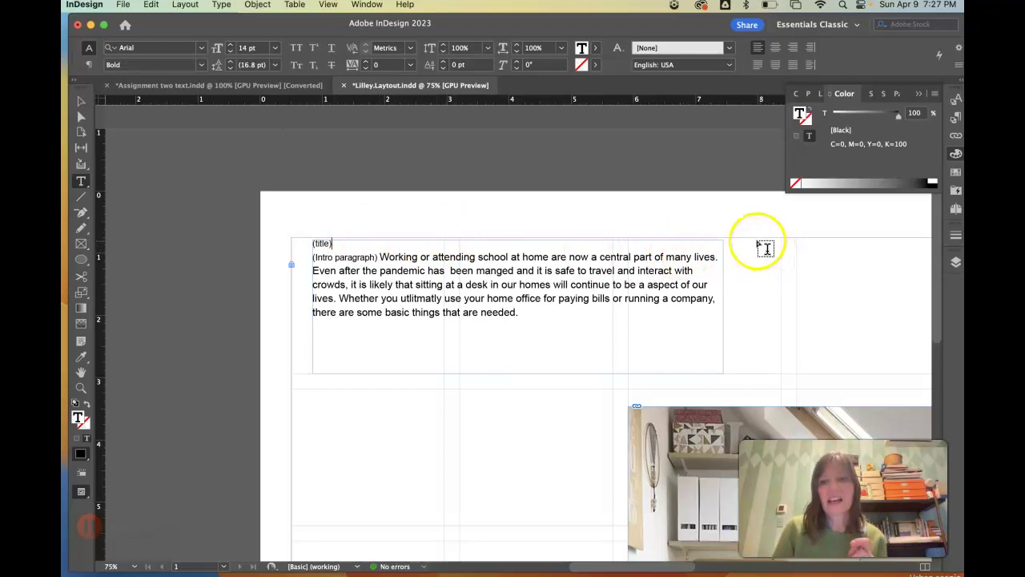
mouse_move(751, 239)
mouse_down()
mouse_move(782, 266)
mouse_move(929, 302)
mouse_move(691, 302)
mouse_move(797, 299)
mouse_up()
key(cmd+v)
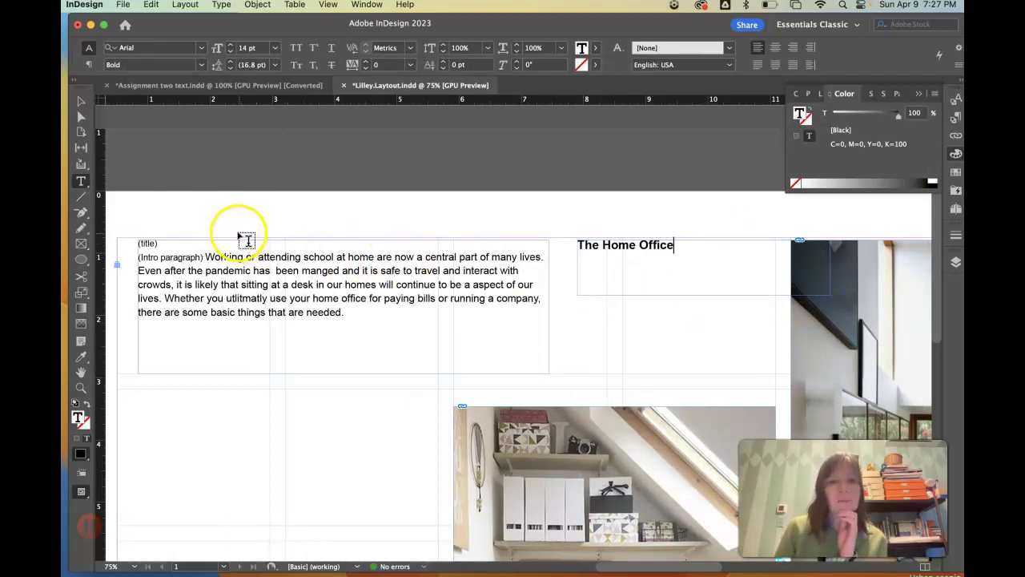
drag(203, 257, 136, 240)
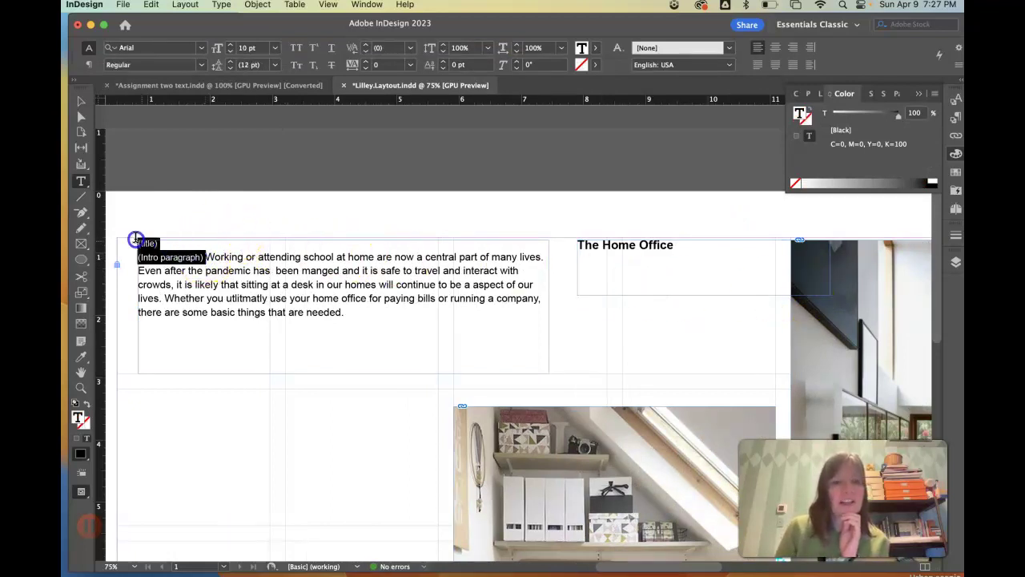
key(BackSpace)
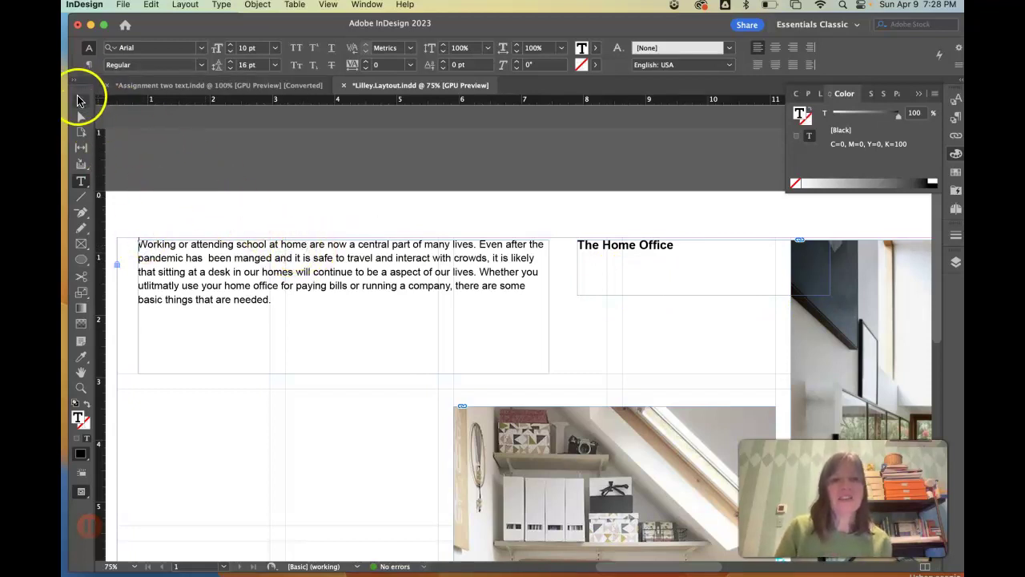
Step: Position the title frame at the top margin, aligned with the left edge of the attic desk photo, and the intro frame below it
click(80, 100)
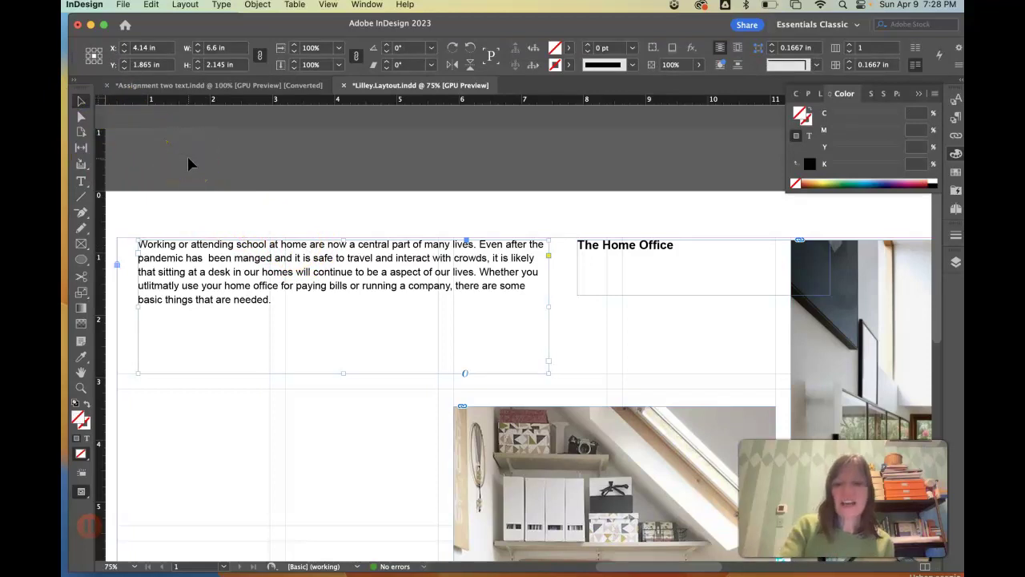
key(super+minus)
drag(468, 207, 604, 288)
drag(723, 222, 533, 220)
scroll(543, 253, right, 3)
scroll(542, 253, right, 3)
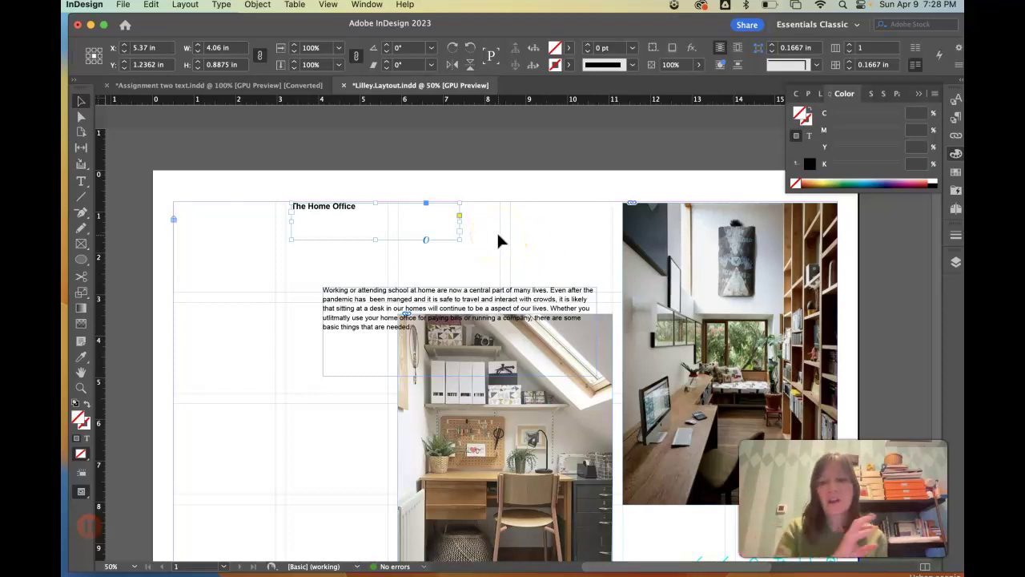
drag(408, 217, 491, 208)
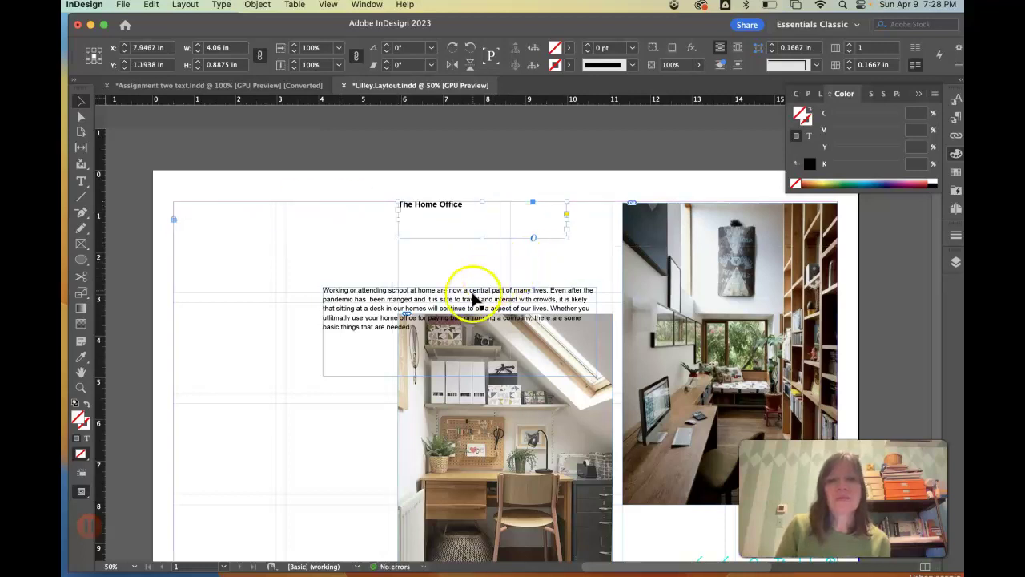
mouse_move(394, 290)
mouse_down()
mouse_move(403, 264)
mouse_move(393, 272)
mouse_up()
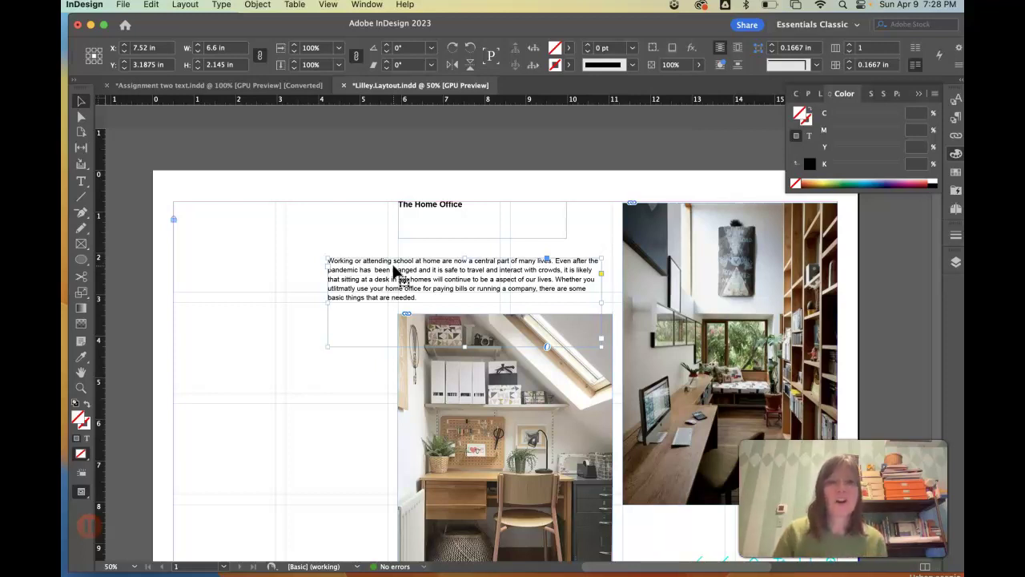
Step: In Assignment two text.indd, copy "The office nook" minor heading together with its two body paragraphs
click(81, 181)
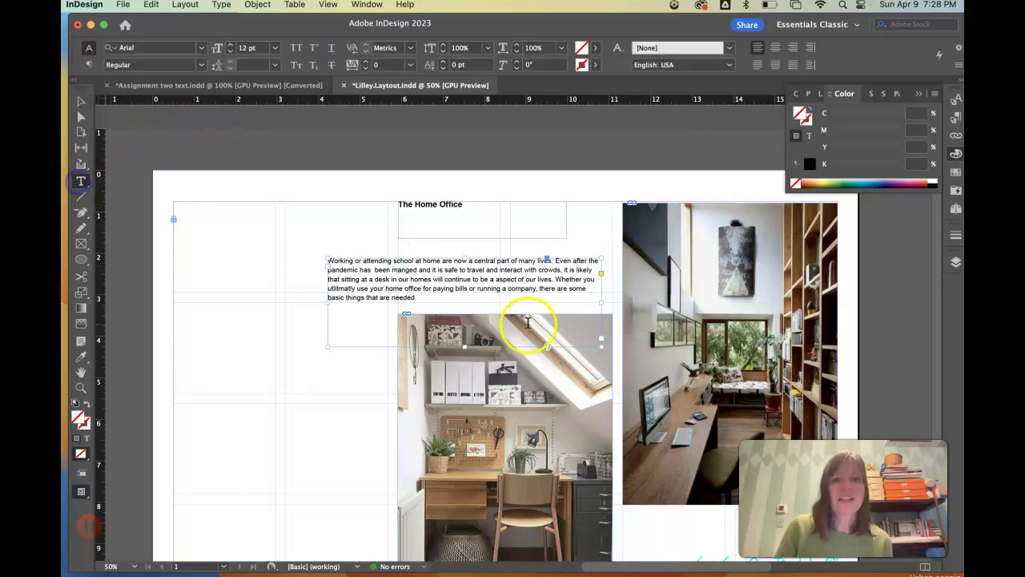
drag(442, 299, 311, 259)
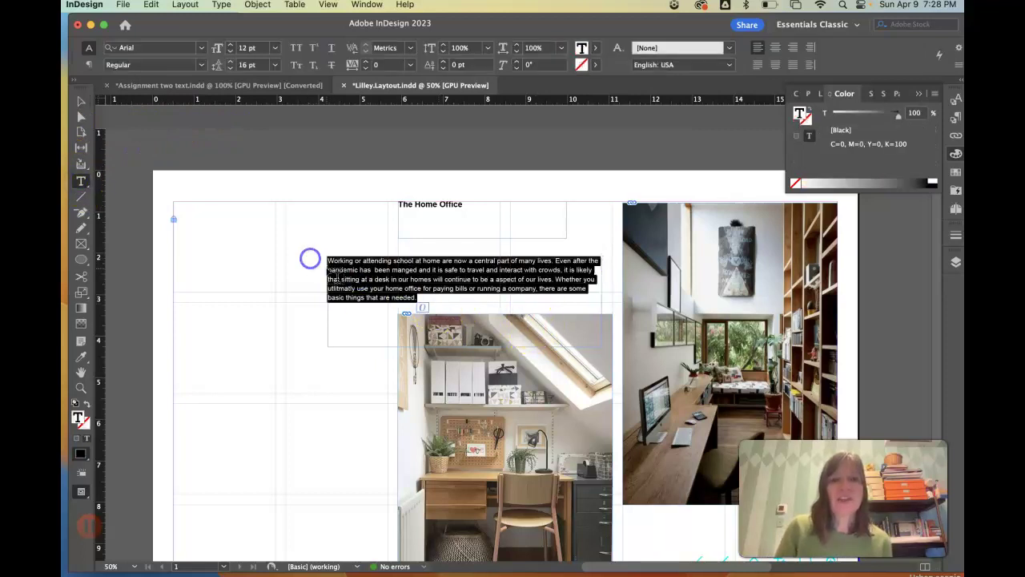
click(249, 85)
click(548, 325)
drag(629, 413, 377, 300)
key(super+c)
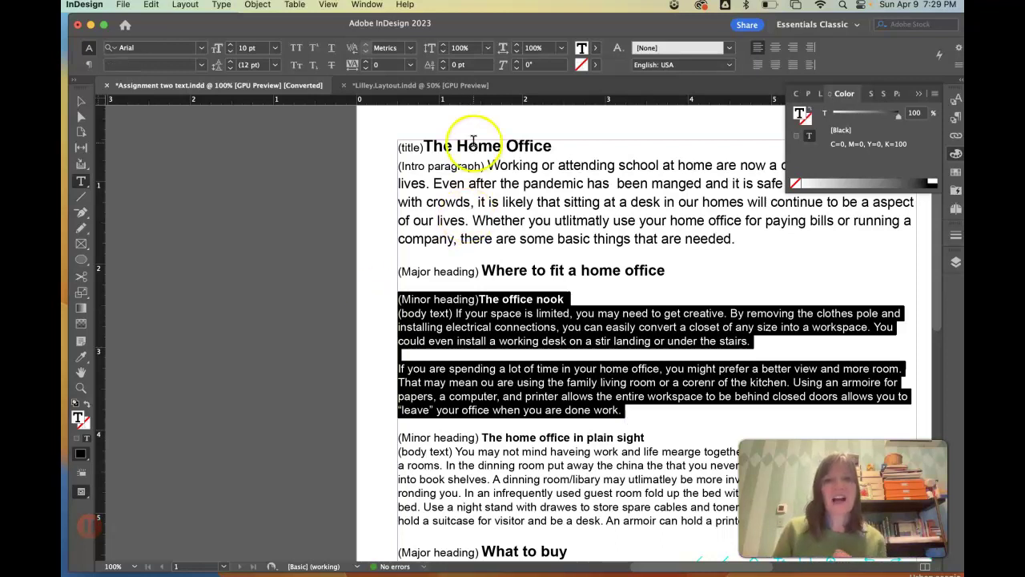
Step: In Lilley.Laytout.indd, draw a text frame about 2.46 by 5.03 in in the page's first column and paste the office nook section
click(397, 85)
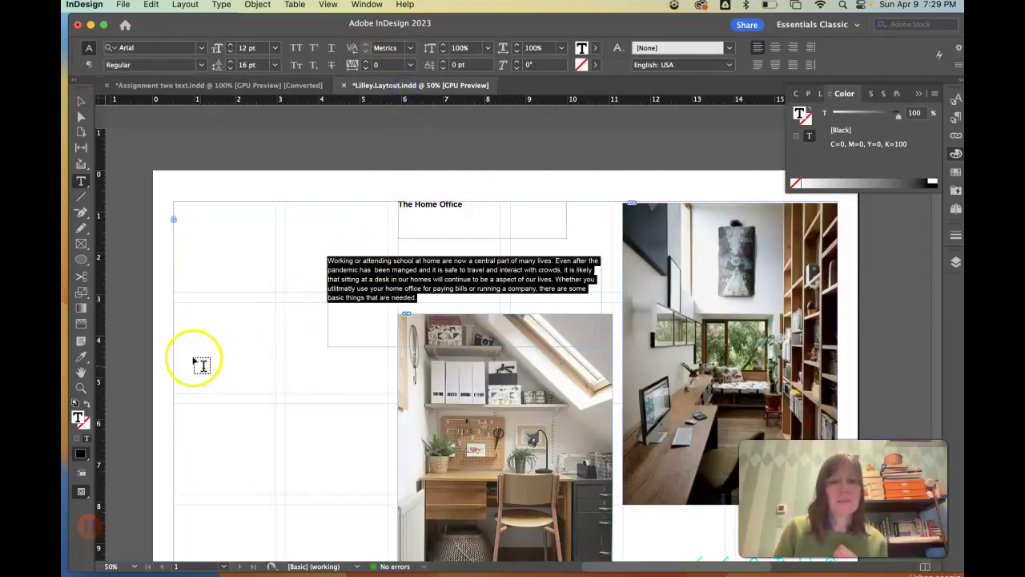
drag(175, 305, 273, 511)
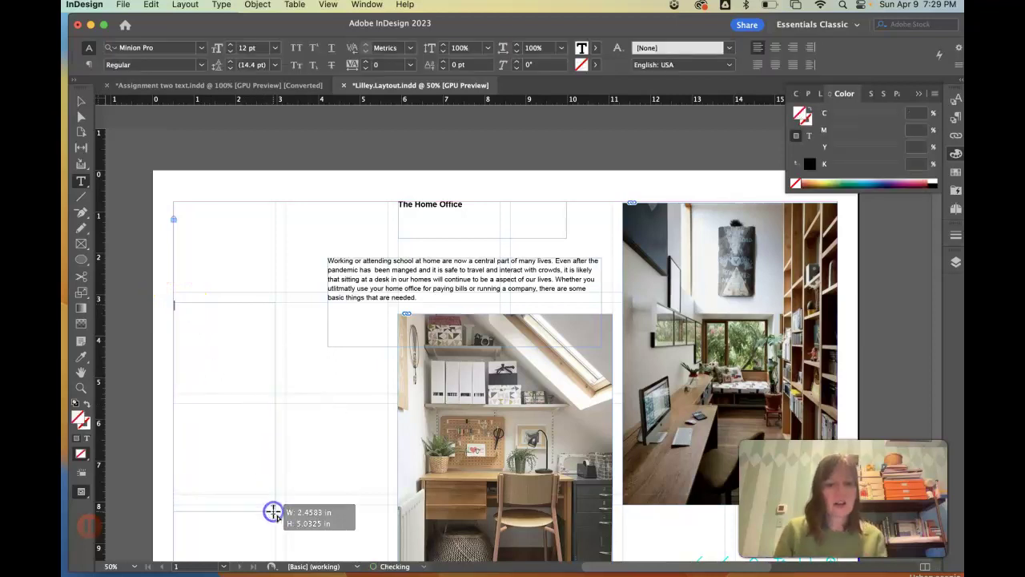
key(super+v)
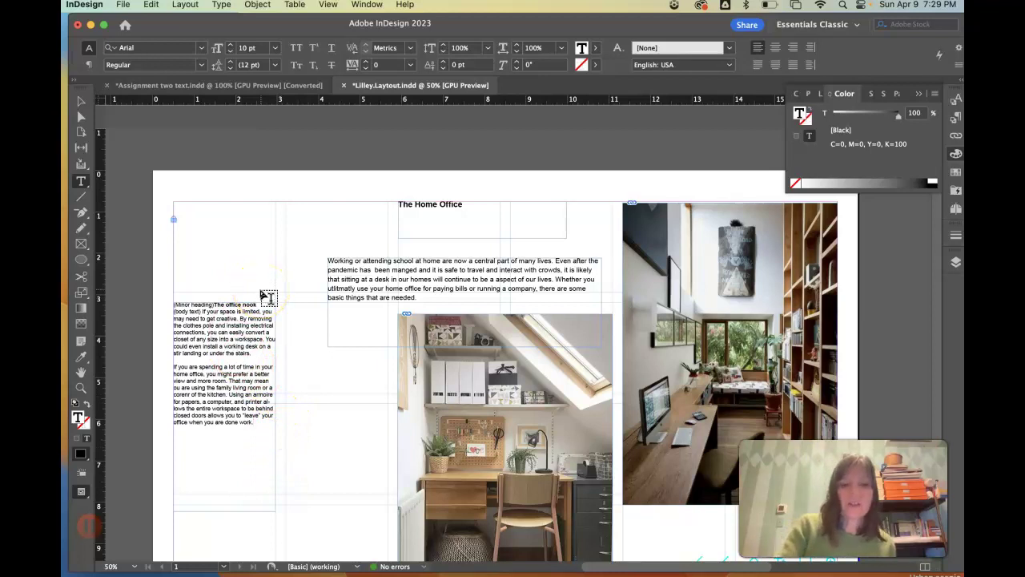
Step: Delete the "(Minor heading)" and "(body text)" labels from the office nook text
key(super+equal)
drag(461, 158, 355, 150)
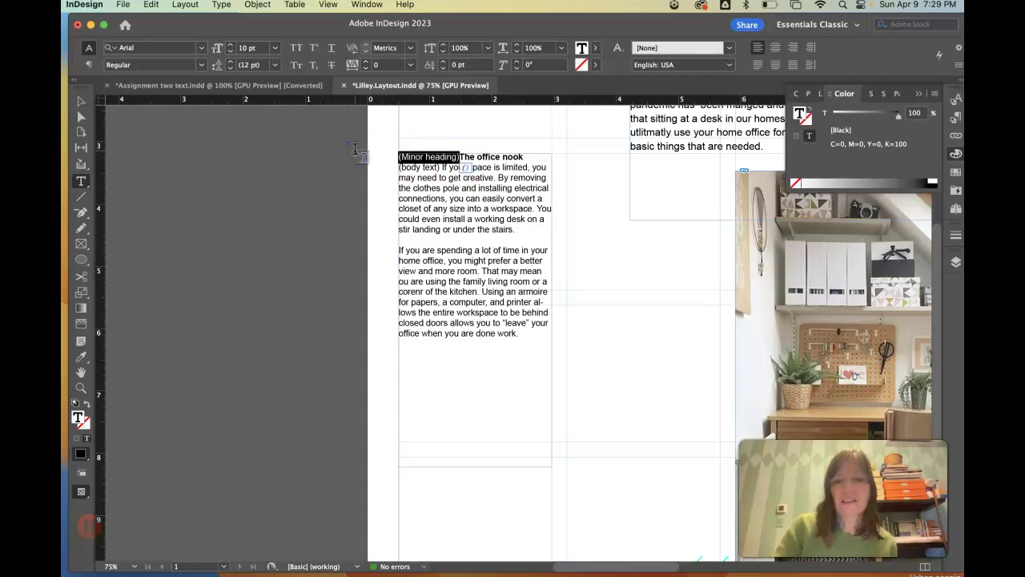
key(BackSpace)
click(399, 157)
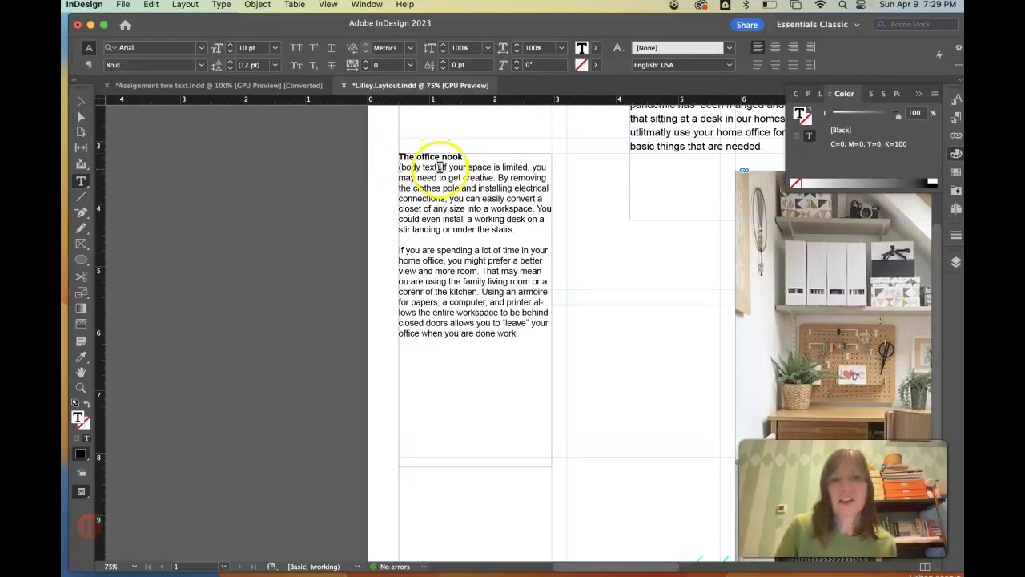
drag(440, 166, 386, 167)
key(BackSpace)
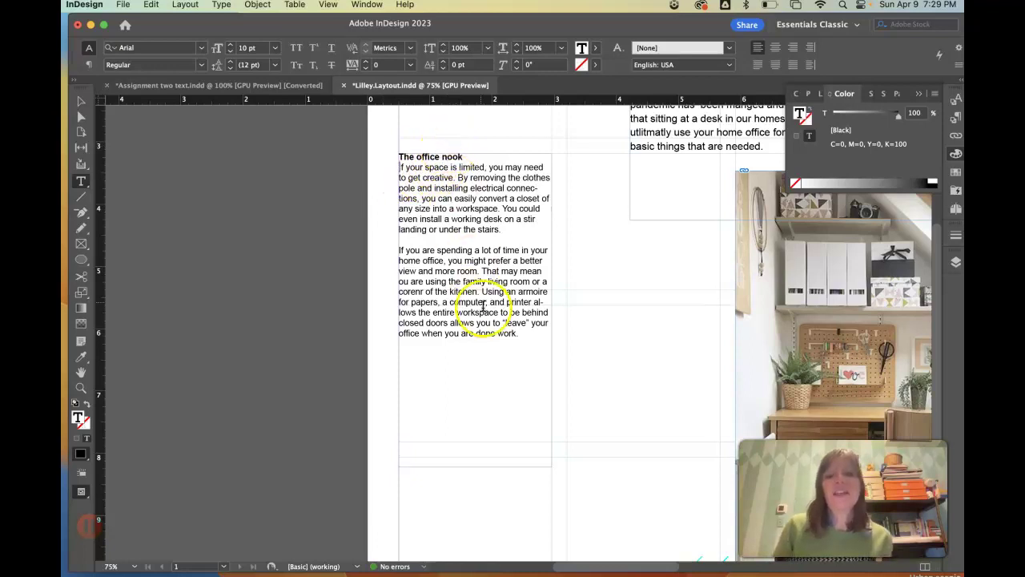
Step: Set the font of the office nook heading and both body paragraphs to Mrs Eaves OT
click(525, 337)
drag(525, 338, 369, 130)
click(247, 64)
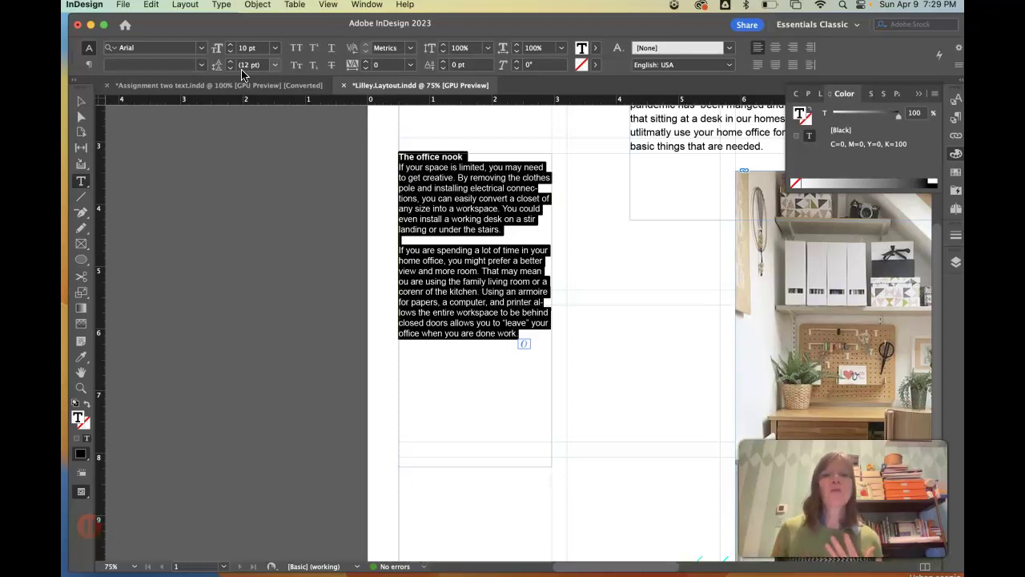
click(200, 48)
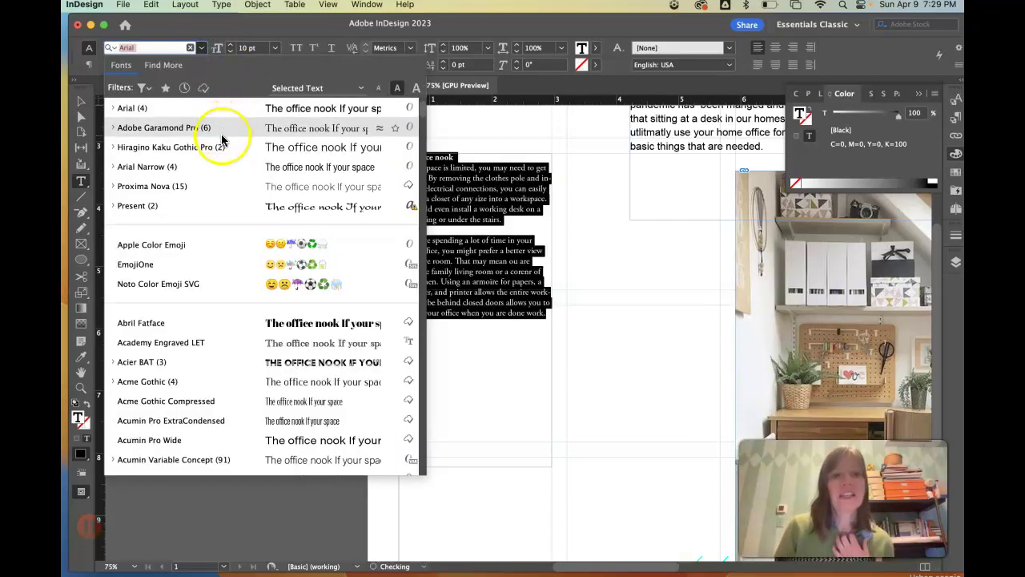
scroll(223, 140, up, 4)
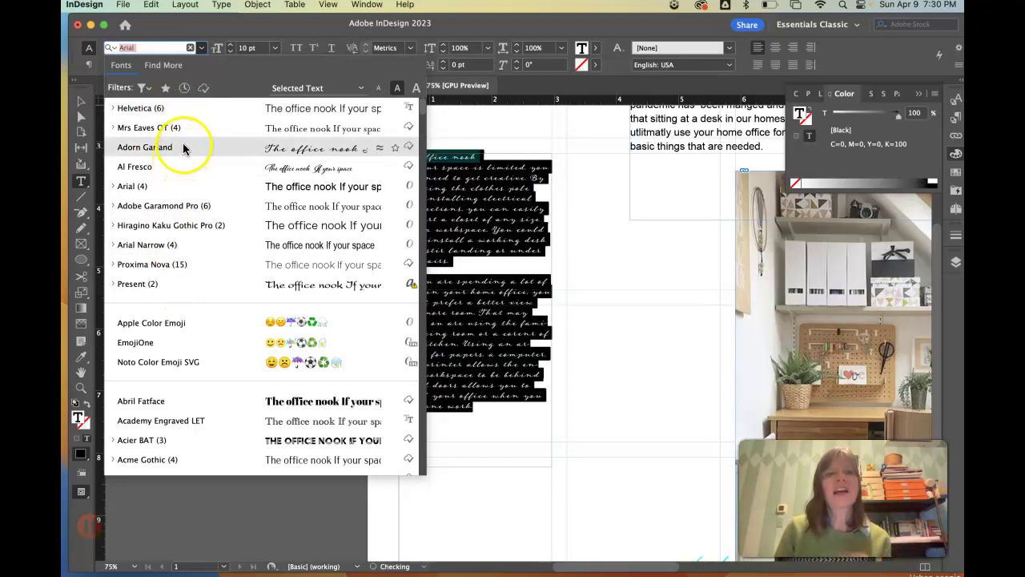
click(184, 130)
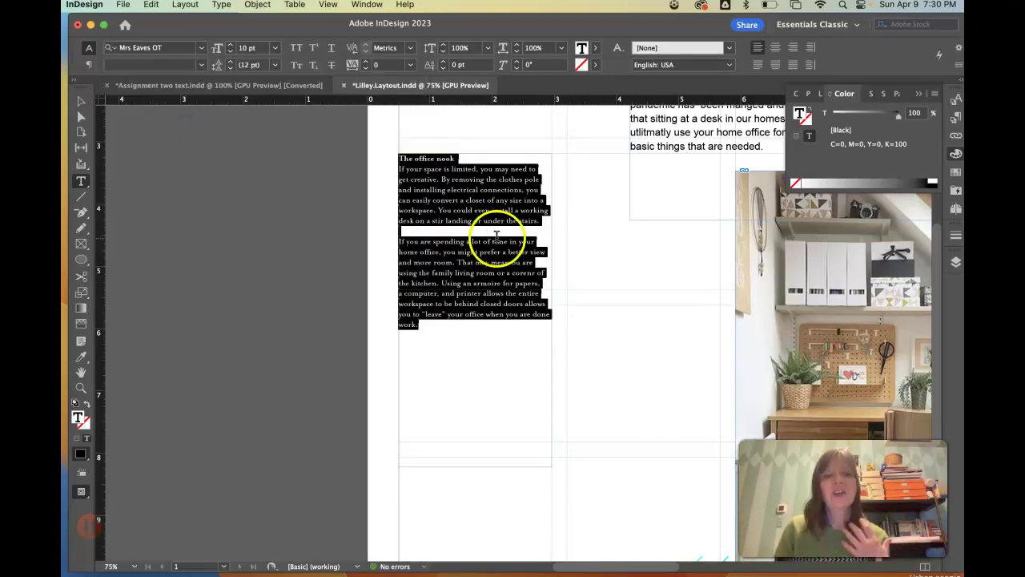
click(522, 239)
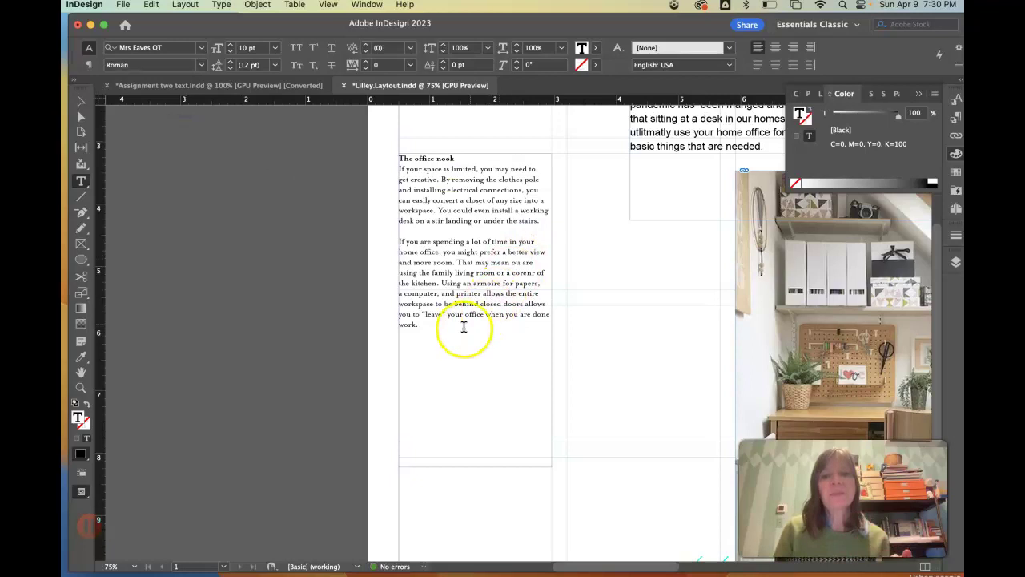
Step: Change the second office nook paragraph, starting "If you are spending", to Arial for a font comparison
drag(444, 332, 379, 245)
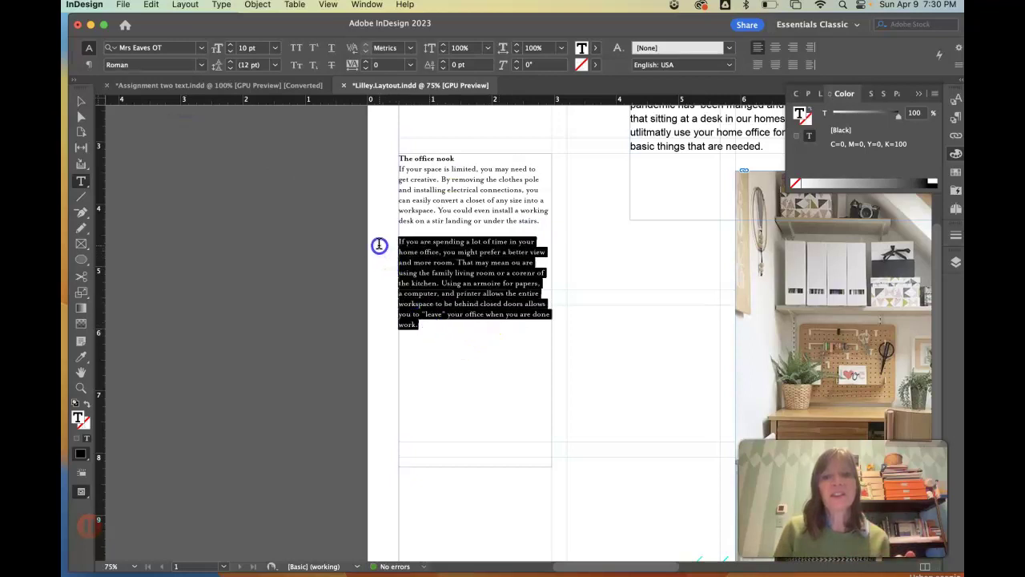
click(201, 49)
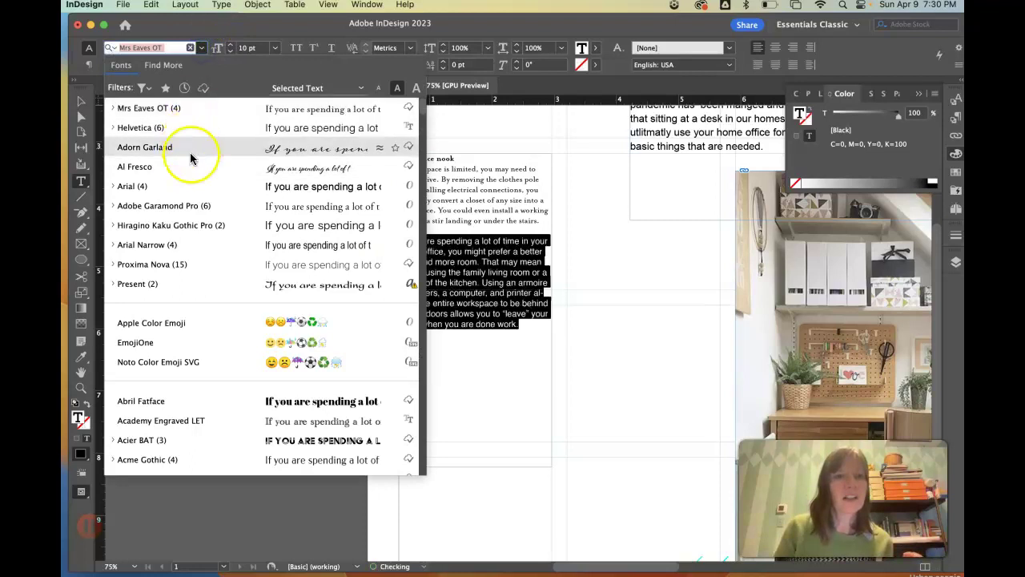
click(185, 189)
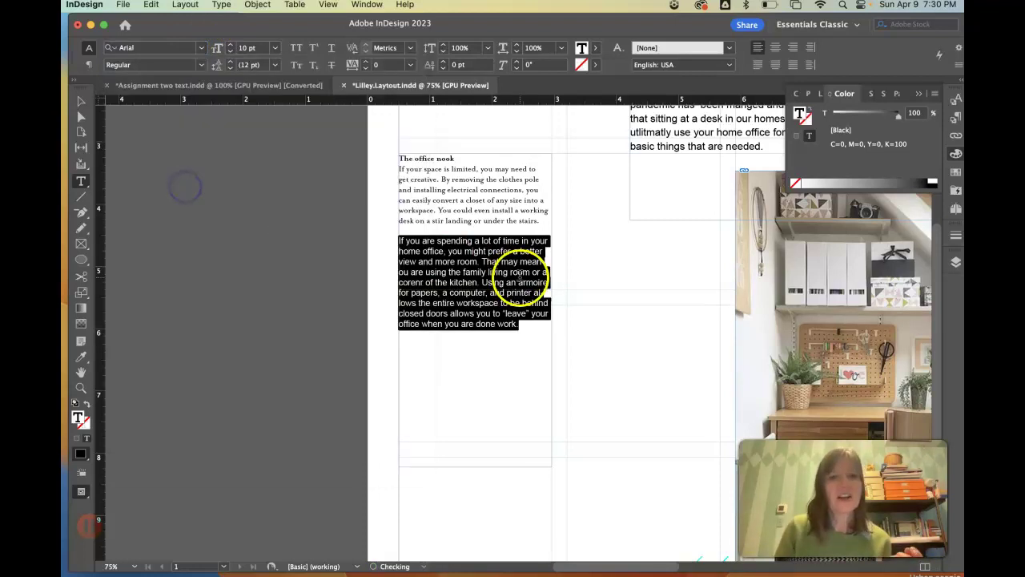
click(529, 282)
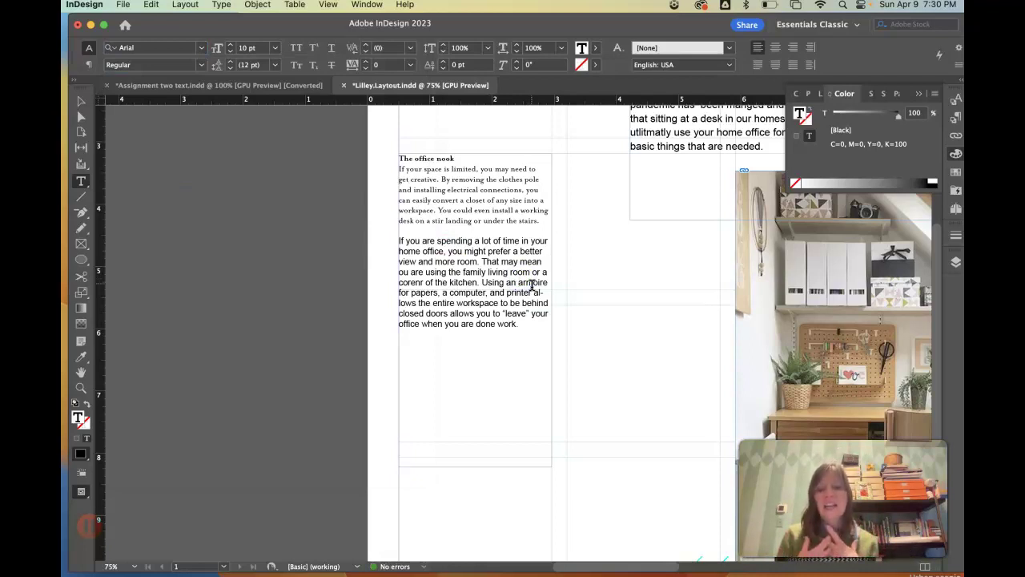
Step: Set the office nook heading and its first paragraph to 12 pt, leaving out the Arial paragraph
key(super+equal)
key(super+equal)
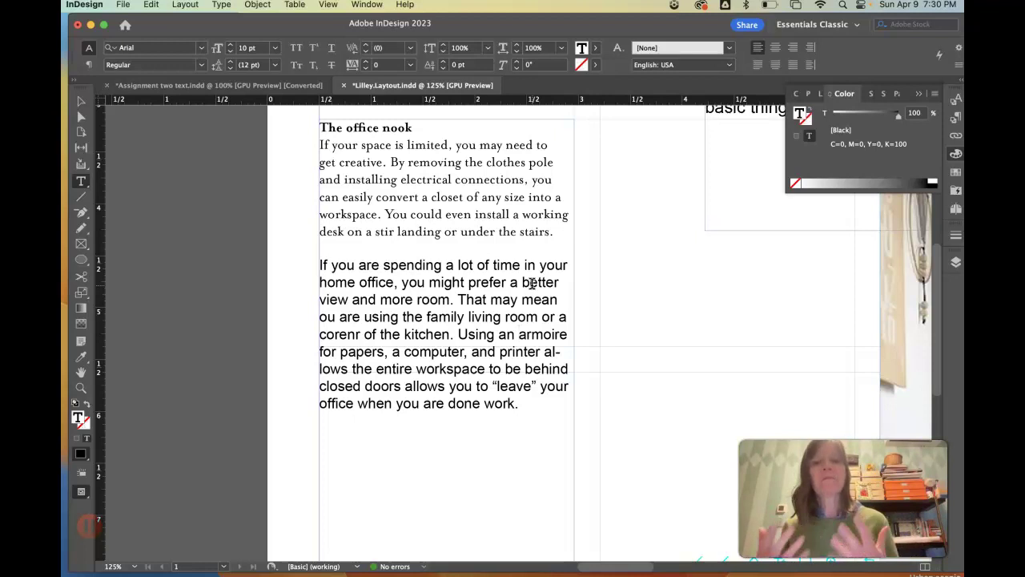
click(518, 333)
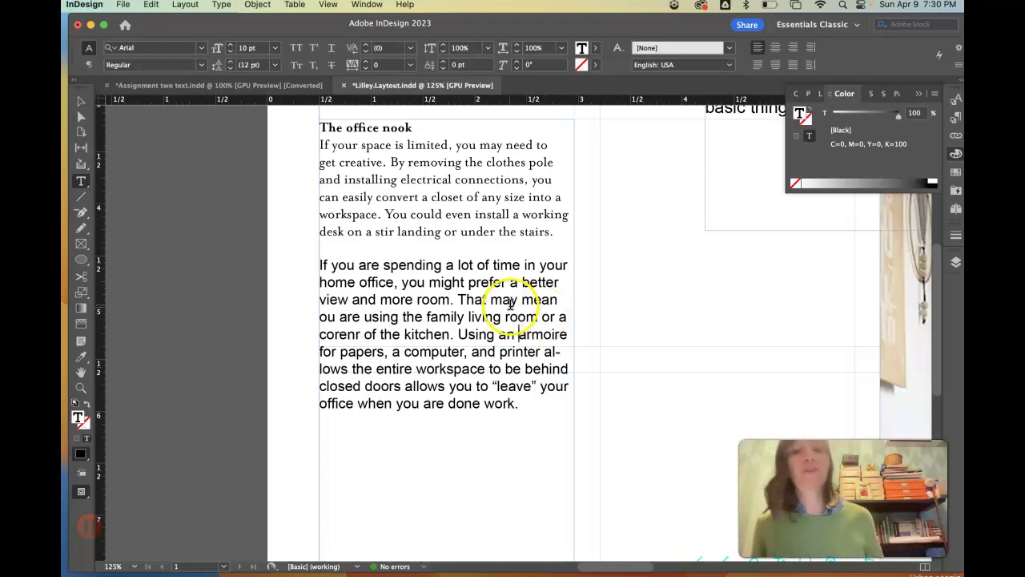
drag(519, 403, 306, 270)
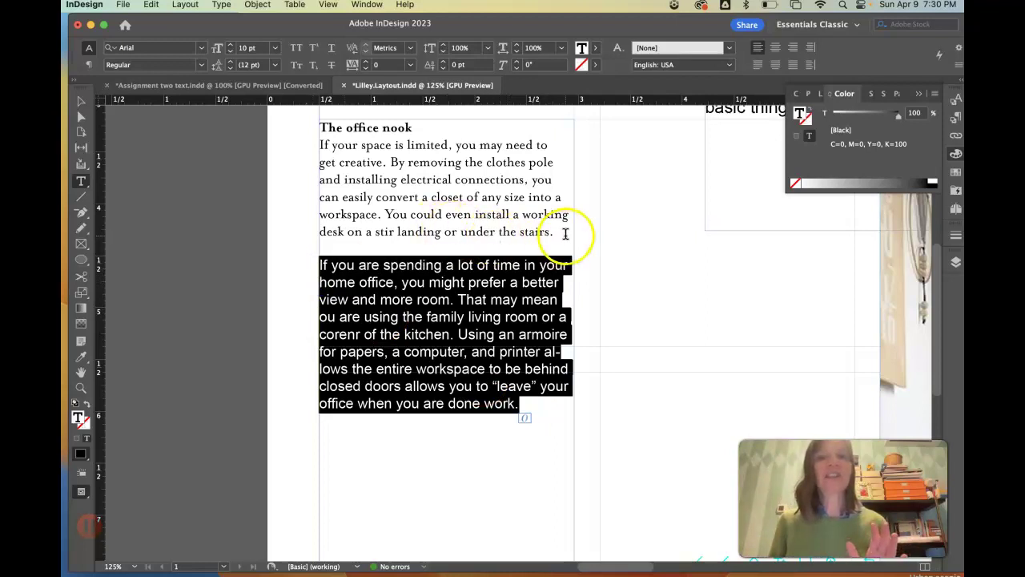
drag(556, 233, 308, 132)
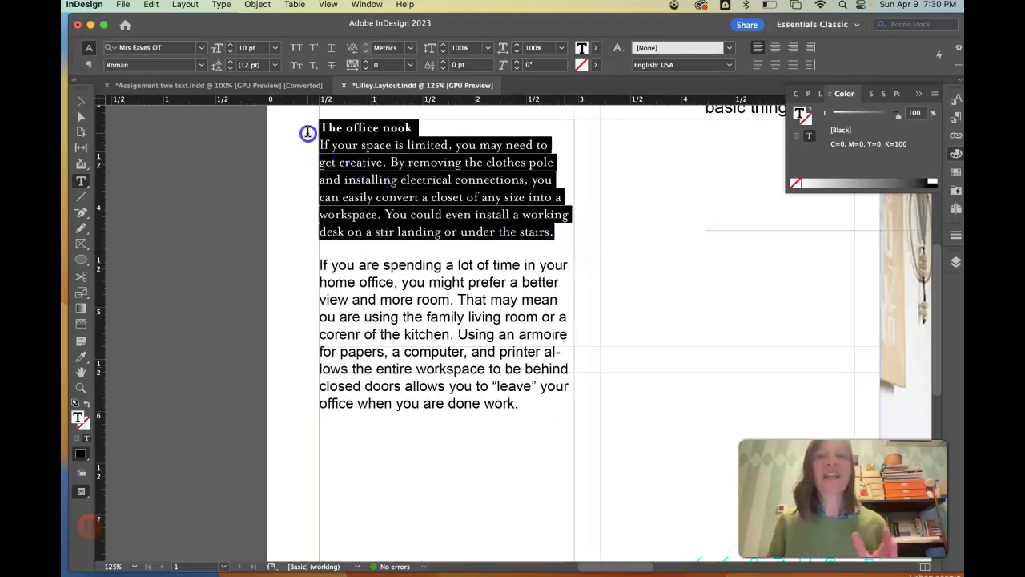
click(275, 47)
click(260, 147)
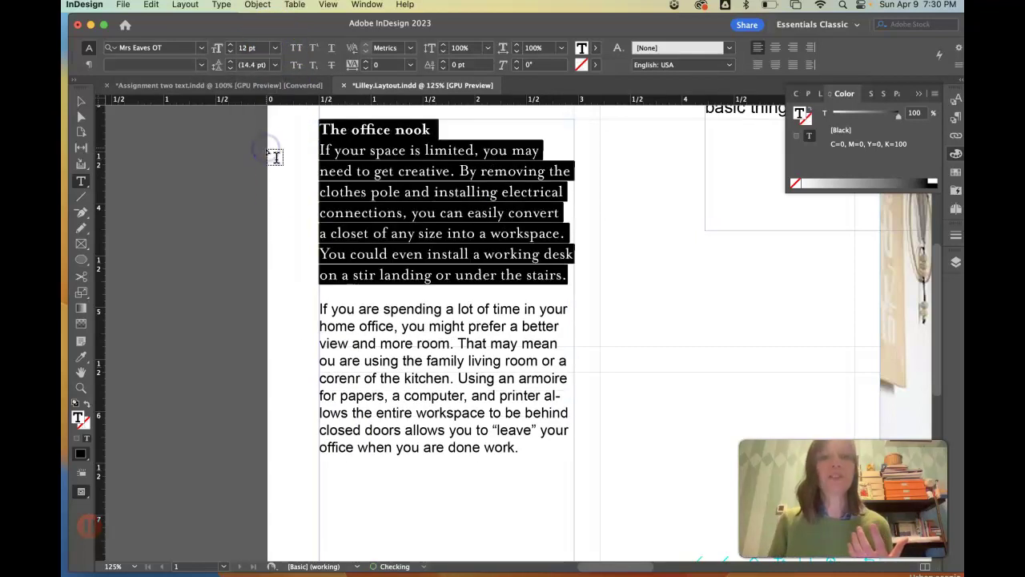
click(286, 183)
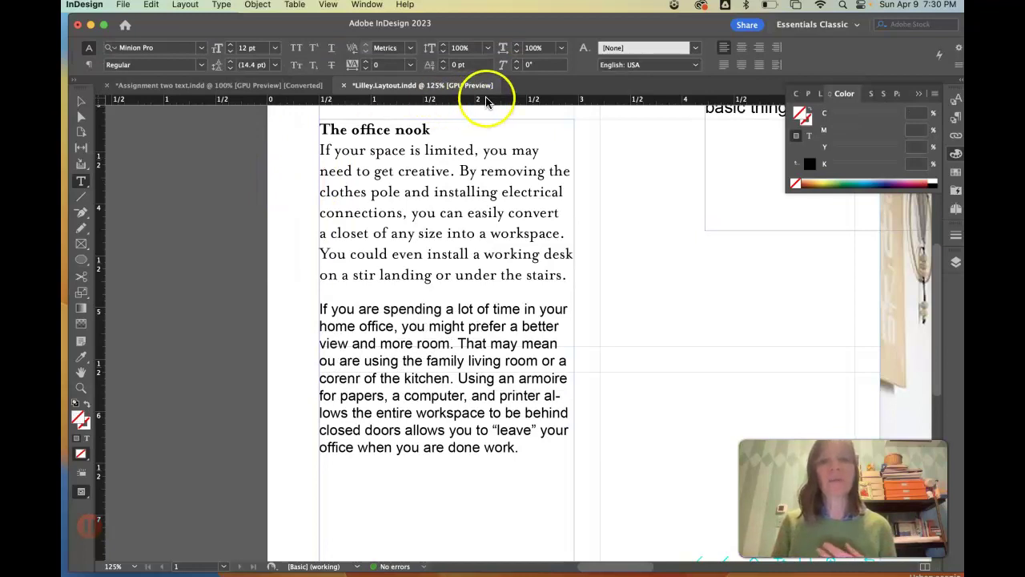
Step: Try "The office nook" heading at 18 pt
drag(431, 129, 310, 123)
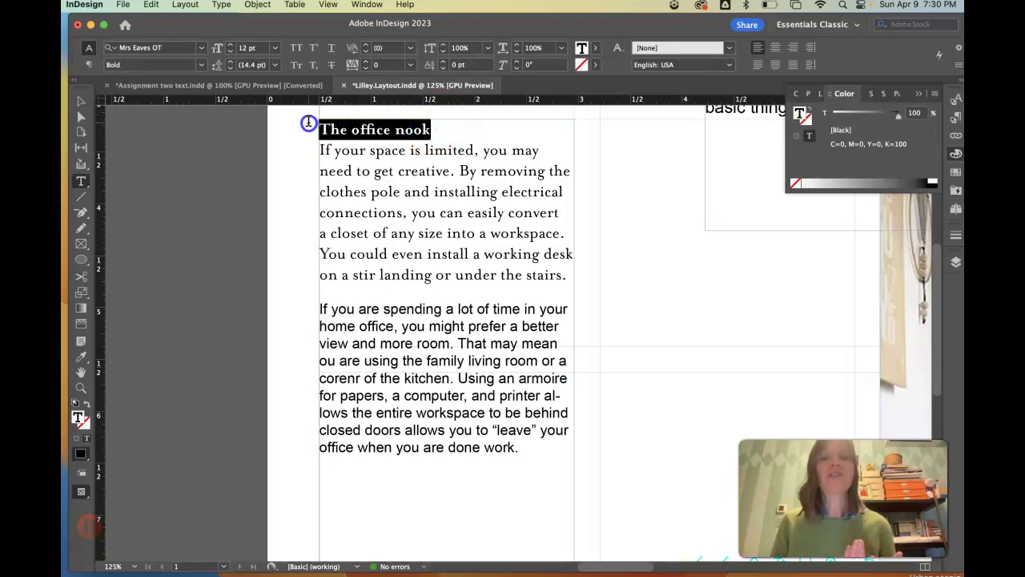
click(276, 49)
click(270, 173)
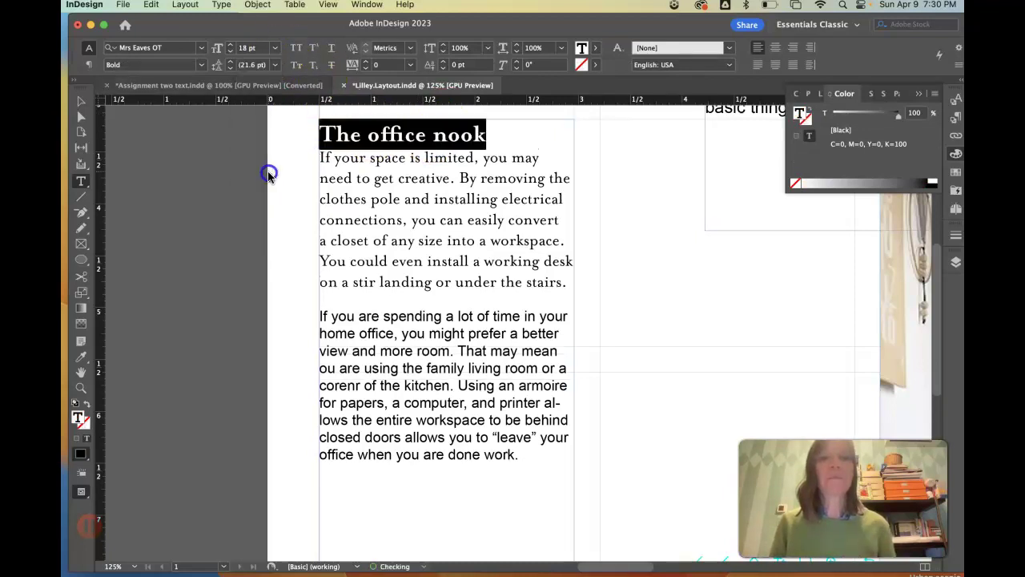
click(551, 156)
Step: Set "The office nook" heading to 12 pt and apply All Caps to it
drag(487, 132, 302, 121)
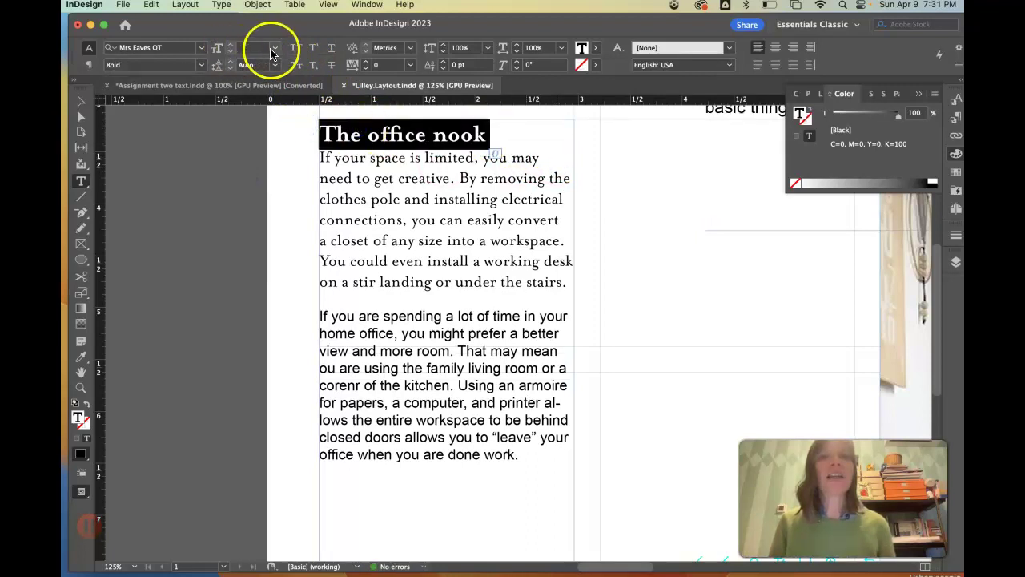
click(273, 51)
click(259, 147)
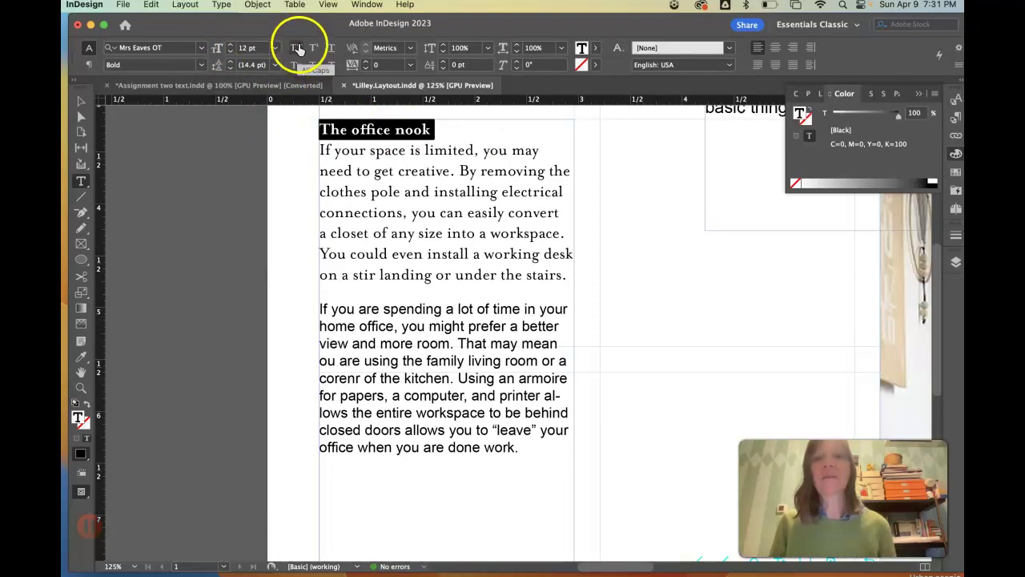
click(296, 49)
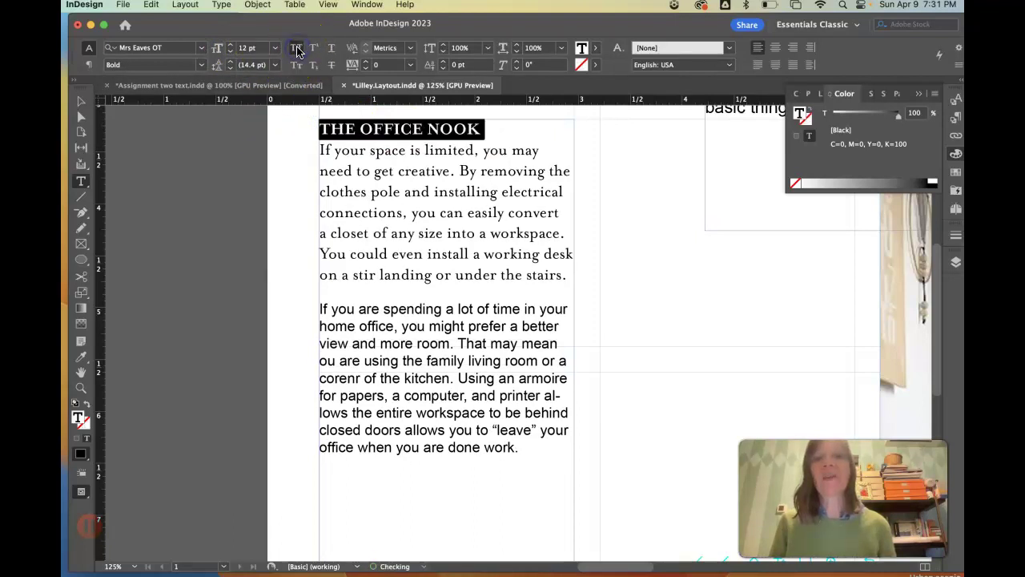
click(441, 125)
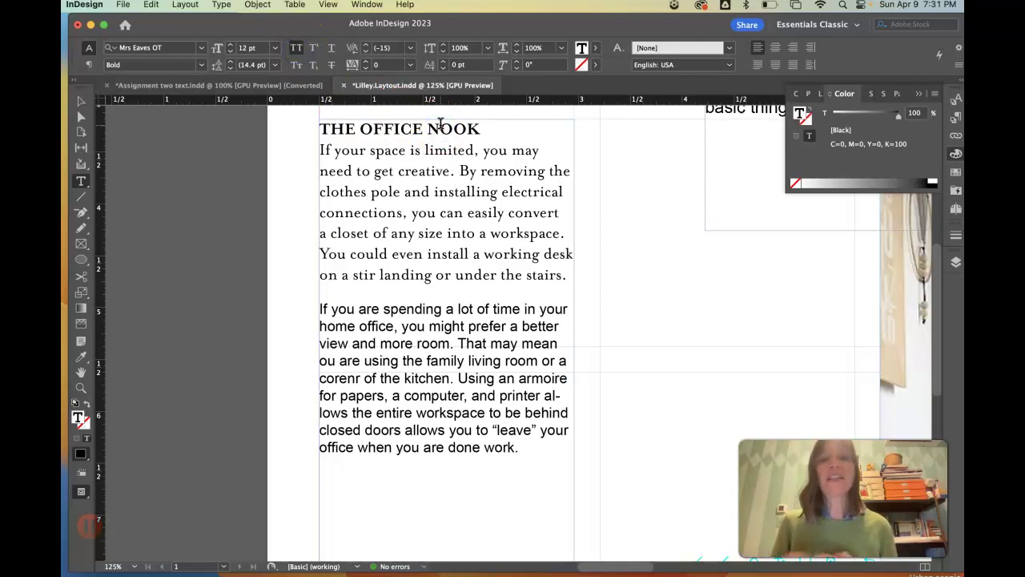
Step: Set the tracking of the "THE OFFICE NOOK" heading to 25, check its spacing against the body text, and reselect the heading
drag(484, 127, 311, 125)
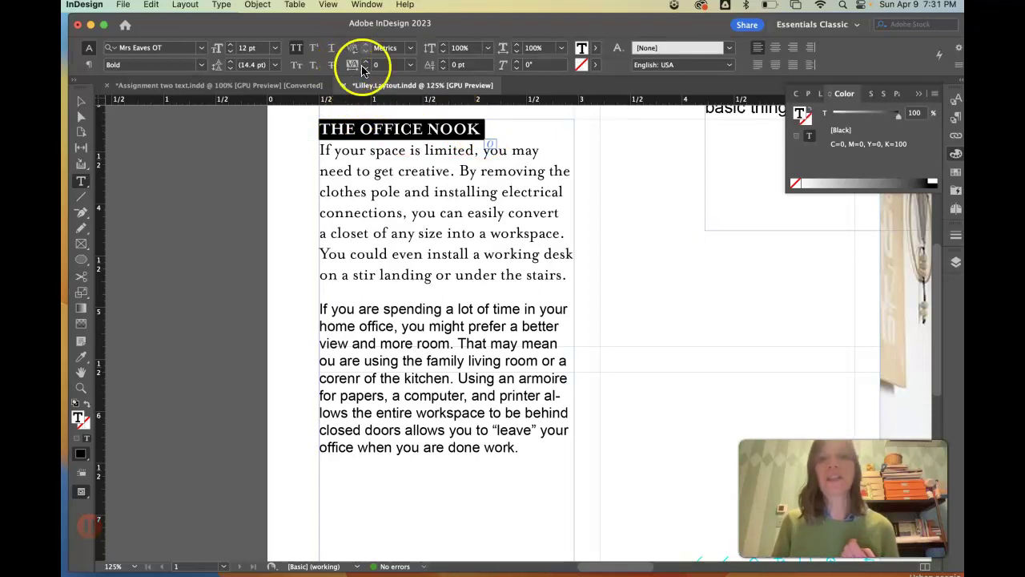
click(409, 67)
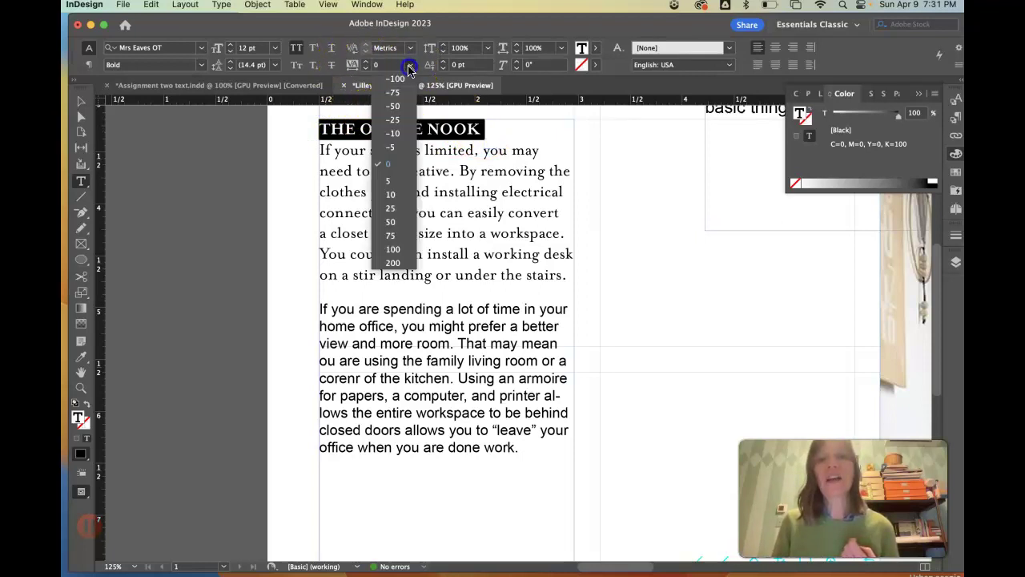
click(399, 208)
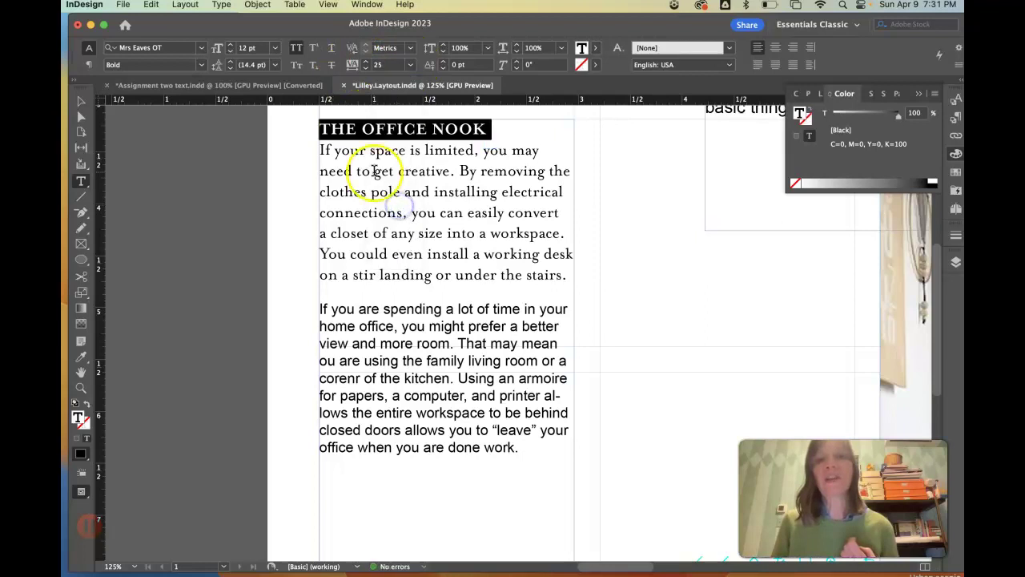
click(385, 150)
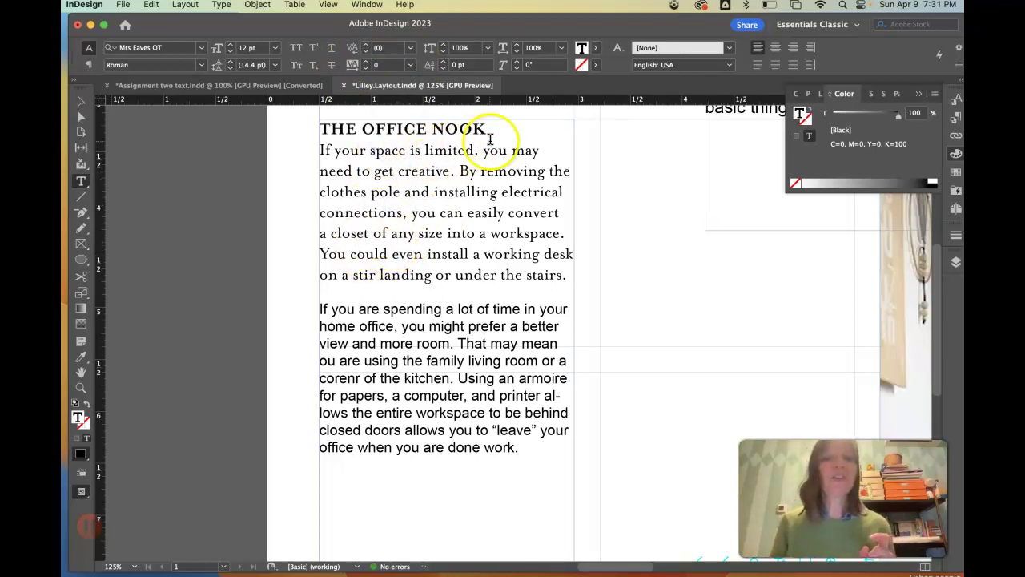
drag(486, 126, 318, 128)
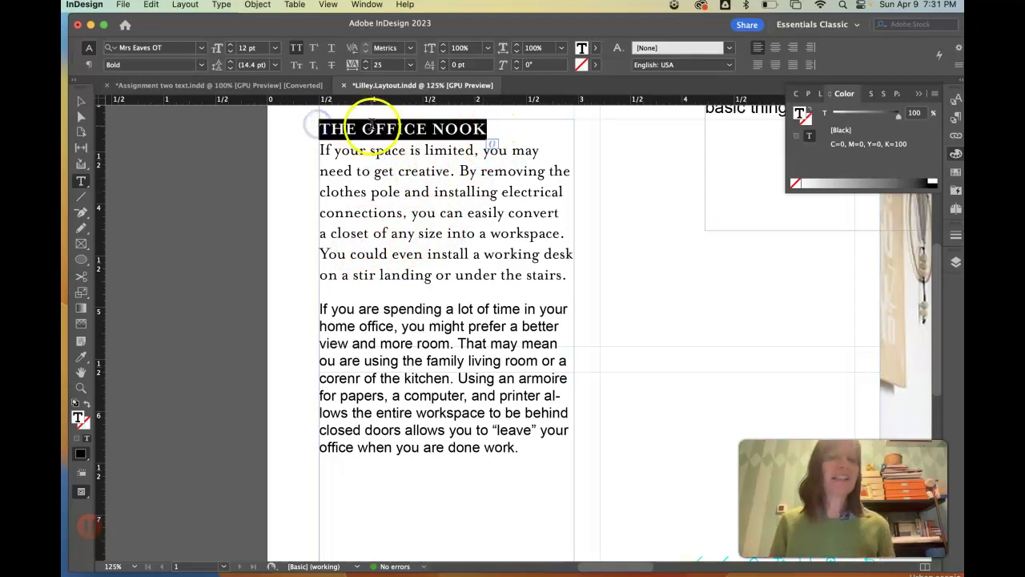
Step: Duplicate the "THE OFFICE NOOK" heading onto a new line directly below the original
click(320, 309)
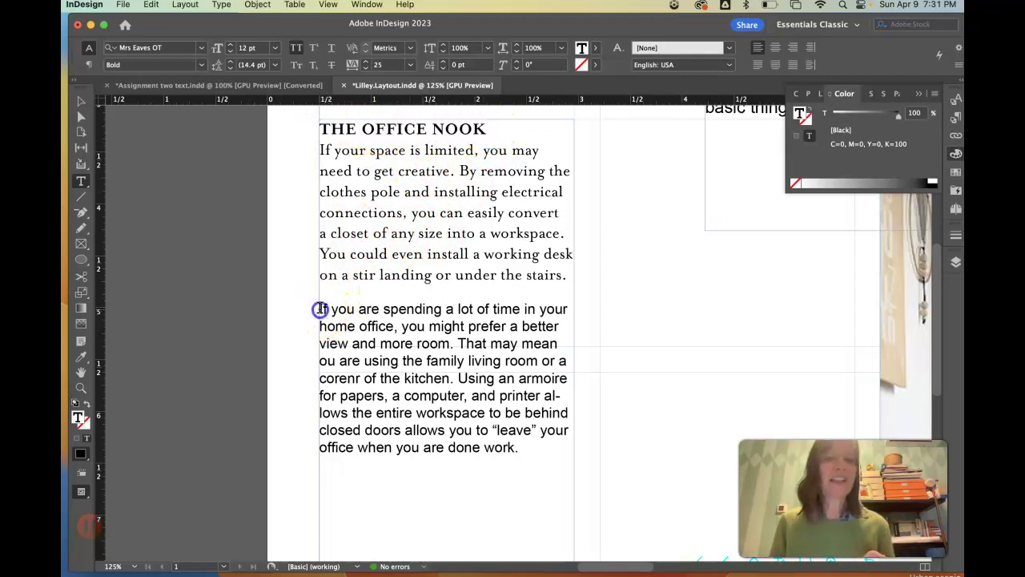
drag(480, 127, 293, 122)
key(cmd+c)
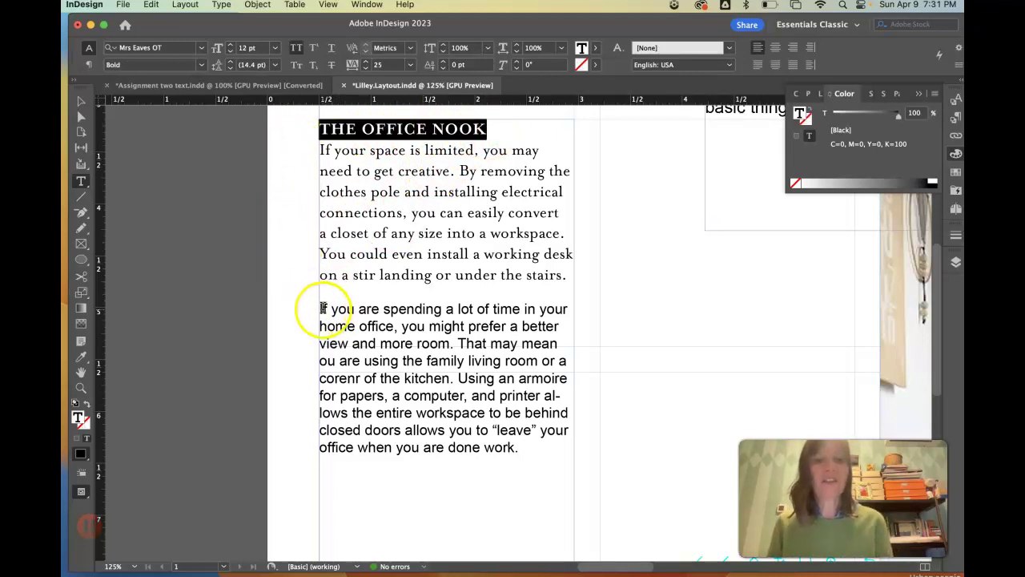
click(490, 128)
key(Return)
key(cmd+v)
Step: Set the font of the duplicate "THE OFFICE NOOK" heading to Arial
drag(489, 149, 282, 141)
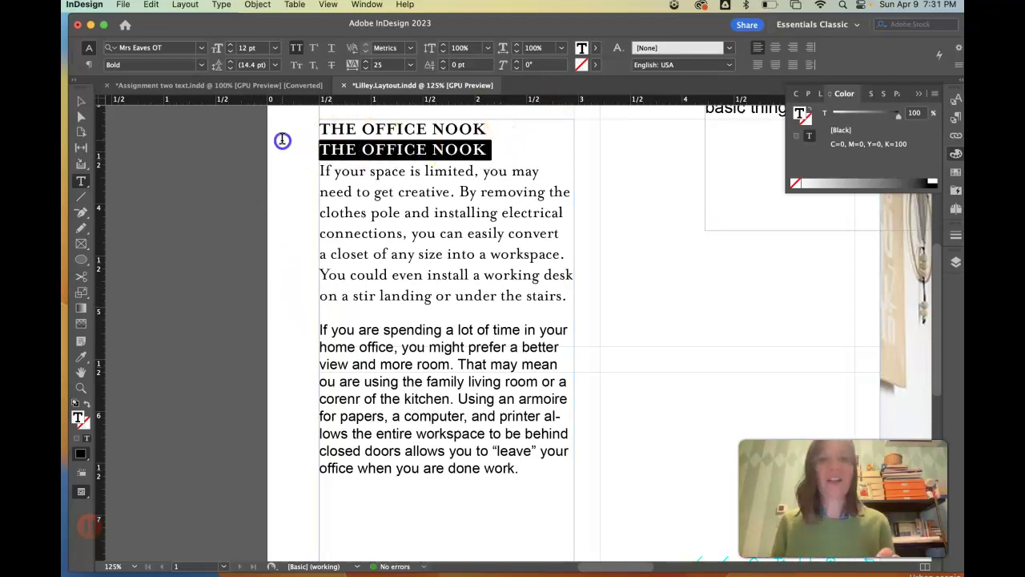
click(202, 48)
scroll(179, 108, down, 5)
scroll(155, 168, up, 2)
scroll(171, 107, down, 2)
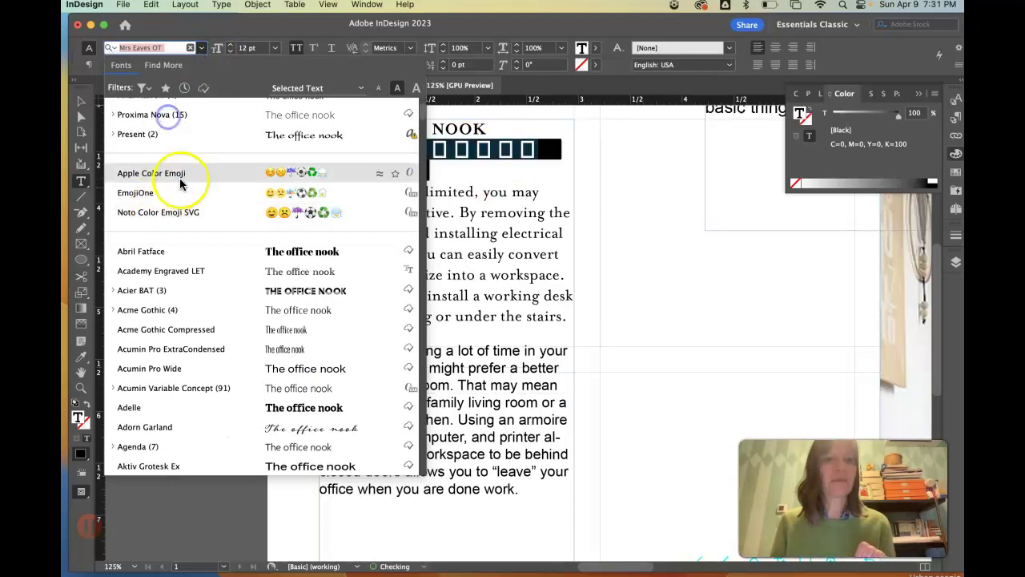
scroll(185, 176, up, 5)
click(142, 103)
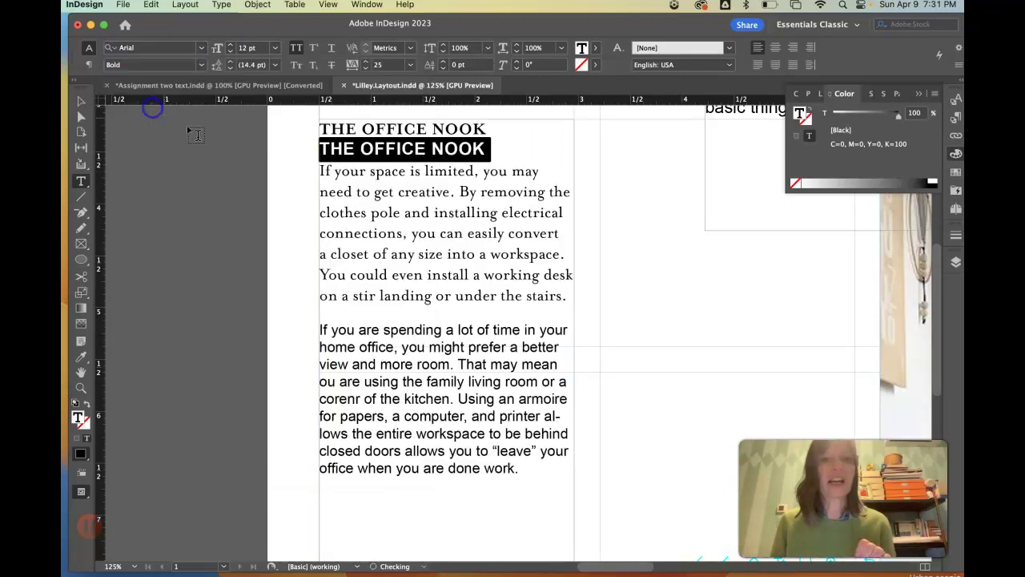
click(452, 166)
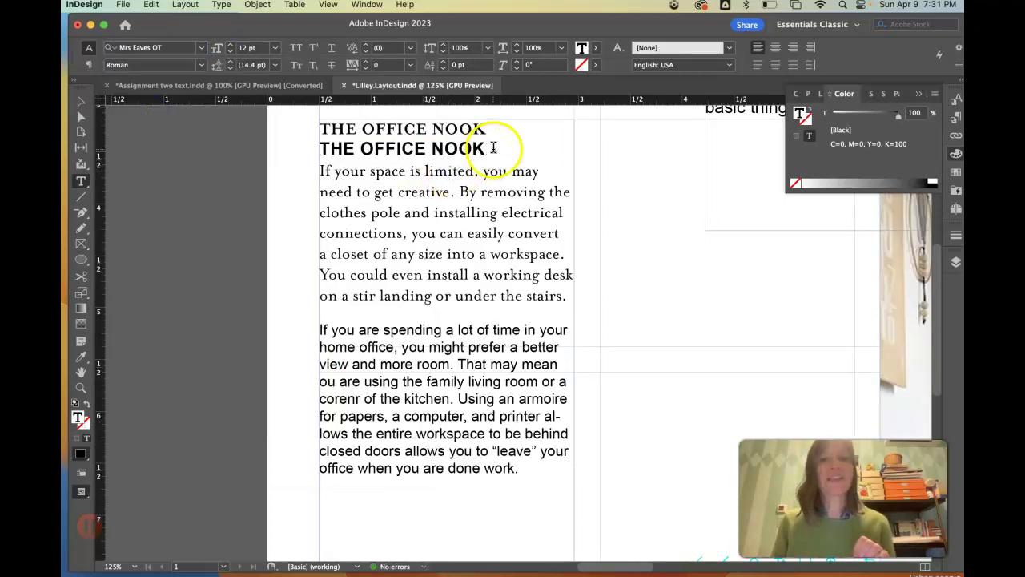
Step: Set the tracking of the Arial "THE OFFICE NOOK" heading to 50
drag(492, 148, 320, 151)
click(463, 128)
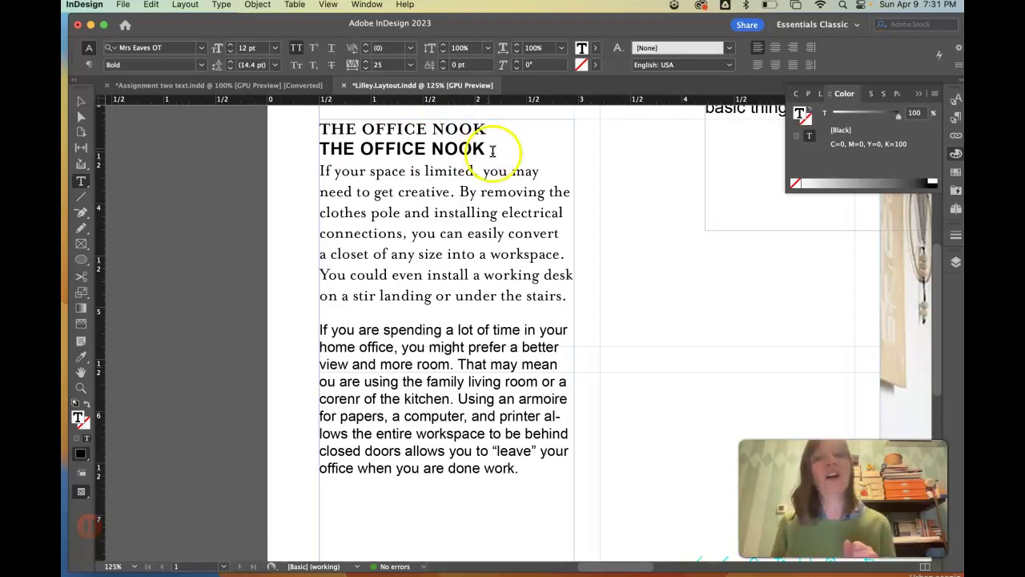
drag(493, 149, 316, 146)
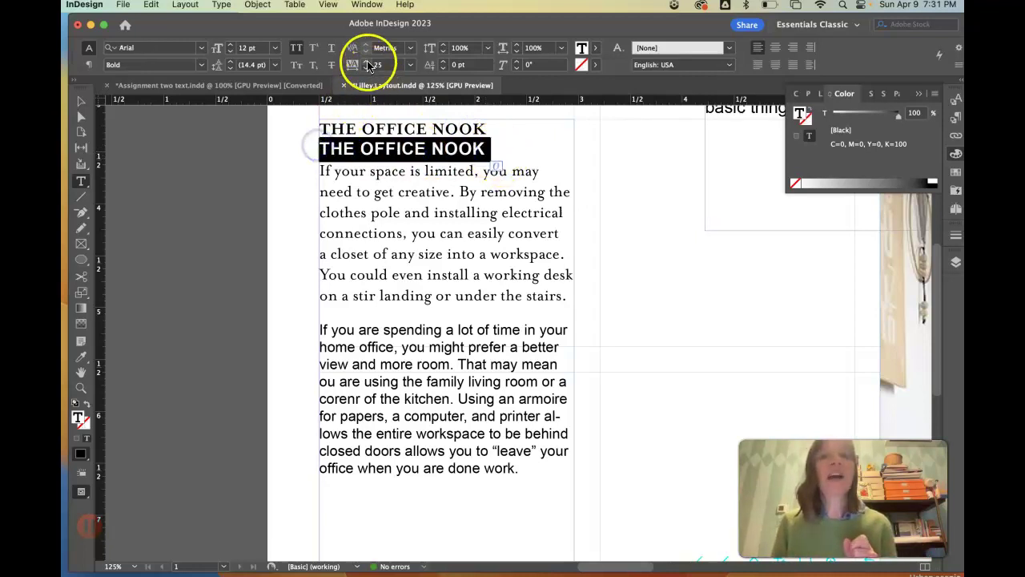
click(412, 65)
click(390, 222)
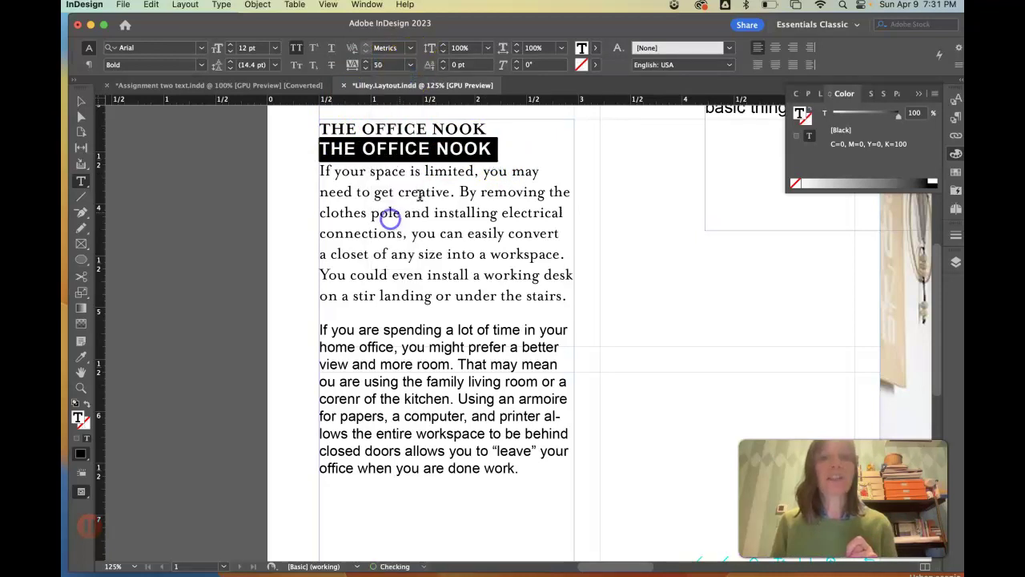
click(444, 157)
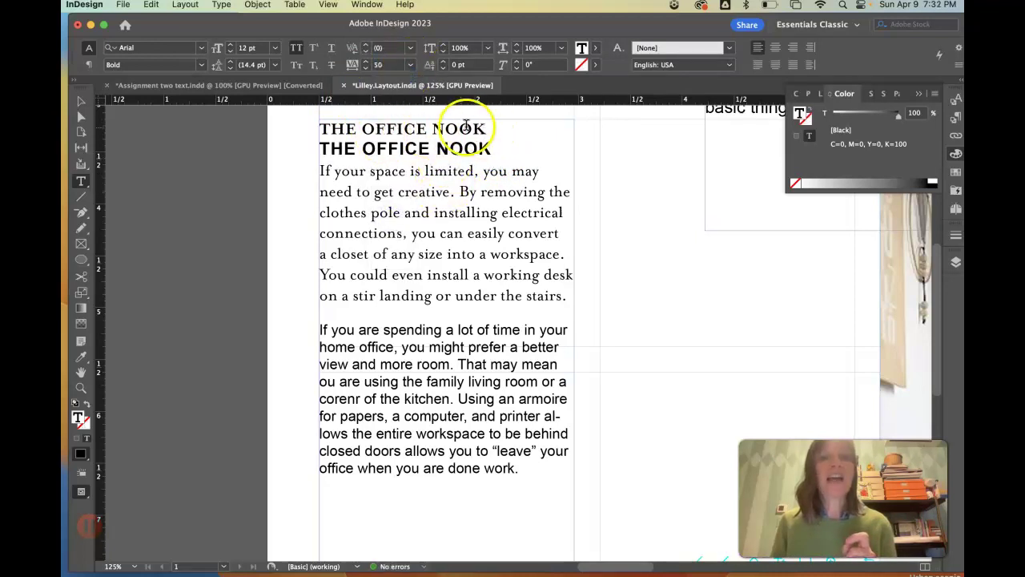
Step: Remove All Caps from the upper Mrs Eaves office nook heading and set its tracking to 5
drag(488, 130, 311, 129)
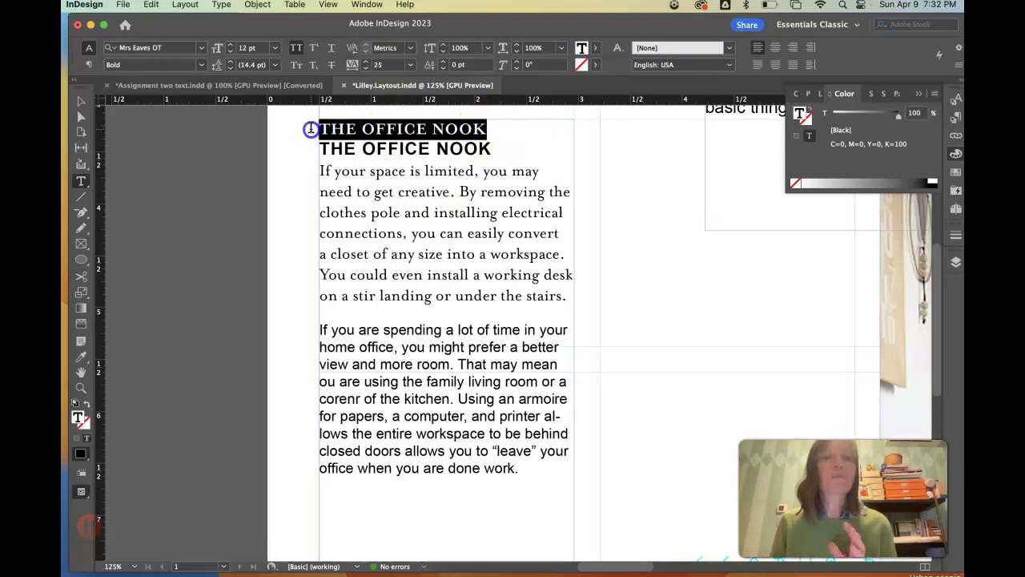
click(296, 48)
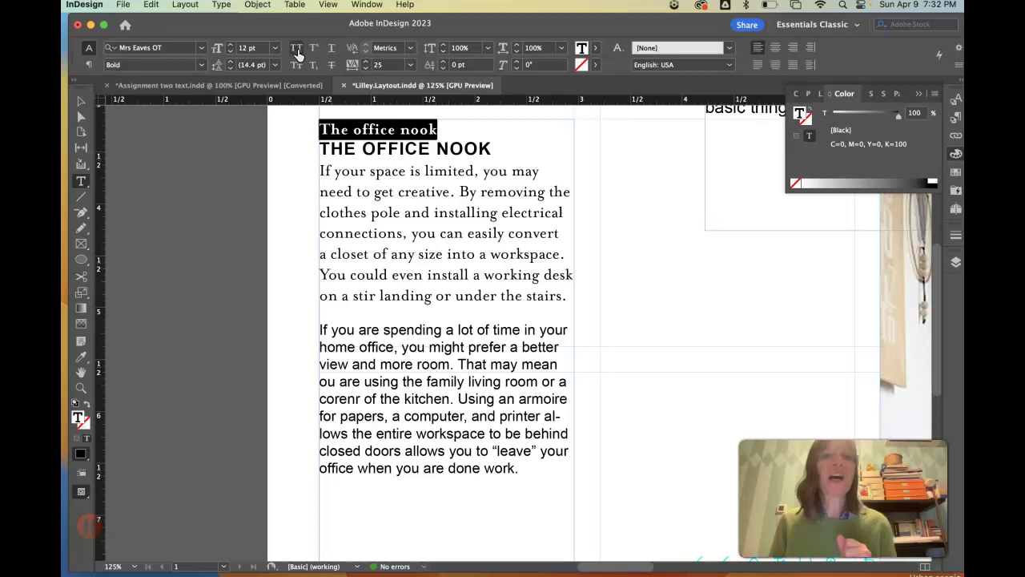
click(410, 65)
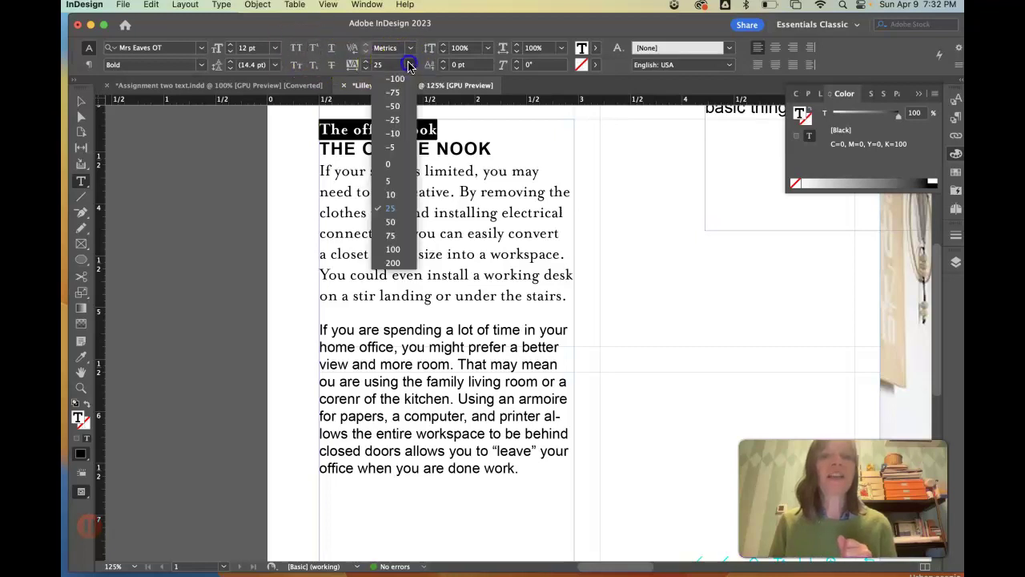
click(392, 181)
click(407, 126)
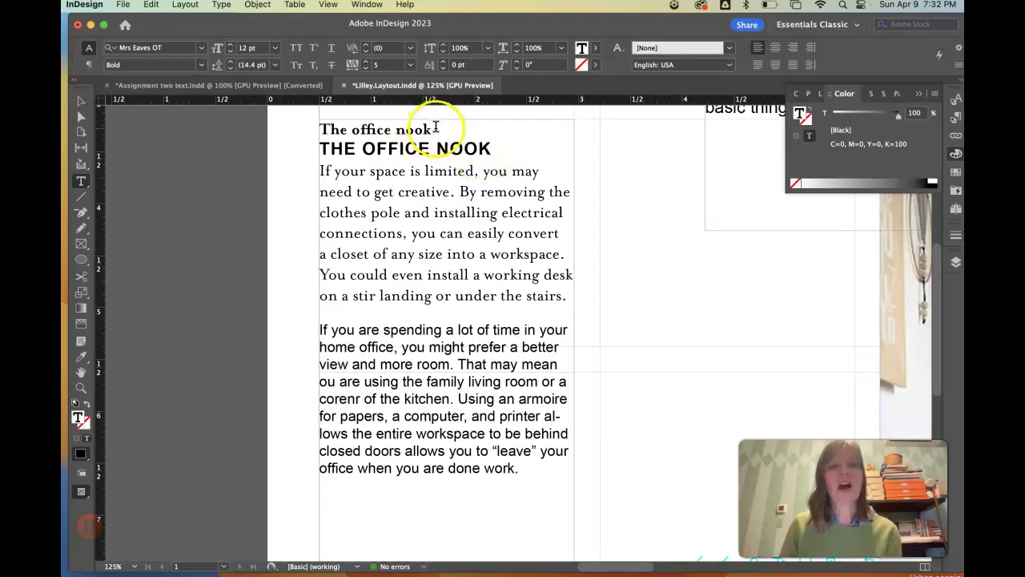
Step: Set the upper "The office nook" heading to 18 pt
drag(433, 128, 297, 127)
click(274, 49)
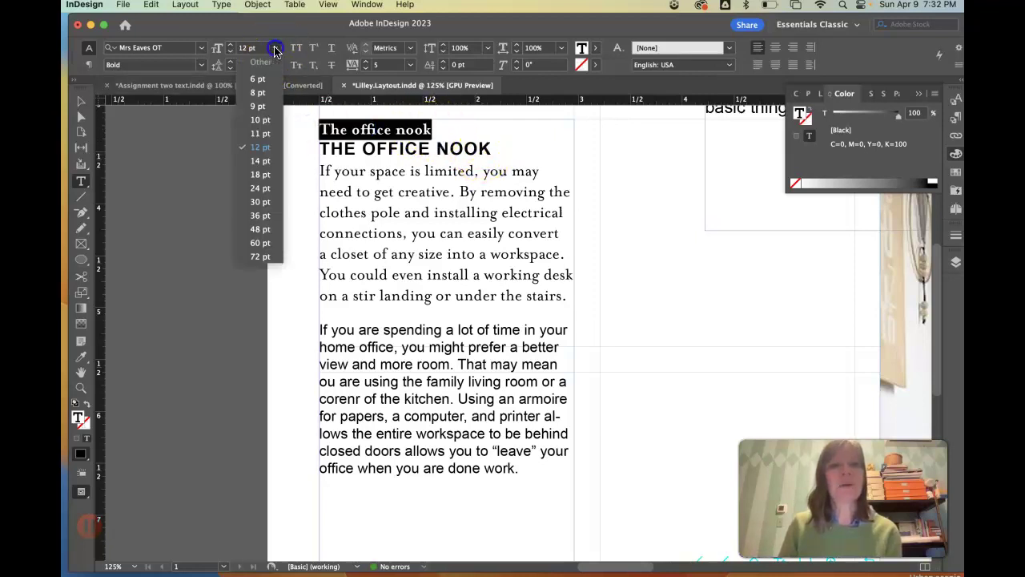
click(267, 174)
click(491, 136)
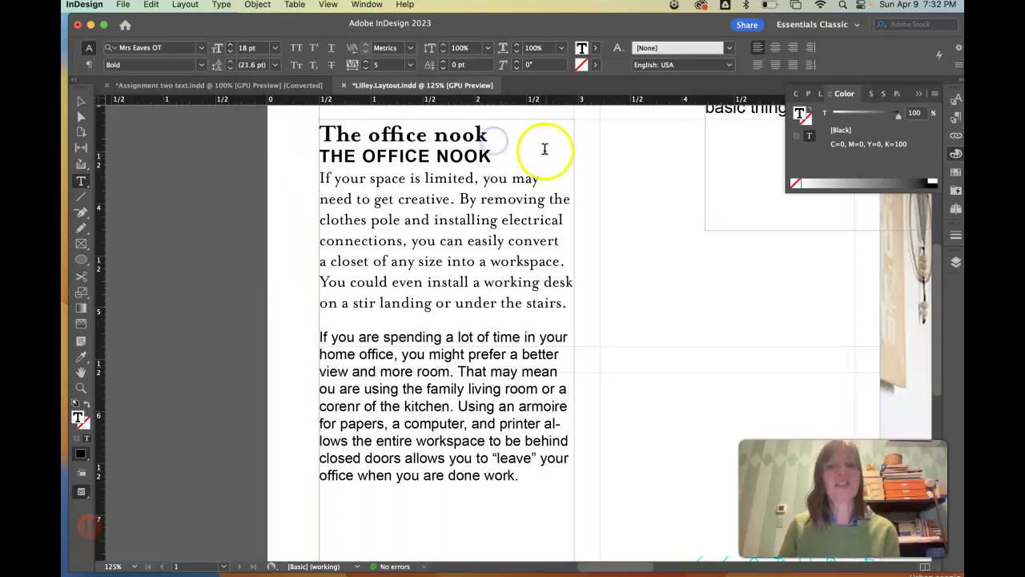
click(489, 143)
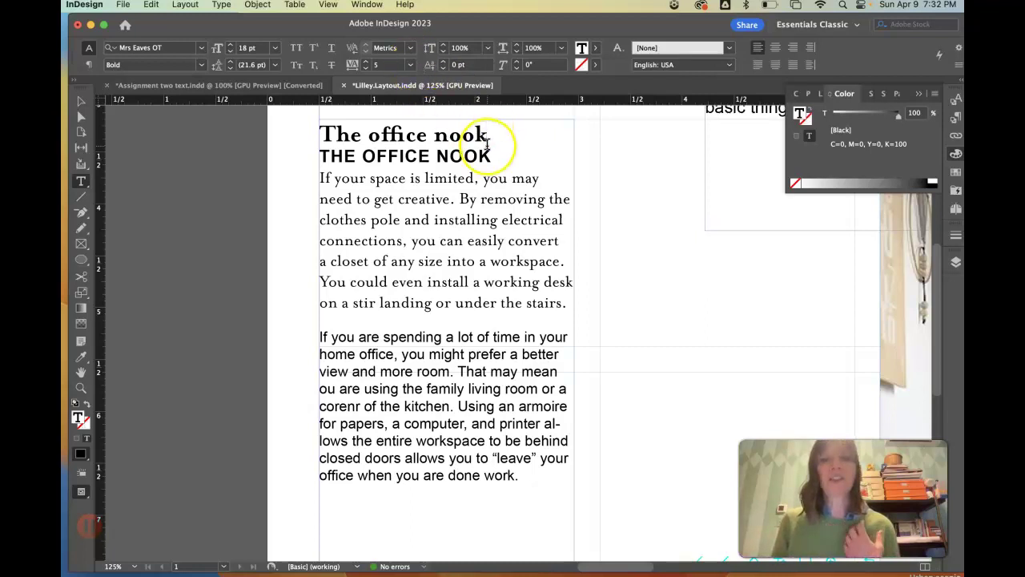
Step: Copy the "The home office in plain sight" section from the Assignment two text document to the end of the office nook text in the layout
key(super+1)
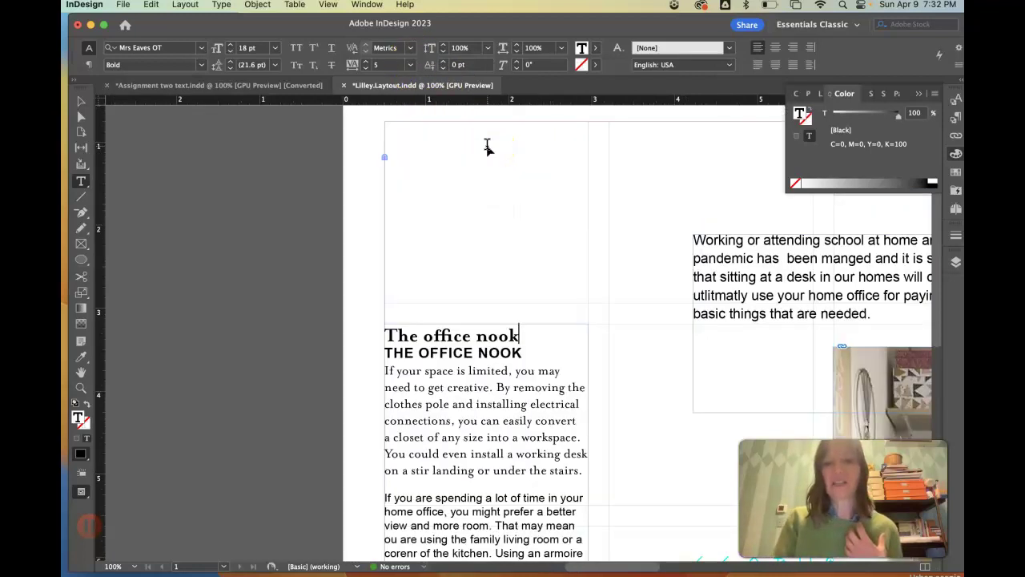
key(super+minus)
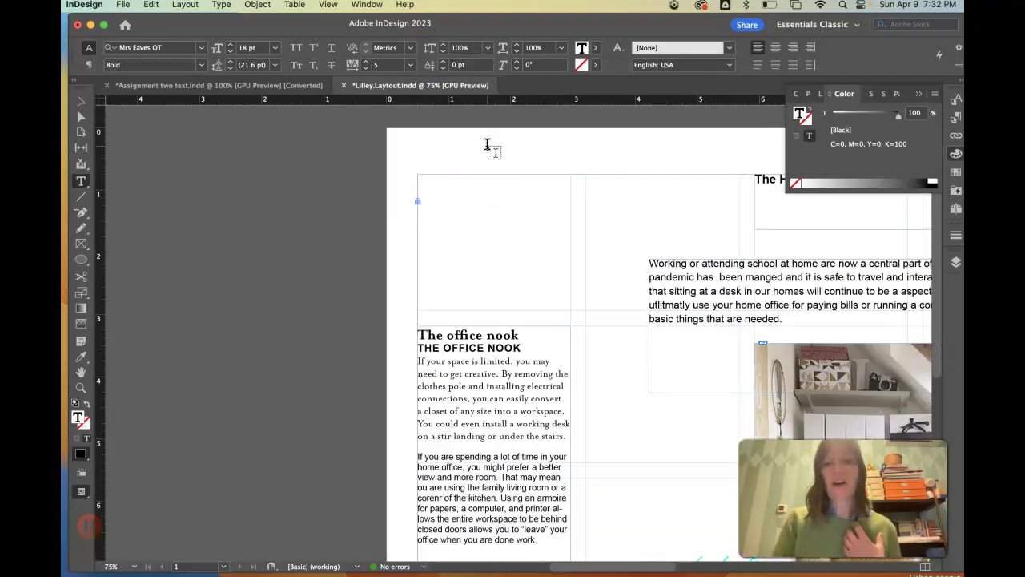
scroll(504, 151, down, 4)
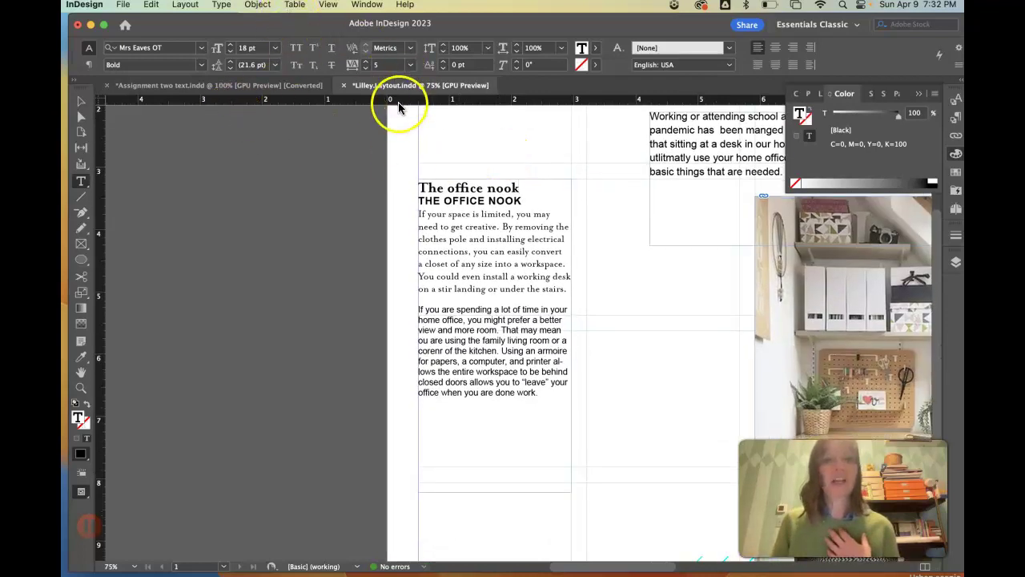
click(268, 86)
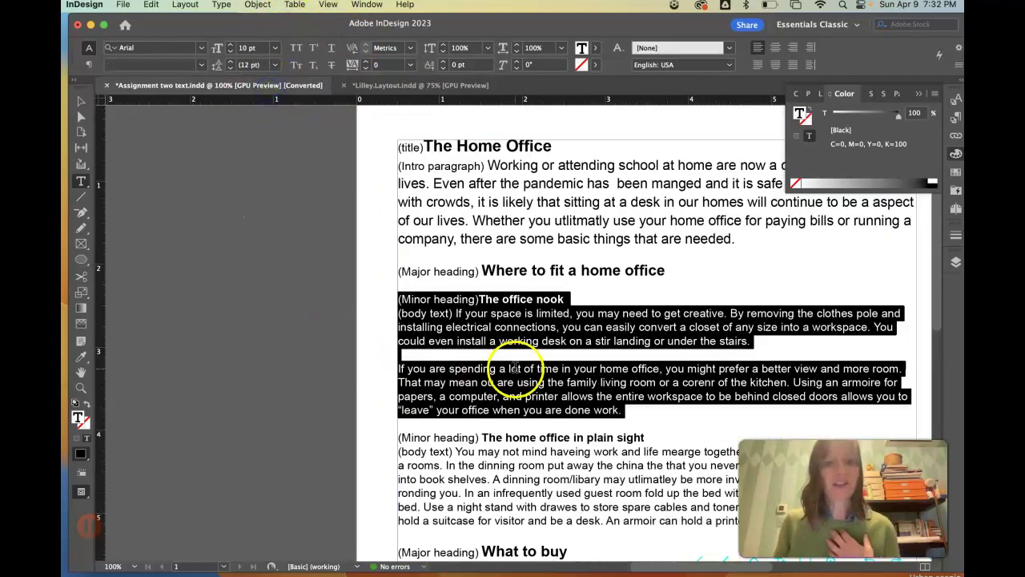
scroll(499, 366, down, 4)
drag(841, 373, 353, 291)
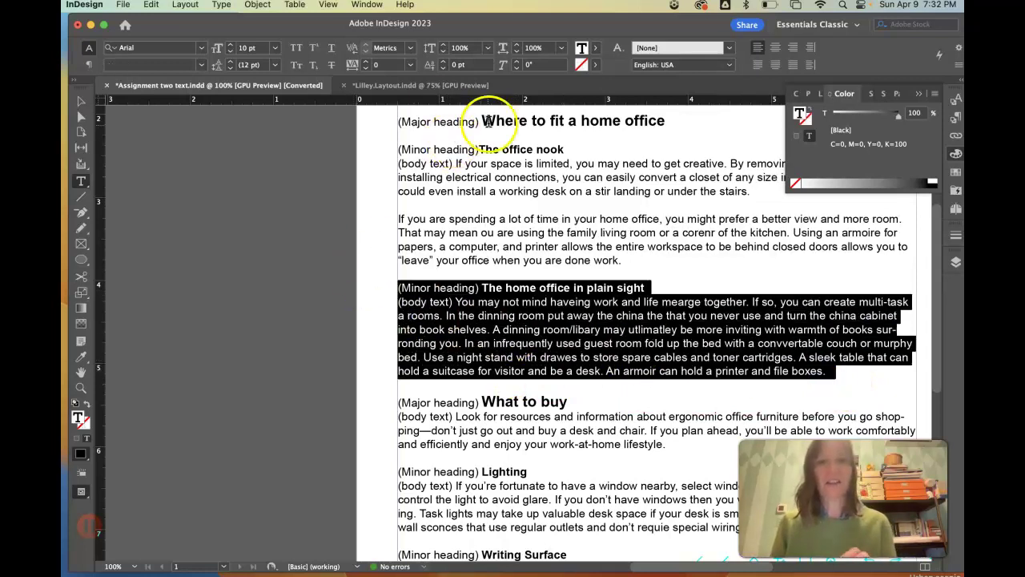
click(432, 86)
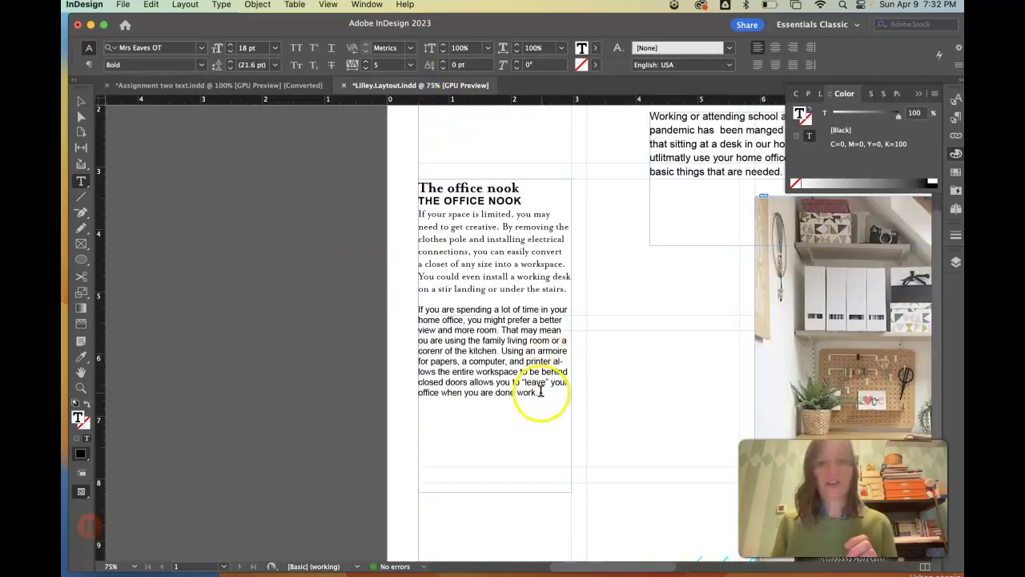
key(cmd+v)
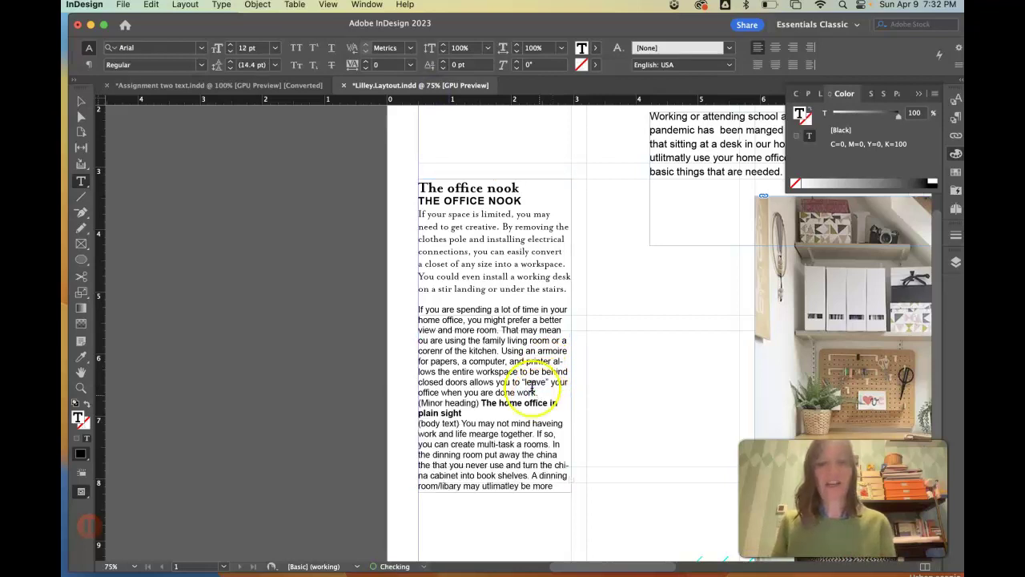
Step: Move "The home office in plain sight" onto its own line with a blank line separating it from the "(Minor heading)" label
click(481, 403)
key(Return)
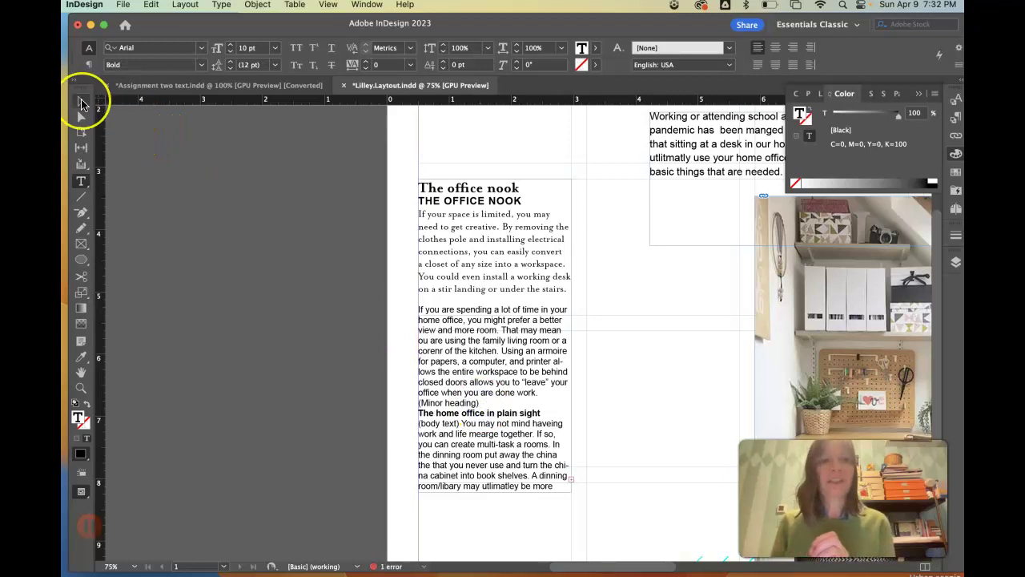
key(Return)
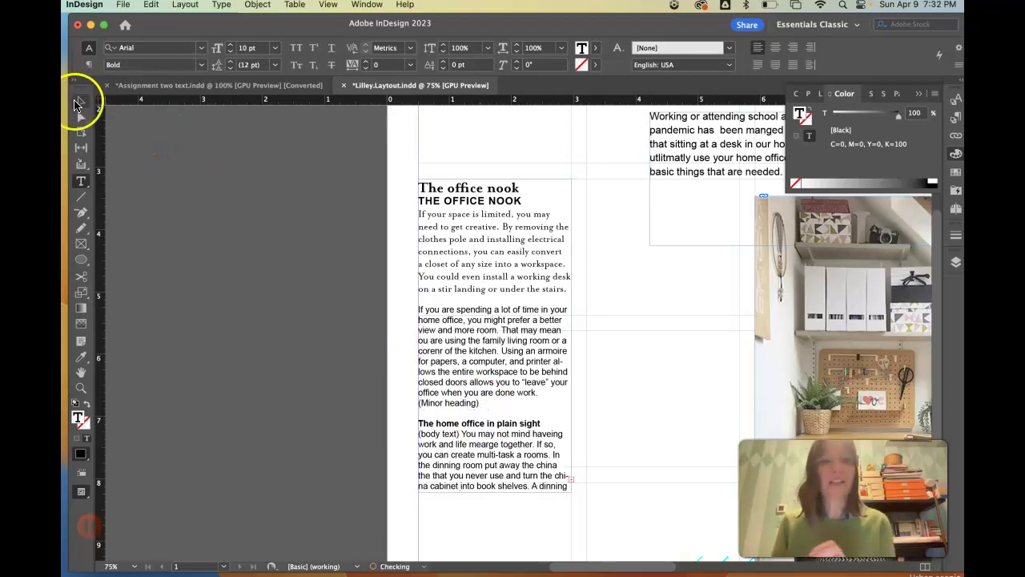
Step: Extend the office nook text frame downward past the bottom margin to a height of about 6.72 in
click(81, 101)
drag(494, 491, 494, 532)
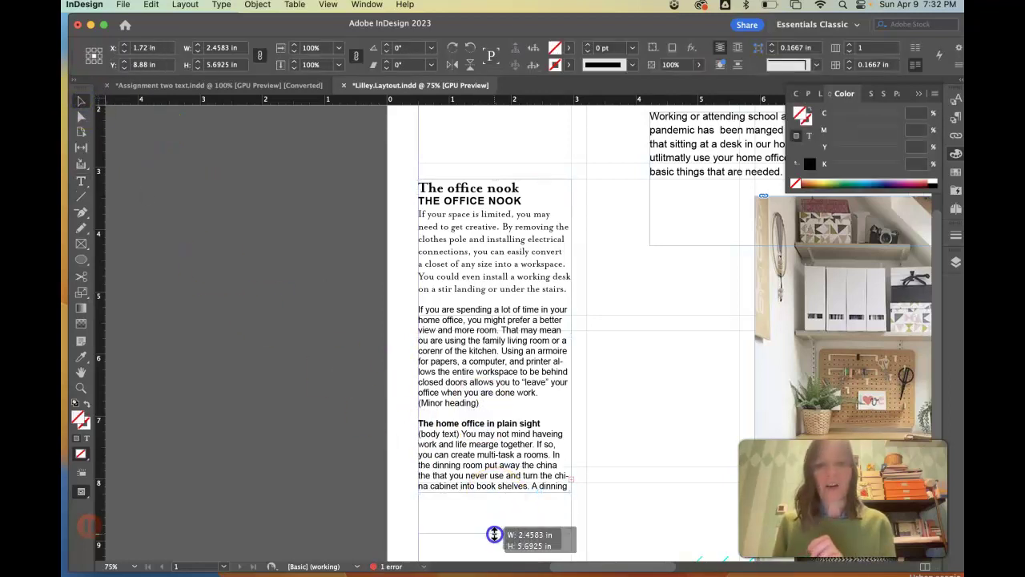
scroll(560, 512, down, 3)
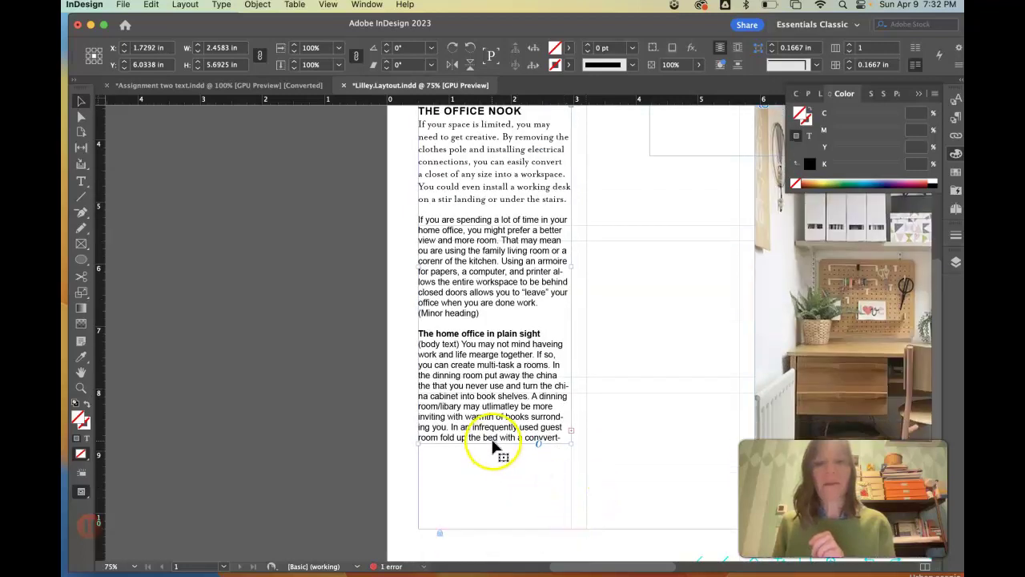
drag(493, 443, 495, 534)
scroll(609, 465, right, 3)
scroll(607, 466, right, 3)
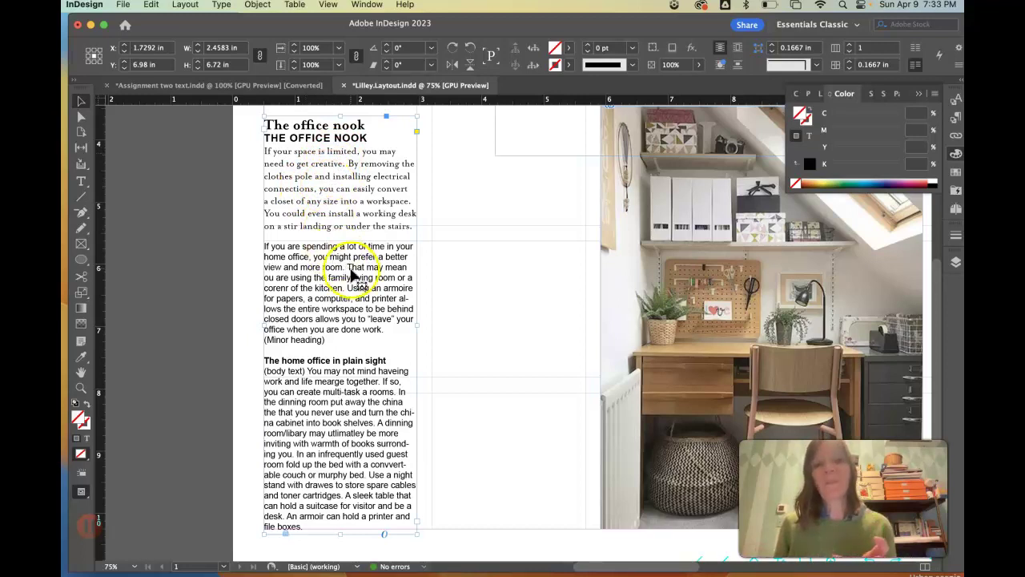
Step: Apply the first paragraph's Mrs Eaves OT Roman 12 pt formatting to all the Arial text from "If you are spending" onward with the Eyedropper
click(82, 179)
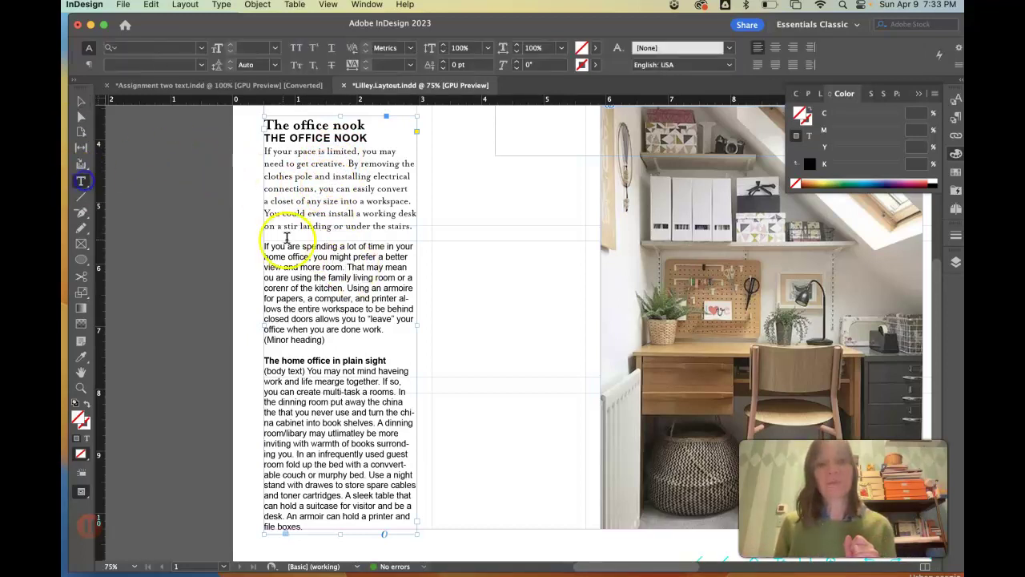
drag(264, 245, 407, 513)
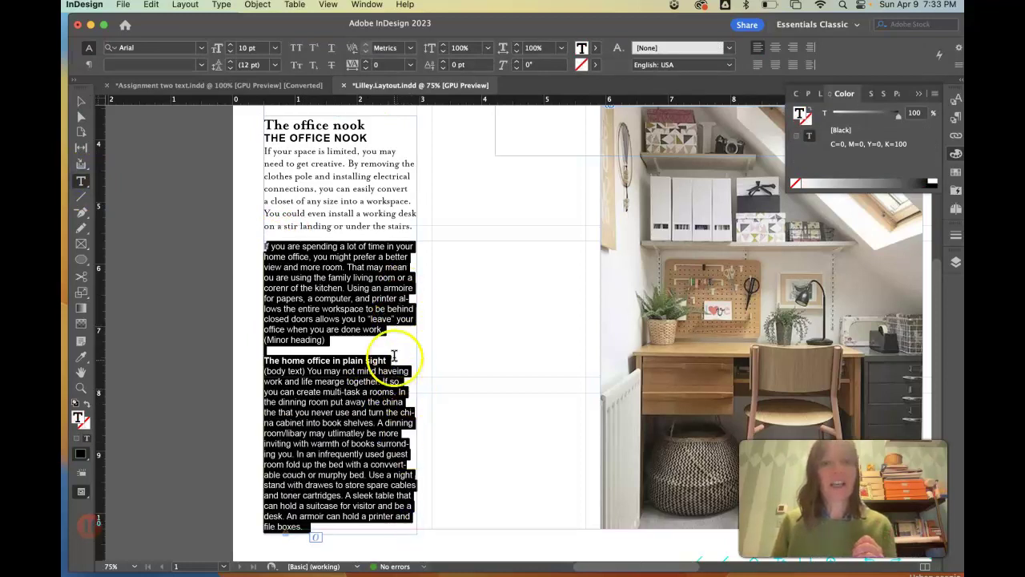
click(333, 276)
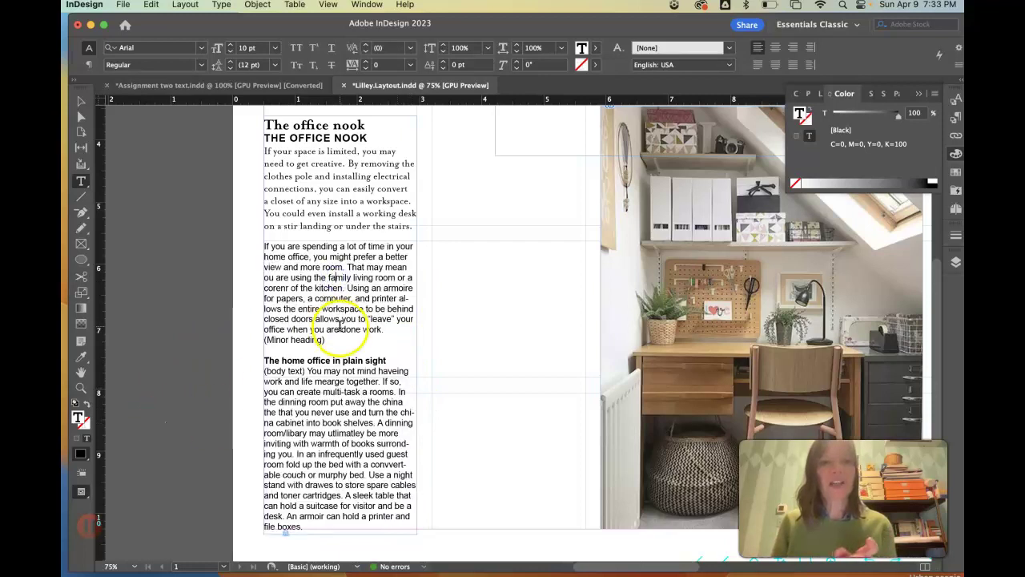
drag(328, 532, 252, 248)
click(81, 357)
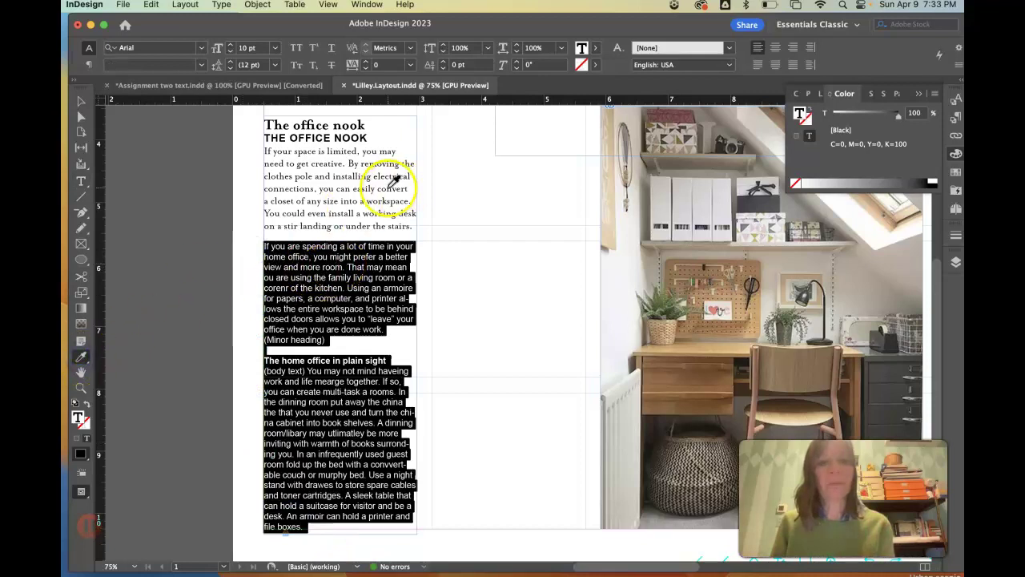
click(388, 188)
click(81, 181)
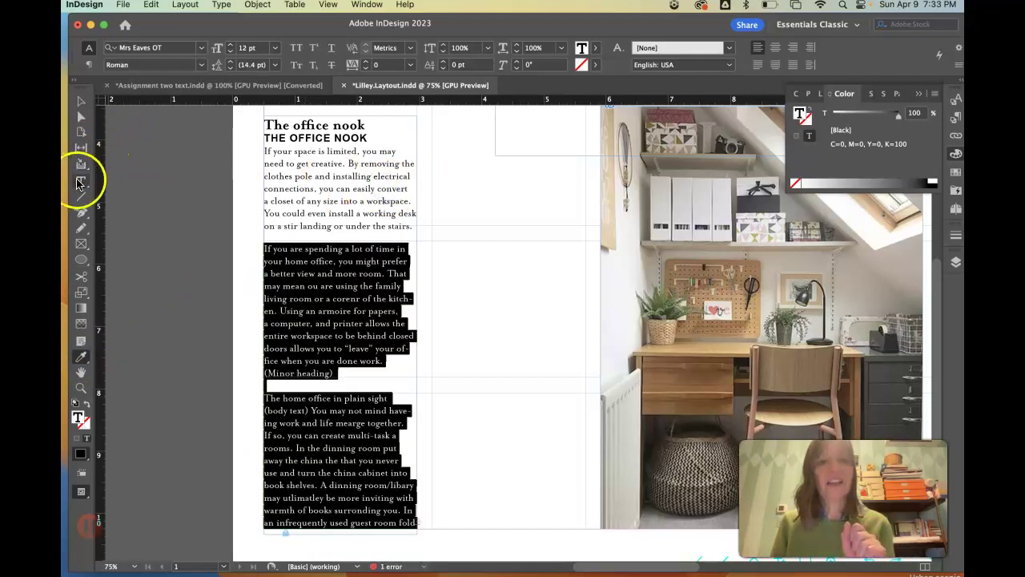
click(249, 232)
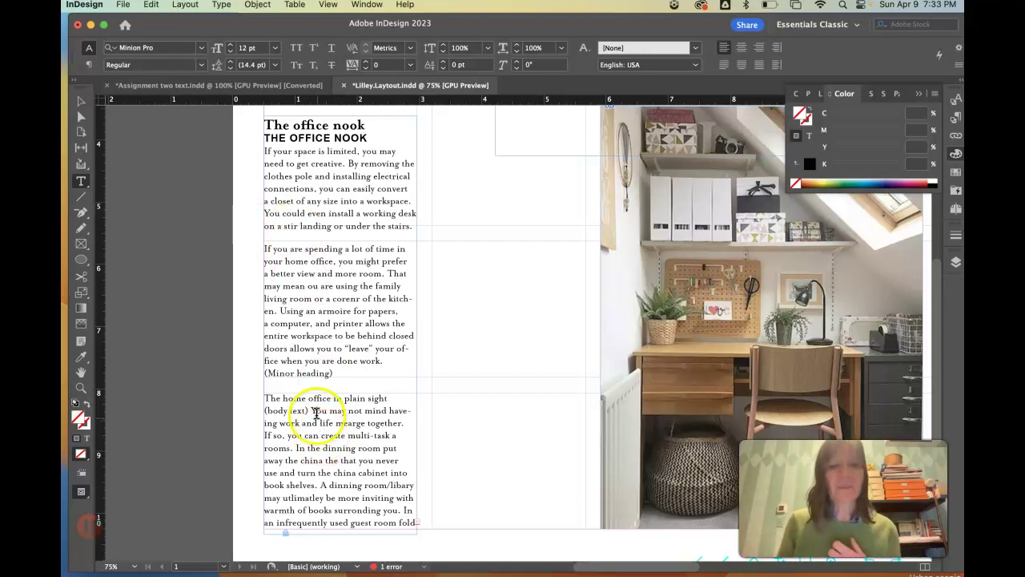
Step: Delete the "(body text)" label and apply the "THE OFFICE NOOK" heading's formatting to "The home office in plain sight" with the Eyedropper
drag(310, 410, 261, 411)
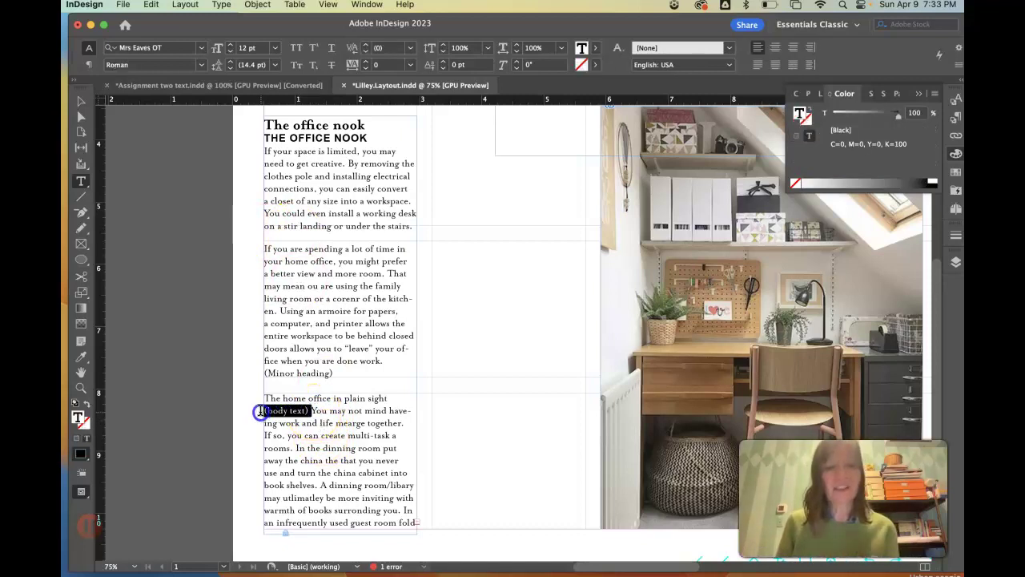
key(BackSpace)
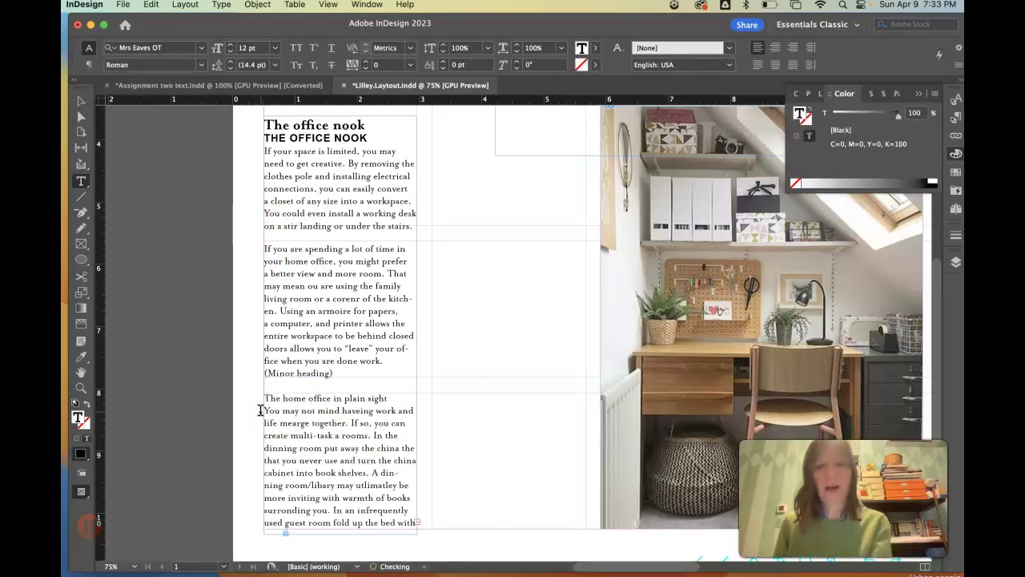
drag(390, 398, 286, 398)
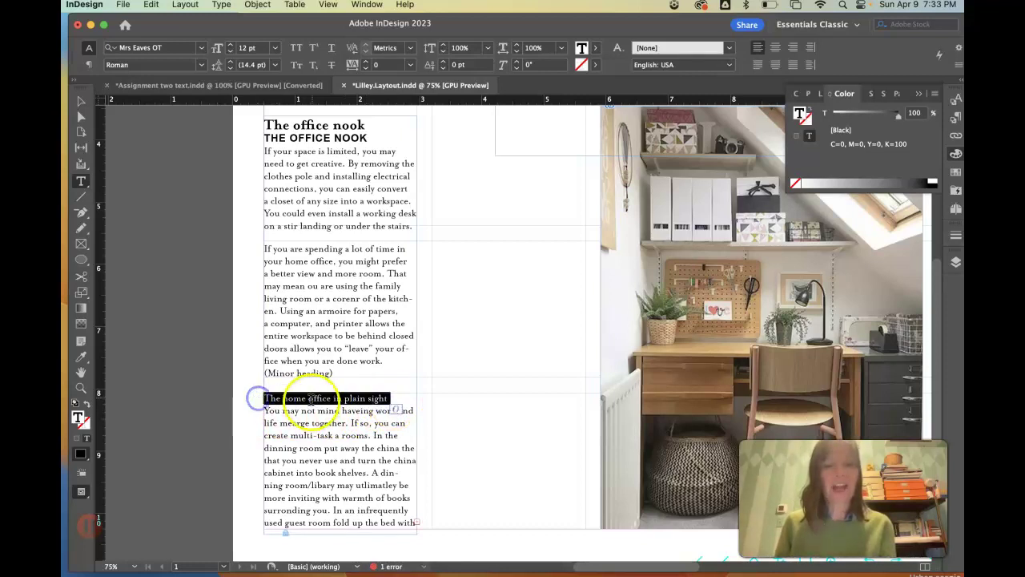
click(81, 358)
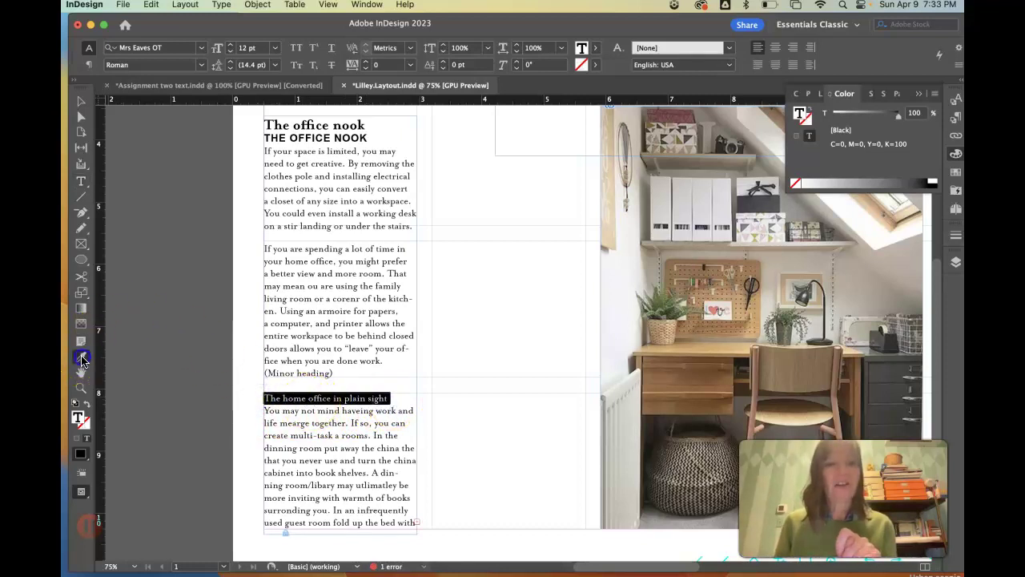
click(336, 135)
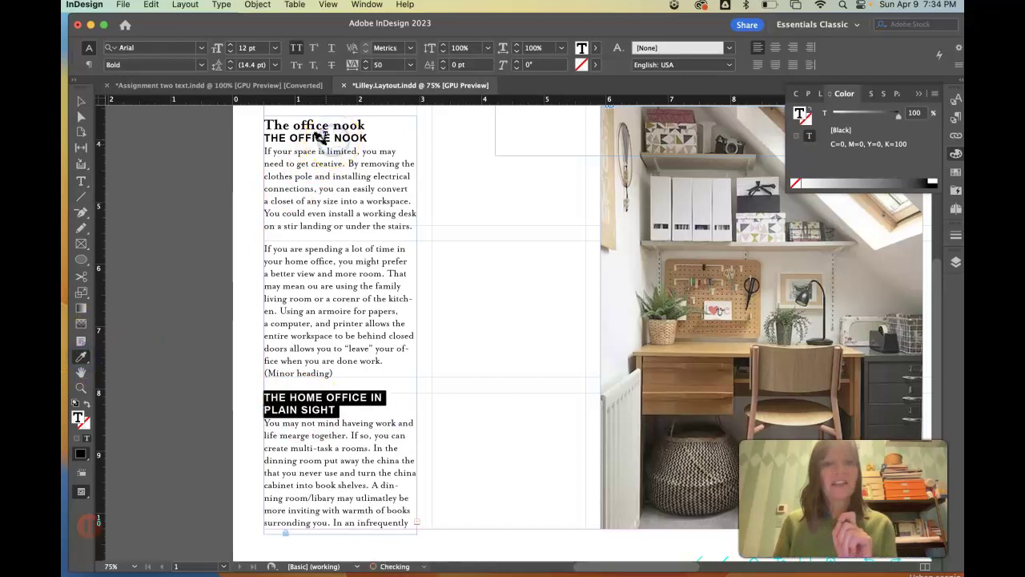
Step: Delete the duplicate serif "The office nook" heading above the all-caps Arial version
click(81, 181)
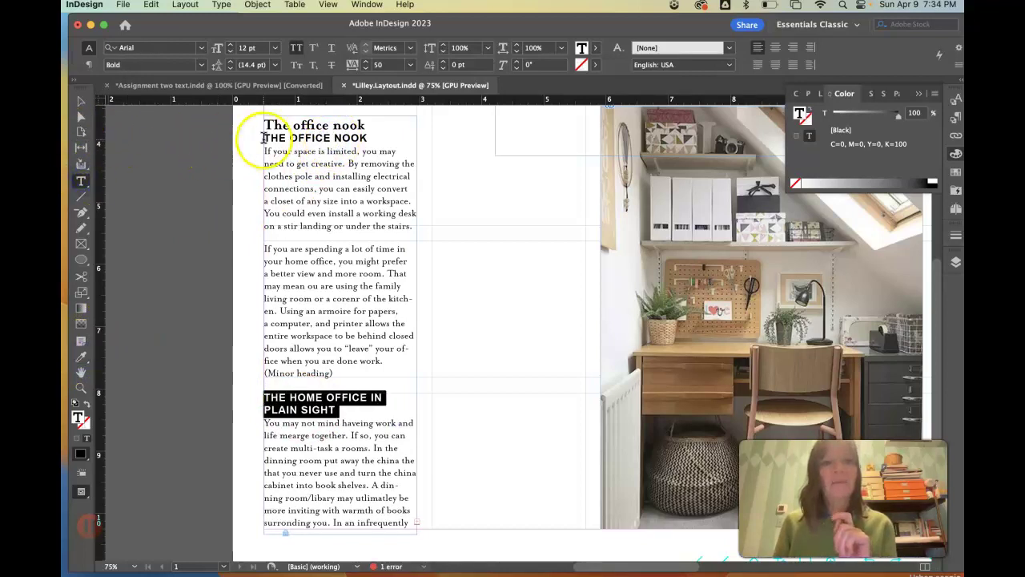
drag(262, 138, 258, 122)
key(BackSpace)
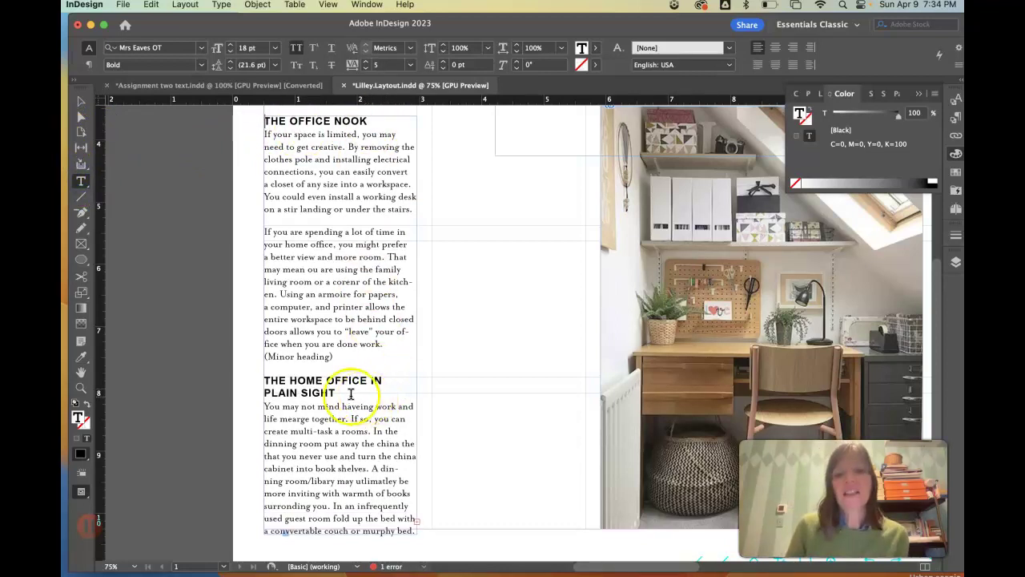
drag(344, 318, 307, 307)
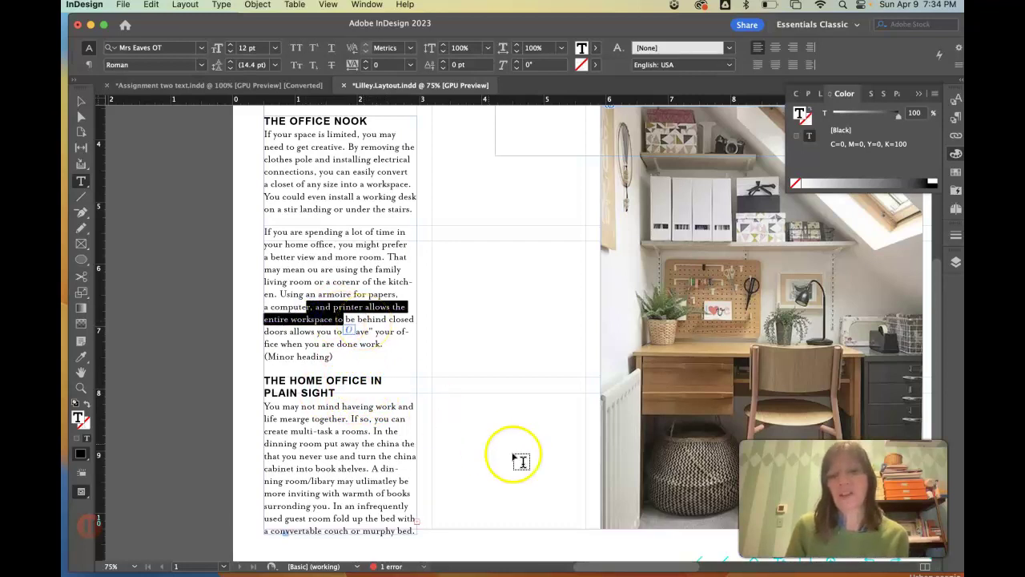
Step: Change the font of the whole introduction paragraph, "Working or attending school at home", to Mrs Eaves OT Roman
scroll(560, 402, up, 3)
scroll(560, 402, up, 1)
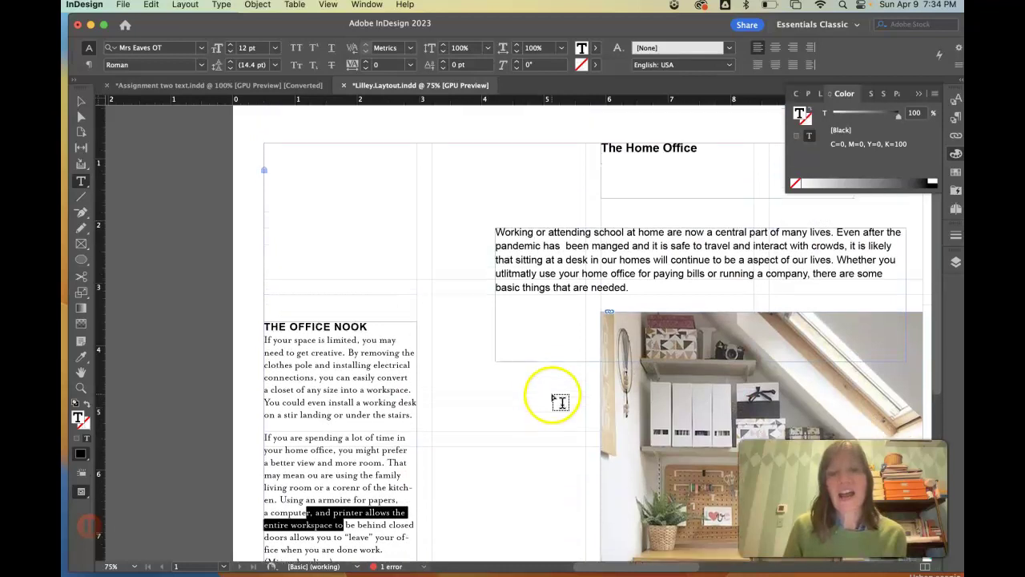
drag(645, 298, 455, 245)
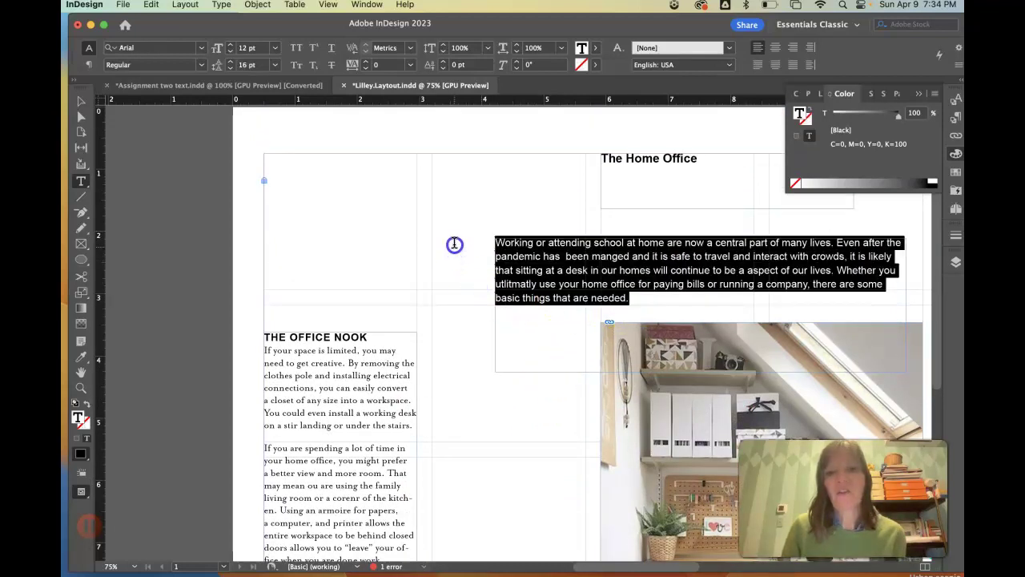
click(201, 52)
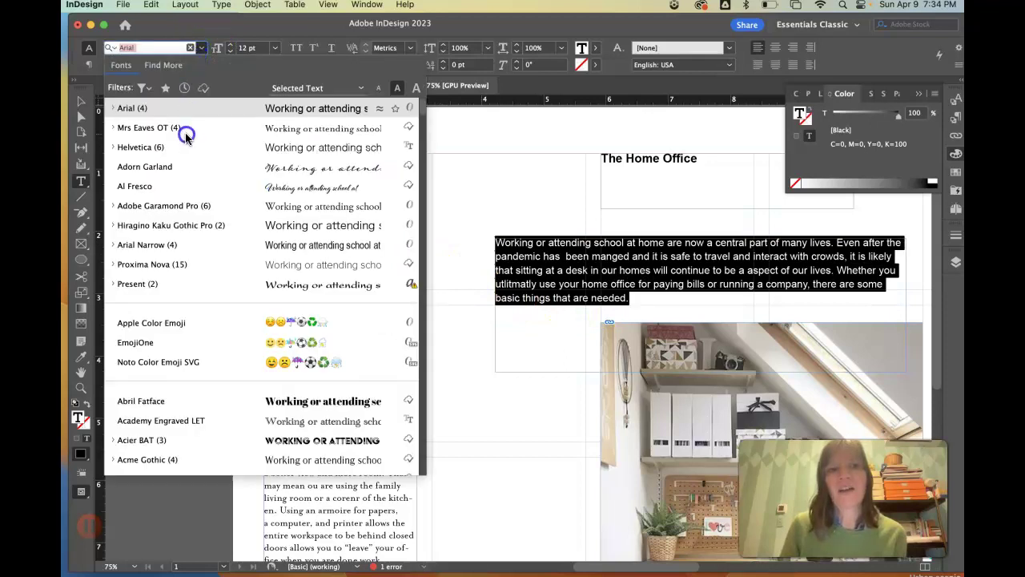
scroll(152, 124, down, 1)
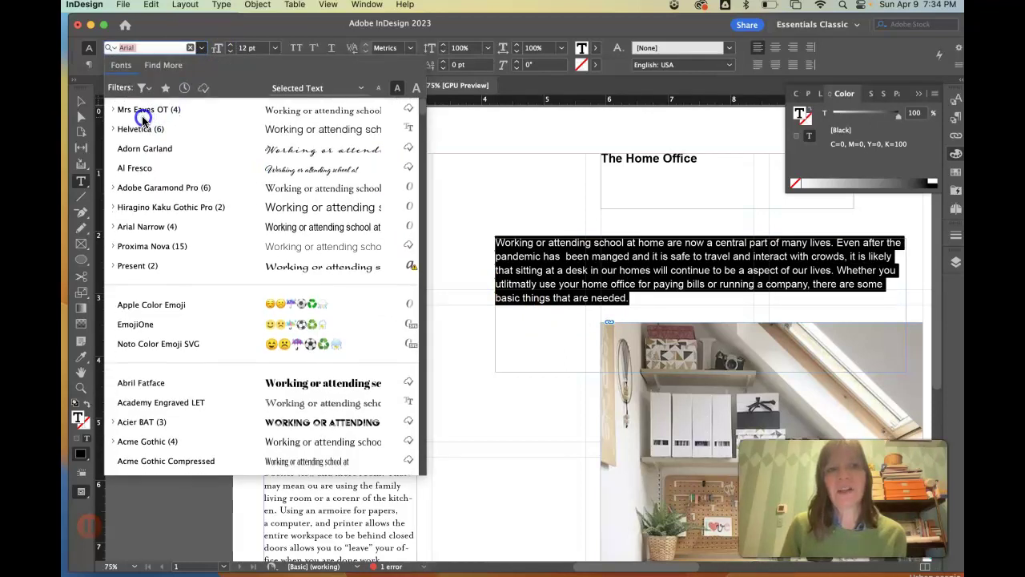
click(143, 120)
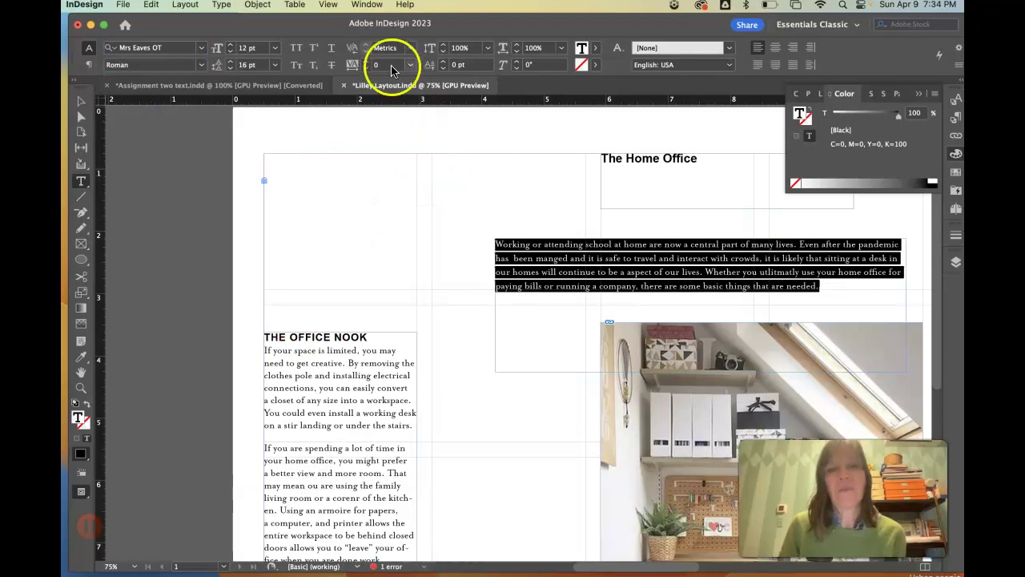
Step: Set the introduction paragraph's font size to 20 pt
click(275, 47)
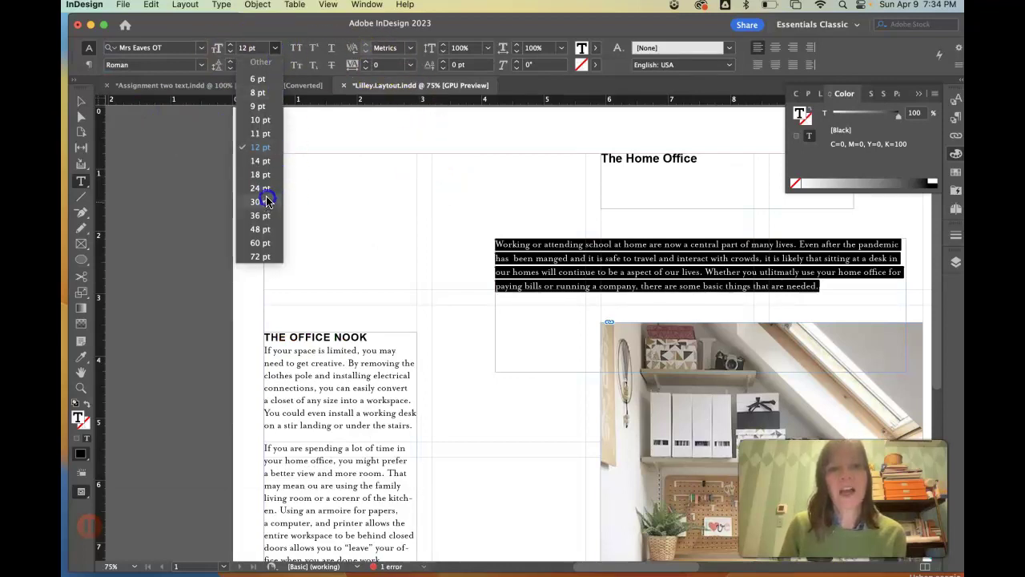
click(264, 188)
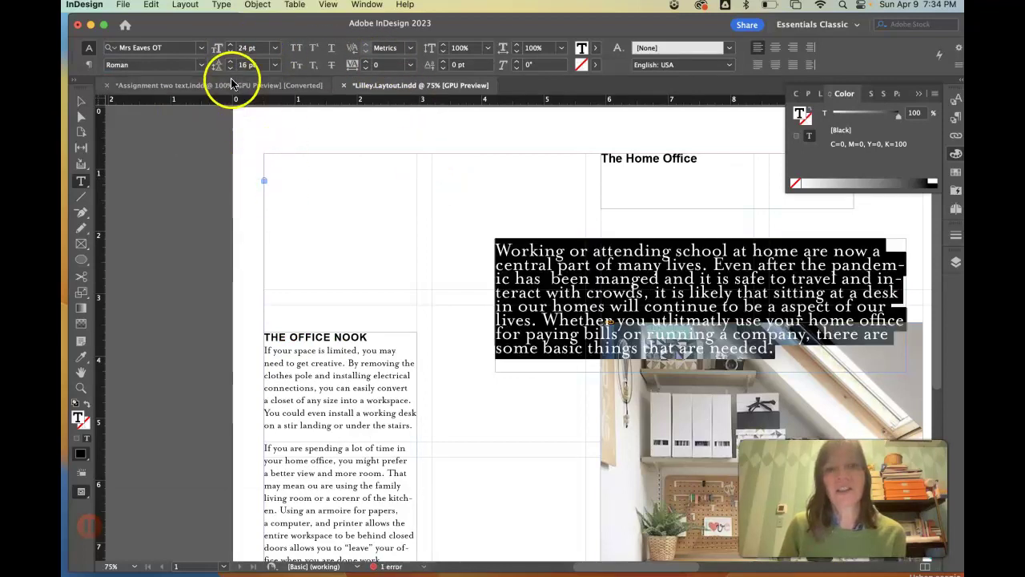
click(231, 52)
click(230, 51)
click(231, 51)
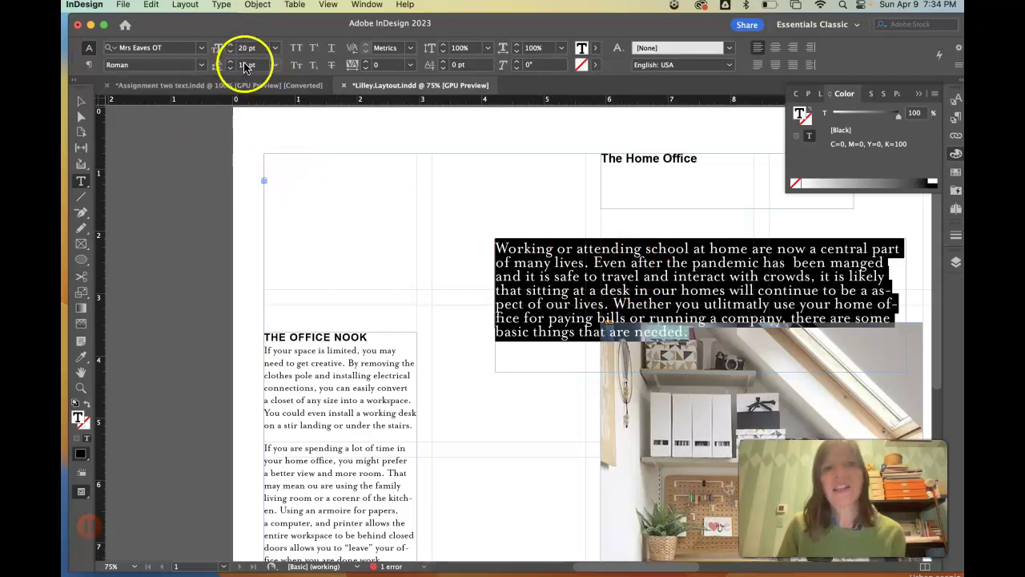
Step: Set the introduction's leading to 24 pt and move its frame up and left, centred at about X 4.12 in, Y 1.75 in
click(275, 64)
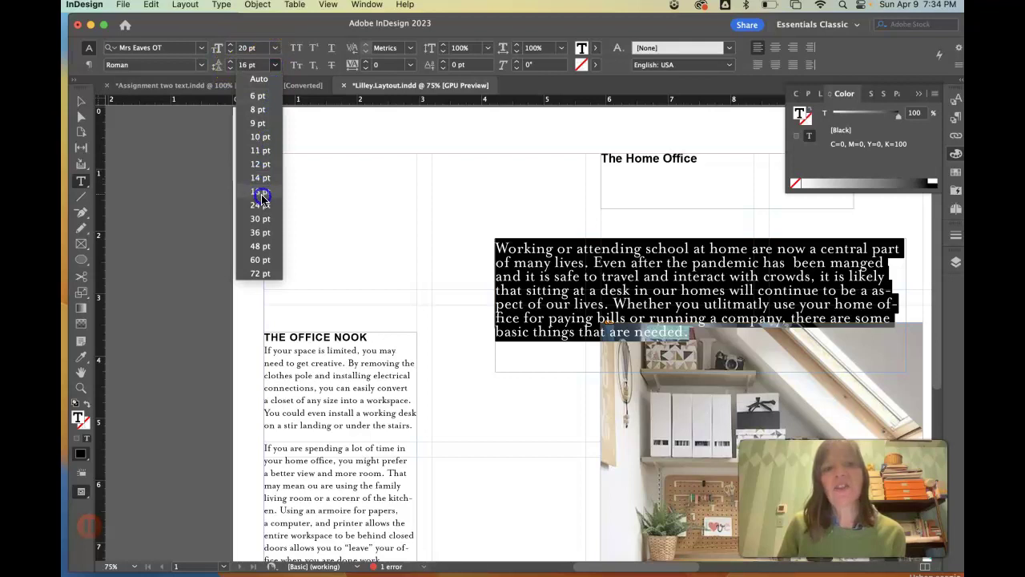
click(260, 205)
click(81, 101)
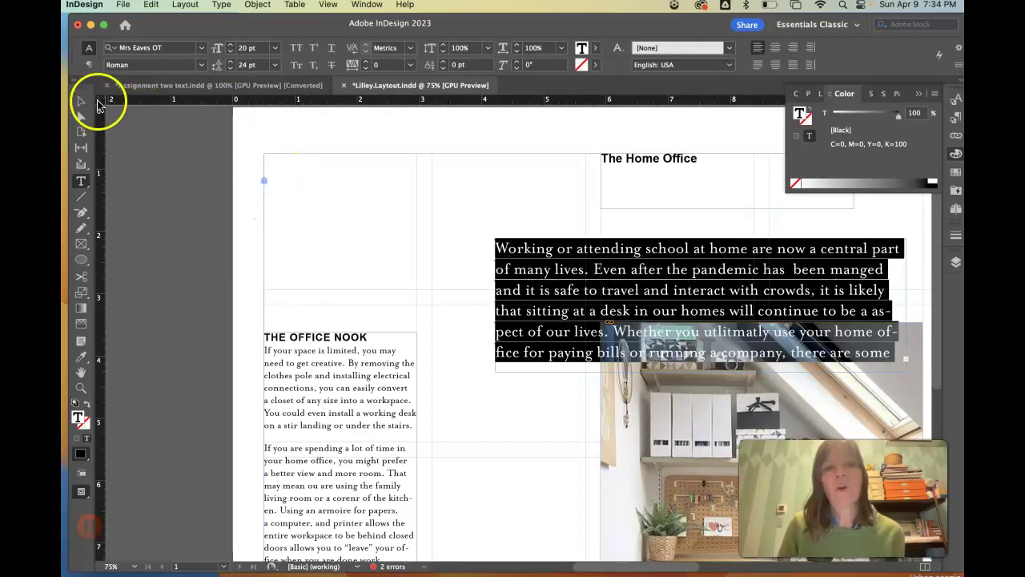
drag(576, 238, 360, 160)
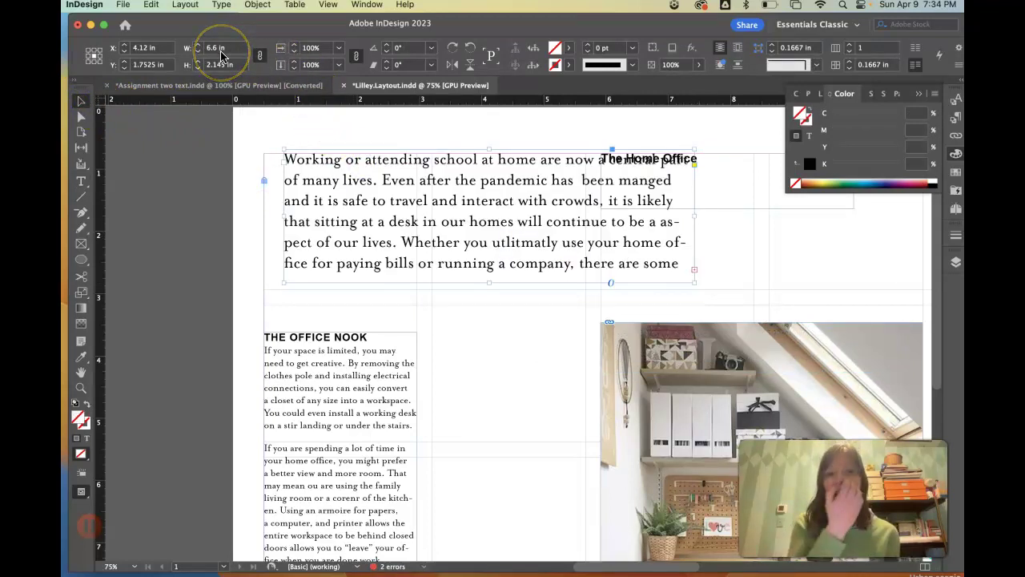
Step: Try a looser leading of 29 pt on most of the introduction text
click(81, 181)
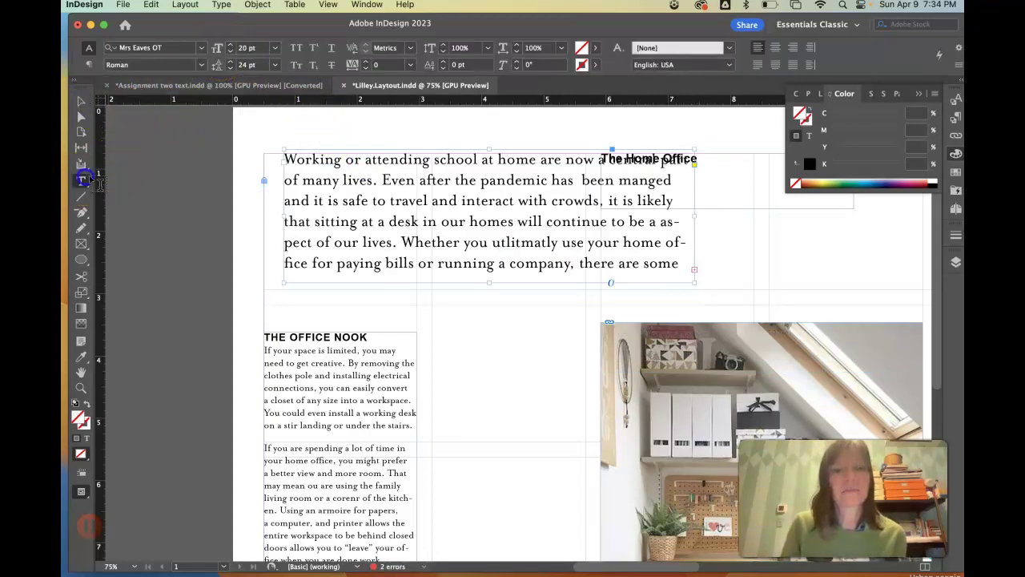
drag(432, 156, 390, 159)
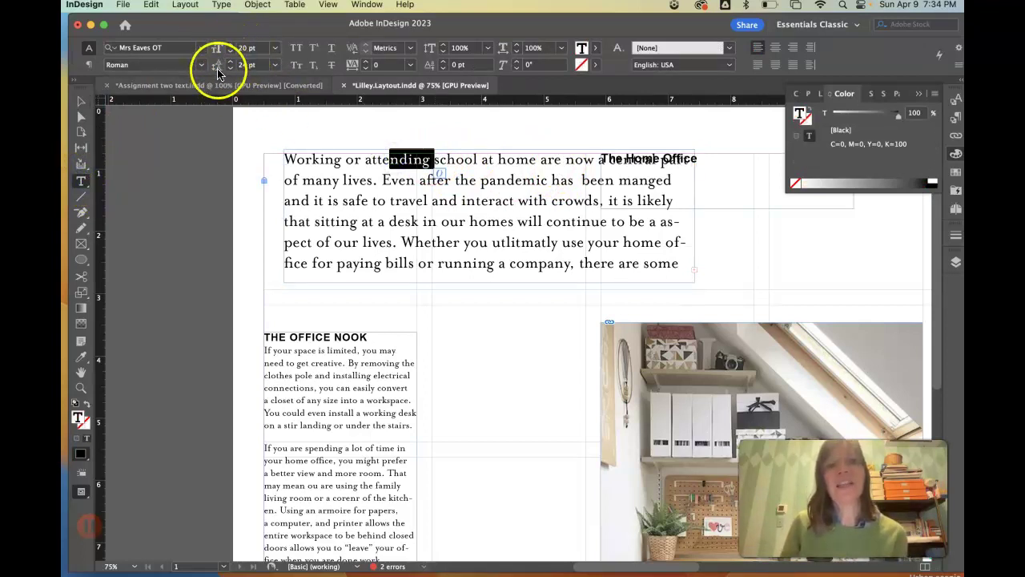
right_click(436, 173)
click(377, 178)
drag(282, 157, 513, 262)
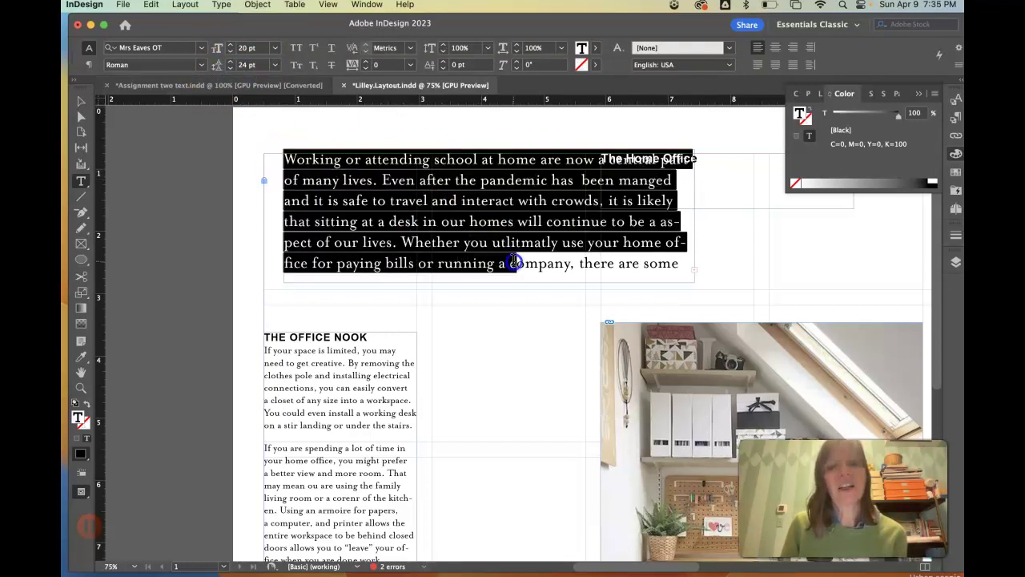
click(230, 61)
click(230, 61)
click(230, 61)
click(230, 61)
click(230, 60)
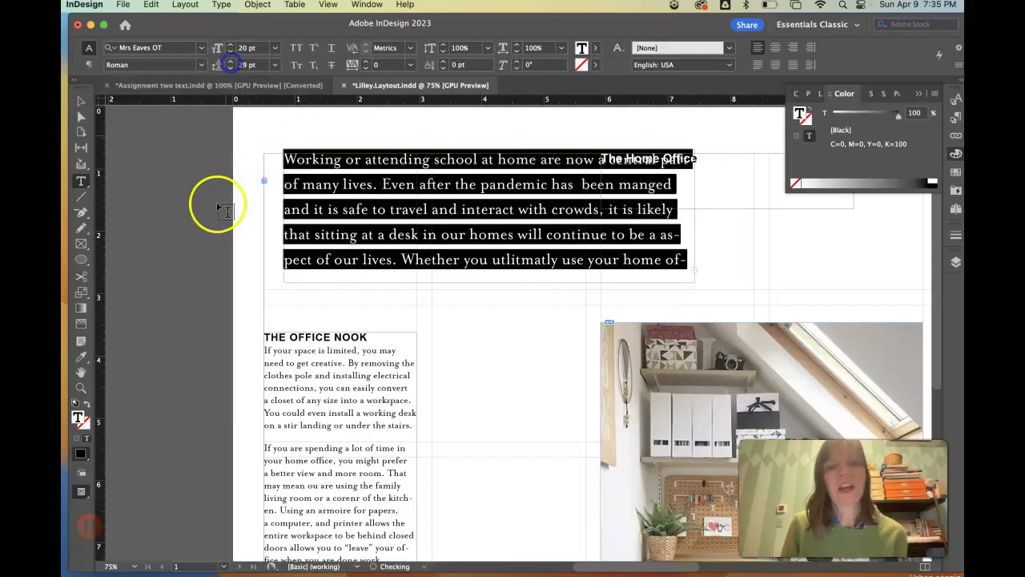
Step: Reselect the whole introduction and try tighter leading, first 24 pt and finally 22 pt
click(250, 183)
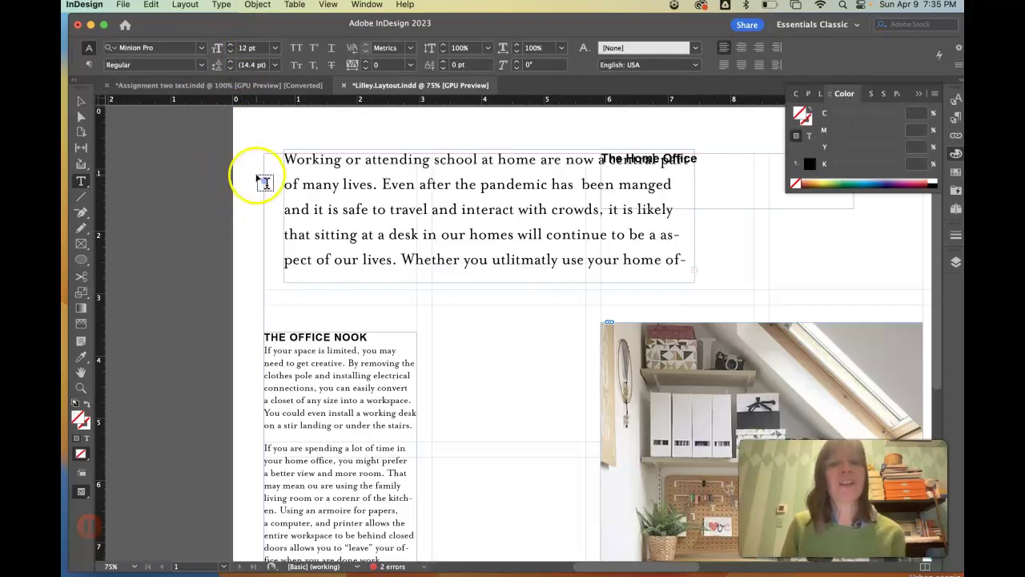
triple_click(312, 183)
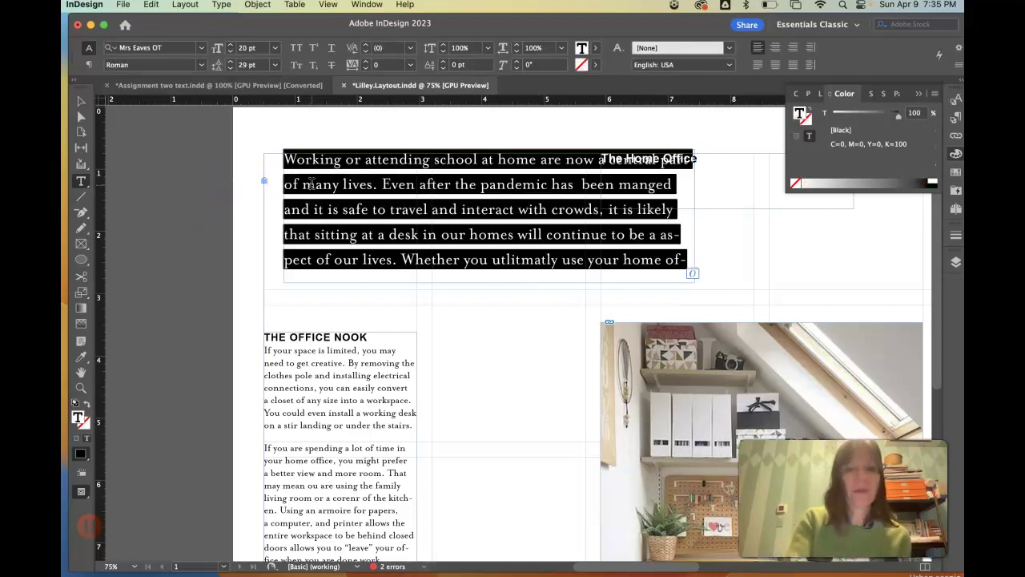
click(274, 66)
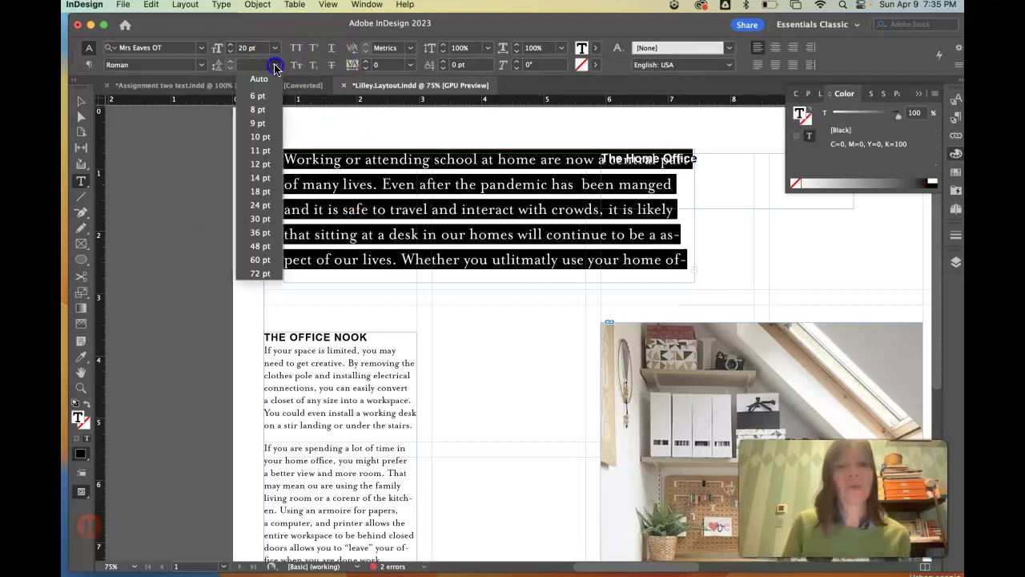
click(264, 204)
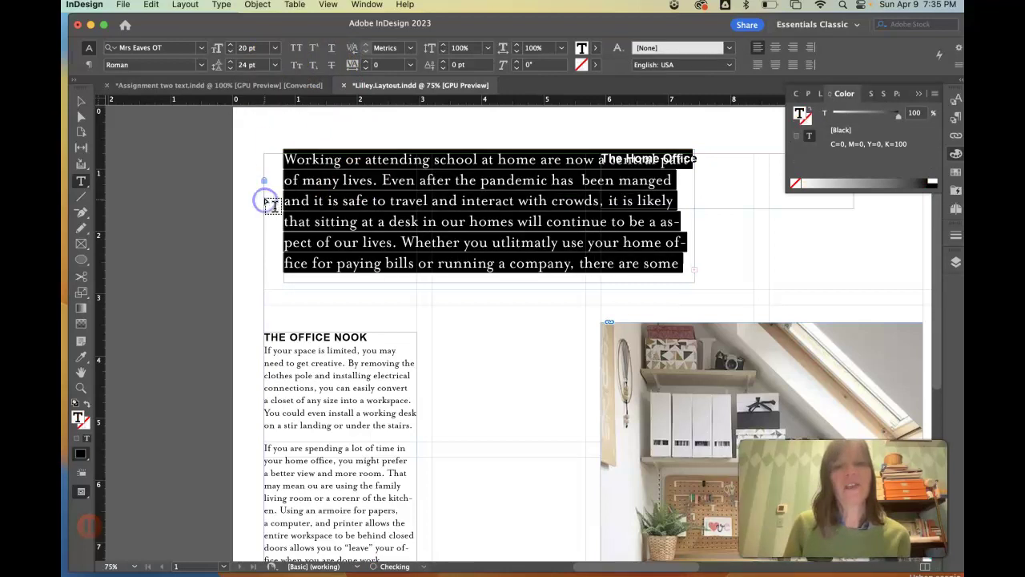
click(230, 68)
click(230, 68)
click(437, 256)
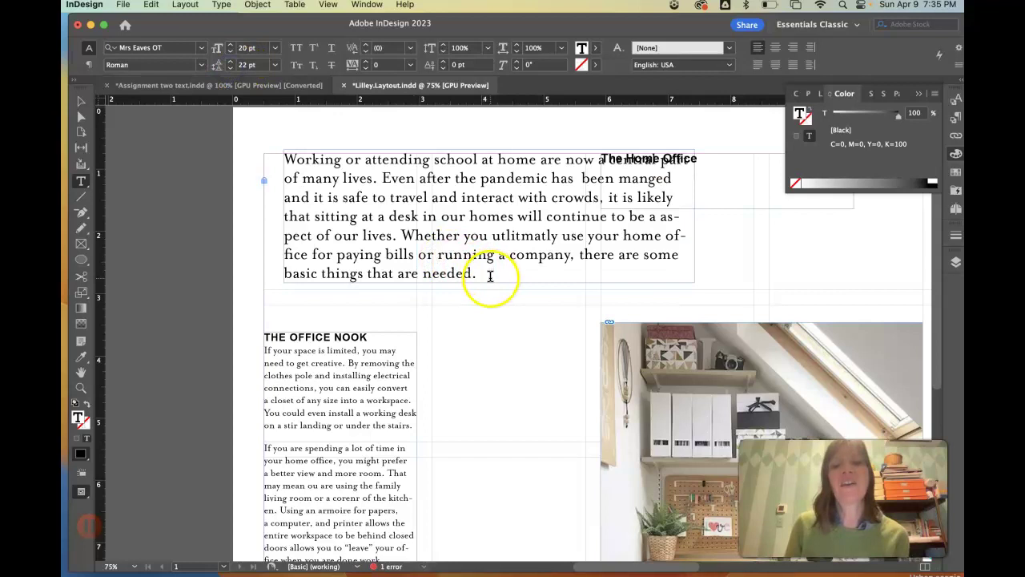
Step: Set the leading of the entire introduction paragraph back to 24 pt
drag(475, 277, 222, 155)
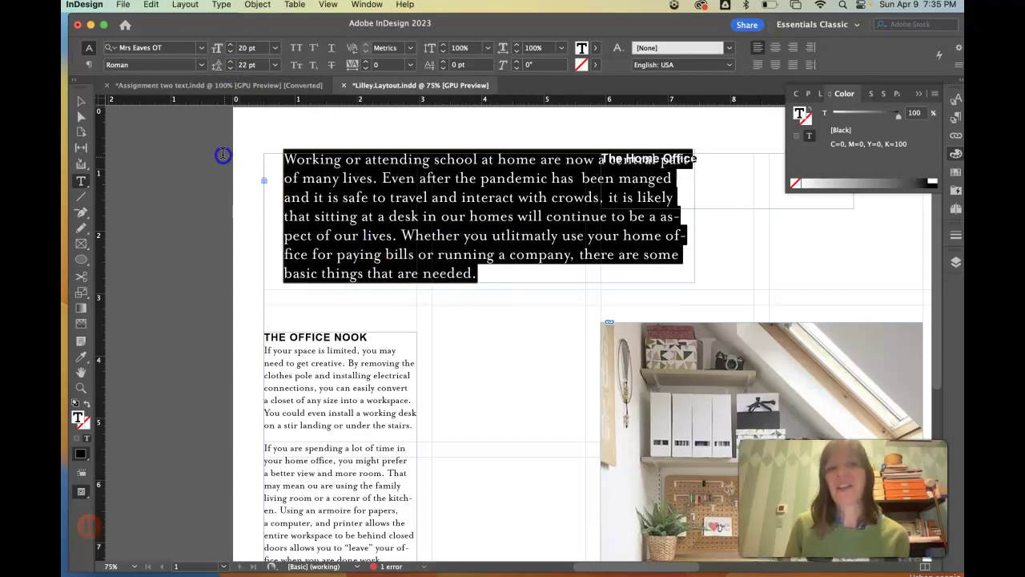
click(229, 62)
click(229, 62)
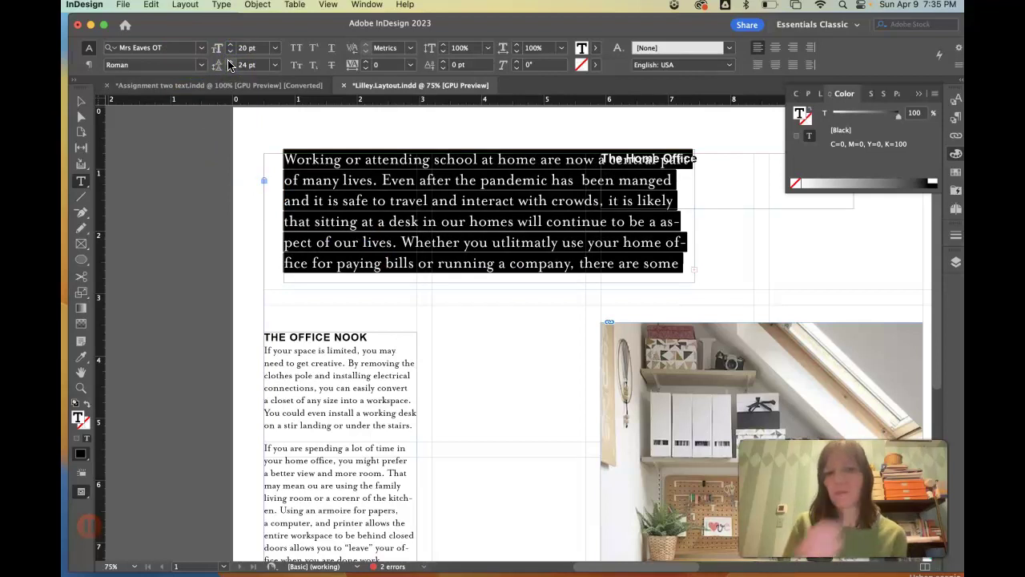
Step: Move the introduction frame below the "The Home Office" heading, aligning its left edge with the start of the second column
click(81, 101)
drag(553, 224, 630, 256)
key(super+minus)
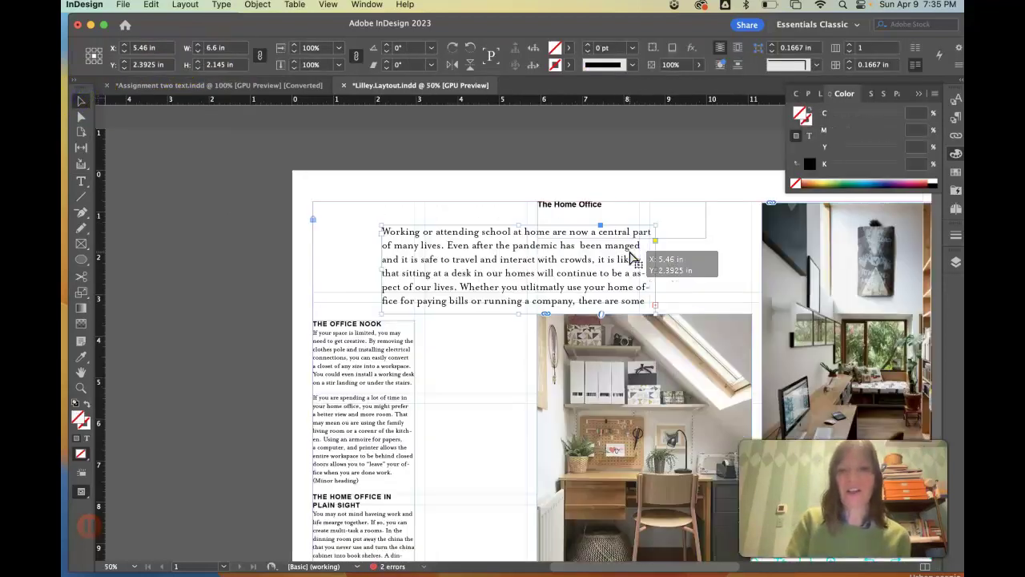
key(super+minus)
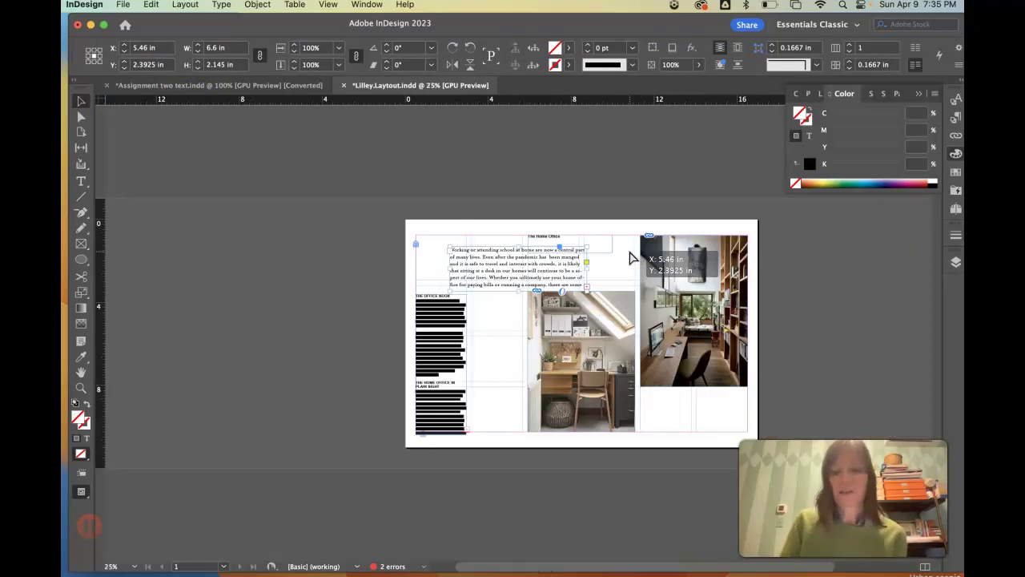
key(super+equal)
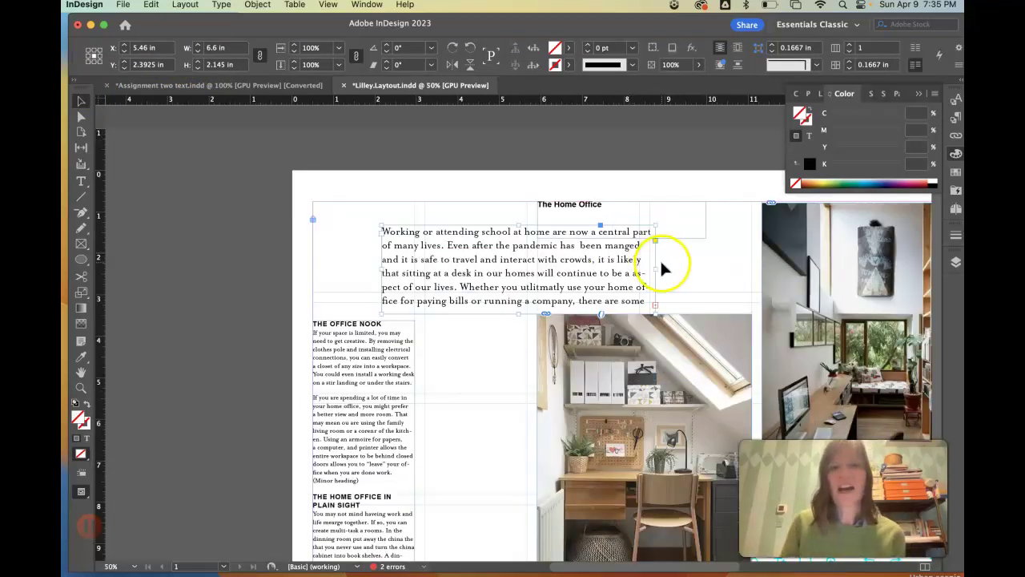
scroll(660, 259, right, 5)
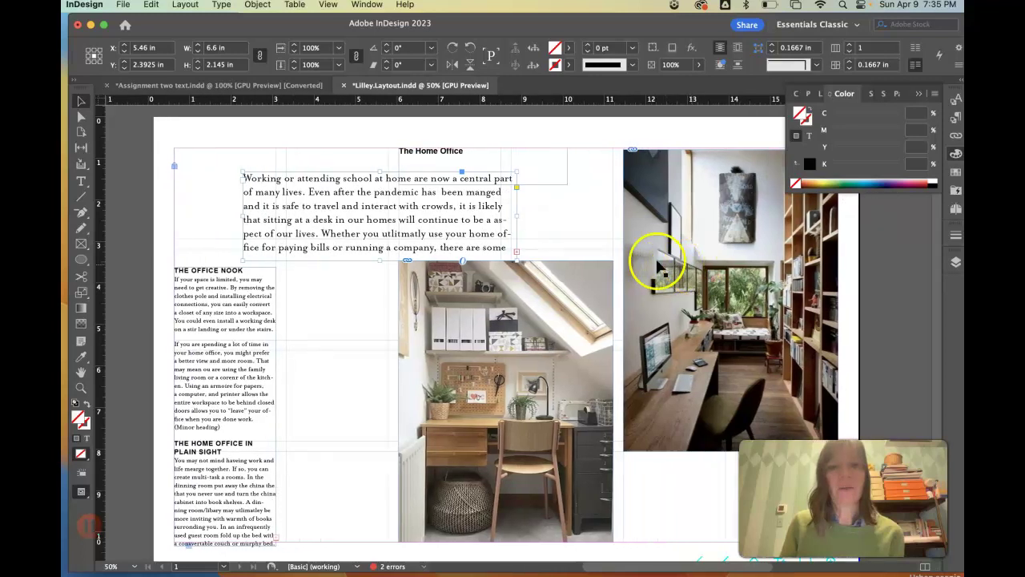
click(452, 153)
drag(339, 197, 386, 196)
Step: Move the office nook text frame up within the first column, centred at about X 1.73 in, Y 5.75 in
click(248, 295)
drag(206, 471, 205, 421)
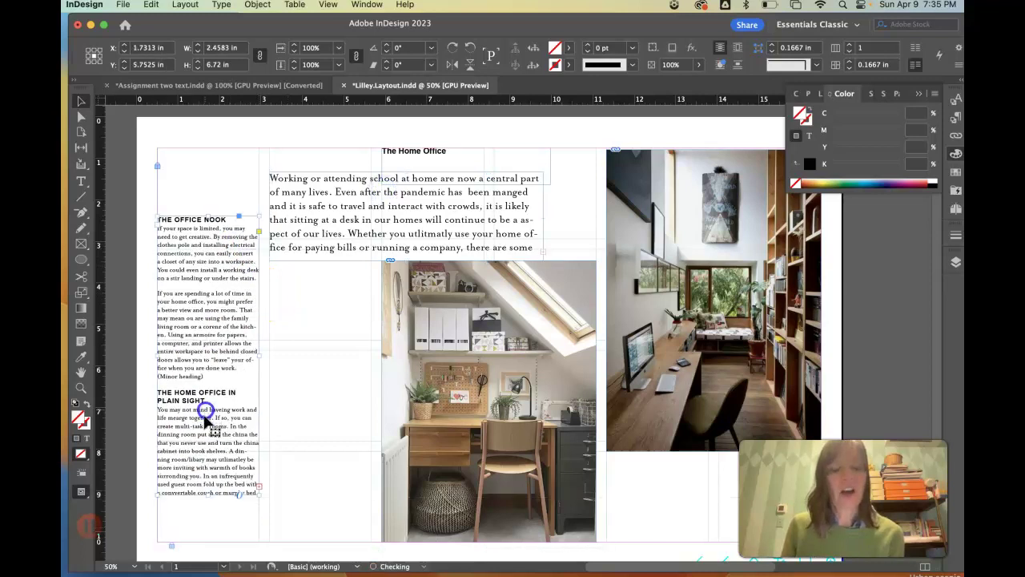
Step: Move the office nook text frame up level with the introduction and lengthen it until all its text fits
click(275, 498)
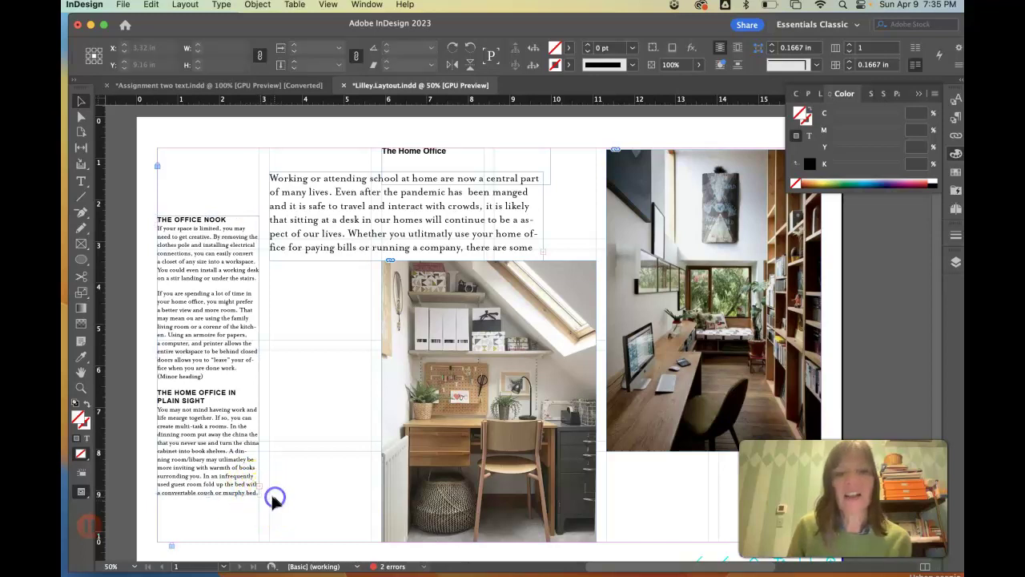
click(222, 481)
drag(210, 495, 206, 526)
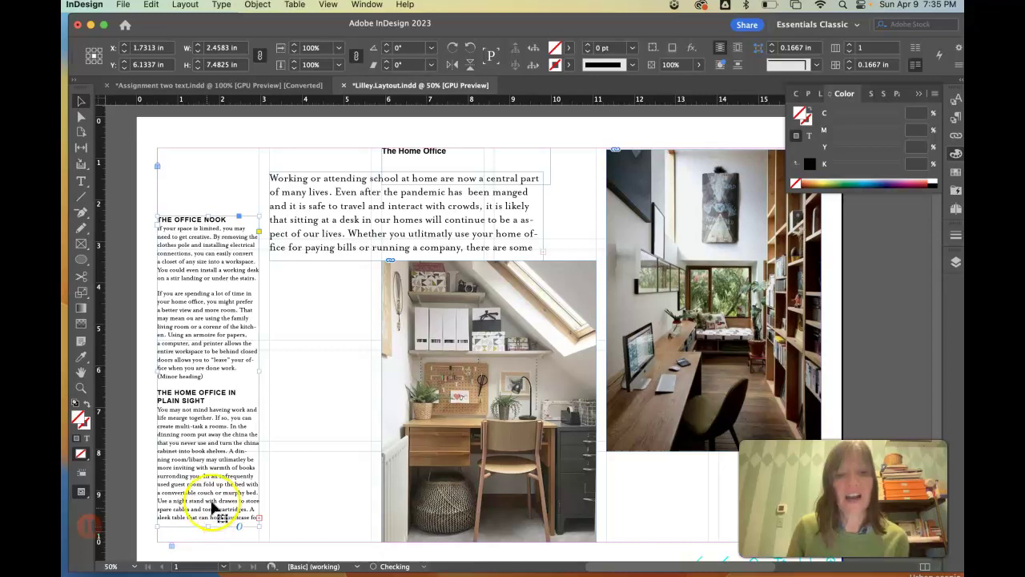
drag(207, 383, 210, 335)
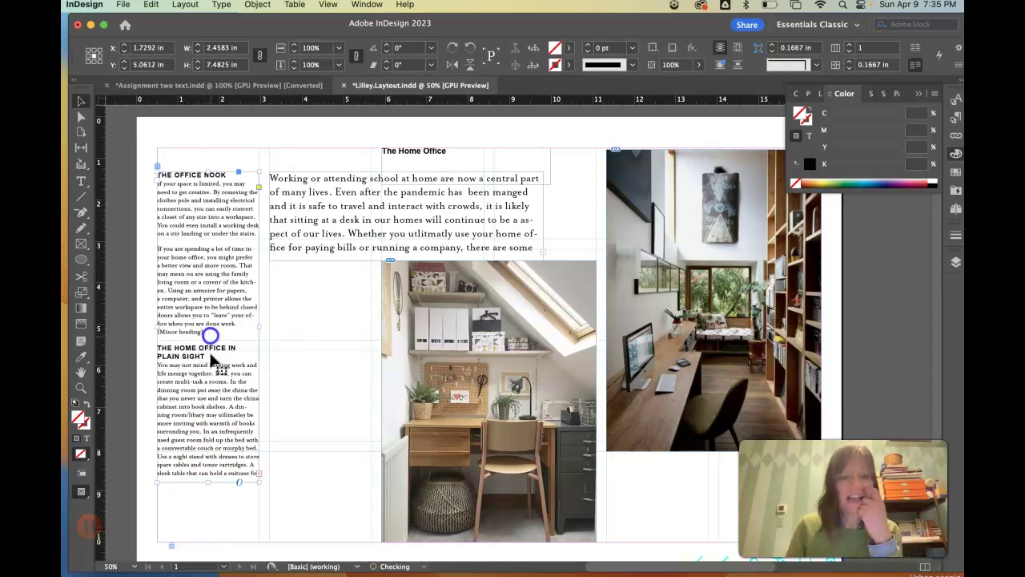
drag(210, 481, 211, 515)
click(299, 485)
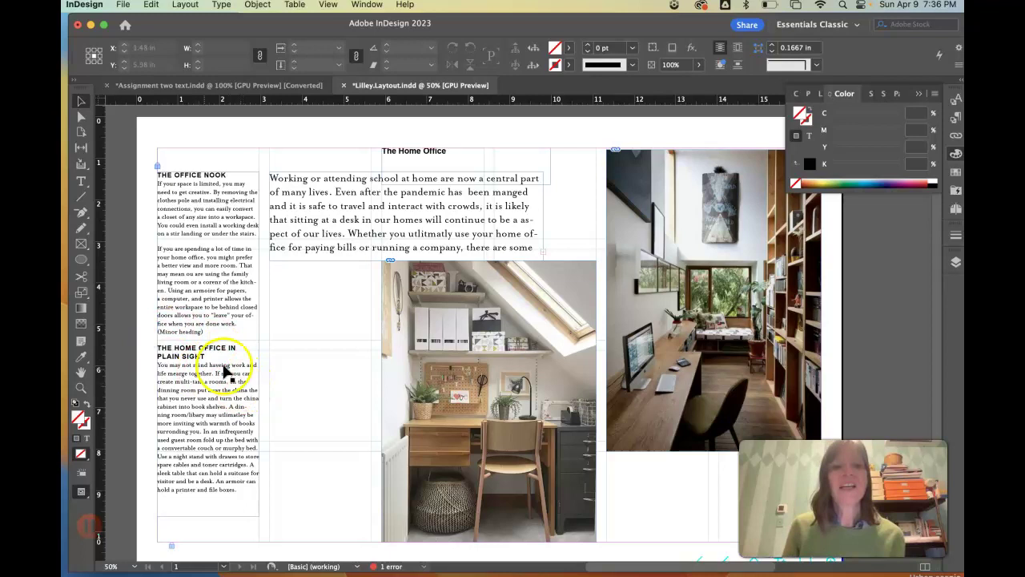
Step: Cut the "The Home Office in Plain Sight" section from the first column and paste it into a new text frame in the second column
click(81, 181)
drag(190, 455, 148, 353)
key(Delete)
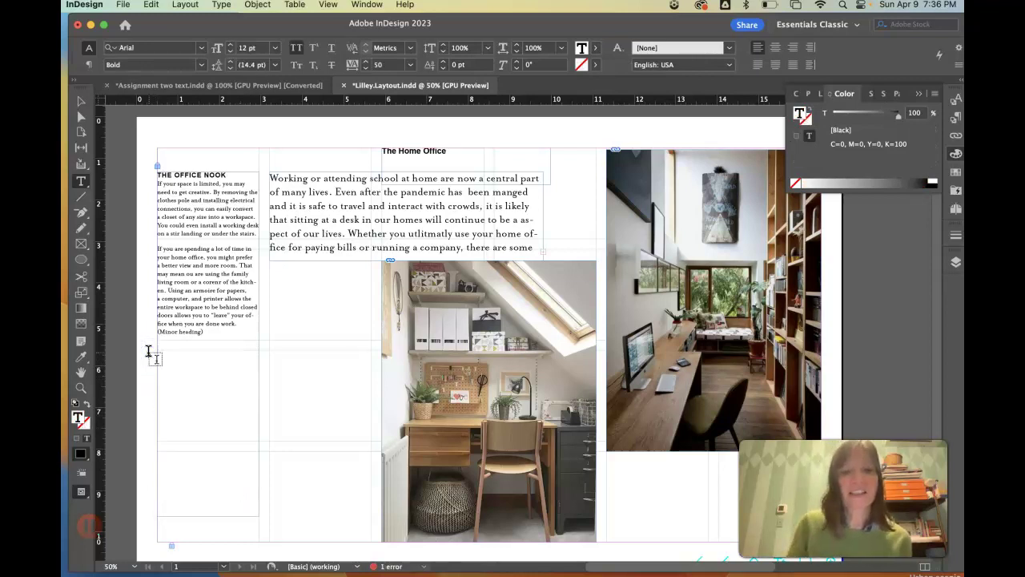
drag(271, 314, 369, 495)
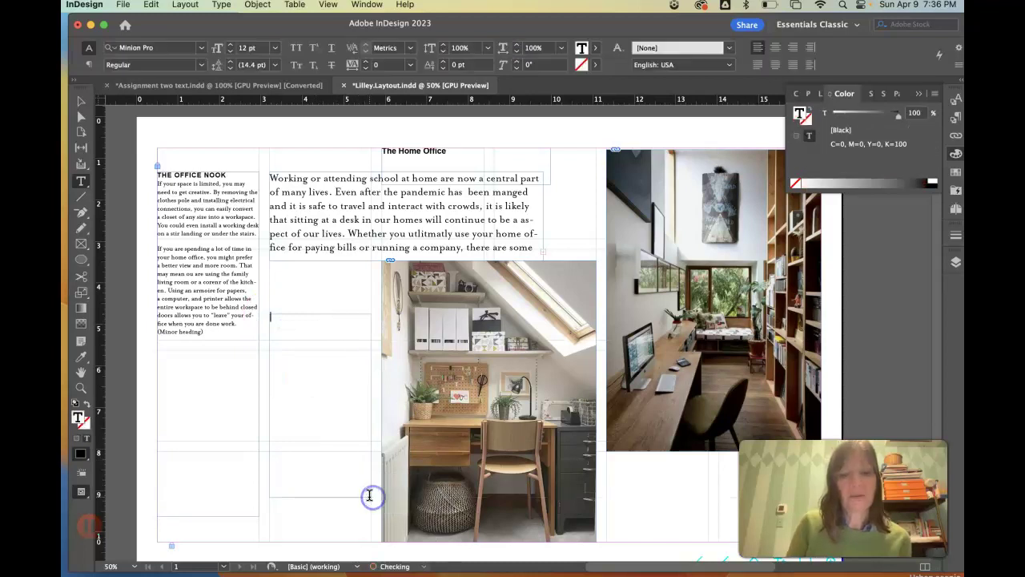
key(super+v)
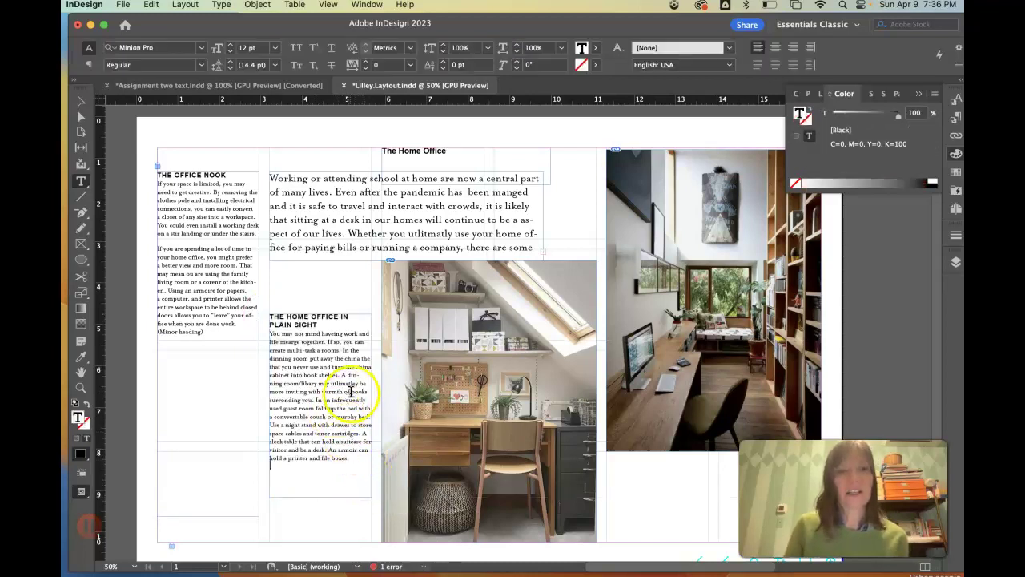
Step: Shorten the office nook and "The Home Office in Plain Sight" text frames so they end just below their text
click(81, 101)
click(232, 451)
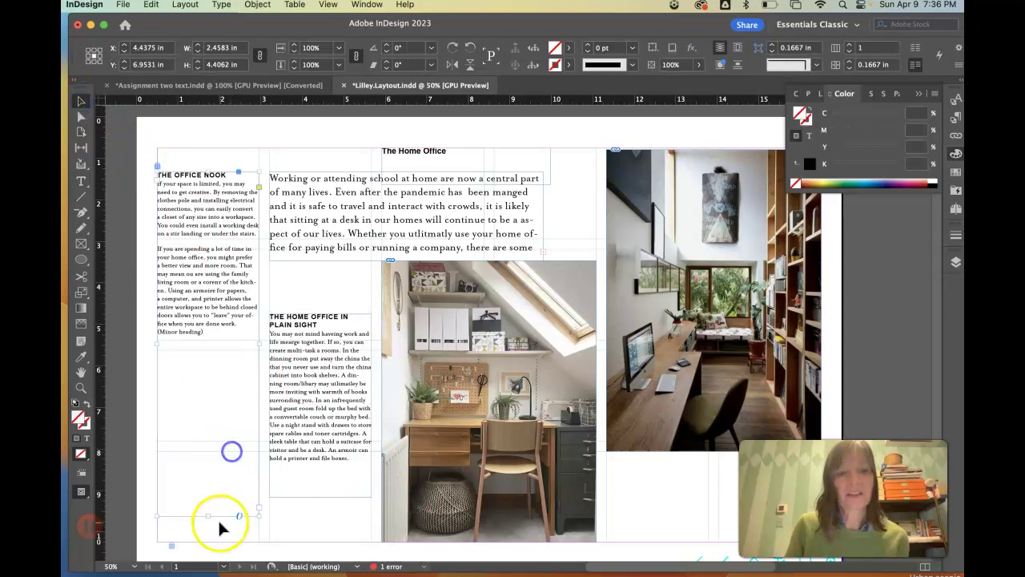
drag(208, 515, 209, 350)
click(329, 498)
drag(324, 495, 327, 474)
Step: Move the "Plain Sight" frame to the lower part of the desk-and-bookshelf photo's column, and align the office nook frame and main heading with the second column
click(681, 483)
drag(647, 486, 647, 485)
drag(193, 249, 305, 385)
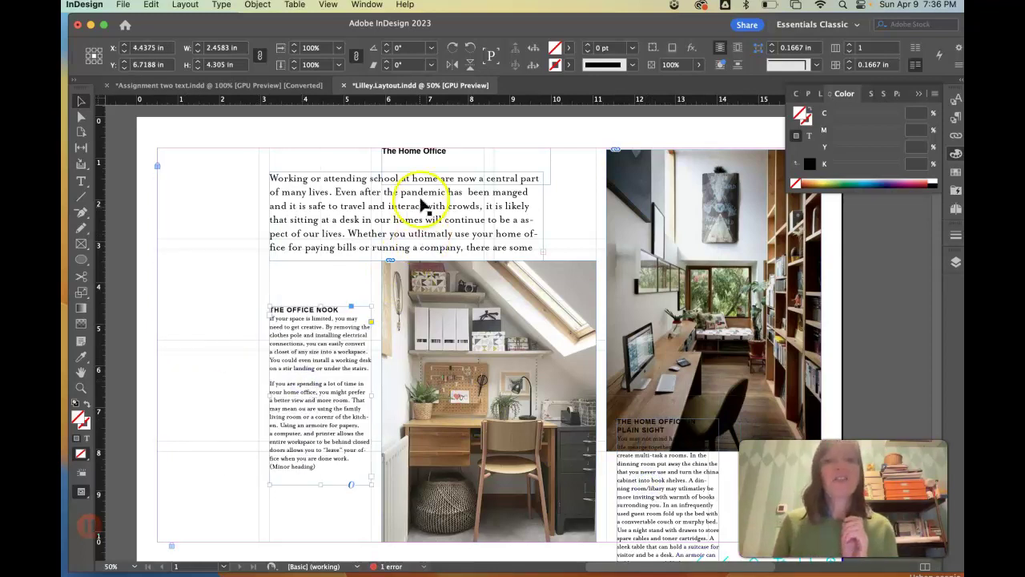
drag(398, 157, 313, 155)
Step: Reduce the font size of the entire introduction paragraph to 18 pt
click(362, 229)
click(81, 181)
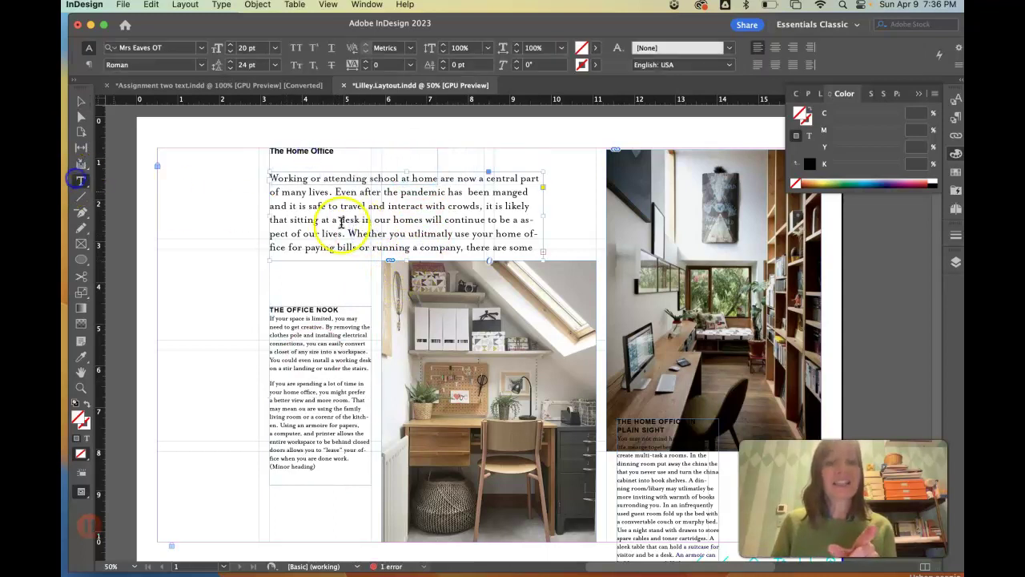
click(524, 245)
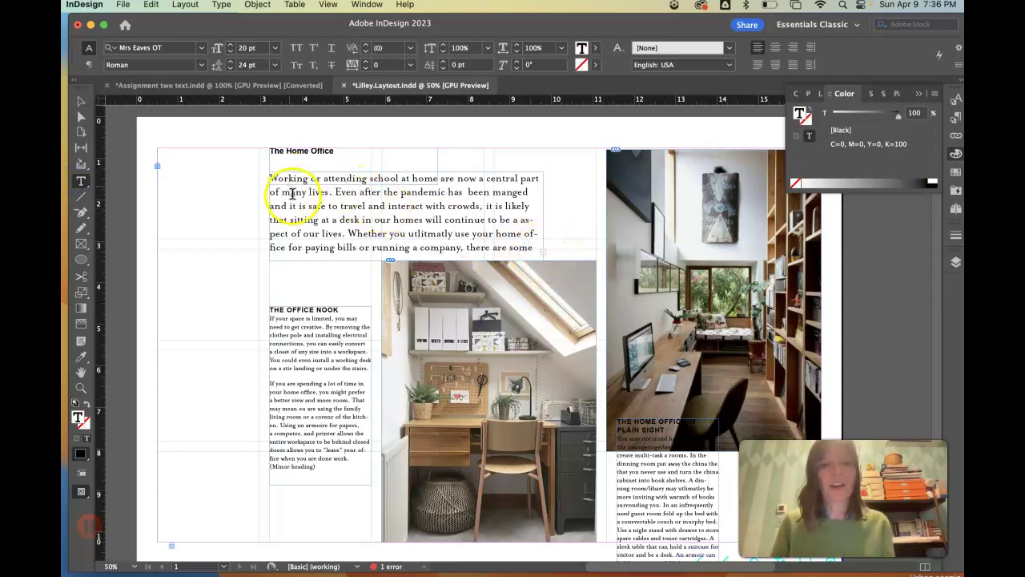
click(358, 224)
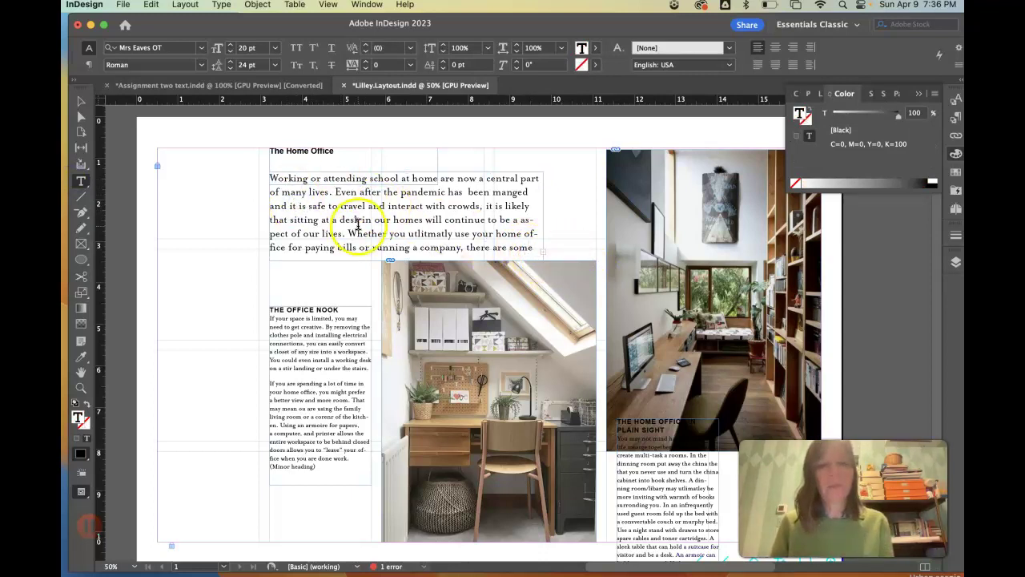
key(Escape)
key(super+a)
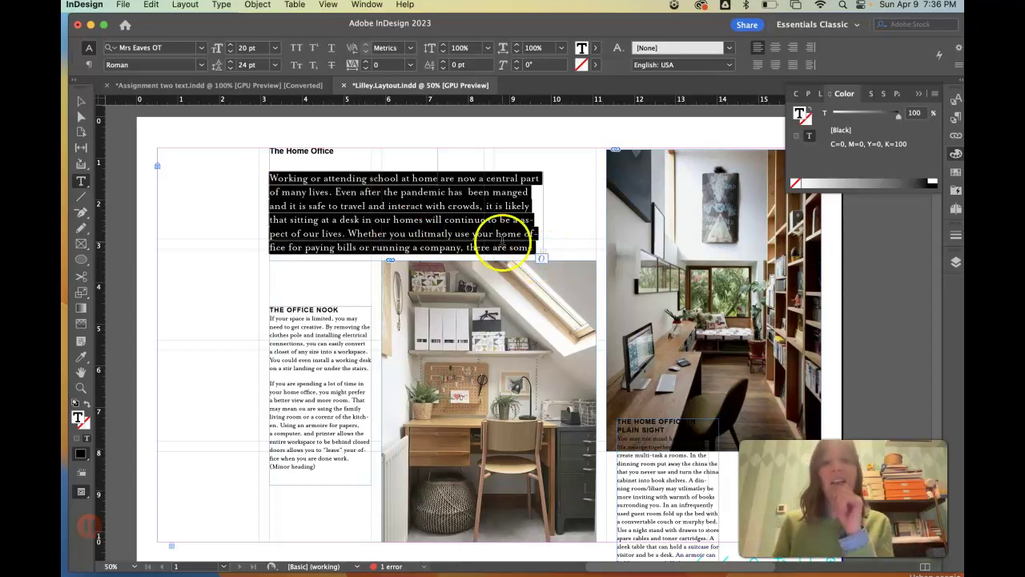
click(230, 52)
click(229, 52)
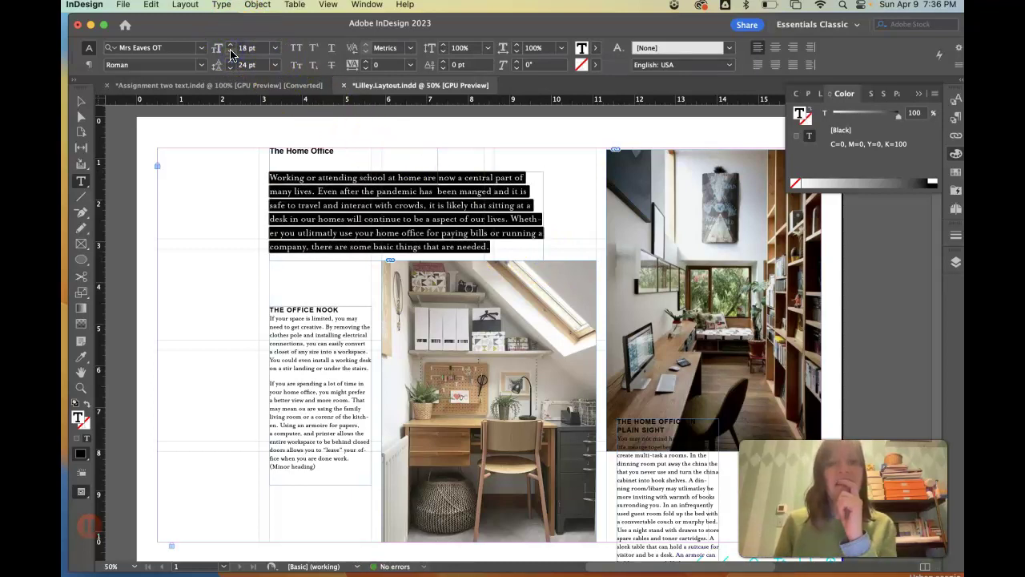
Step: Set the leading of the whole introduction paragraph to 22 pt
click(233, 254)
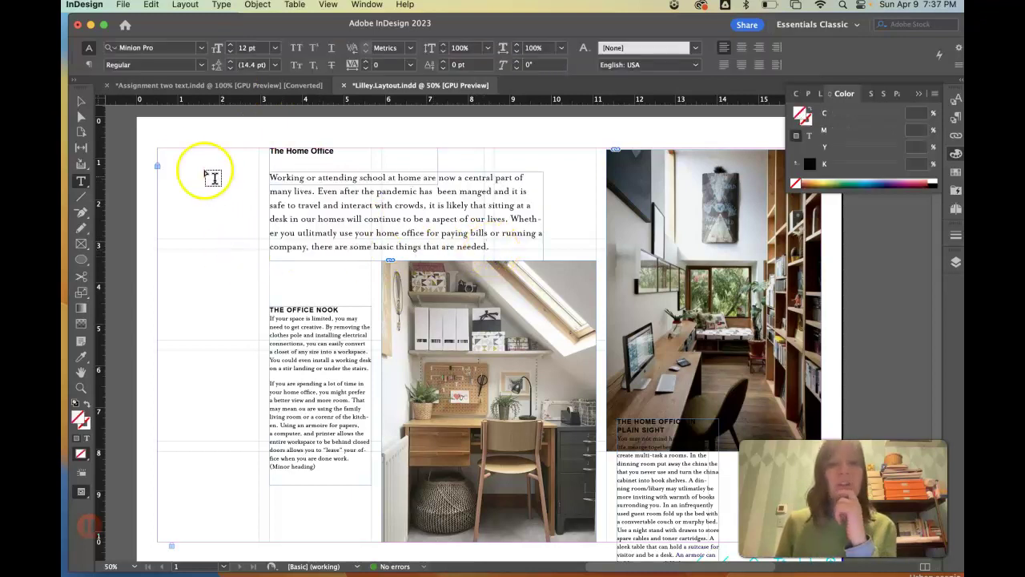
drag(496, 246, 247, 172)
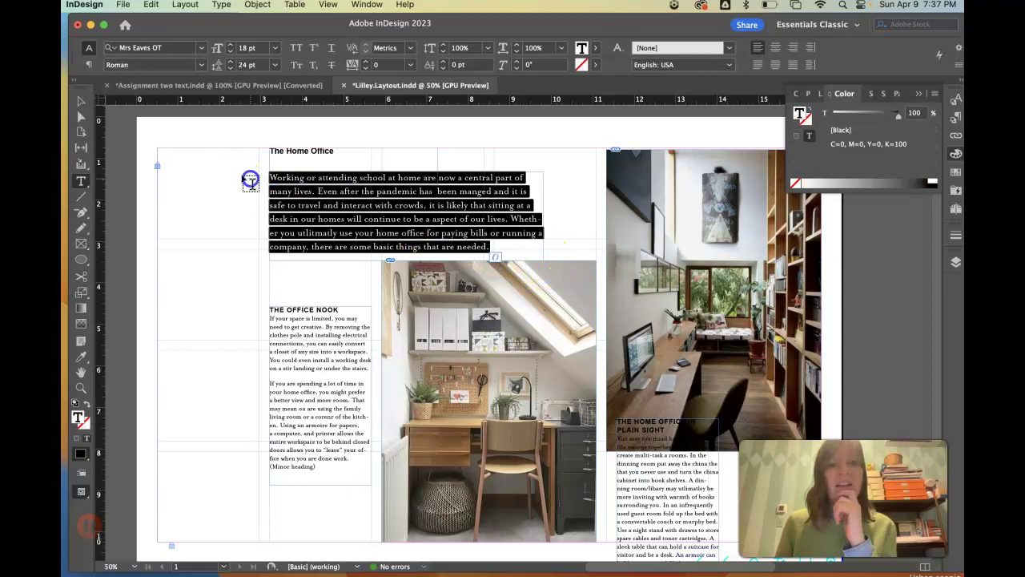
click(230, 69)
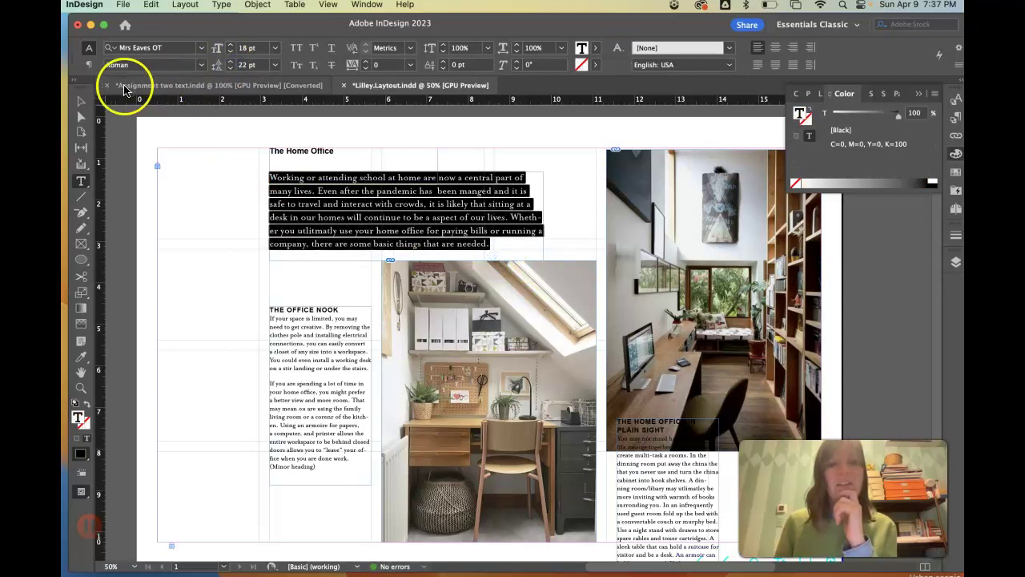
click(80, 101)
click(158, 181)
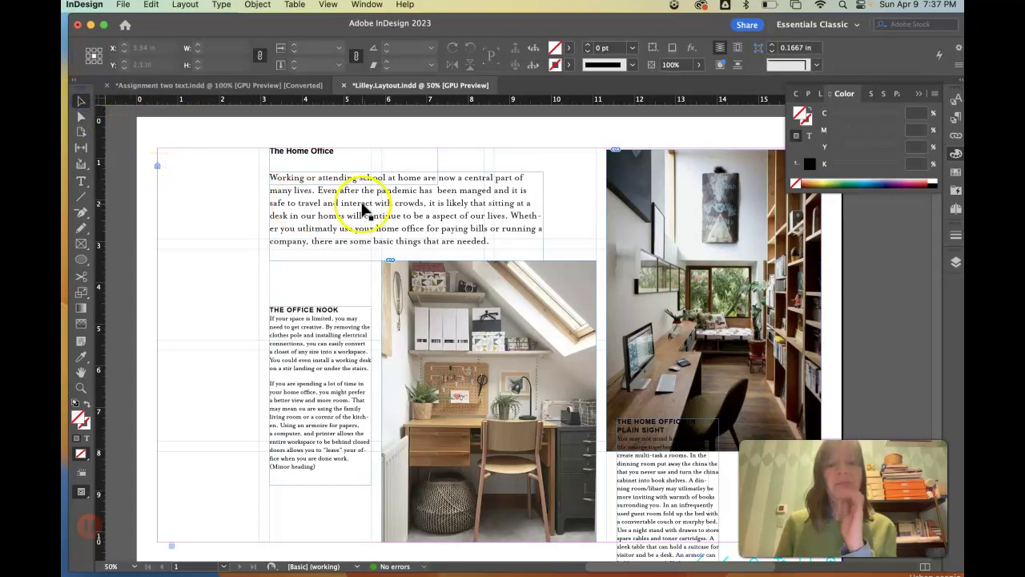
Step: Enlarge the main heading "The Home Office" to 28 pt
click(81, 180)
drag(333, 151, 259, 152)
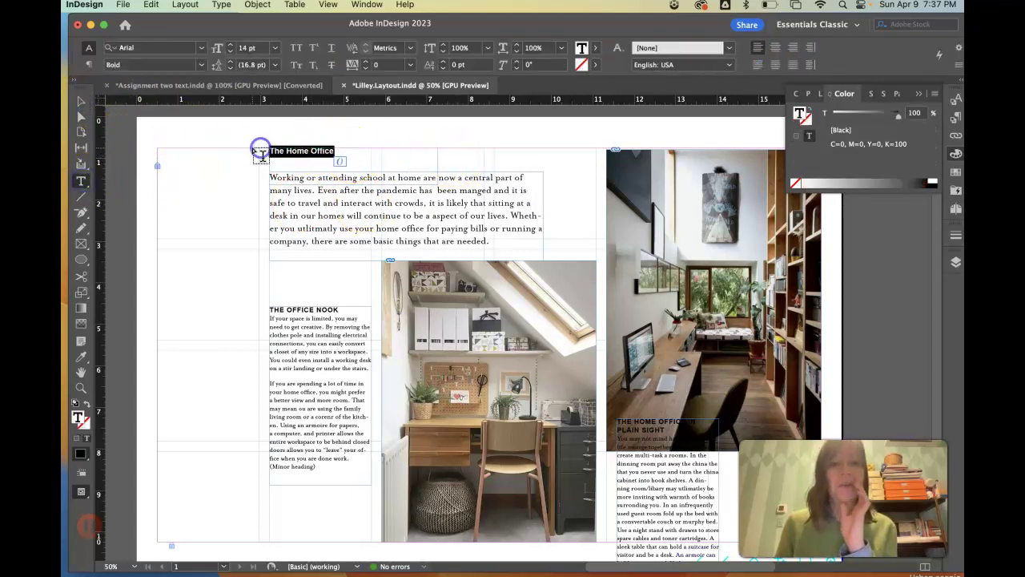
click(230, 45)
click(231, 45)
click(231, 44)
click(230, 45)
click(231, 45)
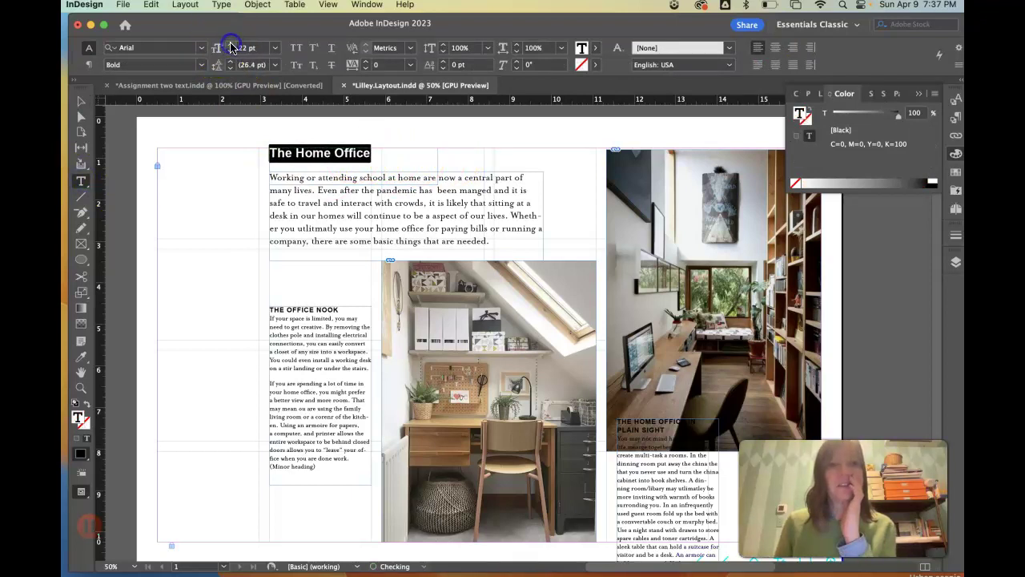
click(231, 45)
click(231, 45)
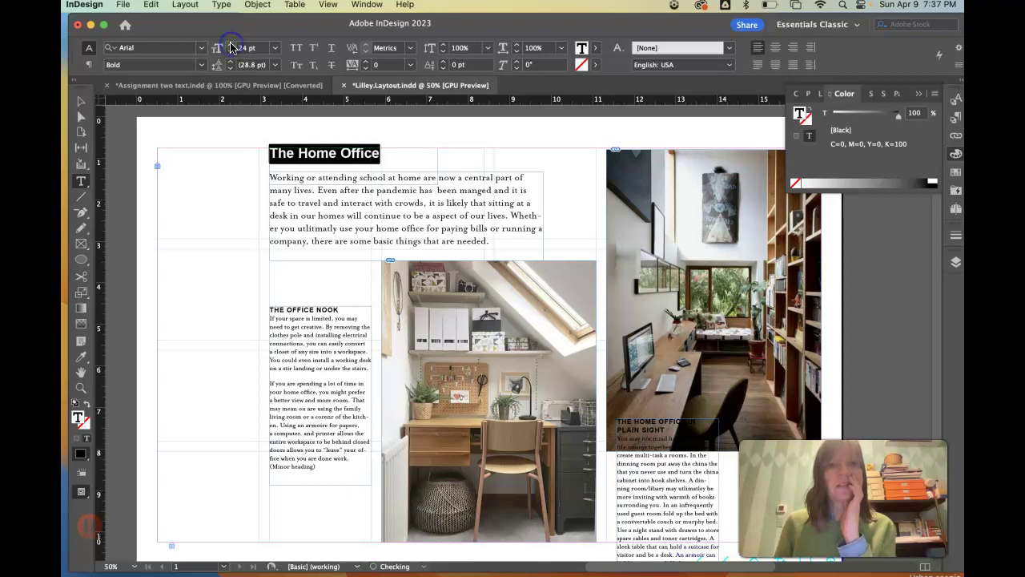
click(231, 45)
click(231, 45)
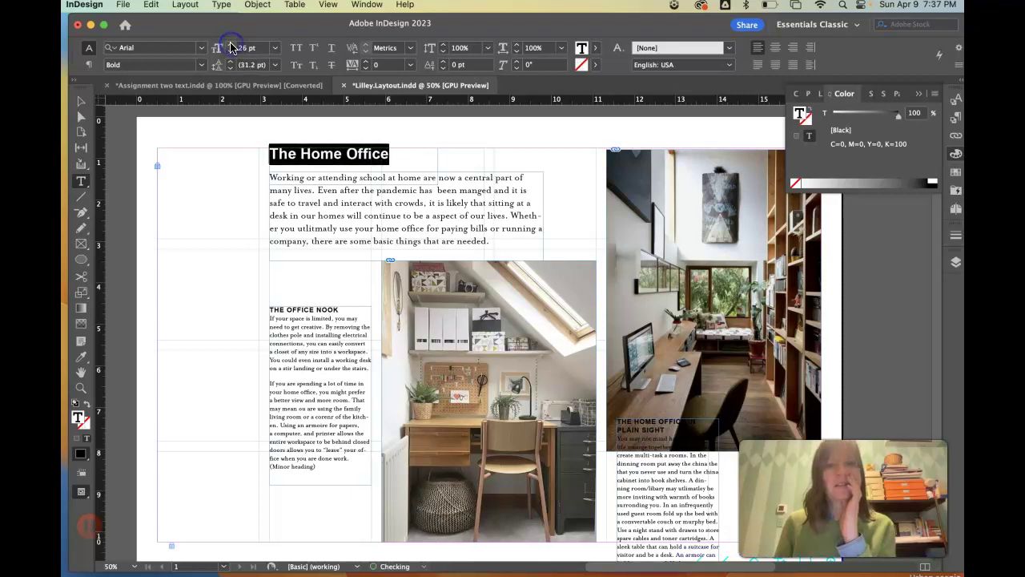
click(230, 45)
click(231, 45)
click(230, 45)
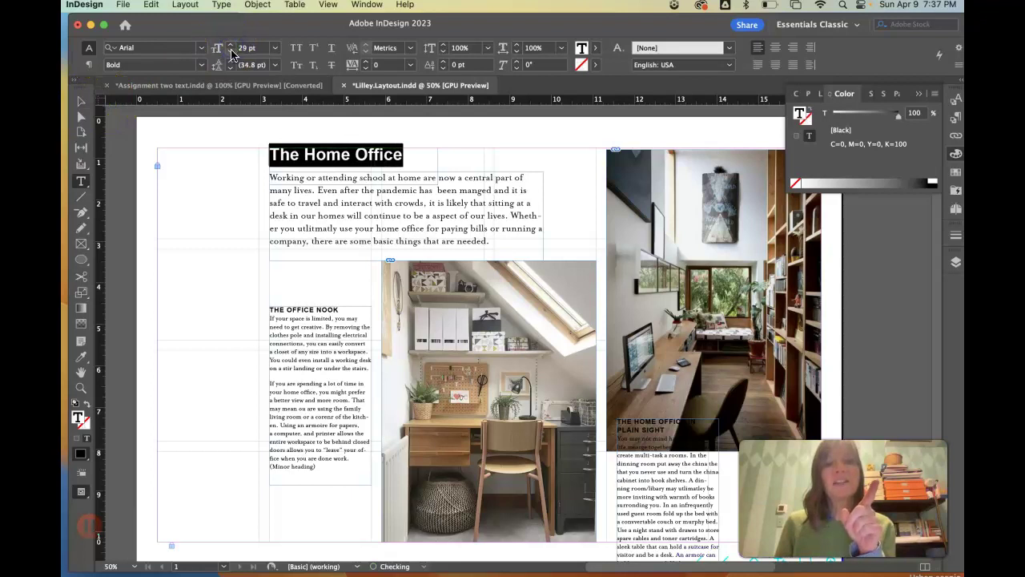
click(230, 52)
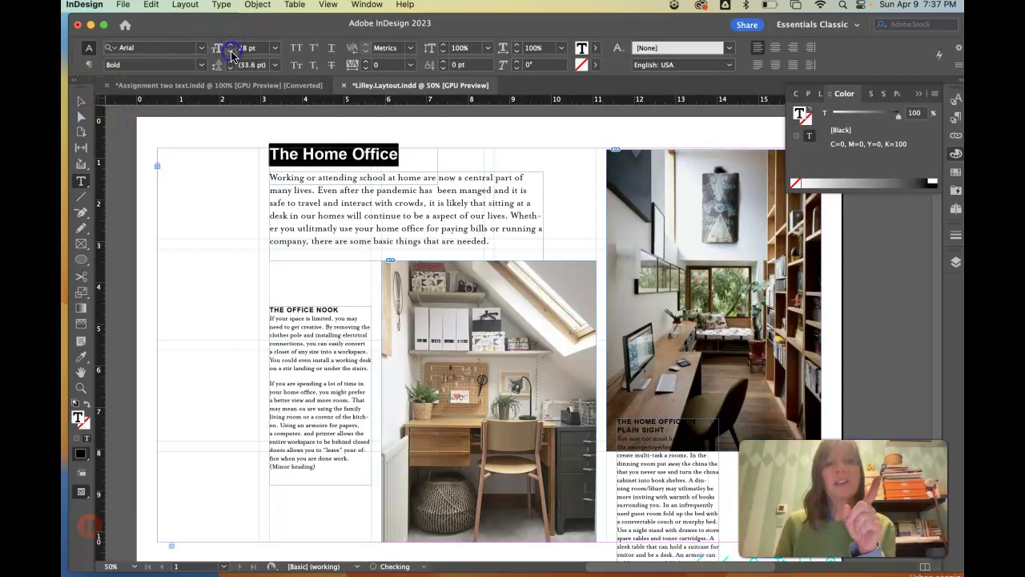
click(275, 48)
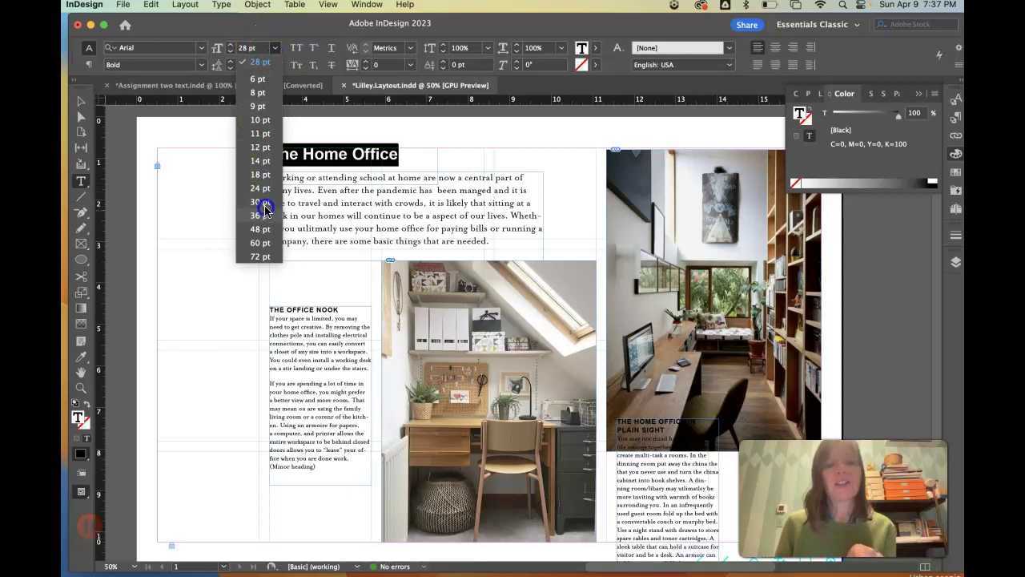
click(198, 29)
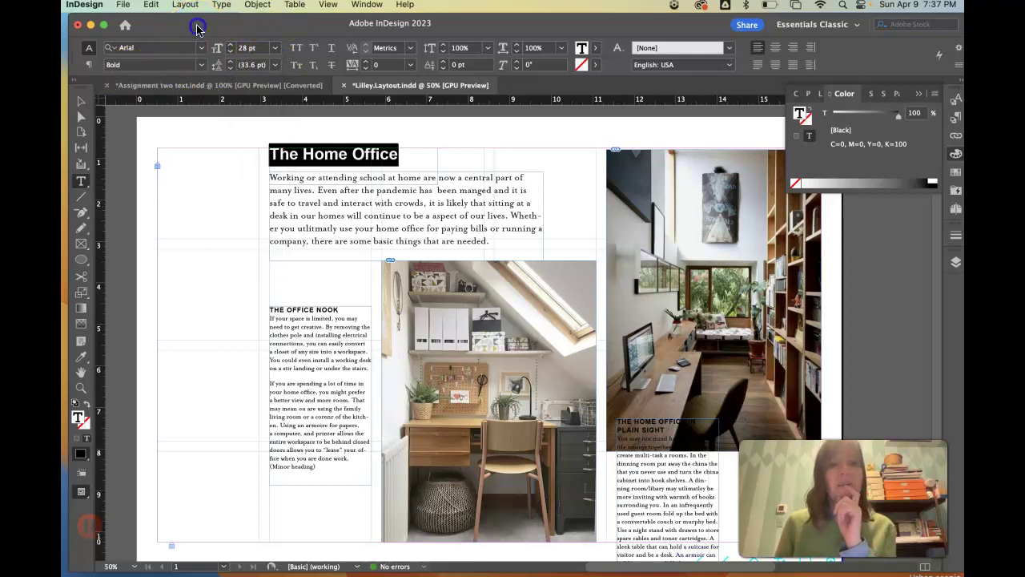
click(81, 102)
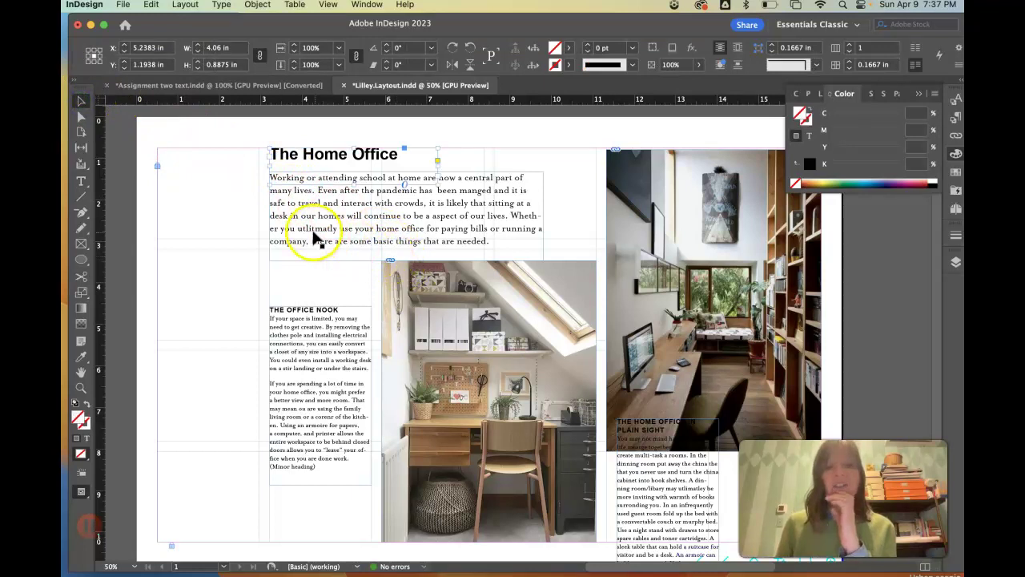
Step: Select the main heading text "The Home Office" and switch its colour controls to CMYK
click(80, 181)
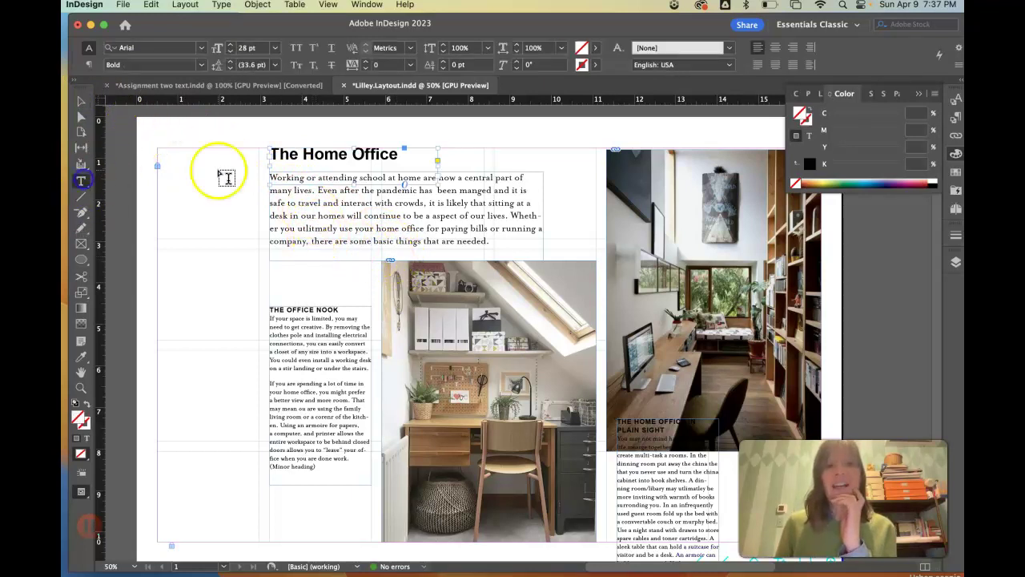
drag(404, 154, 273, 154)
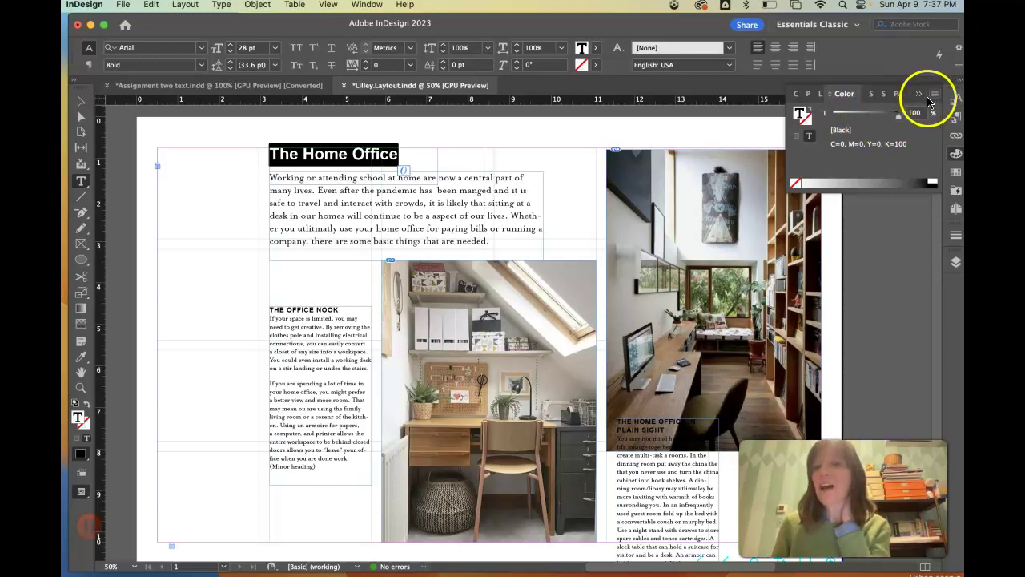
double_click(831, 98)
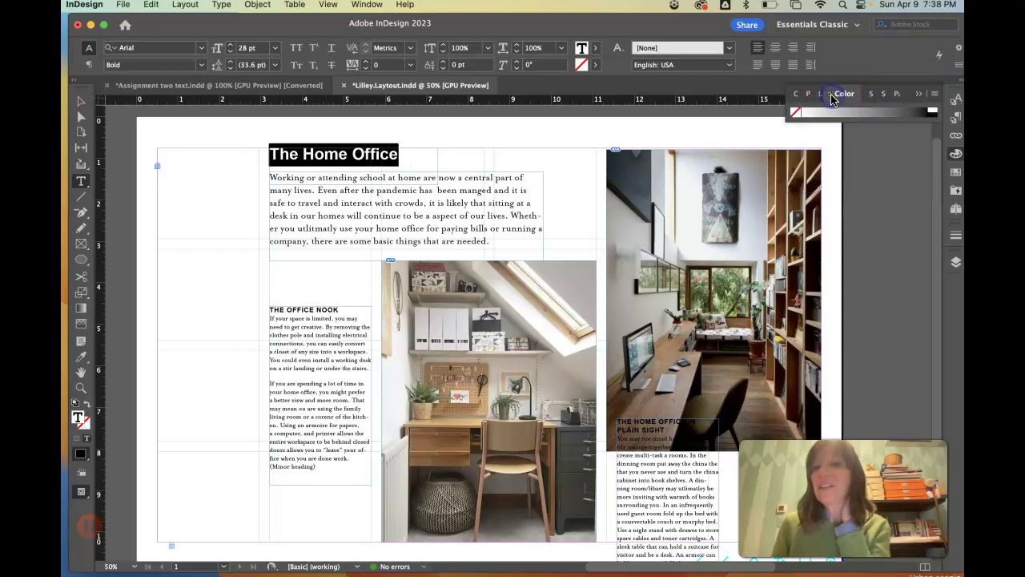
click(831, 97)
click(831, 97)
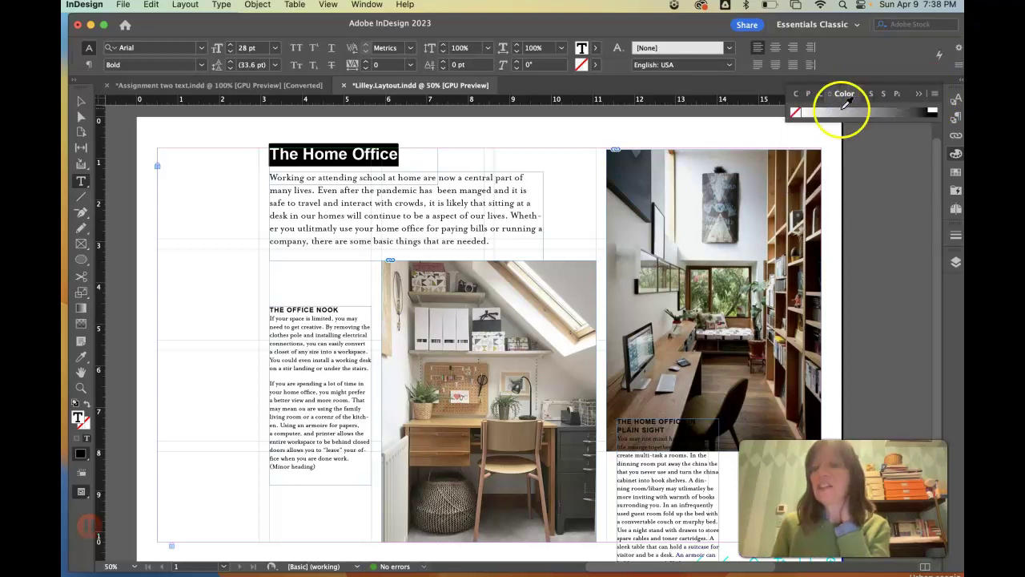
click(832, 98)
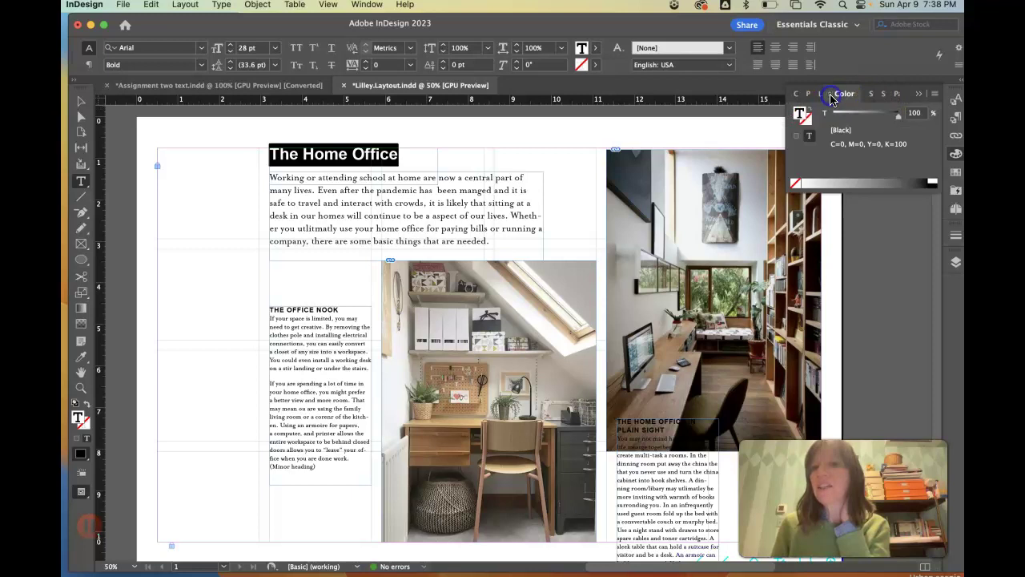
click(933, 98)
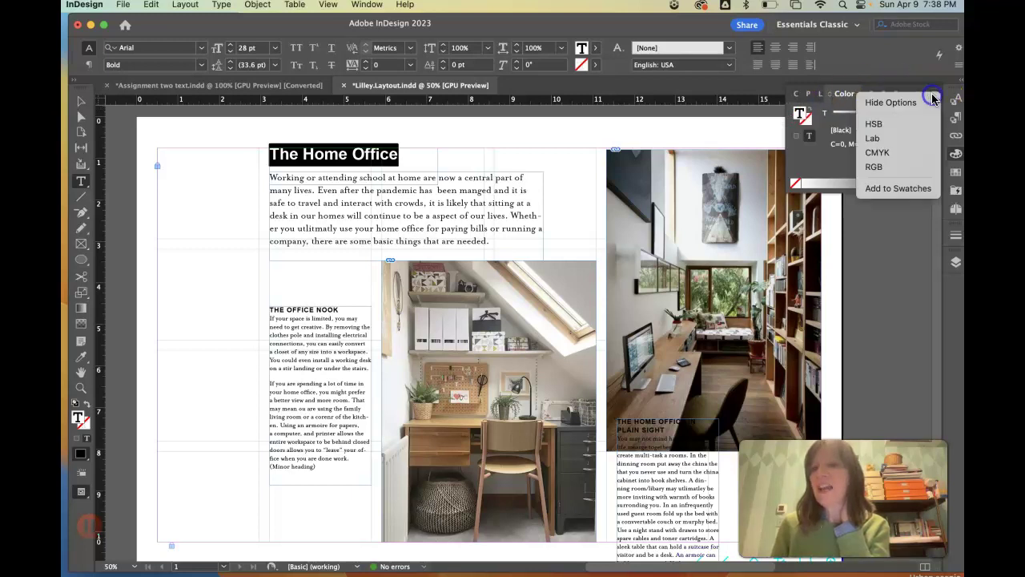
click(902, 153)
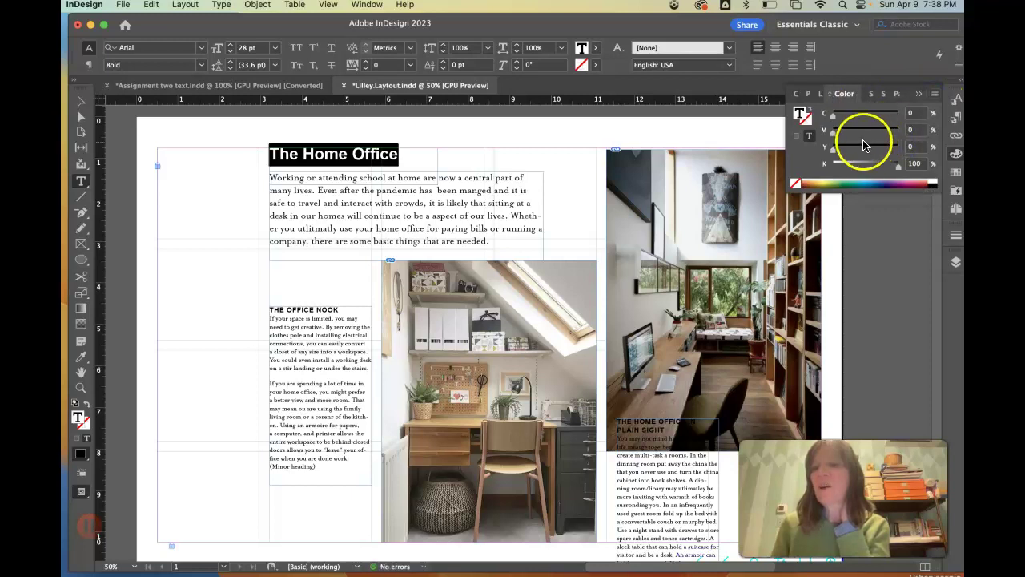
Step: Colour the main heading green with CMYK values C 82, M 21, Y 59 and K 0
drag(901, 164, 833, 164)
drag(832, 120, 887, 120)
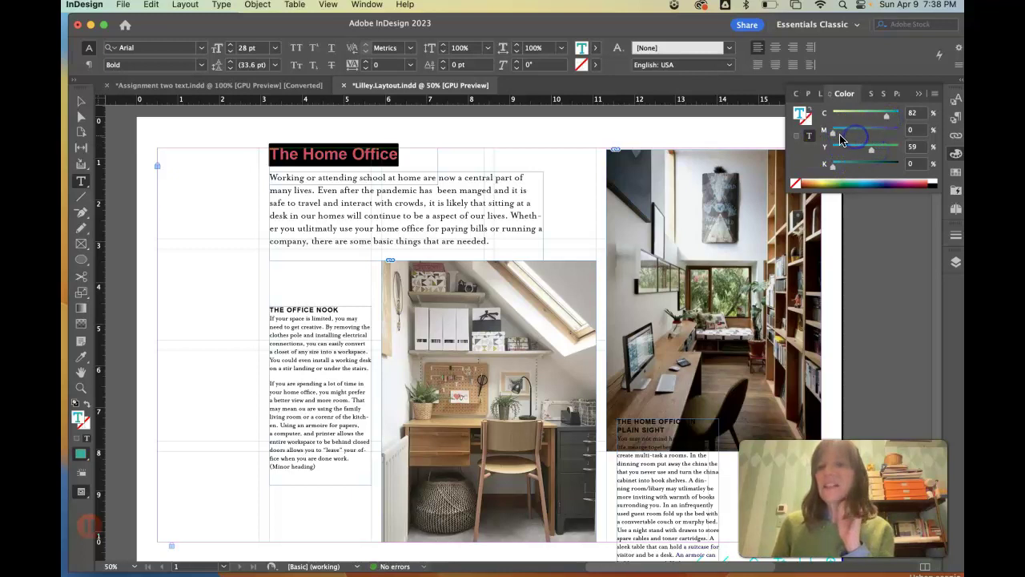
drag(851, 138, 847, 132)
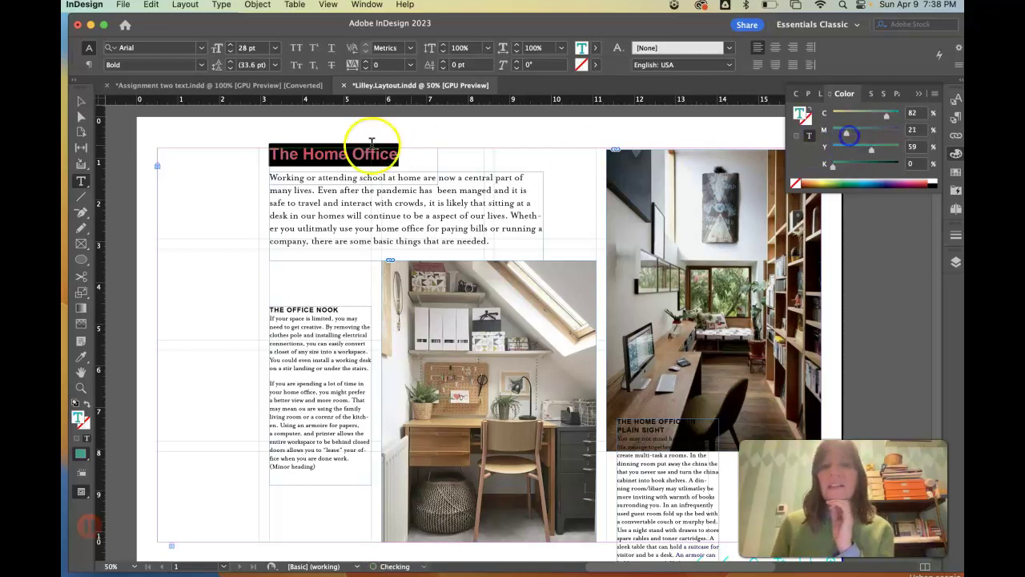
click(364, 154)
Step: Shift the main heading's colour towards teal blue by setting cyan to 100 and yellow to 29
drag(406, 156, 256, 155)
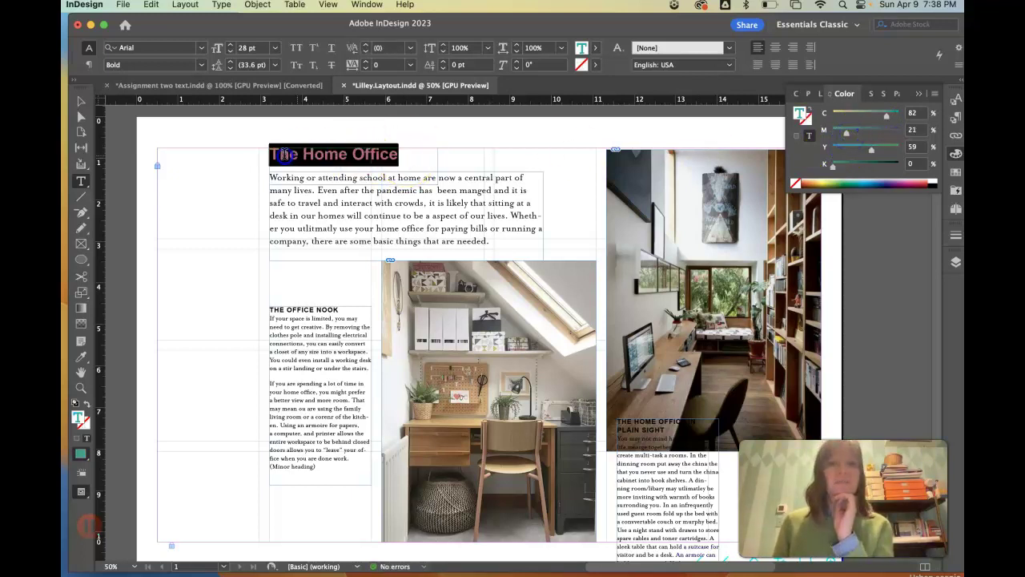
drag(887, 120, 900, 117)
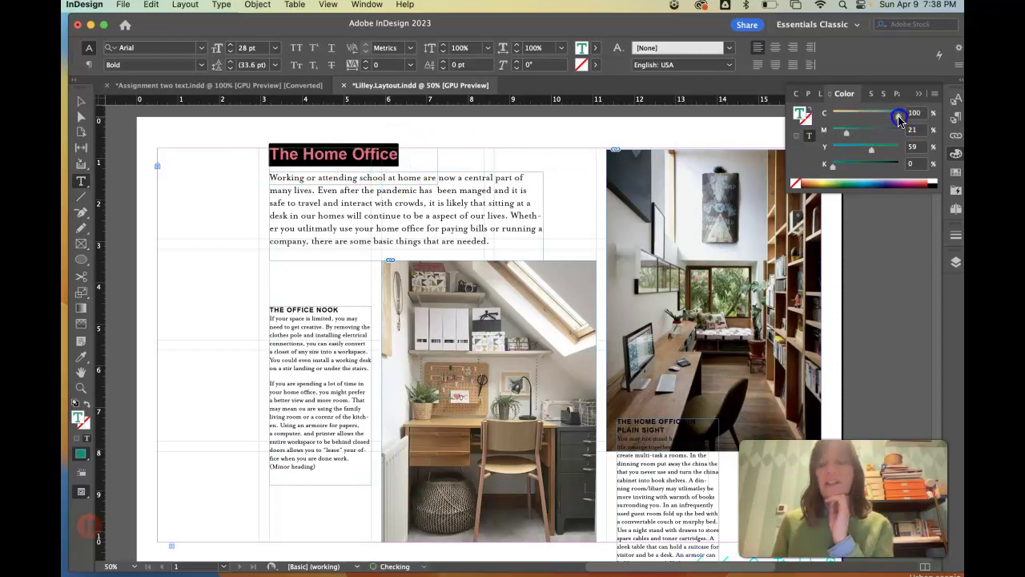
drag(871, 152, 871, 153)
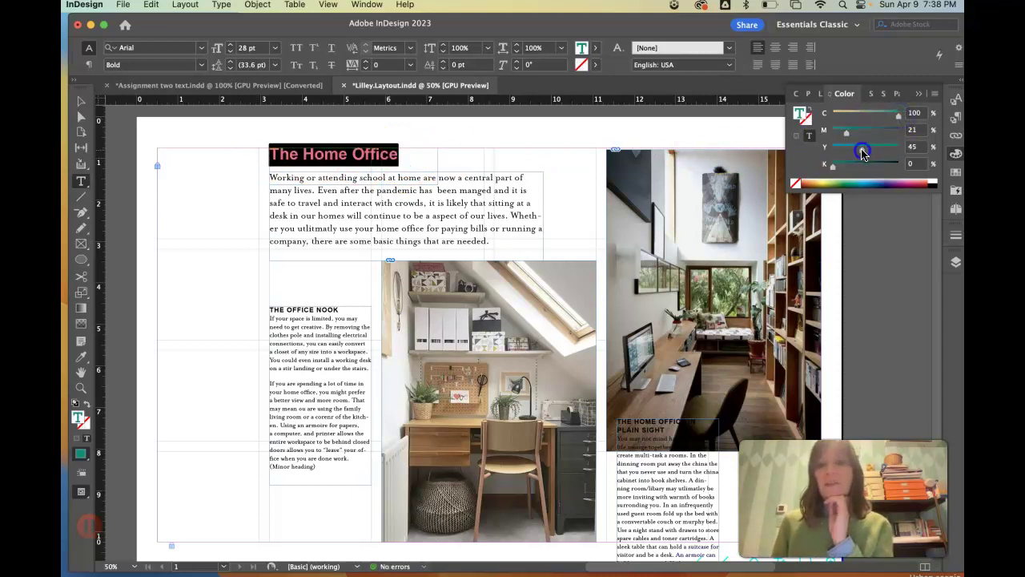
click(370, 157)
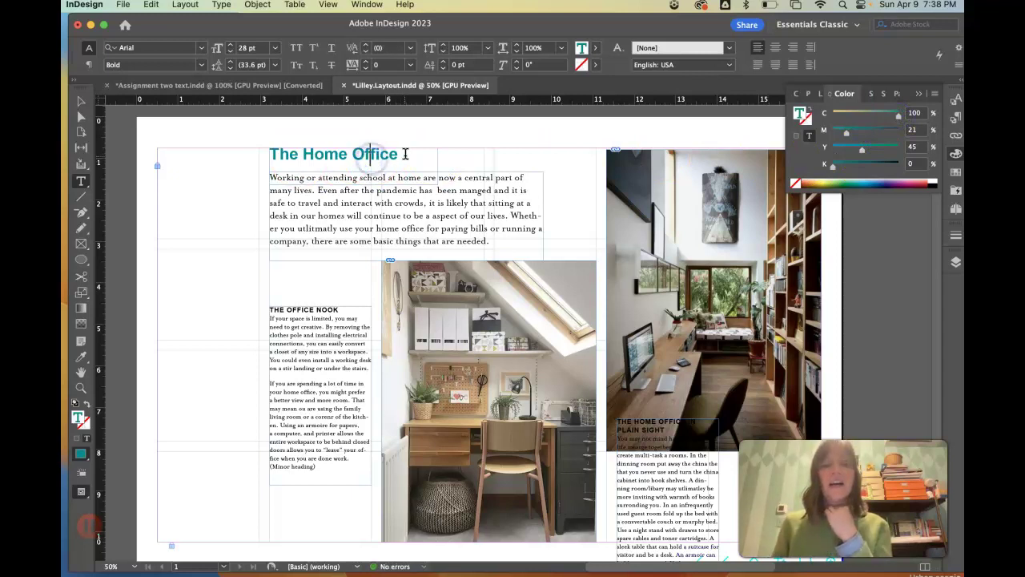
drag(403, 154, 265, 153)
drag(865, 153, 855, 155)
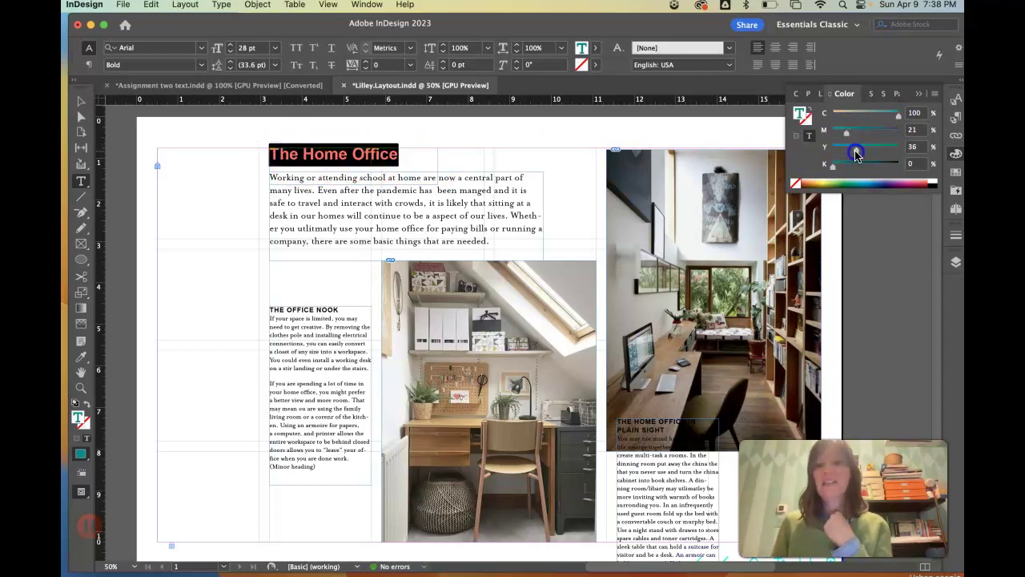
click(446, 155)
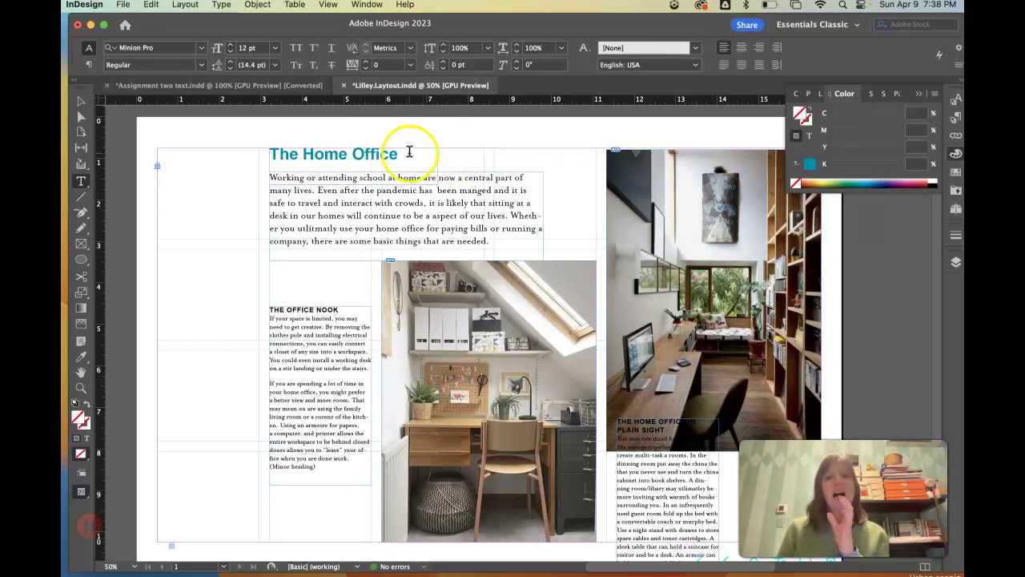
Step: Enlarge the main heading "The Home Office" to 30 pt and deselect it
drag(401, 154, 268, 151)
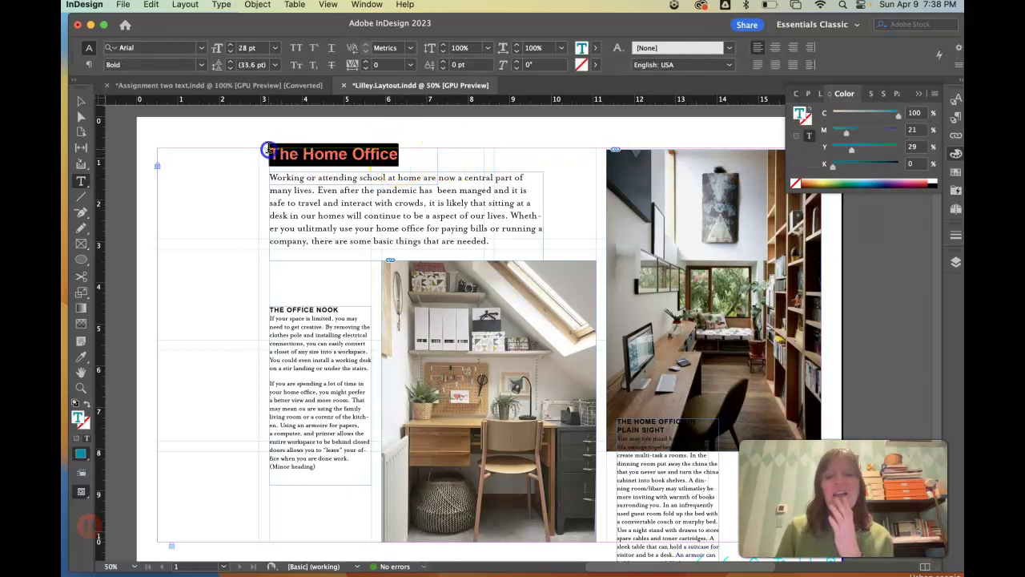
click(201, 66)
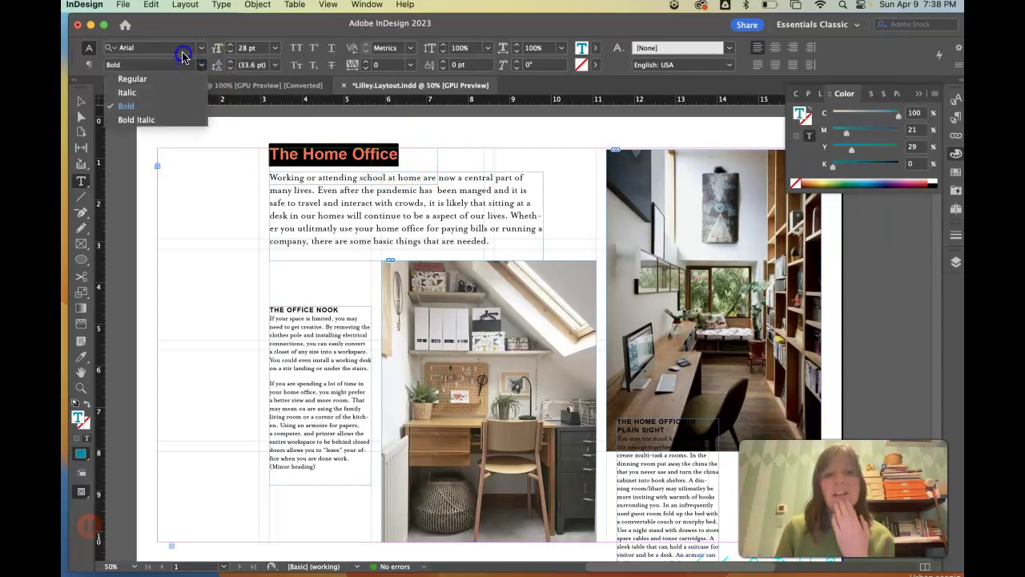
click(181, 66)
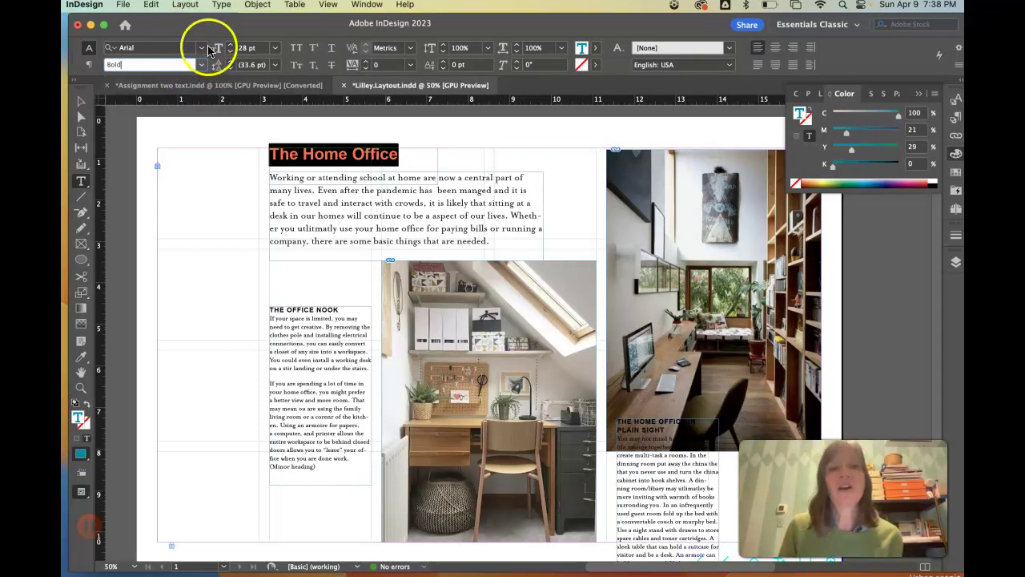
drag(390, 148, 236, 147)
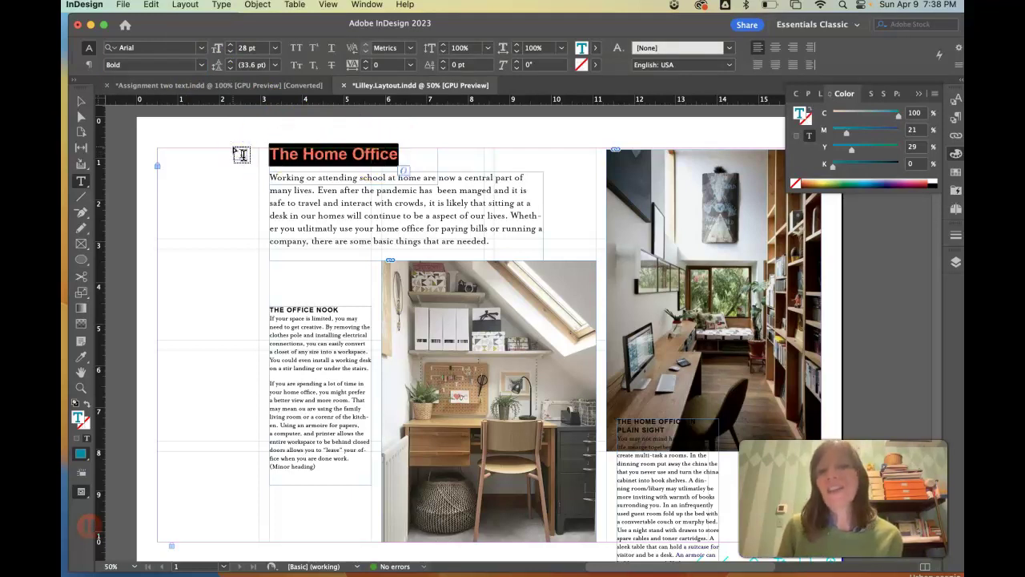
click(274, 53)
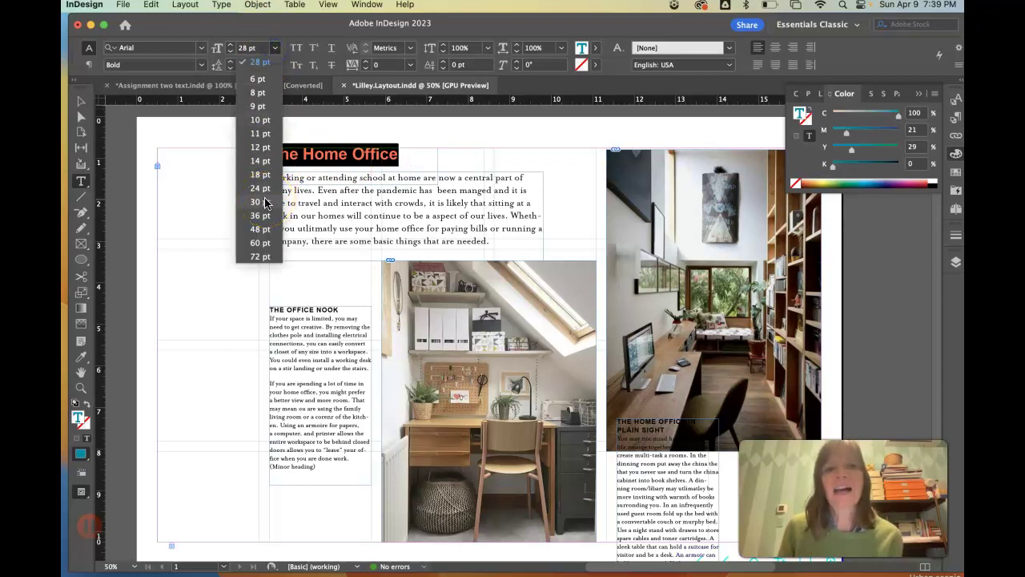
click(266, 202)
click(82, 101)
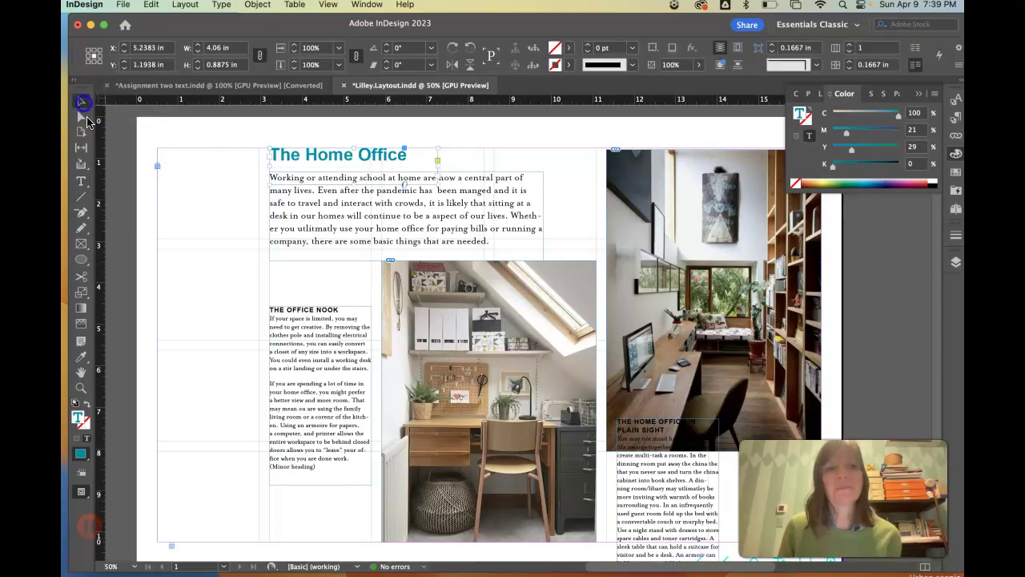
click(172, 166)
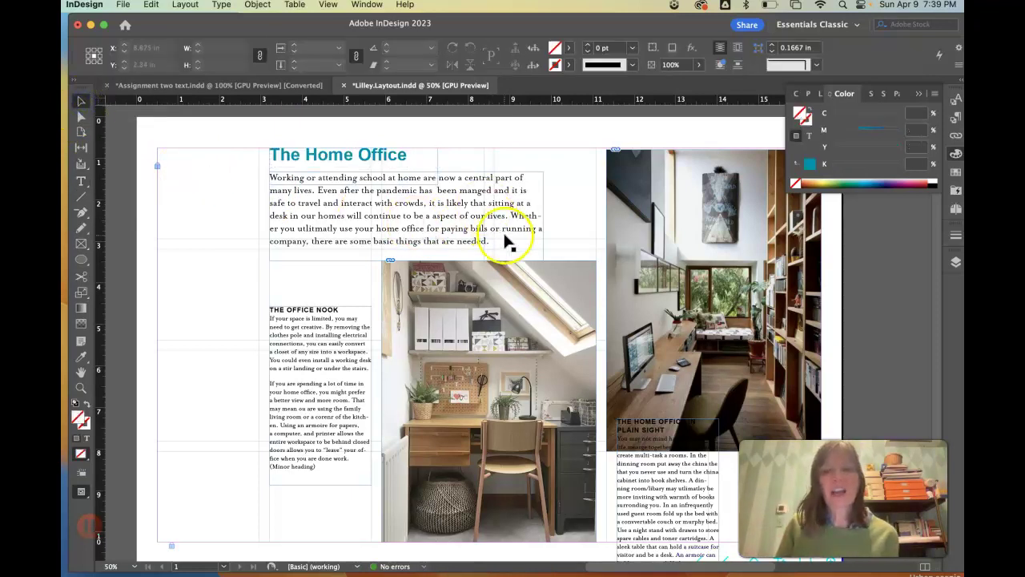
Step: Move the "Plain Sight" text frame slightly up over the lower part of the desk-and-bookshelf photo
scroll(508, 245, right, 2)
scroll(523, 240, right, 2)
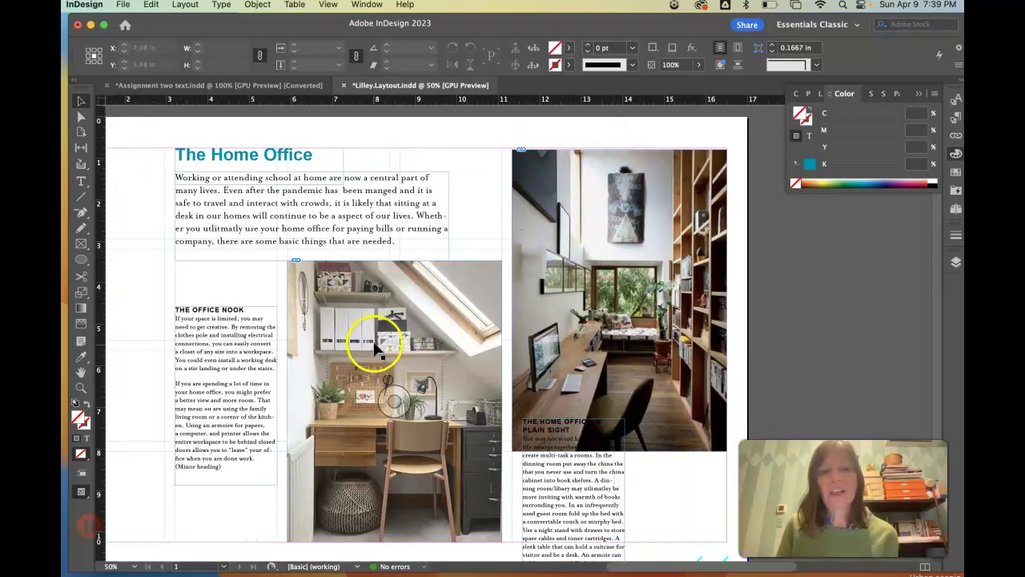
scroll(461, 384, down, 1)
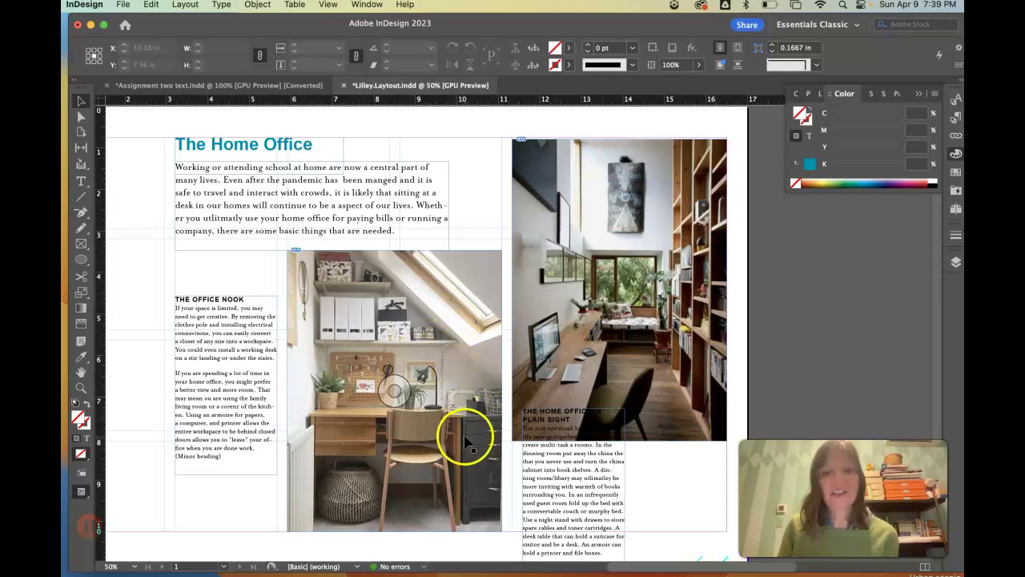
scroll(481, 432, down, 4)
mouse_move(574, 443)
mouse_down()
mouse_move(571, 417)
mouse_move(572, 435)
mouse_up()
scroll(195, 340, left, 5)
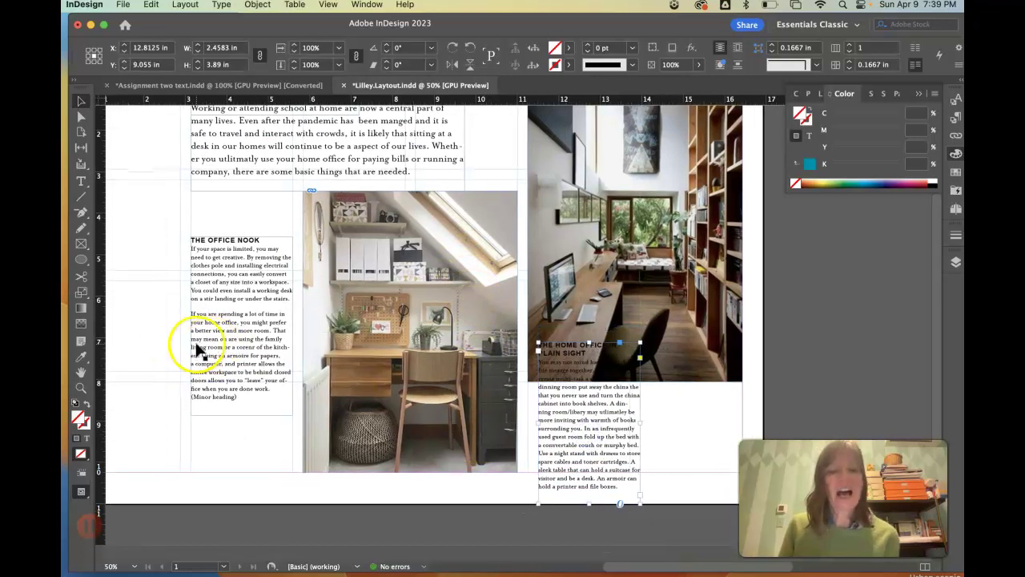
scroll(233, 348, up, 5)
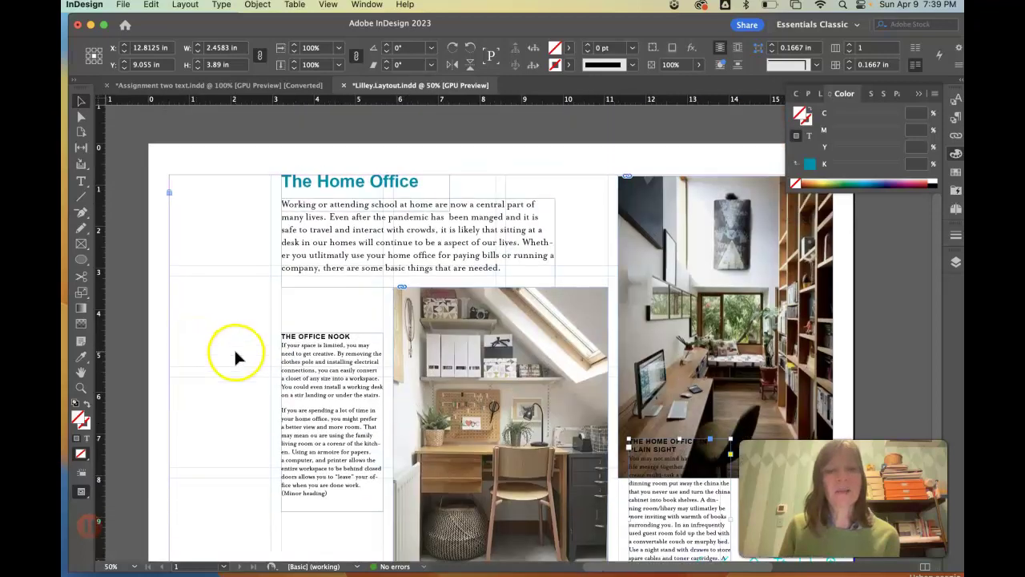
click(214, 330)
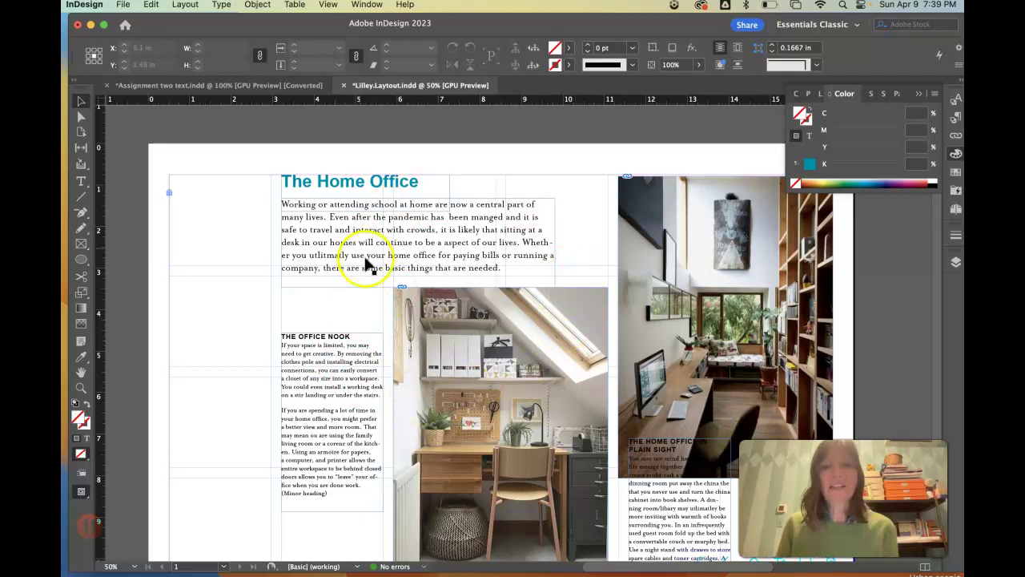
Step: Place the "office boho" image across the first two columns at about 5.17 by 7.19 in
click(215, 215)
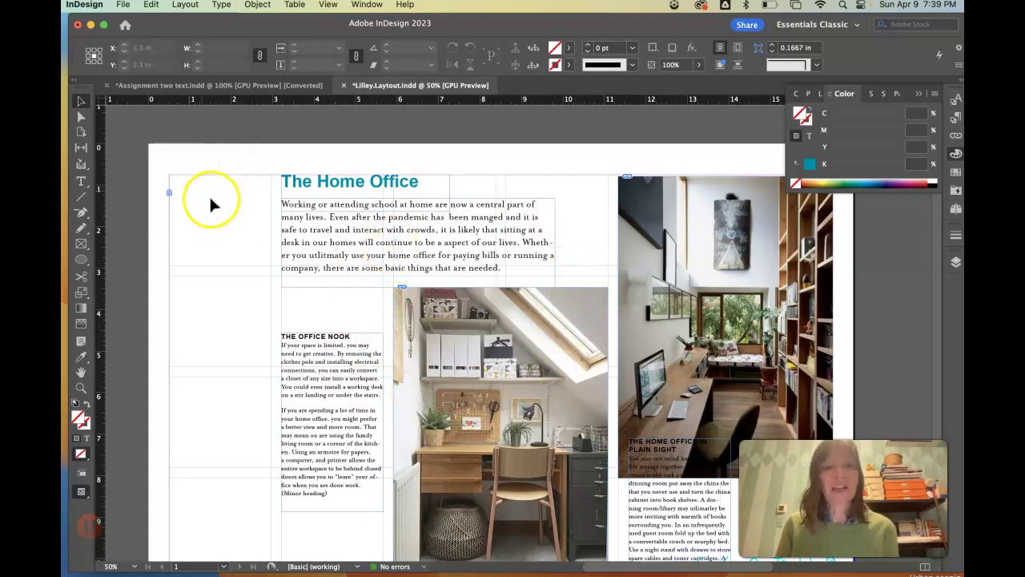
click(124, 6)
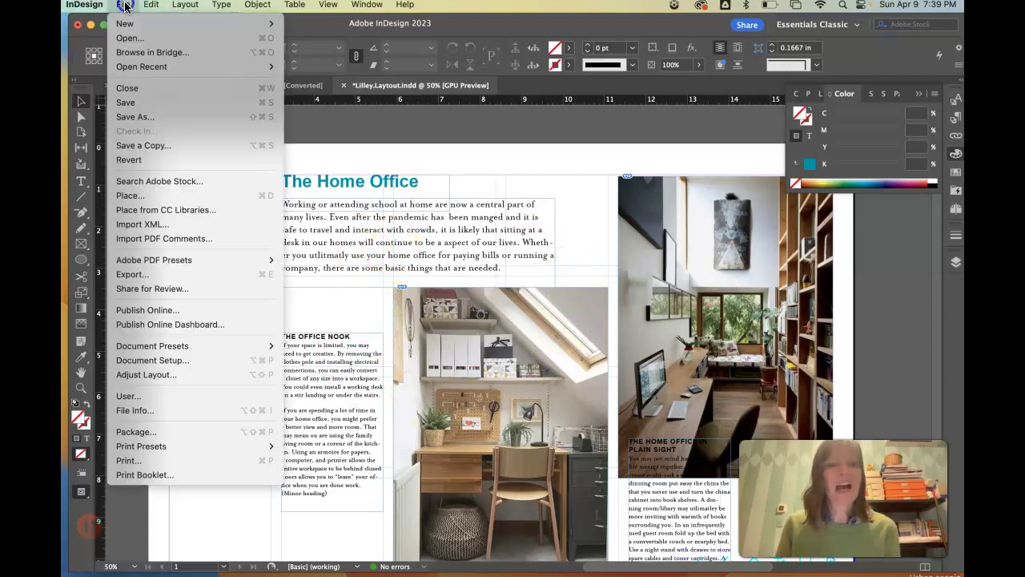
click(132, 196)
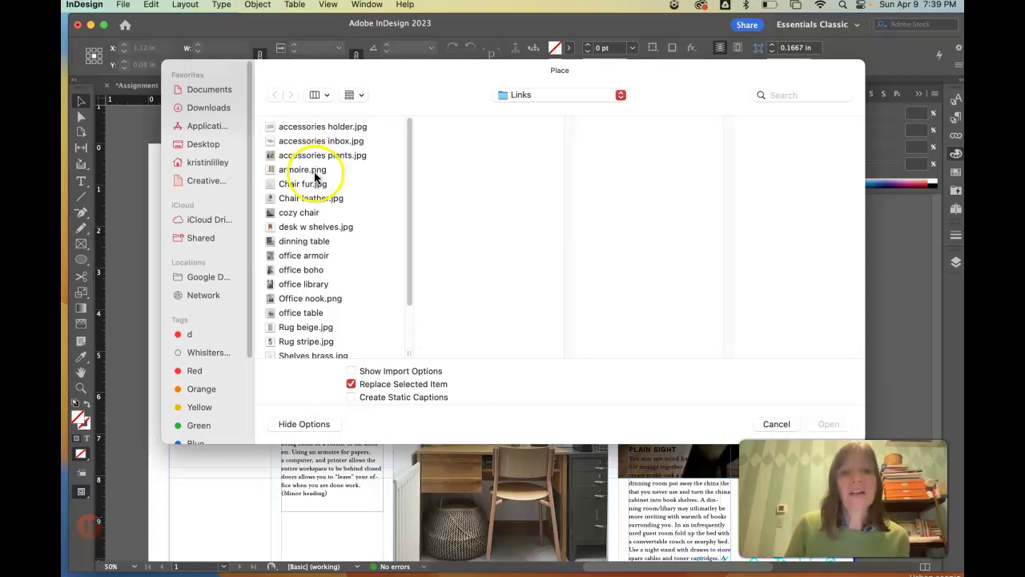
click(303, 272)
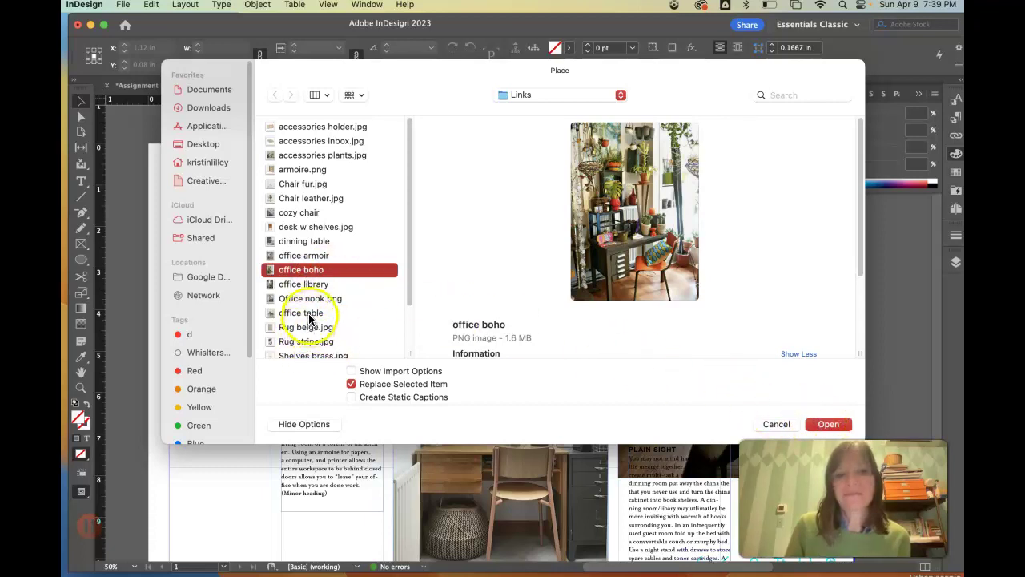
click(825, 427)
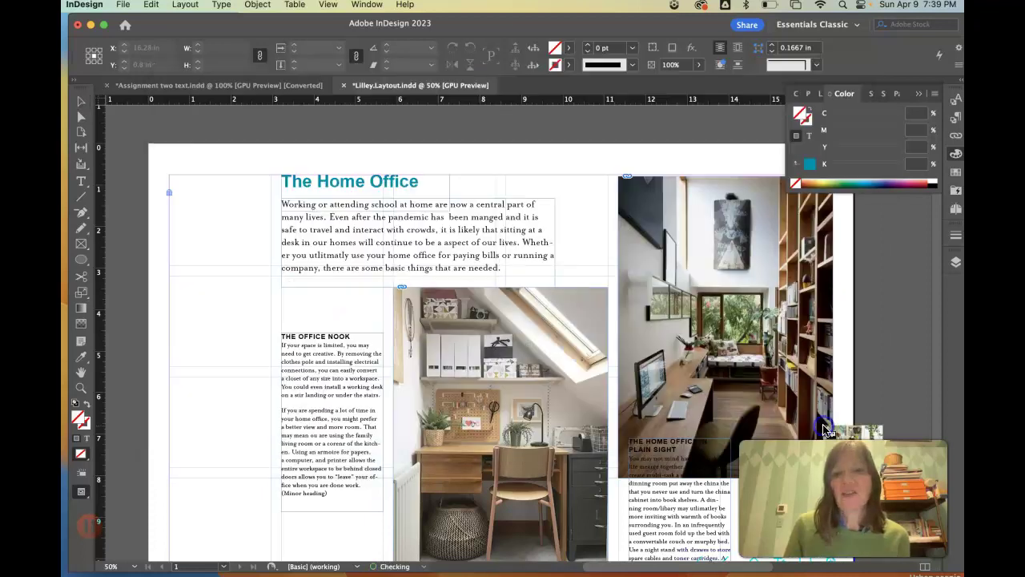
drag(169, 241, 384, 444)
scroll(387, 433, down, 5)
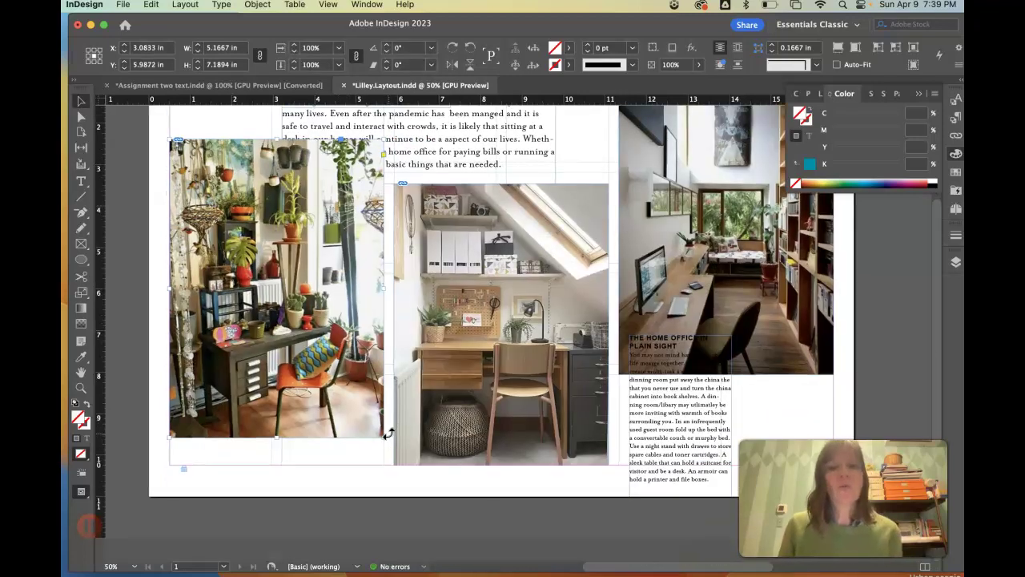
scroll(387, 433, up, 2)
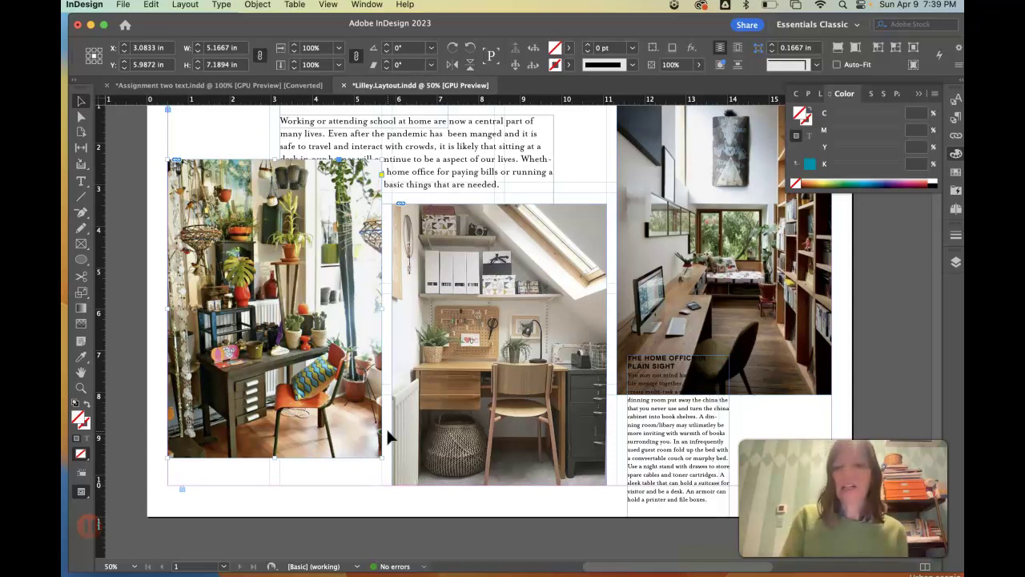
key(super+minus)
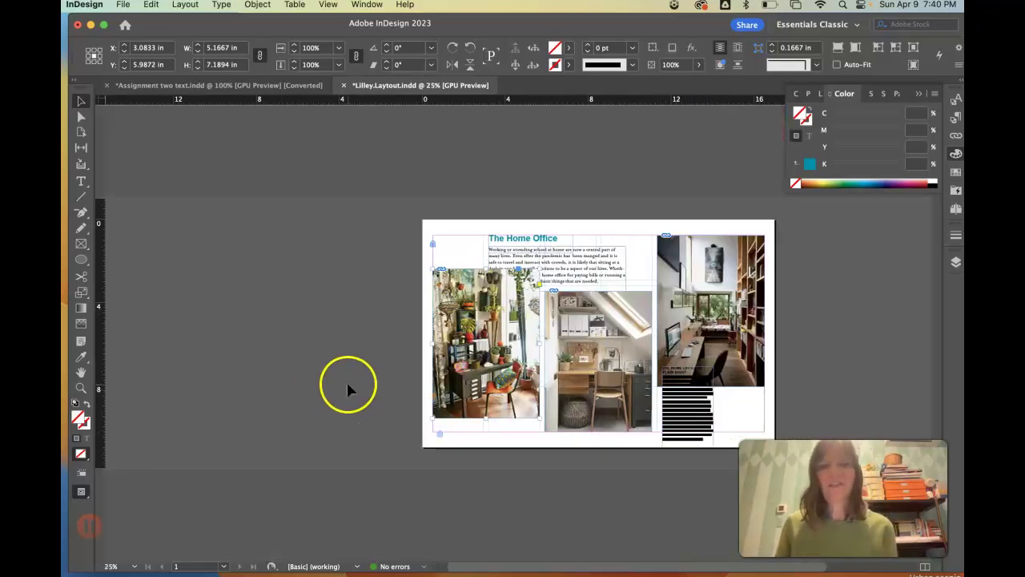
Step: Scale the attic office photo in the middle columns down to 56%, about 2.90 by 3.80 in
scroll(346, 381, right, 2)
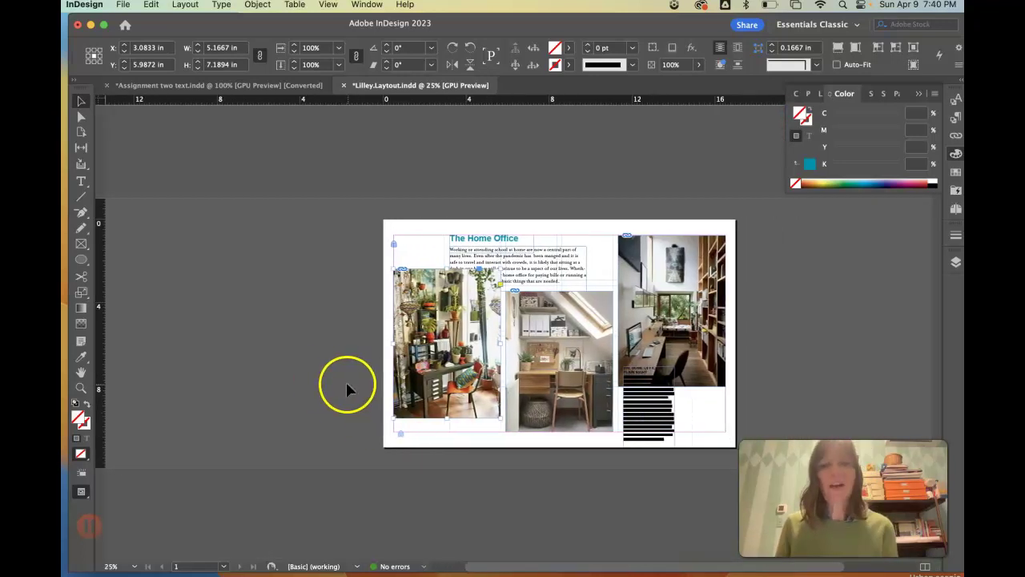
click(83, 101)
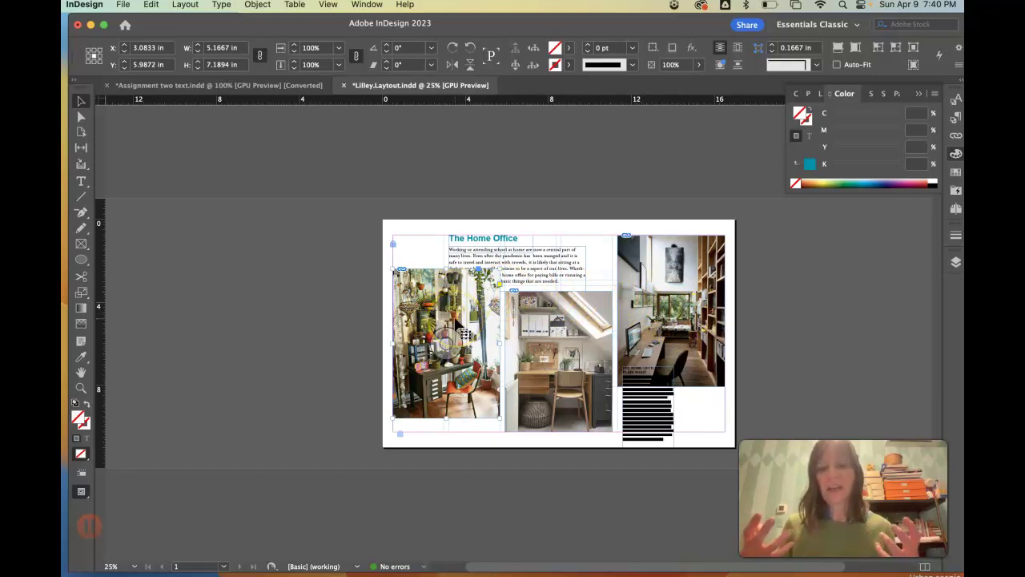
click(561, 333)
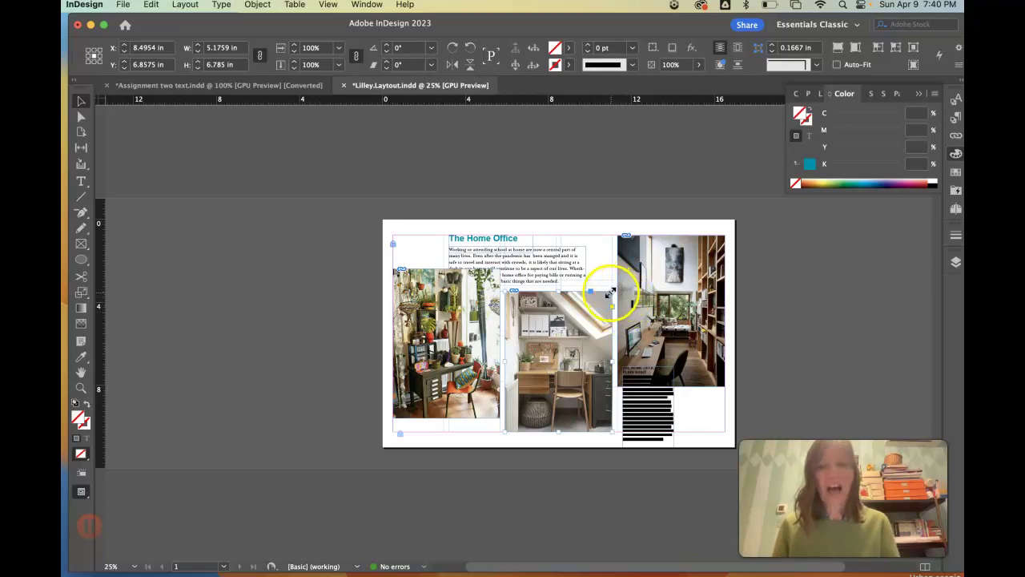
drag(610, 293, 601, 390)
Step: Crop the boho office photo's top and sides to about 3.94 by 5.83 in and move it into the lower-left margin corner
click(493, 346)
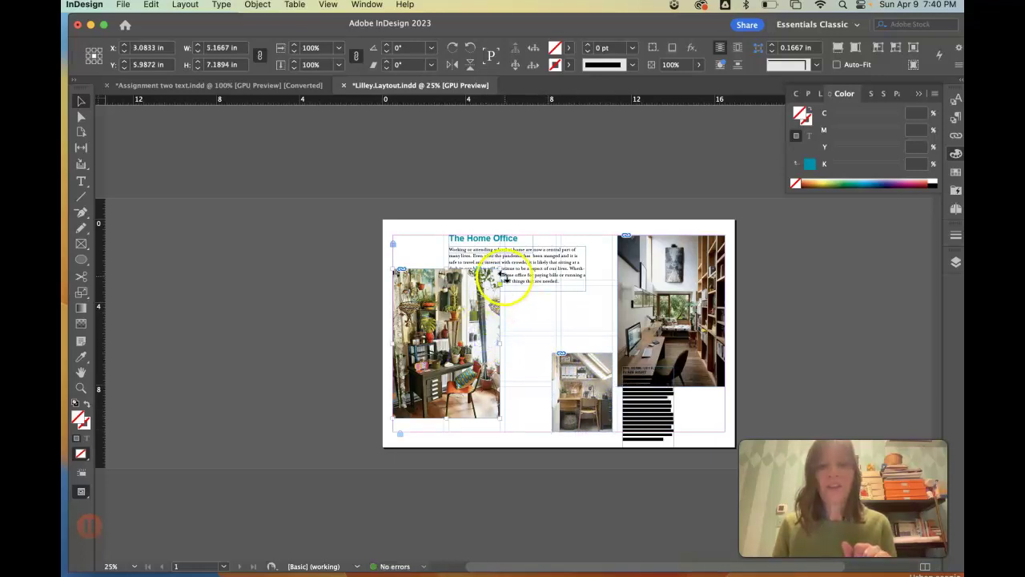
mouse_move(498, 270)
mouse_down()
mouse_move(472, 301)
mouse_move(496, 285)
mouse_up()
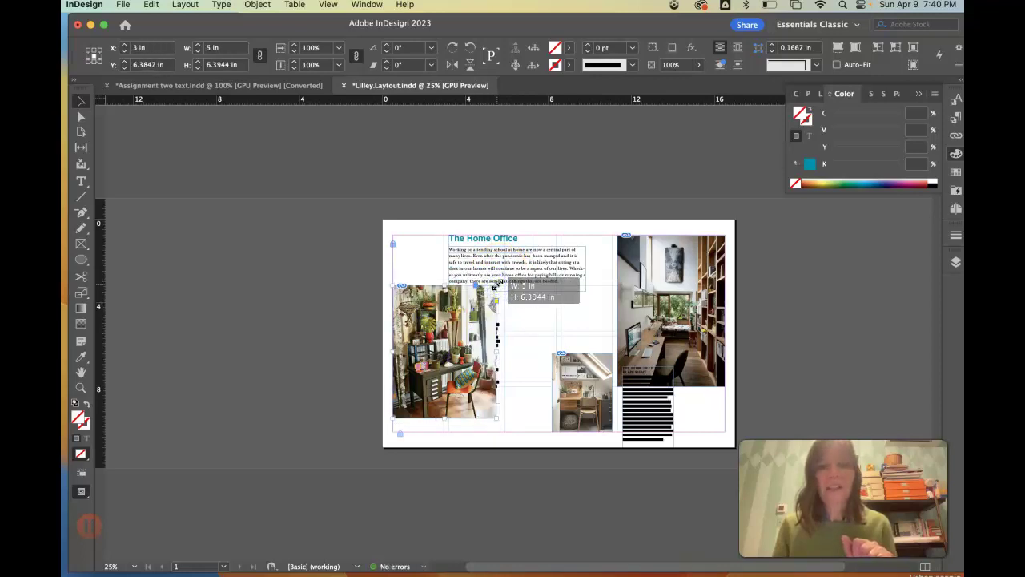
key(super+equal)
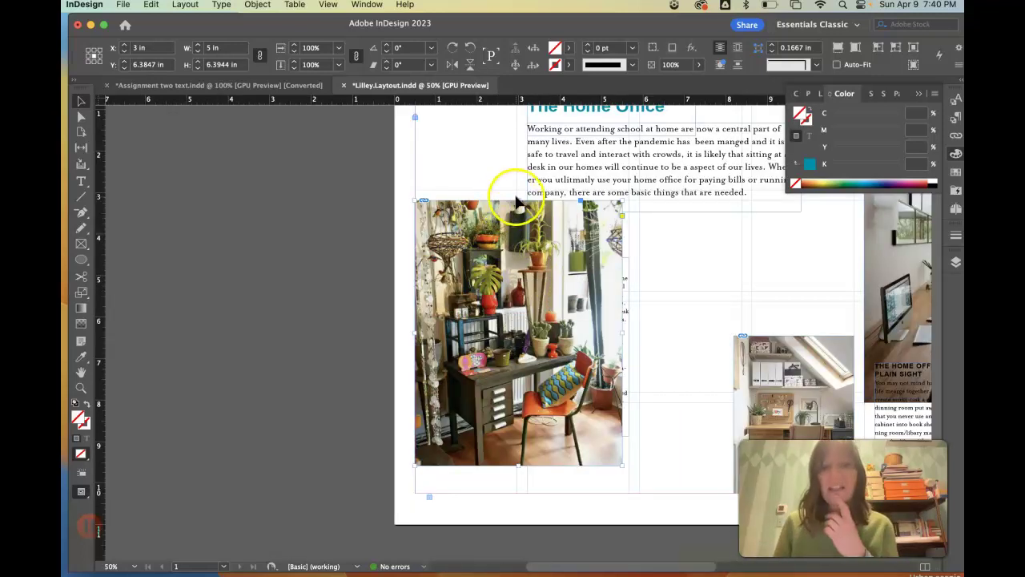
drag(517, 200, 519, 166)
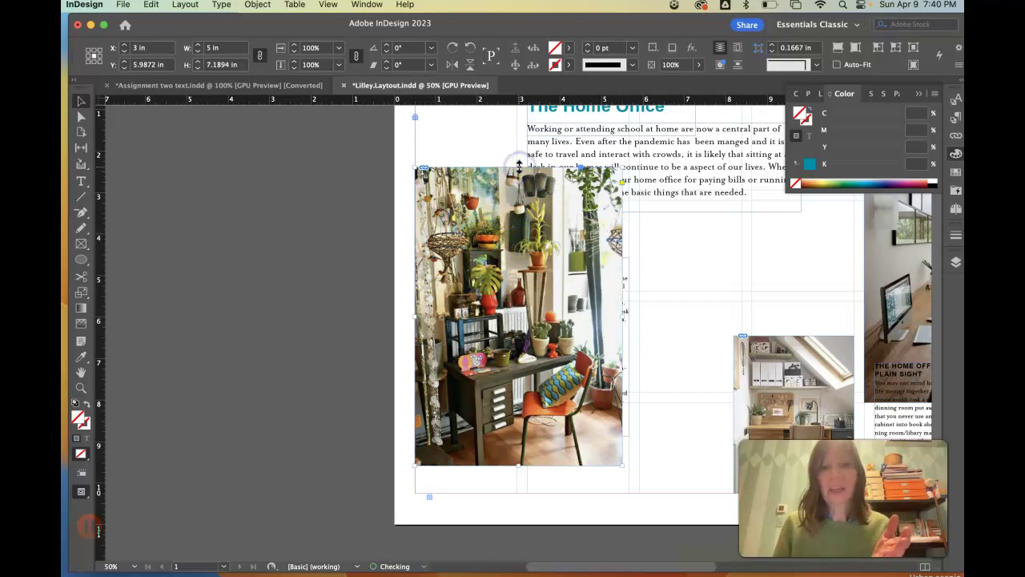
drag(518, 165, 518, 223)
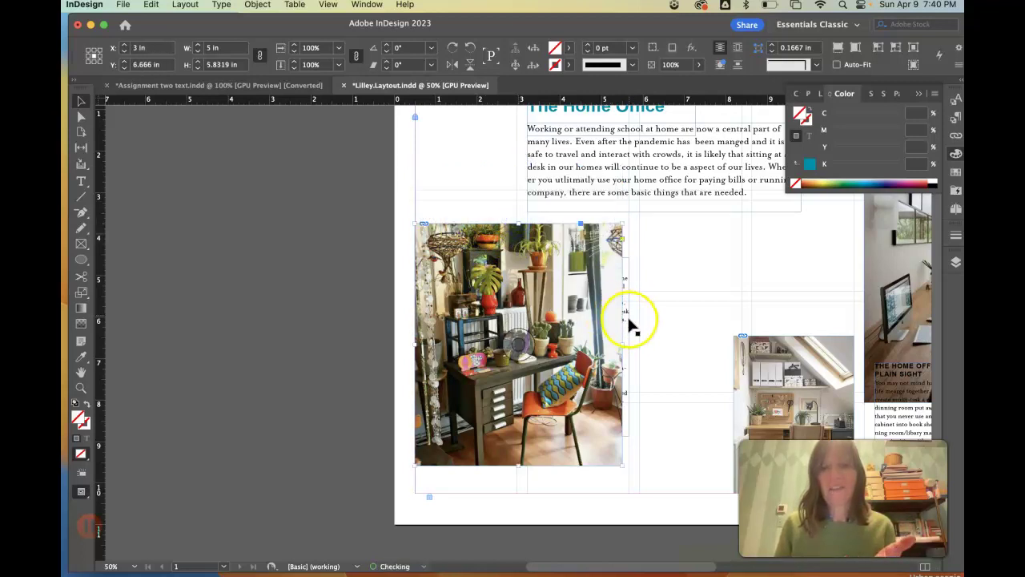
drag(623, 346, 595, 344)
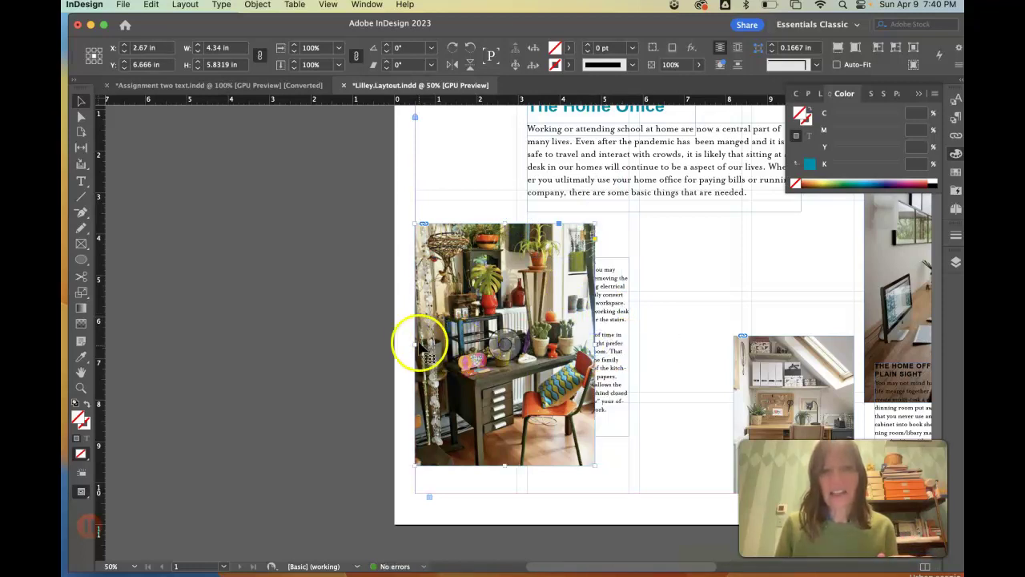
drag(416, 344, 432, 343)
click(405, 348)
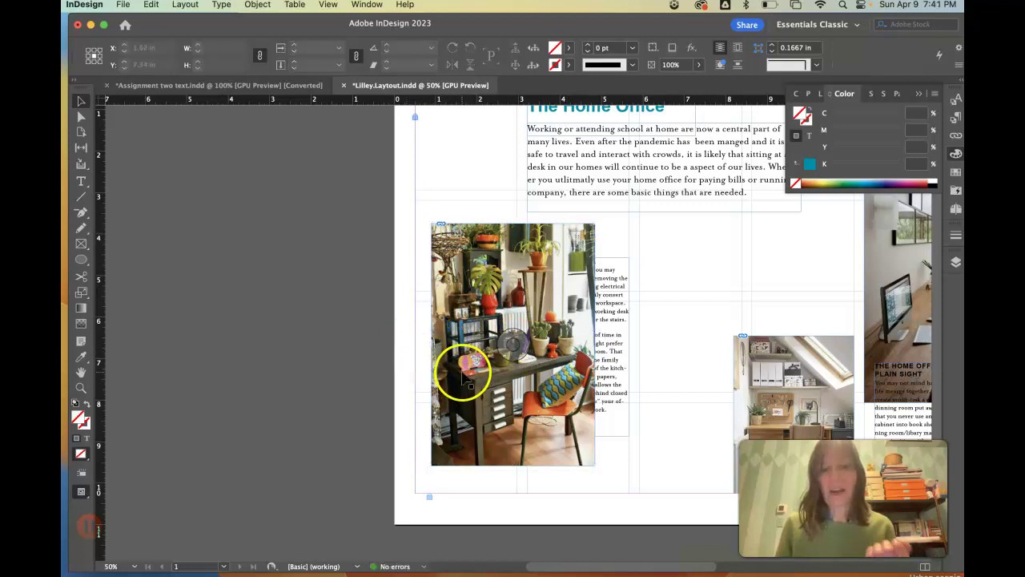
drag(445, 254, 429, 279)
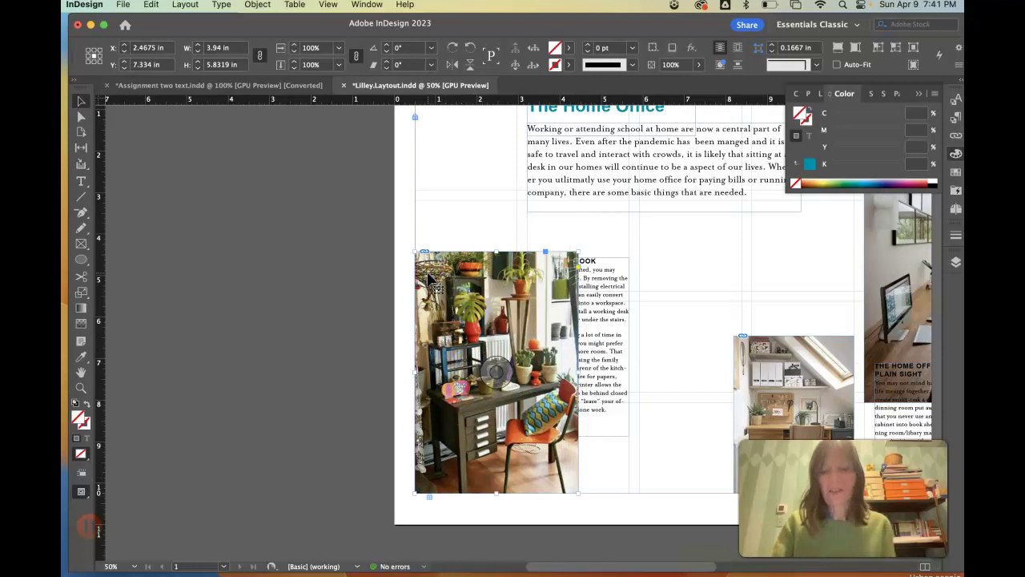
Step: Move the attic photo to the right-hand columns and the large bookshelf photo to the middle of the spread
key(super+minus)
drag(662, 380, 609, 344)
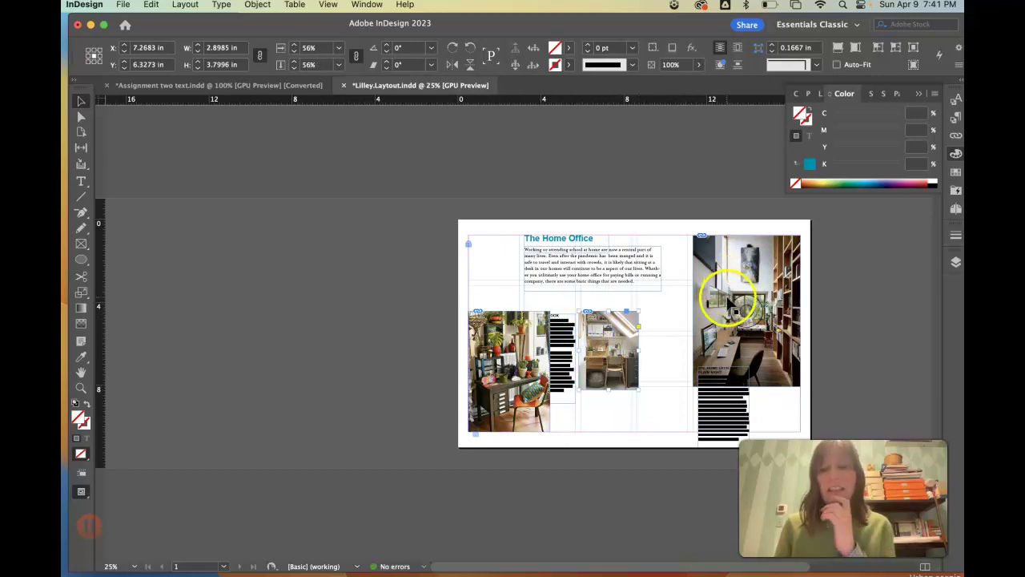
drag(626, 330, 746, 290)
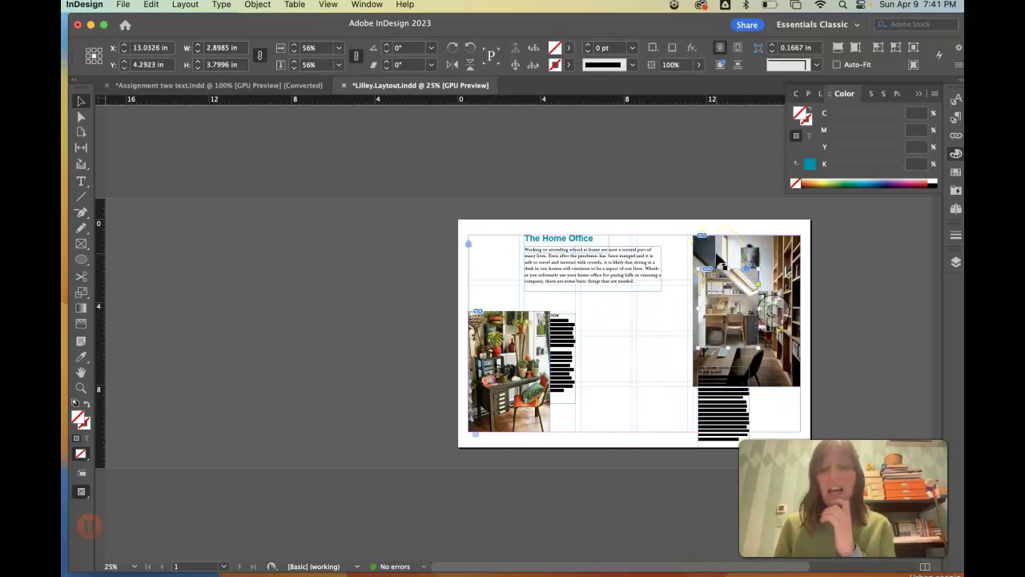
drag(732, 251, 628, 305)
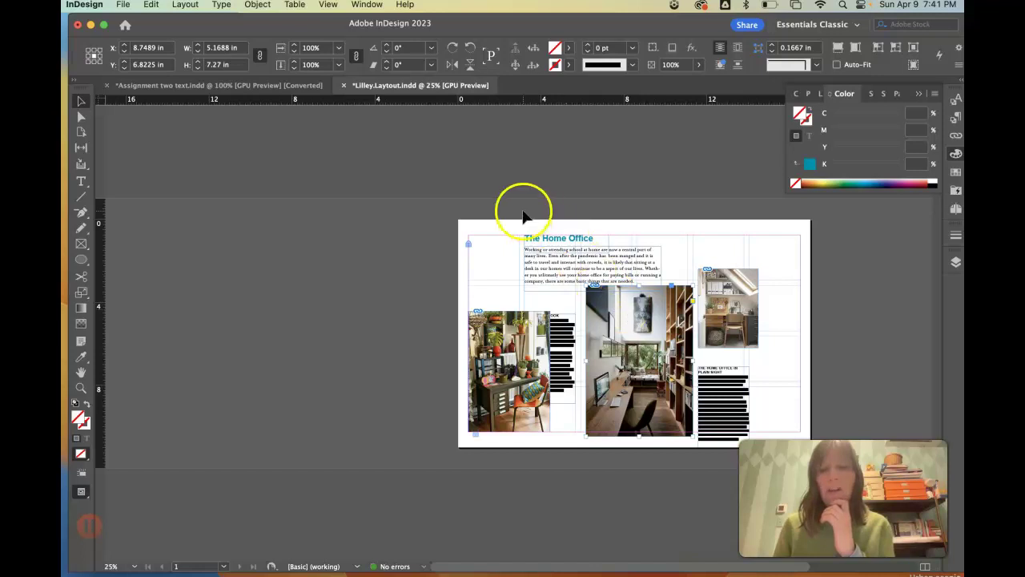
Step: Move the main heading and introduction to the left margin and reshape the introduction frame to span two columns
drag(563, 264, 522, 272)
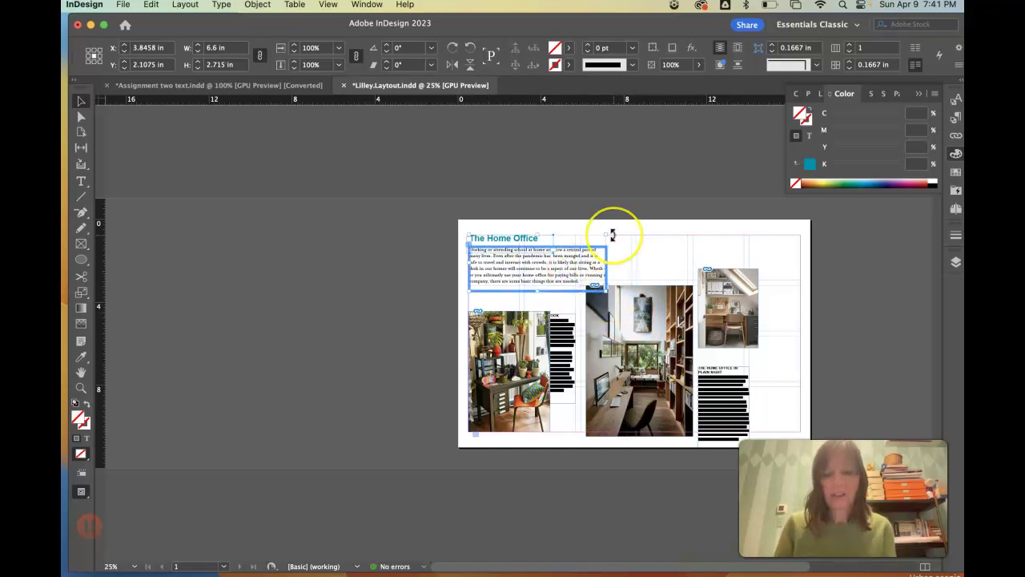
key(super+equal)
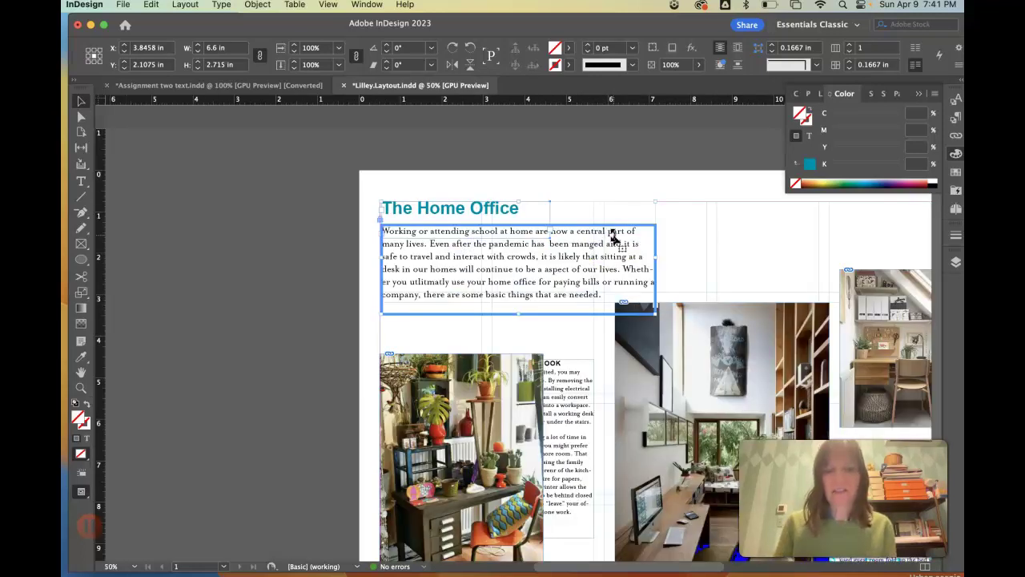
click(675, 201)
click(635, 290)
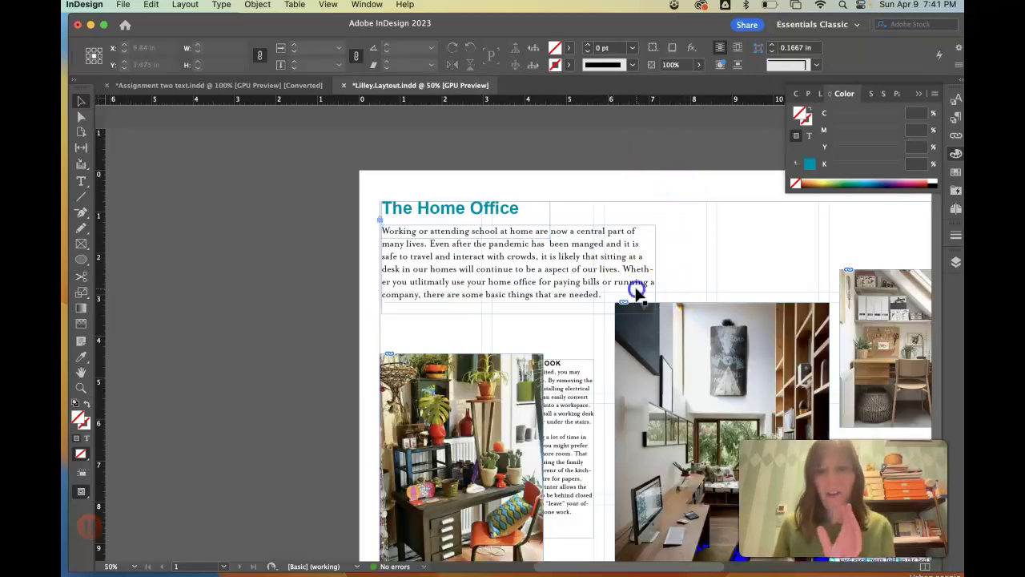
drag(655, 313, 593, 345)
Step: Align the bookshelf photo with the third and fourth columns and move the attic photo to the top of the fifth column
click(666, 315)
drag(666, 315, 663, 301)
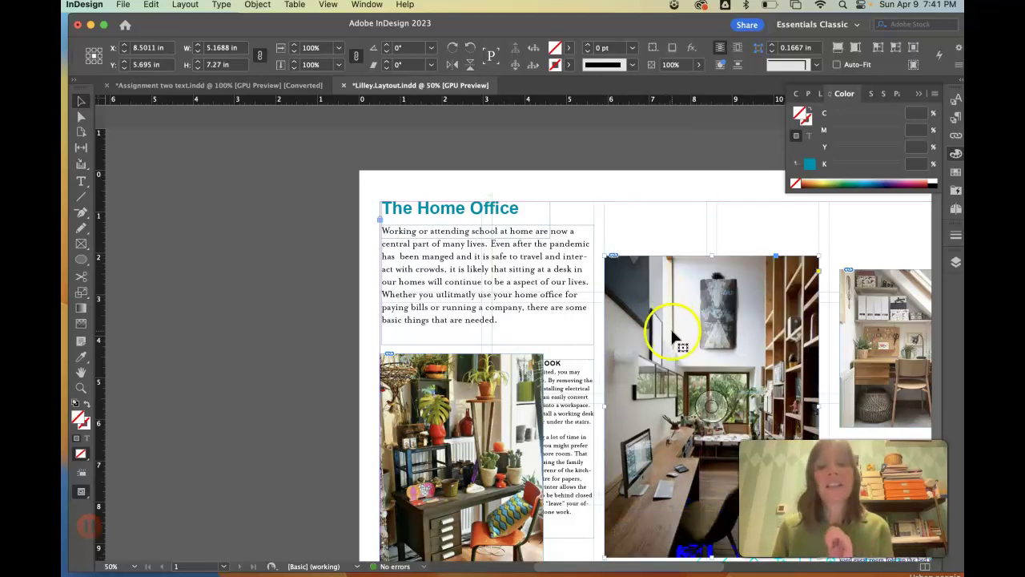
scroll(671, 327, down, 3)
scroll(677, 337, right, 4)
scroll(677, 336, right, 4)
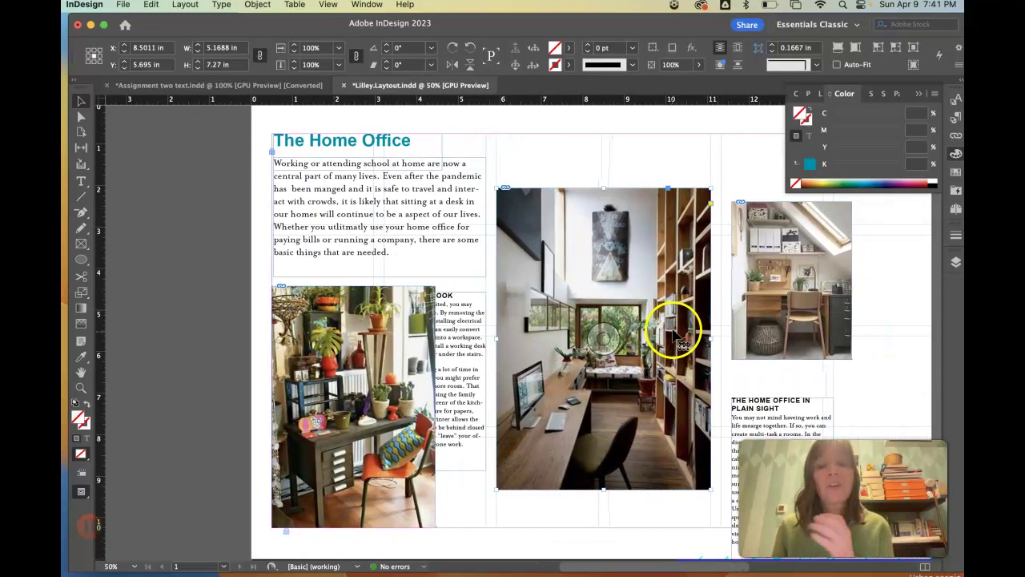
mouse_move(698, 289)
mouse_down()
mouse_move(709, 274)
mouse_move(710, 294)
mouse_up()
click(810, 259)
click(757, 267)
drag(757, 268, 749, 207)
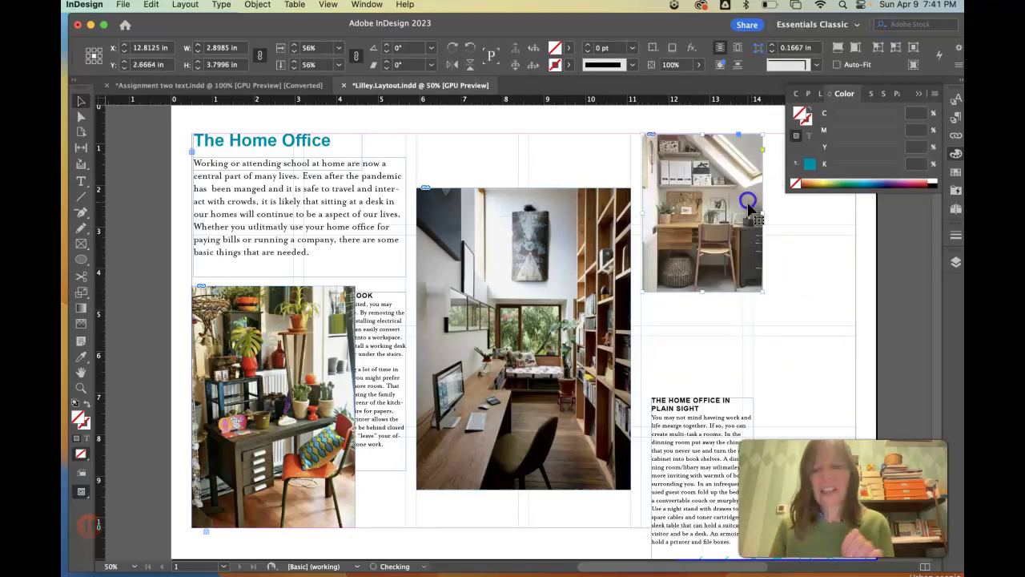
click(777, 284)
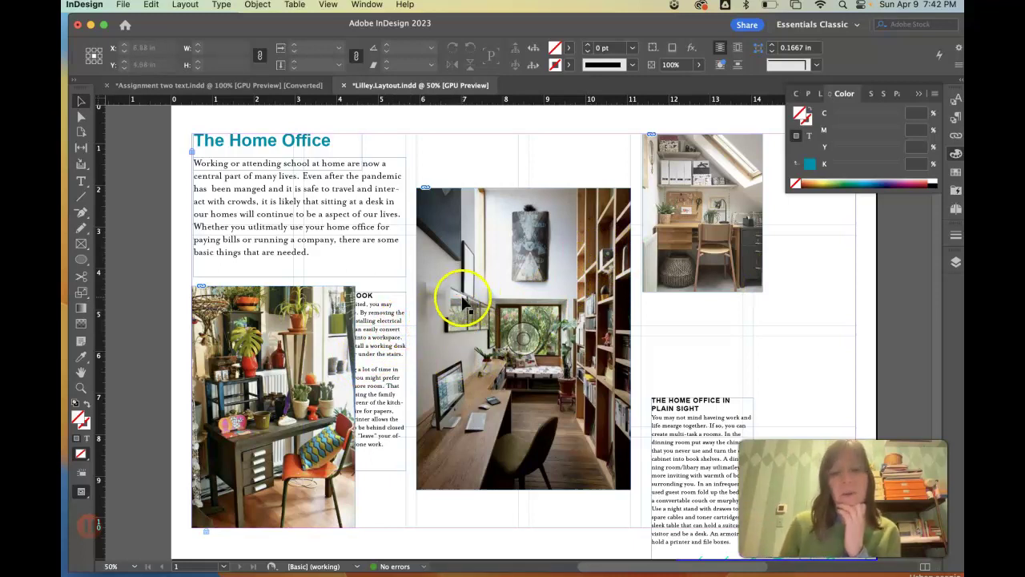
Step: Move the "Plain Sight" text over the lower part of the bookshelf photo and the "Office Nook" text to the top of the last column
drag(719, 415, 716, 325)
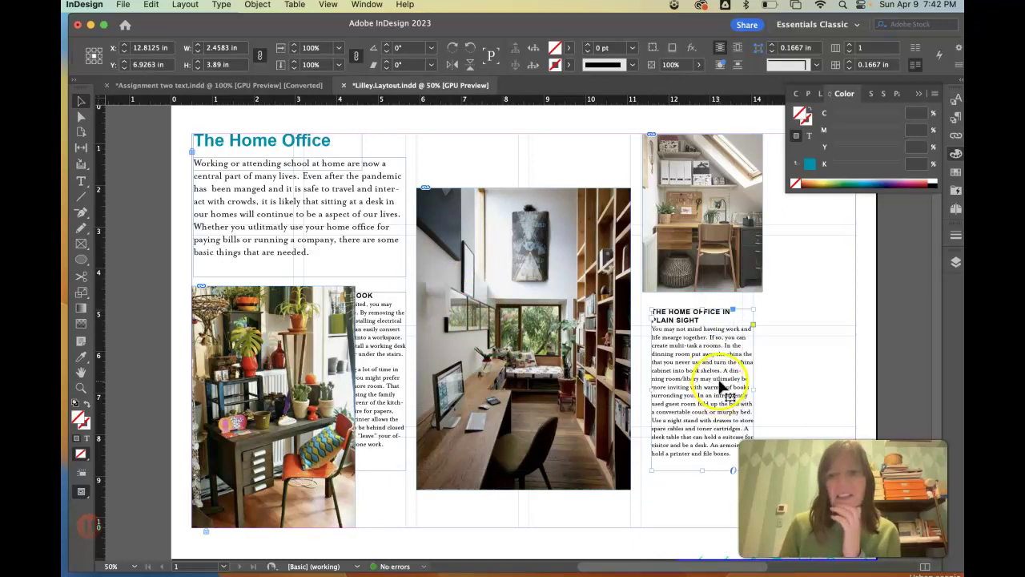
drag(728, 375, 675, 401)
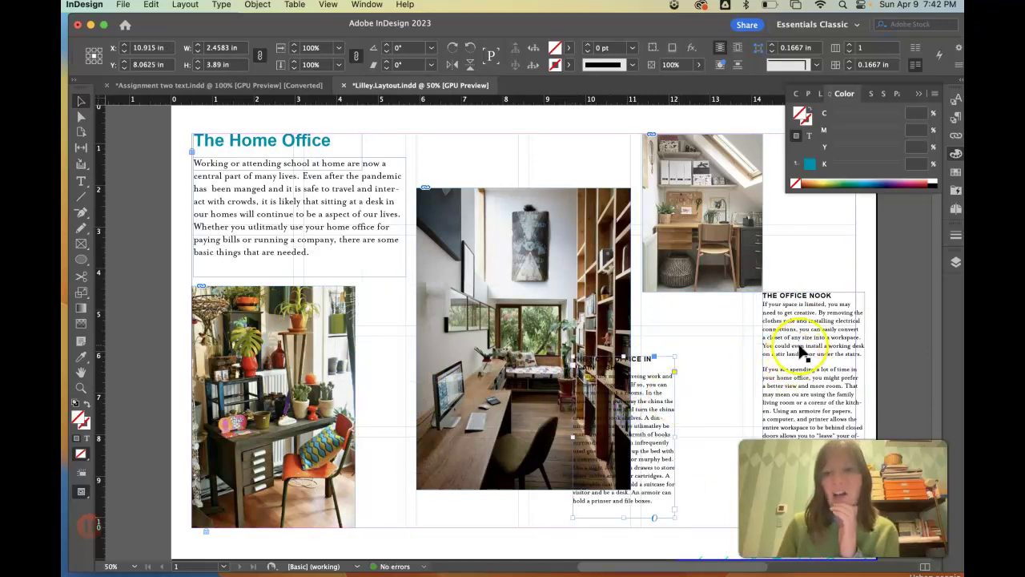
drag(809, 343, 715, 350)
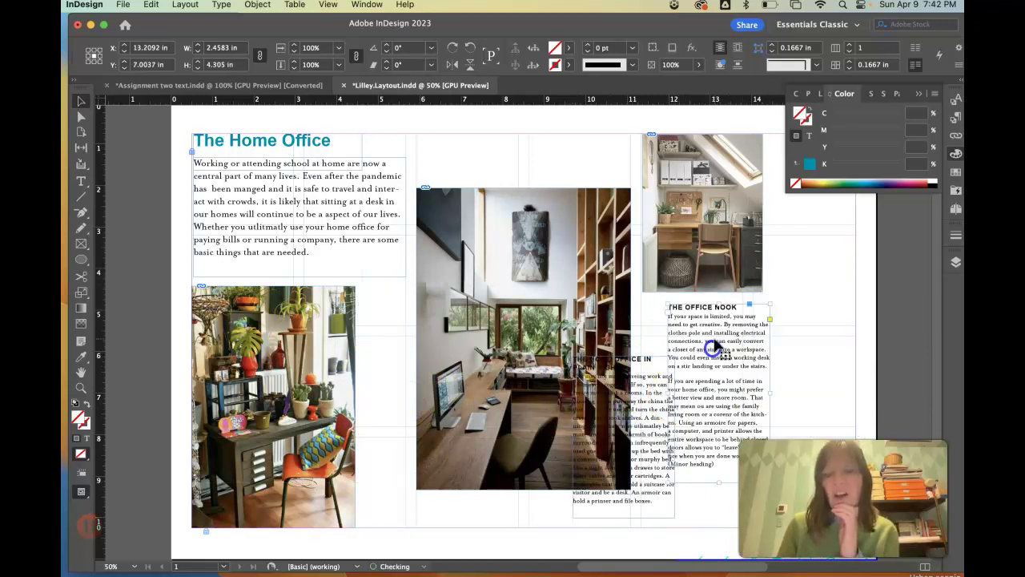
drag(643, 355, 494, 414)
drag(723, 353, 817, 270)
scroll(821, 280, up, 2)
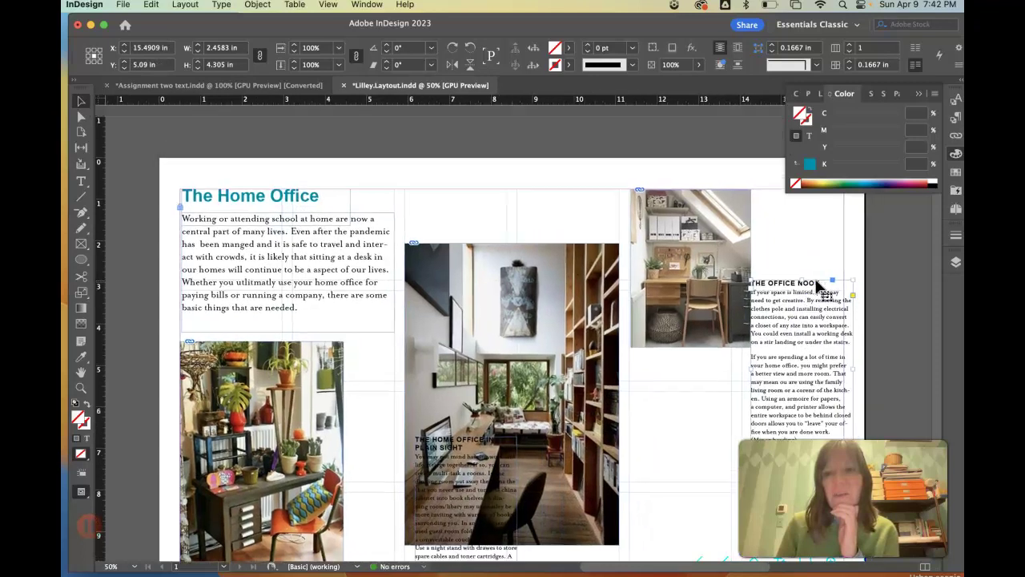
drag(804, 311, 787, 234)
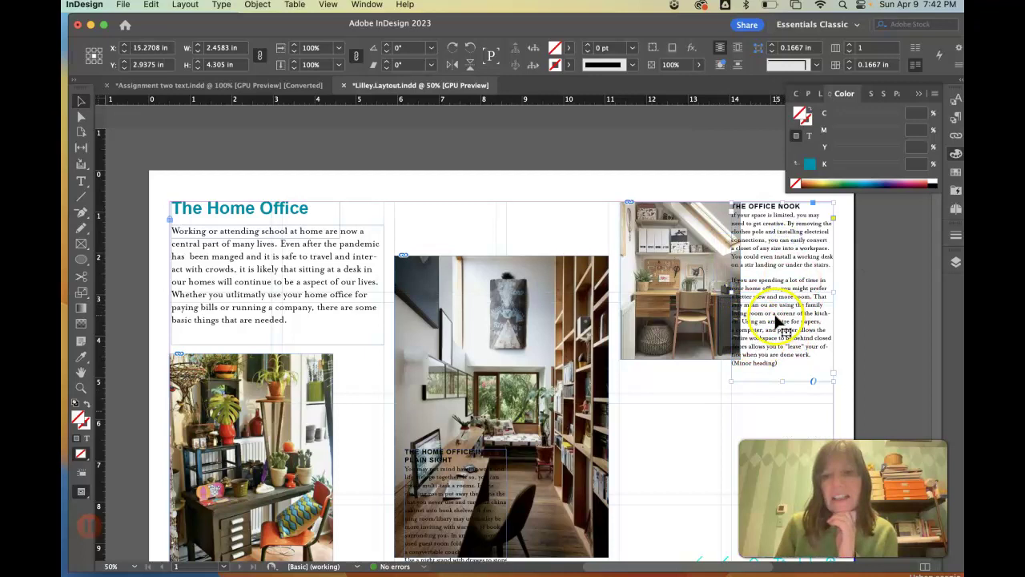
Step: Scale the attic photo to about 47.6% and crop its width to about 2.37 in to fit the fifth column
click(699, 297)
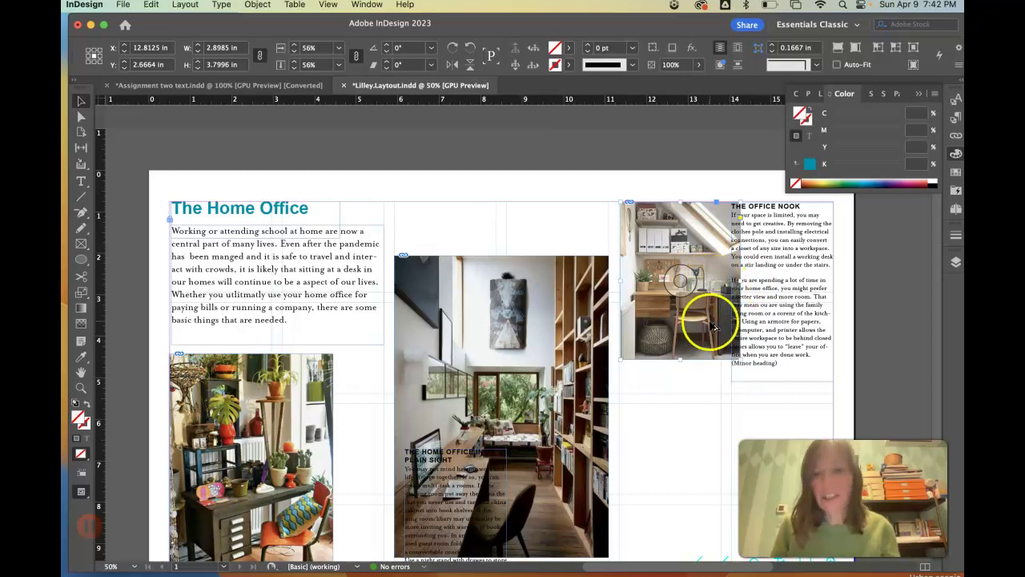
drag(741, 359, 704, 310)
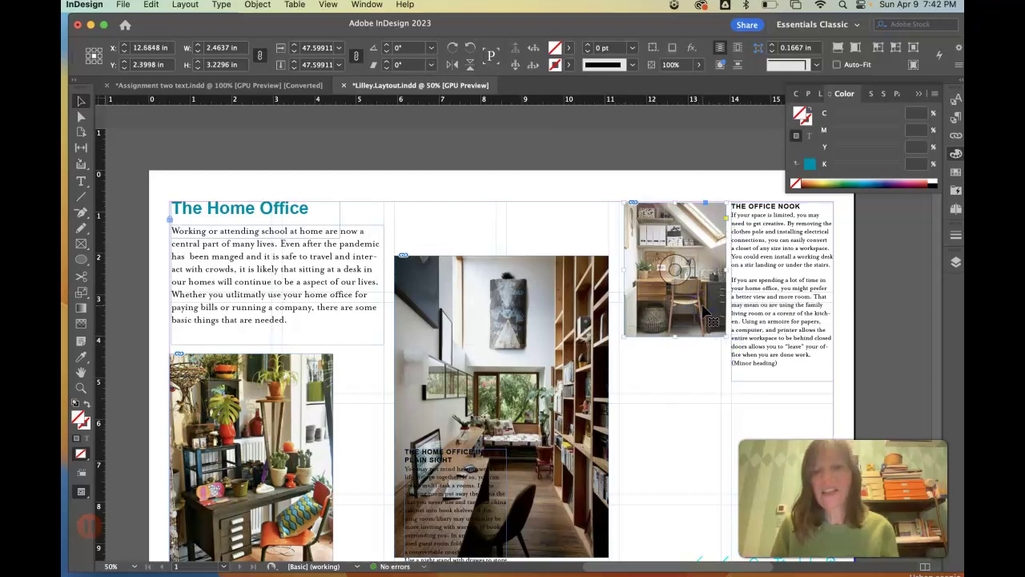
drag(624, 271, 630, 271)
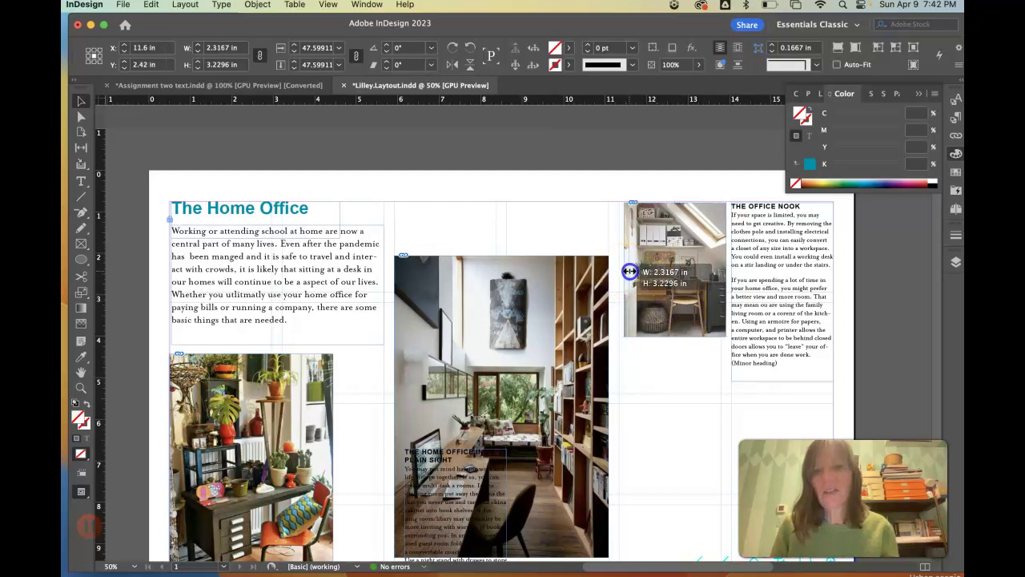
drag(654, 343, 672, 313)
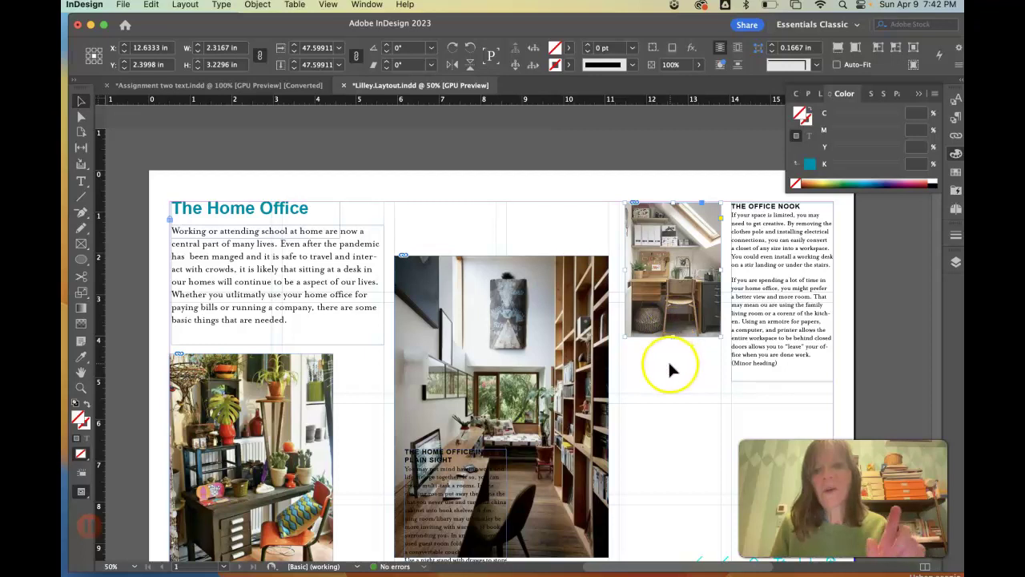
drag(627, 269, 623, 271)
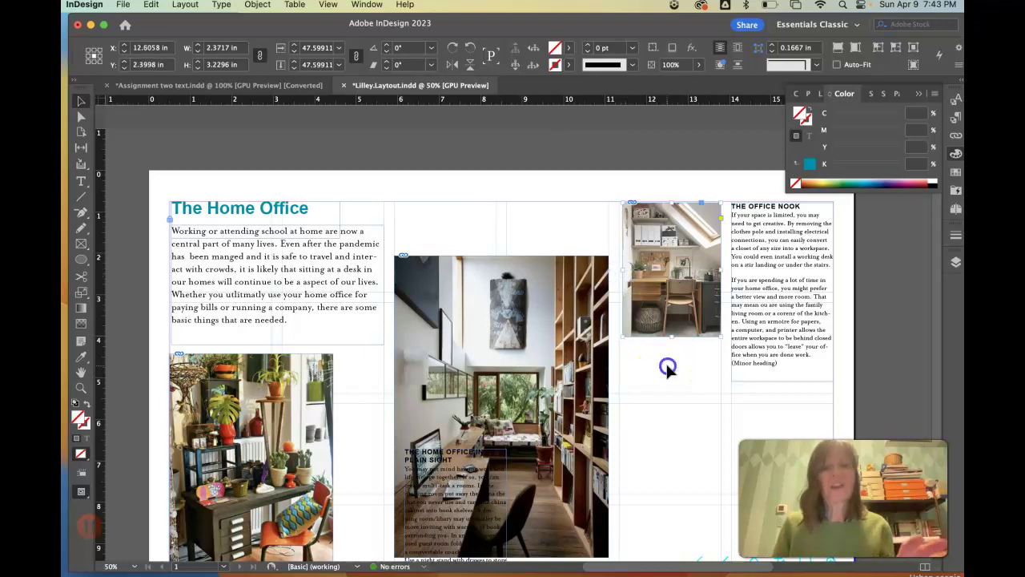
click(667, 362)
Step: Scale the boho office photo down to 84%, about 3.31 by 4.90 in
scroll(336, 380, down, 2)
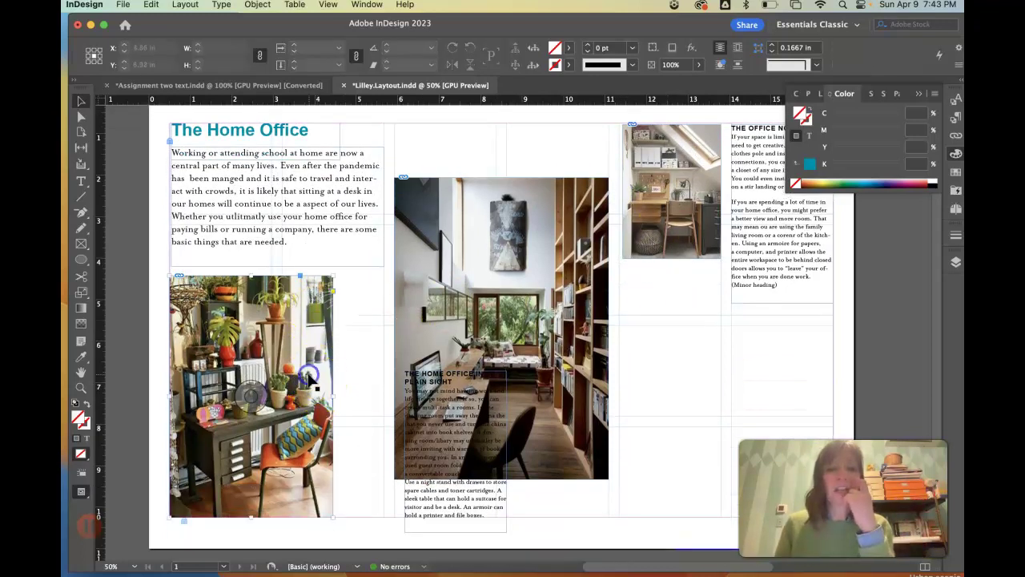
click(306, 379)
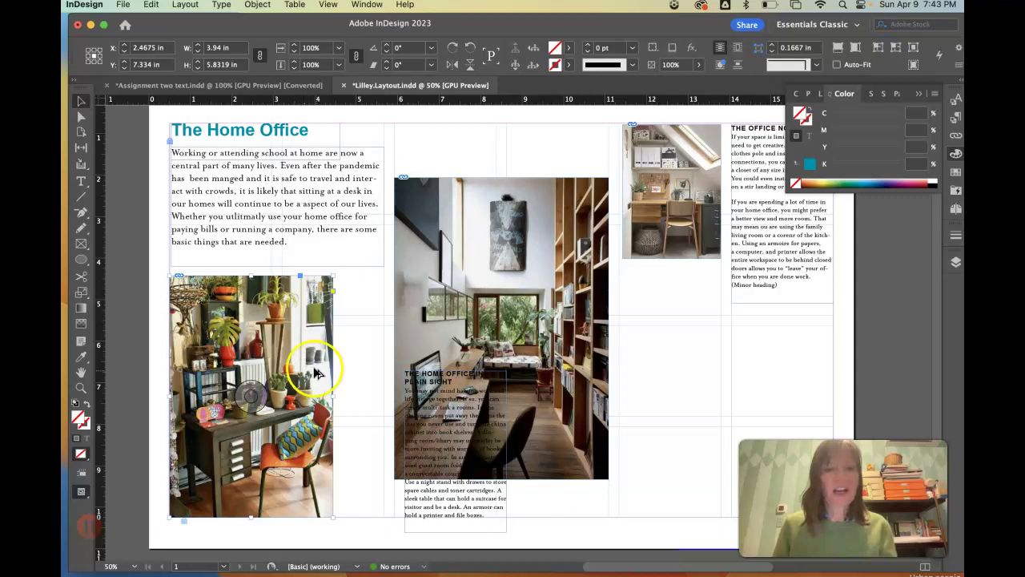
click(338, 269)
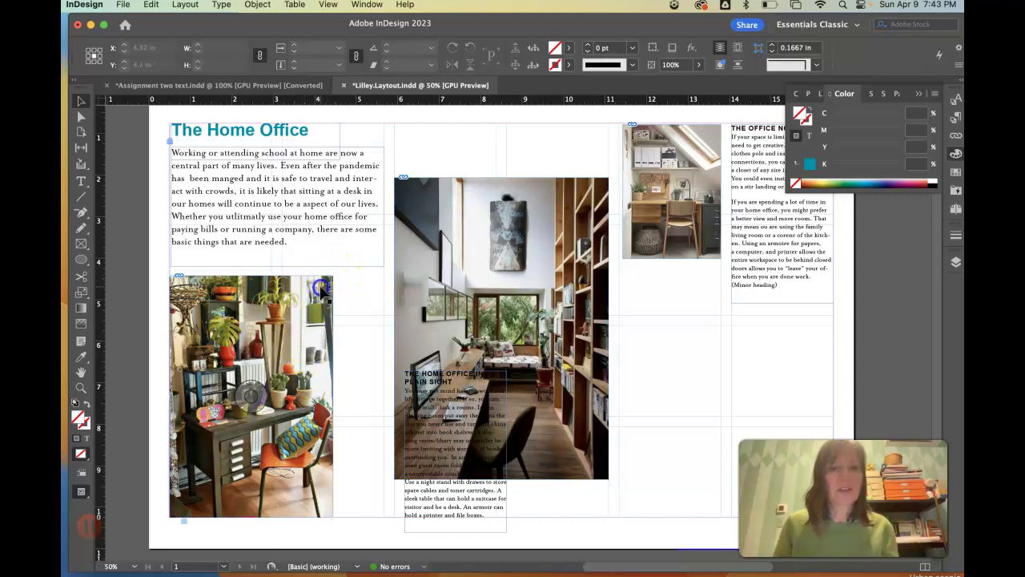
click(321, 290)
drag(335, 276, 311, 298)
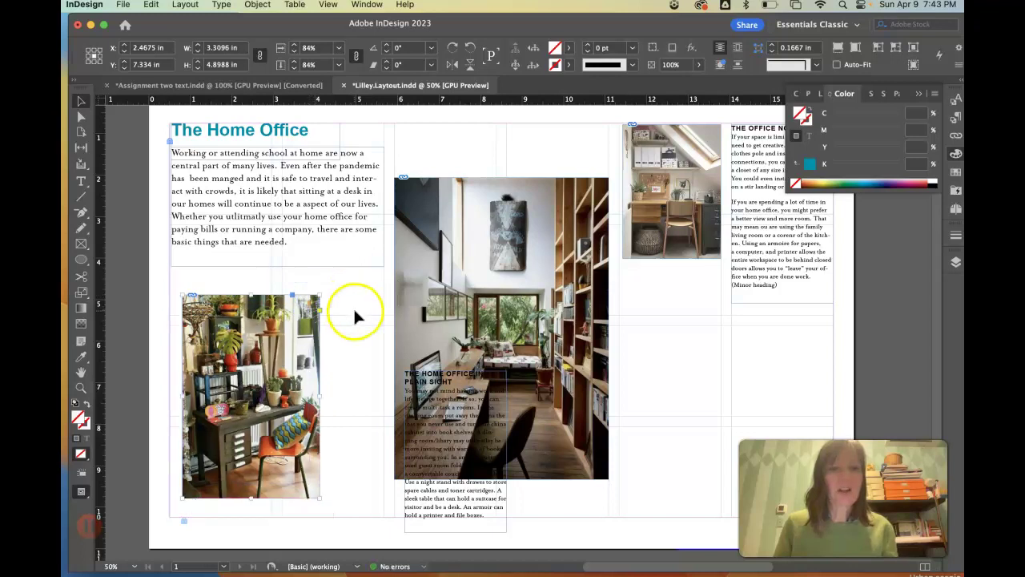
Step: Move the boho office photo to the bottom of the second column and crop its top edge down to the horizontal guide
drag(316, 345, 380, 363)
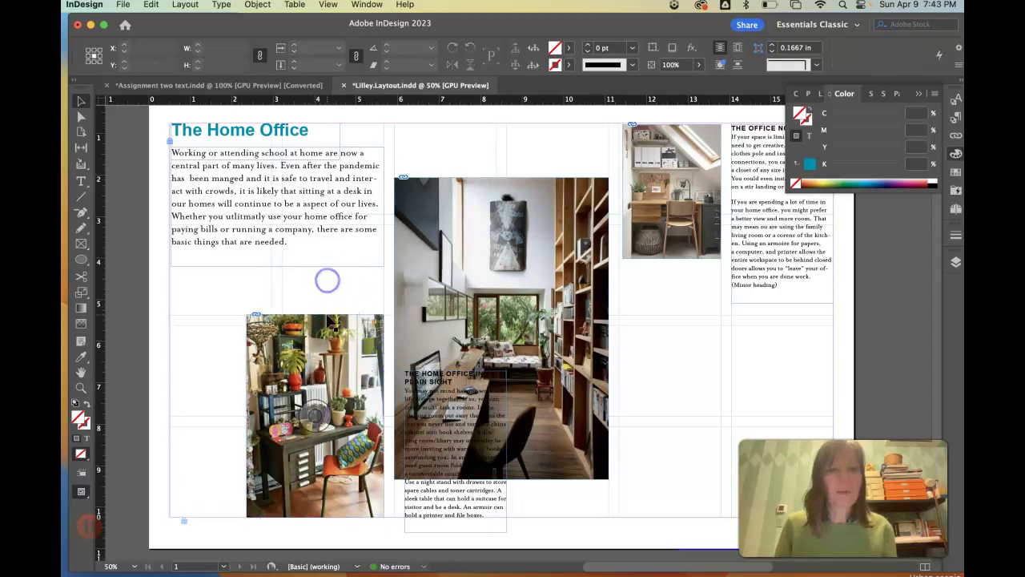
drag(314, 314, 314, 340)
click(320, 299)
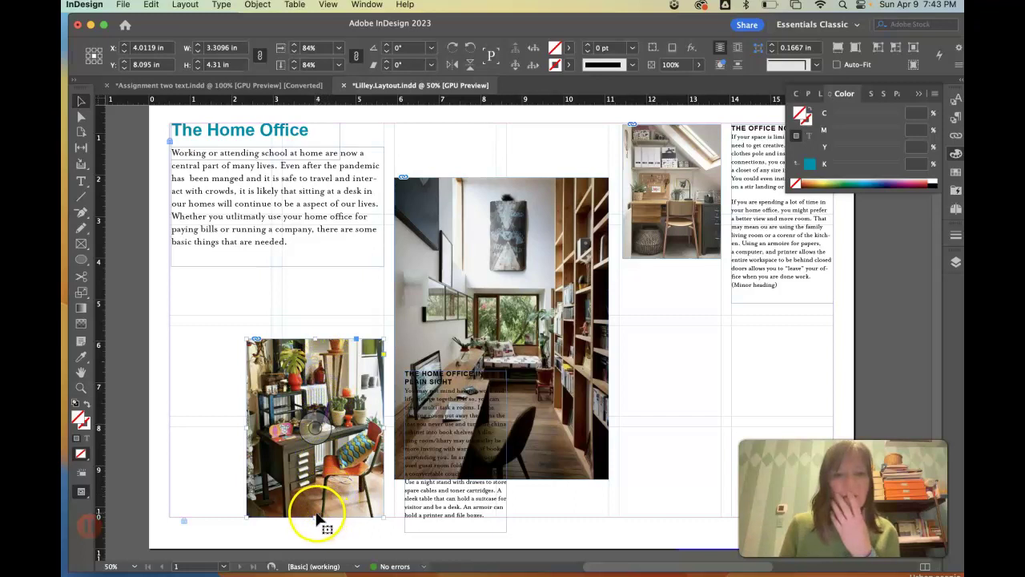
drag(315, 518, 316, 503)
drag(316, 339, 317, 323)
drag(335, 373, 333, 387)
drag(316, 337, 322, 325)
click(323, 296)
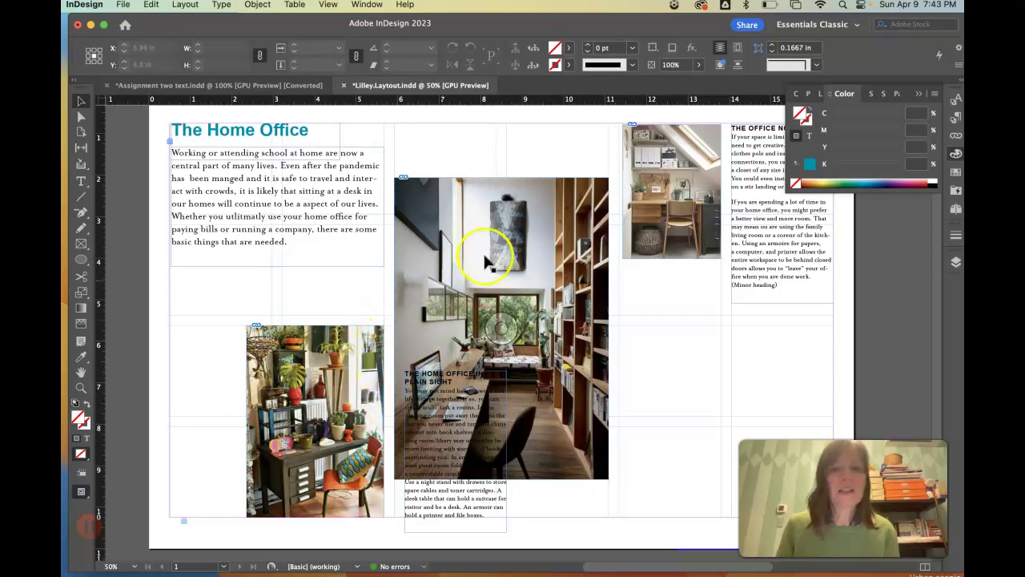
Step: Extend the attic photo's frame to the fifth column's left edge and move the "Plain Sight" text directly below that photo
click(622, 205)
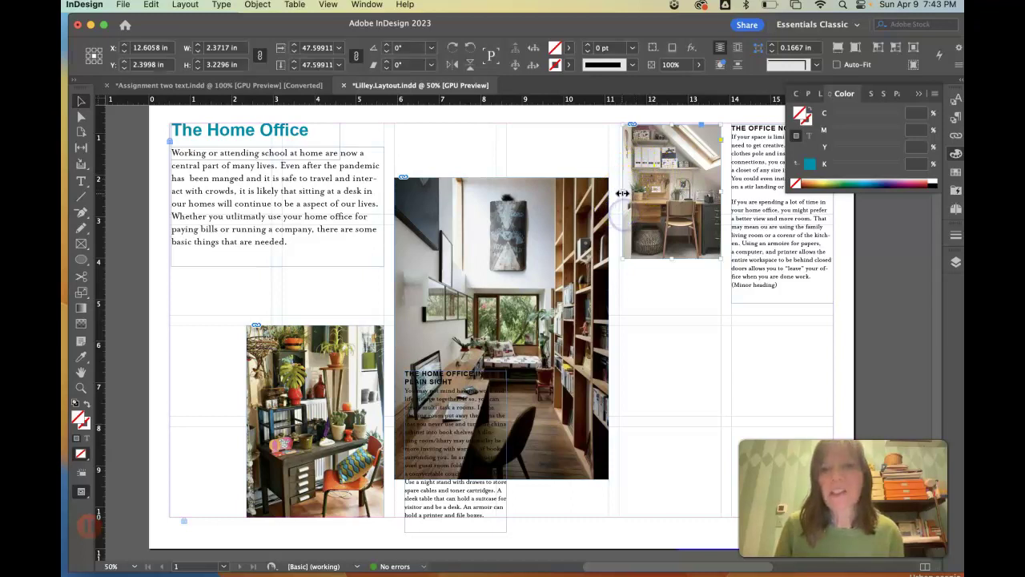
drag(621, 192, 615, 193)
click(641, 293)
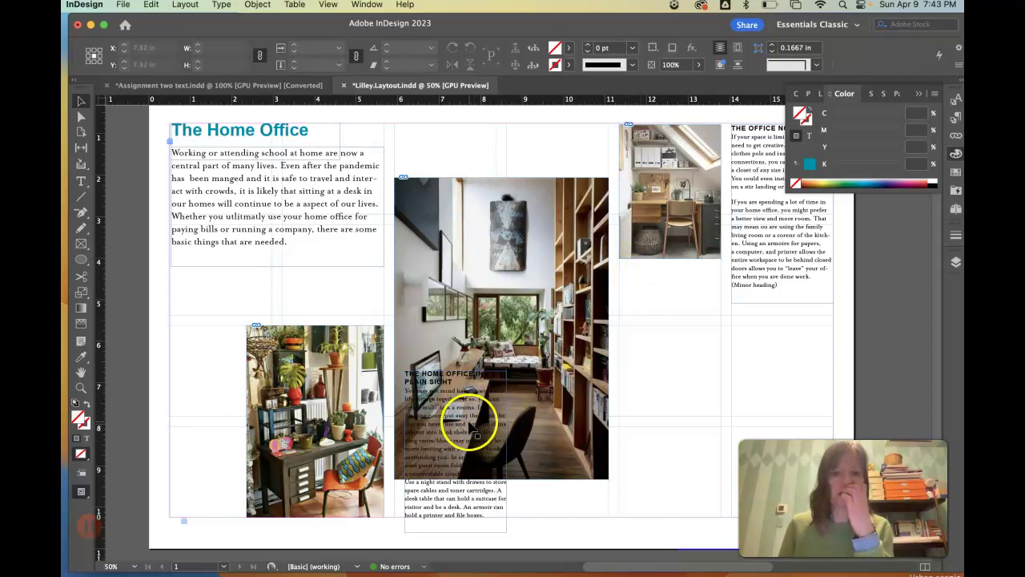
drag(461, 424, 669, 328)
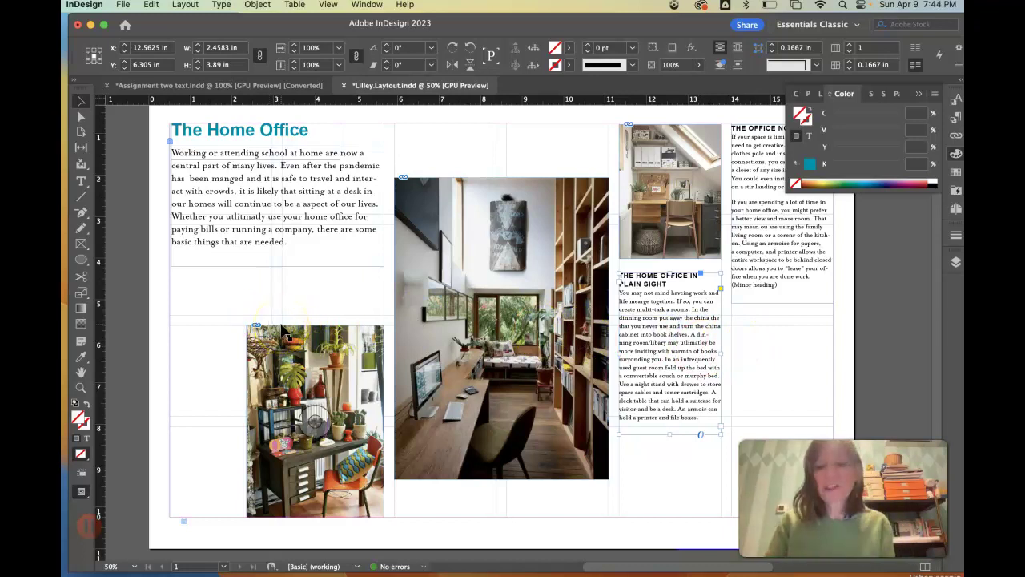
Step: Browse the image previews in the Links folder for a picture to fill the space below the last two columns' text
key(super+minus)
drag(341, 315, 492, 420)
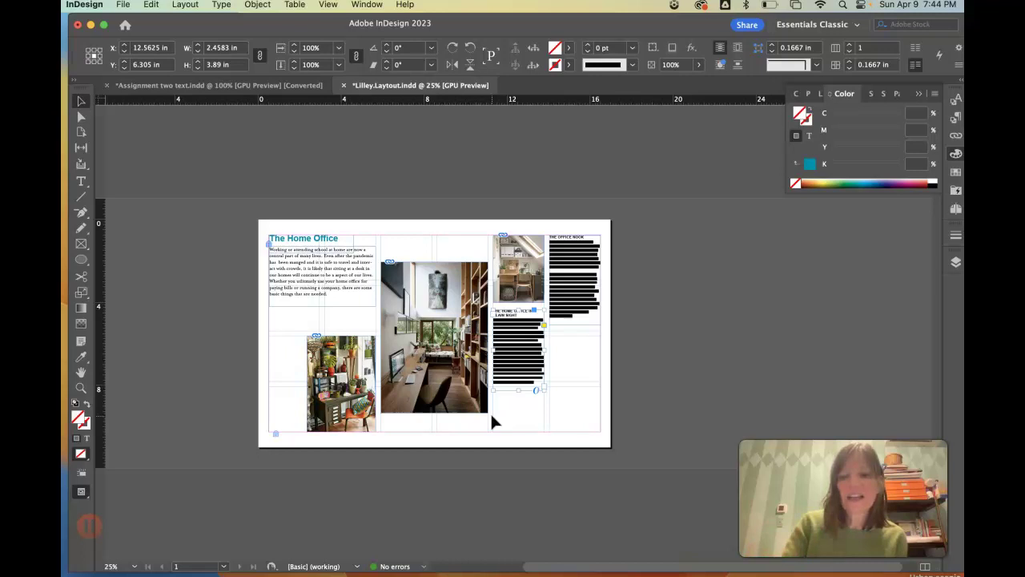
key(super+equal)
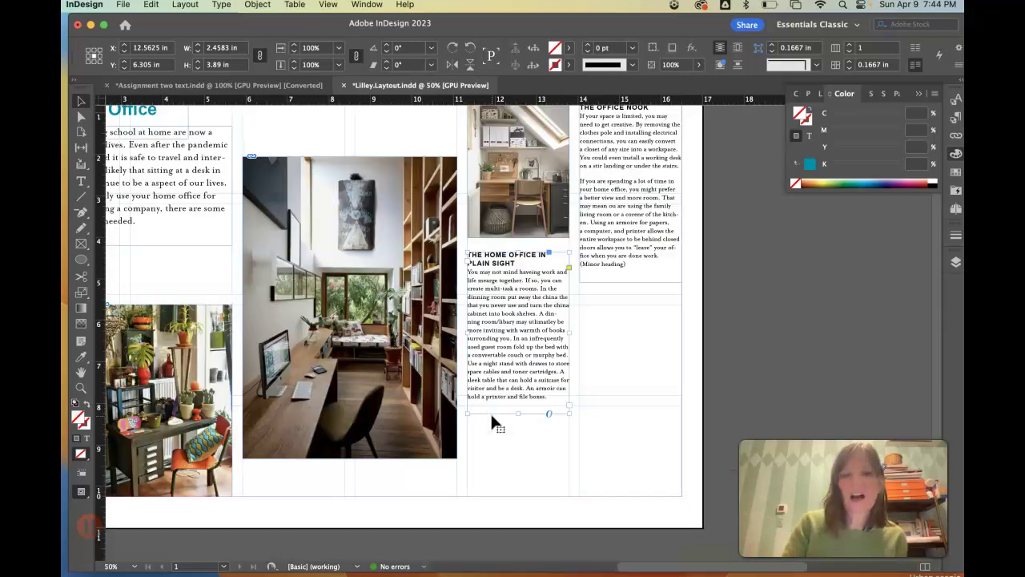
click(650, 409)
click(123, 5)
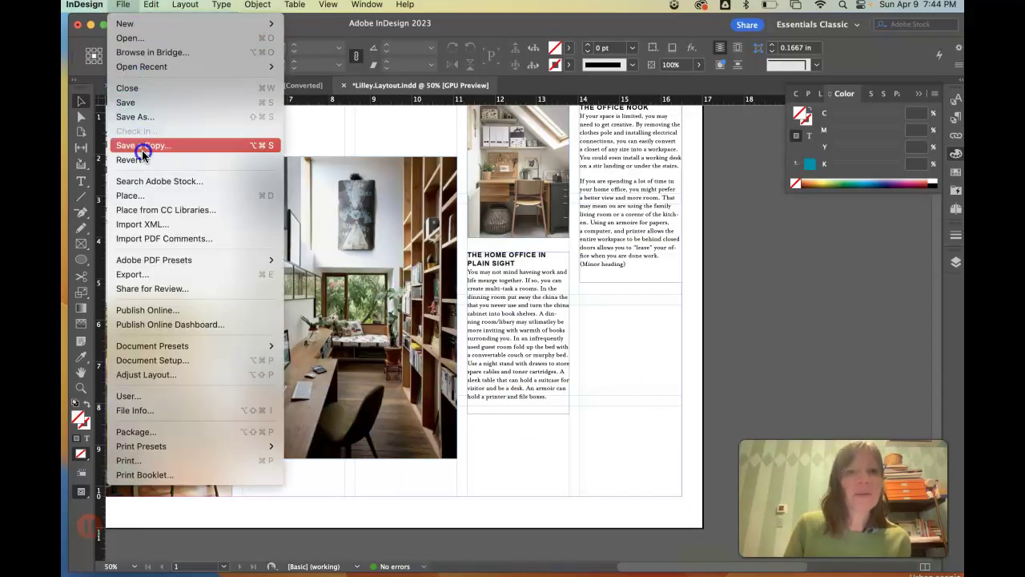
click(171, 197)
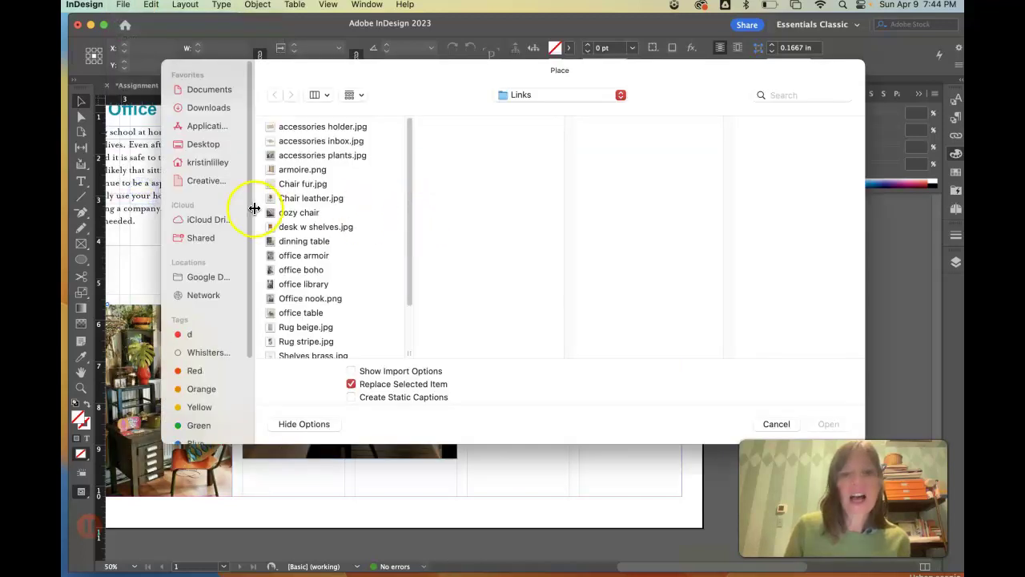
click(313, 215)
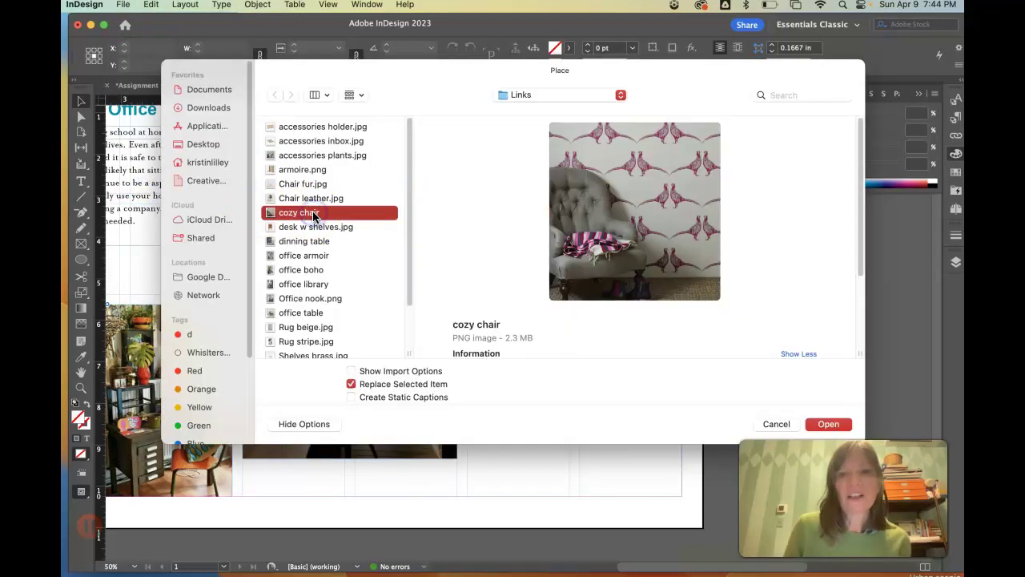
click(317, 171)
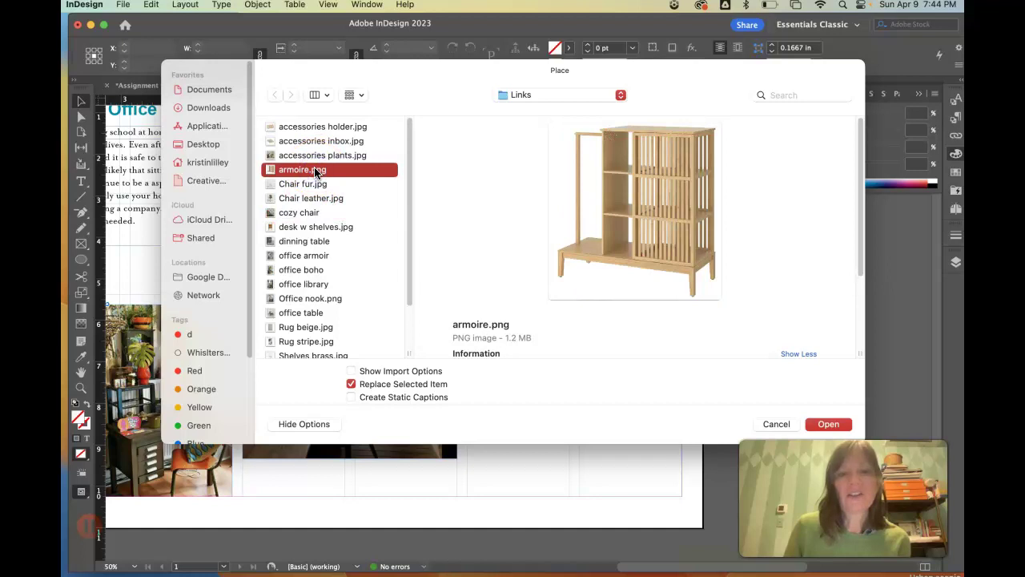
click(318, 155)
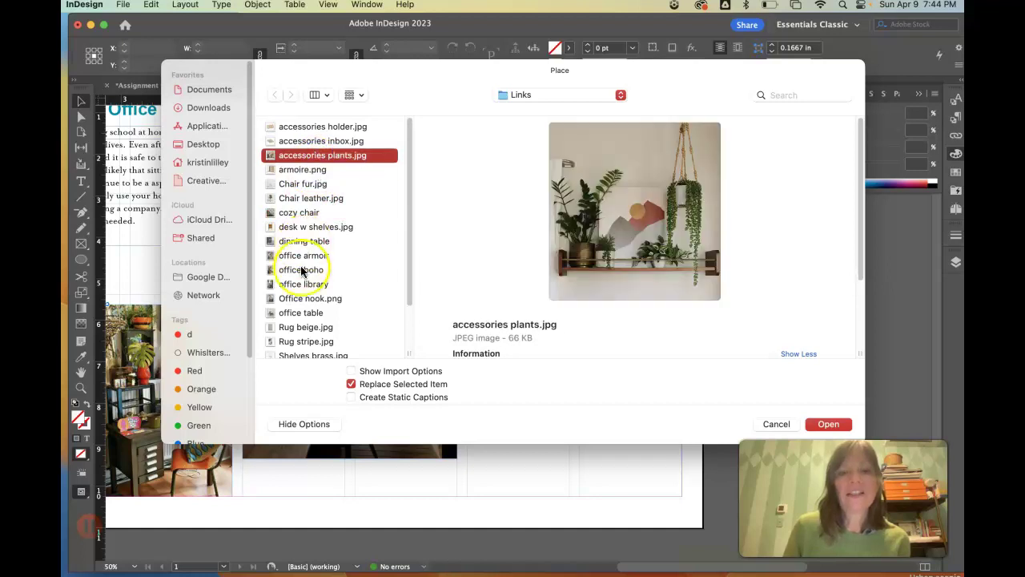
scroll(302, 293, down, 2)
click(304, 294)
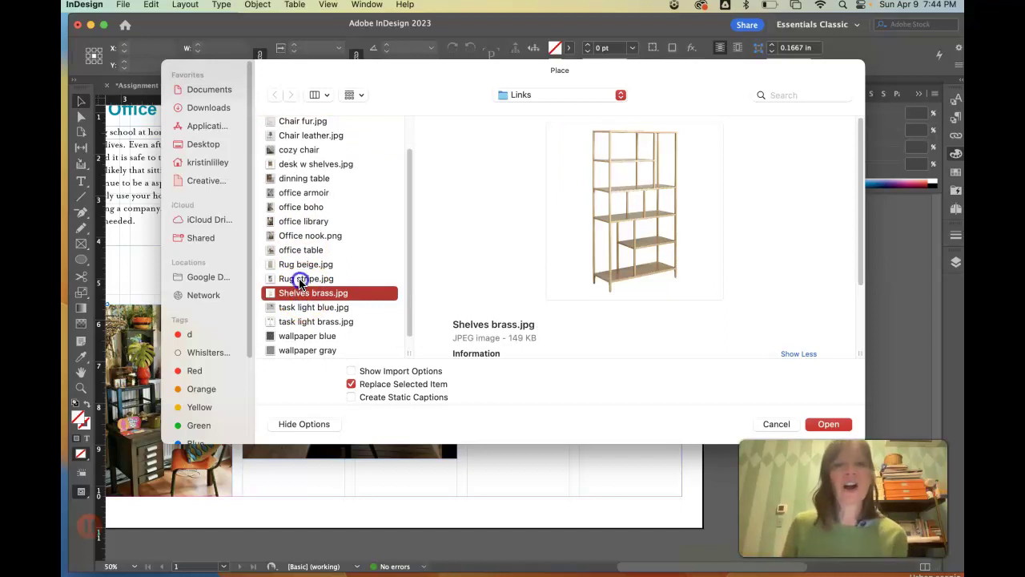
click(302, 280)
click(303, 265)
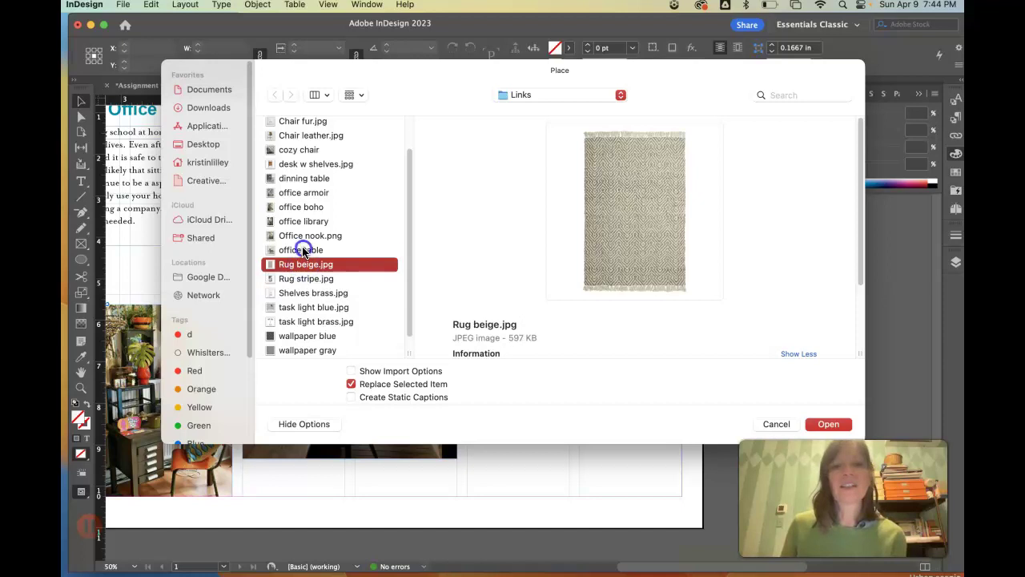
click(303, 251)
click(307, 237)
click(296, 222)
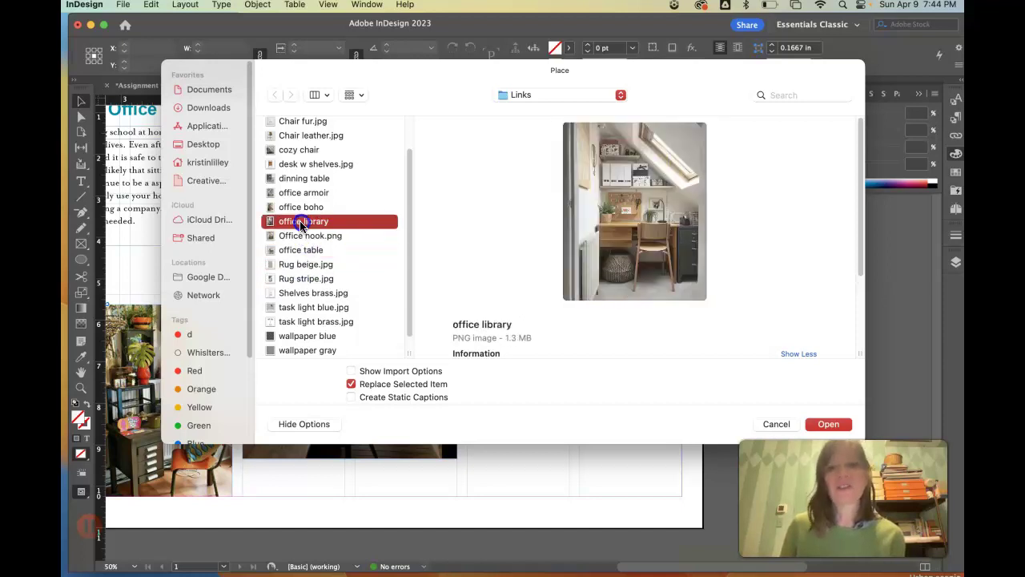
scroll(299, 277, down, 1)
click(296, 320)
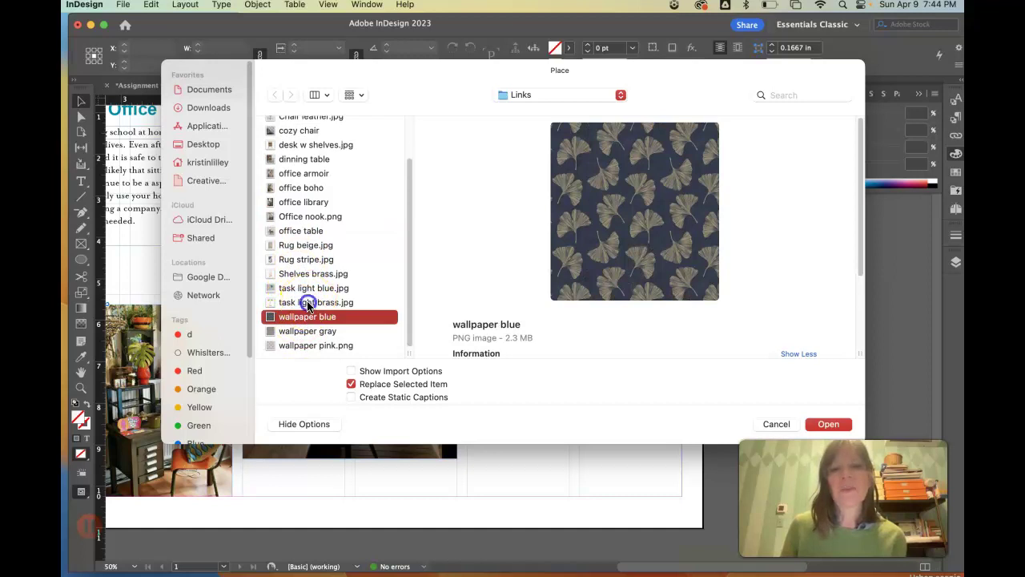
click(307, 304)
click(307, 291)
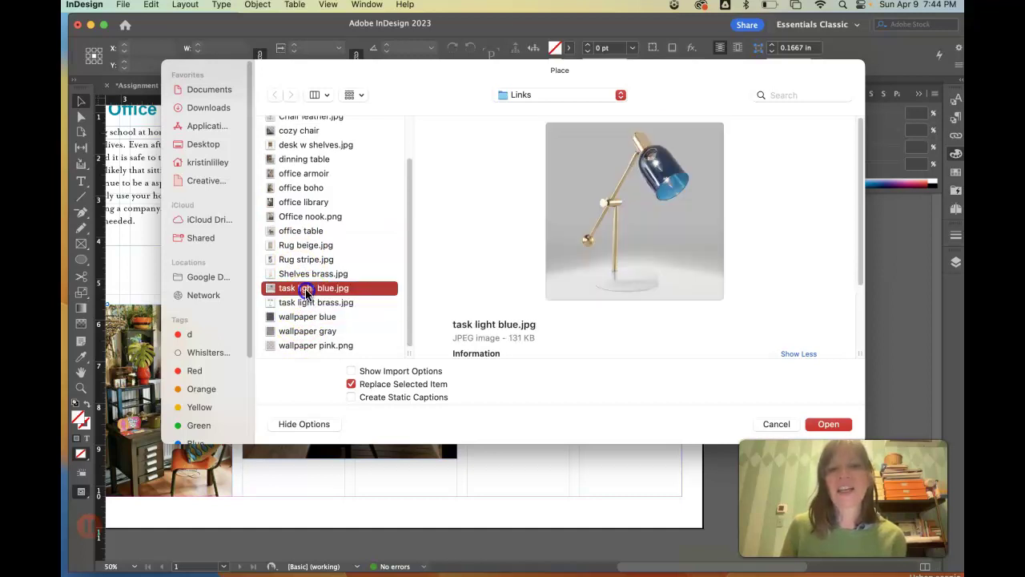
click(306, 333)
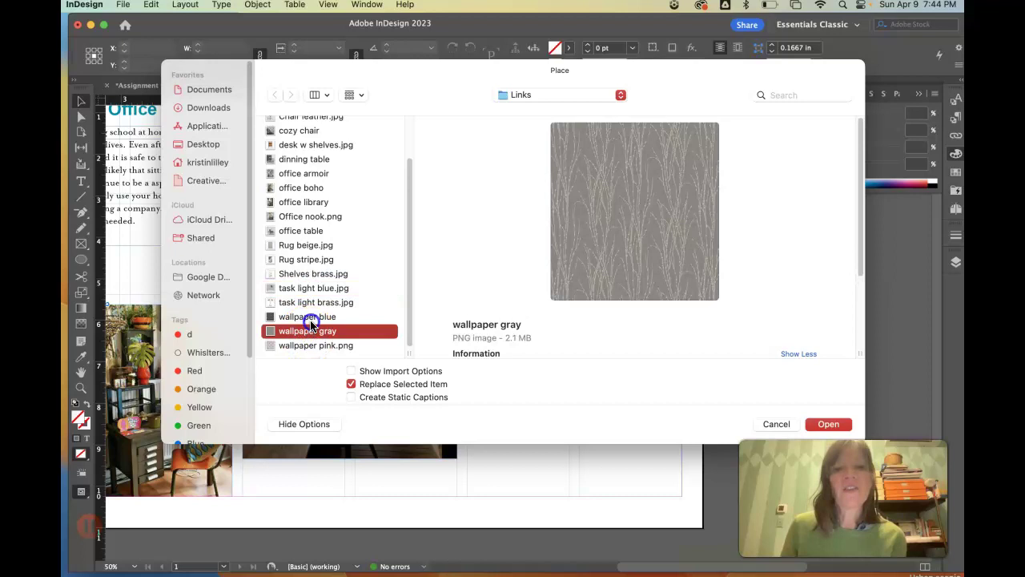
click(312, 319)
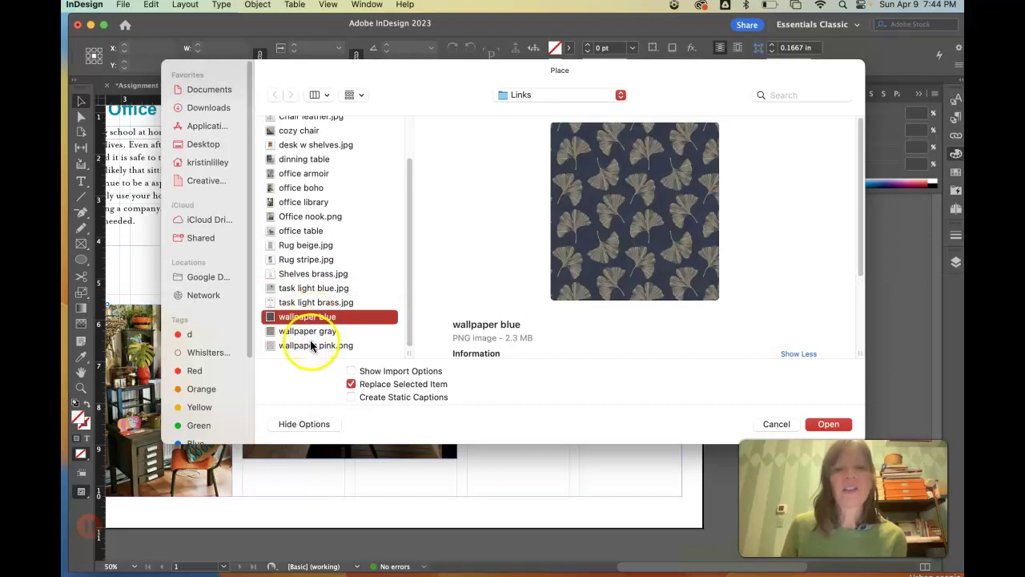
click(313, 345)
Step: Place the wallpaper blue image below the "Office Nook" text at the width of the last column
click(311, 317)
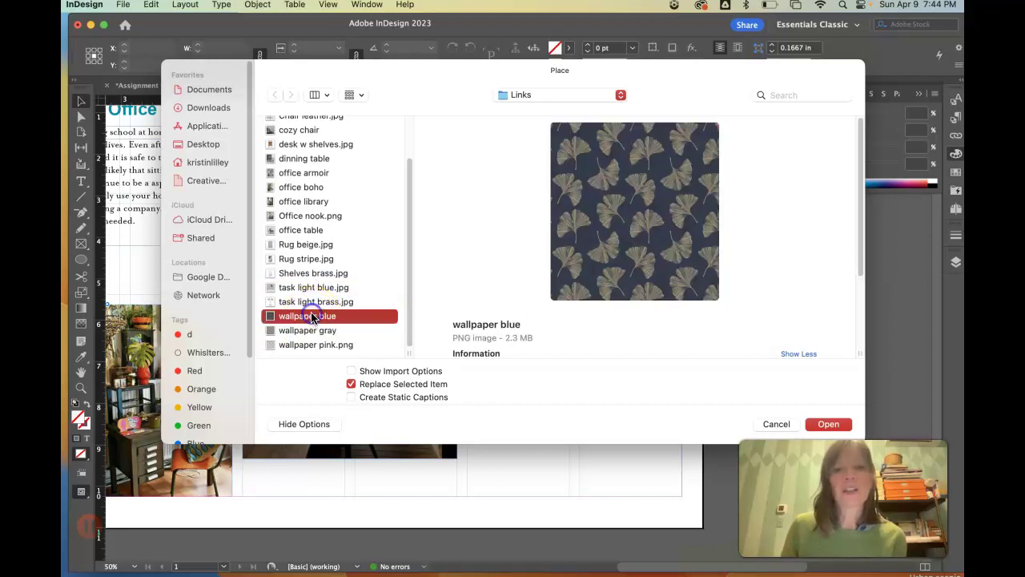
click(827, 425)
drag(580, 297, 681, 402)
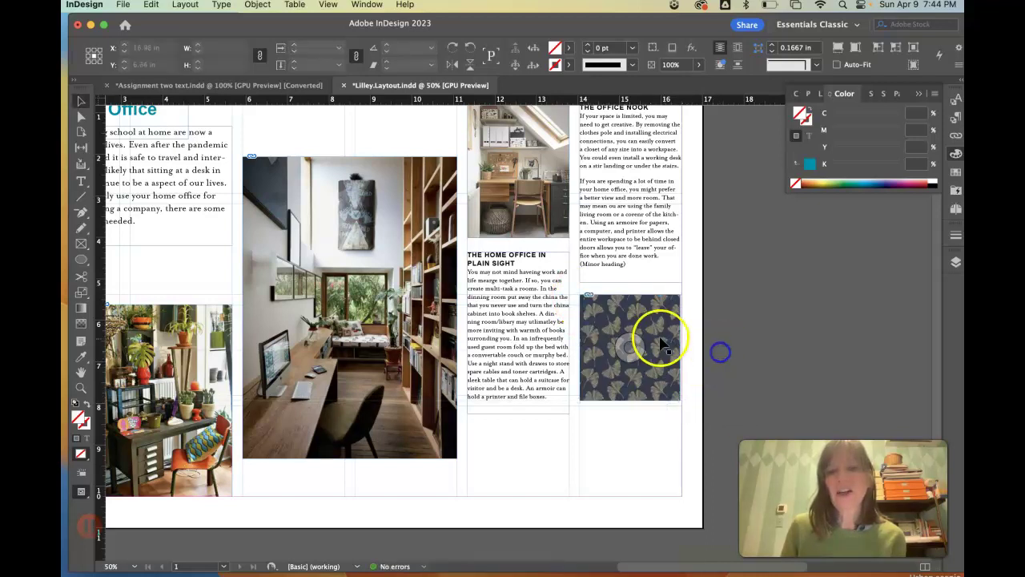
Step: Move the wallpaper to the bottom margin and resize its frame across the last two columns, about 5.17 by 2.19 in
drag(651, 340, 681, 443)
click(590, 417)
drag(576, 392, 577, 405)
Step: Enlarge the wallpaper image inside its frame to about 5.375 in wide and shift it to cover the frame
click(81, 116)
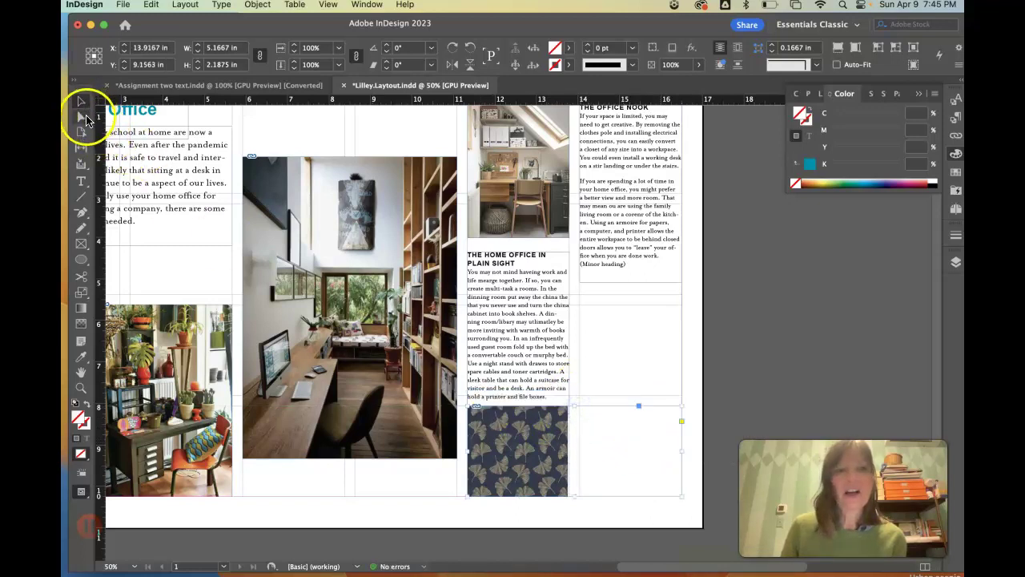
drag(532, 409, 558, 429)
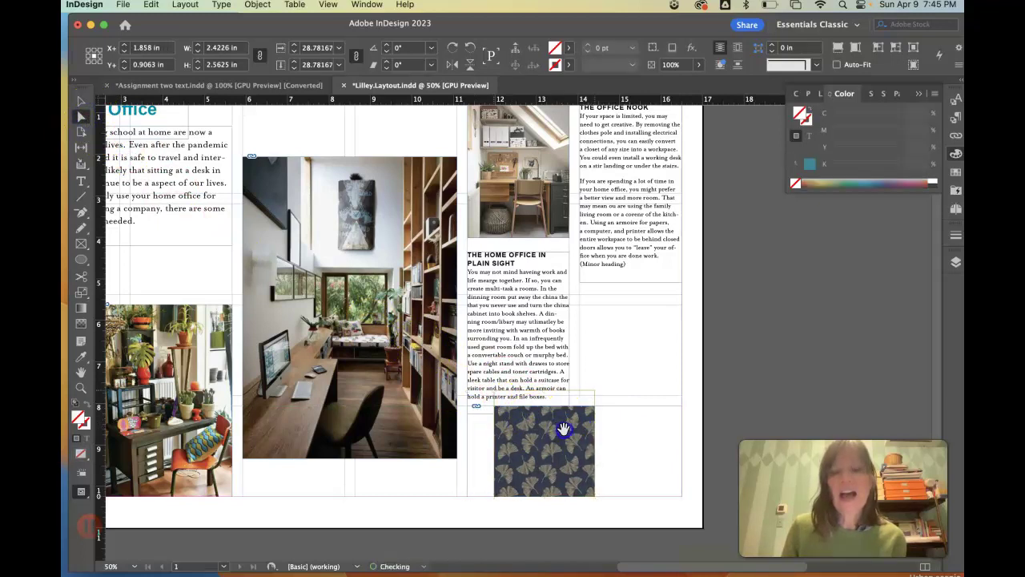
click(199, 48)
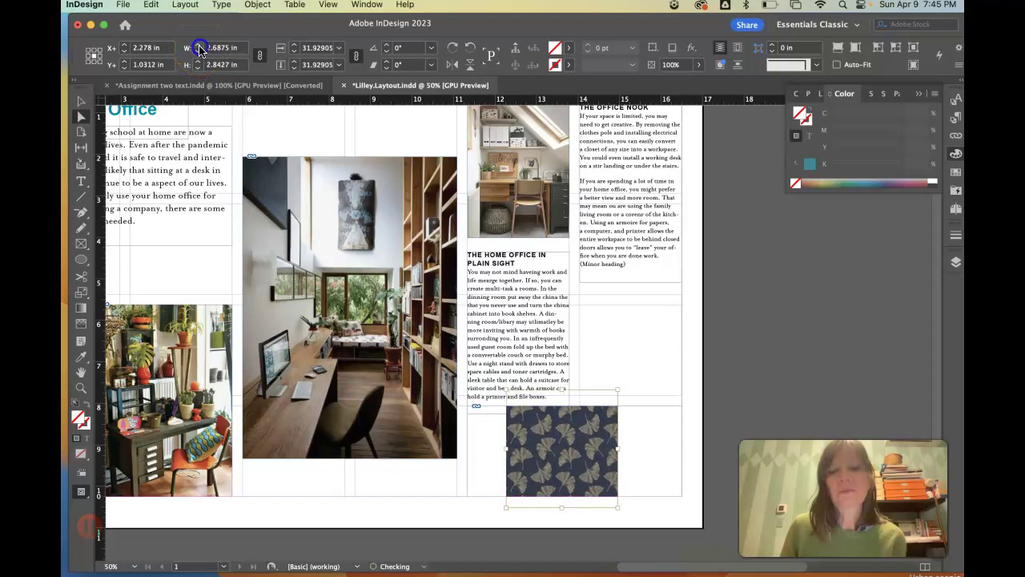
drag(199, 48, 199, 49)
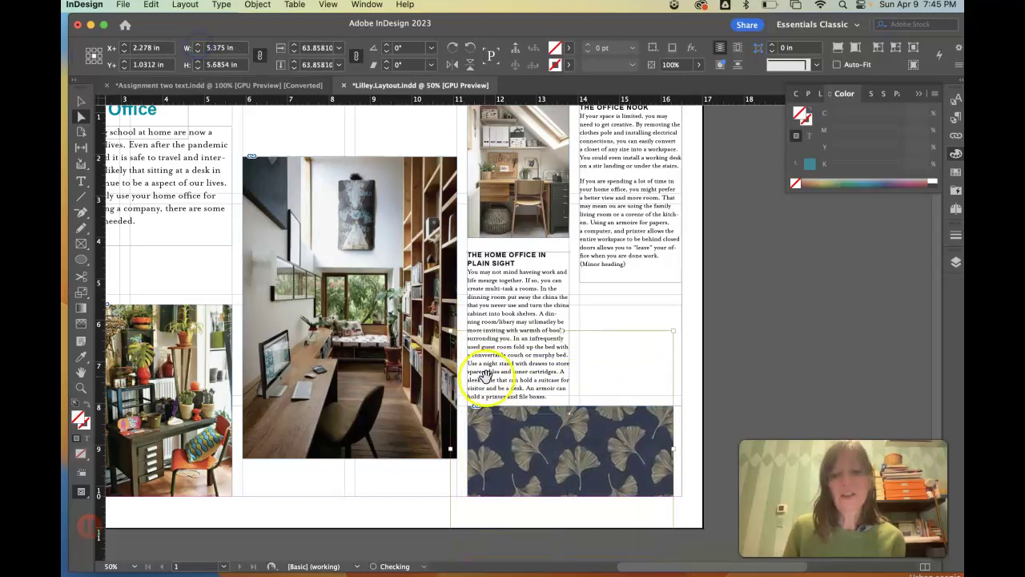
drag(571, 429, 594, 439)
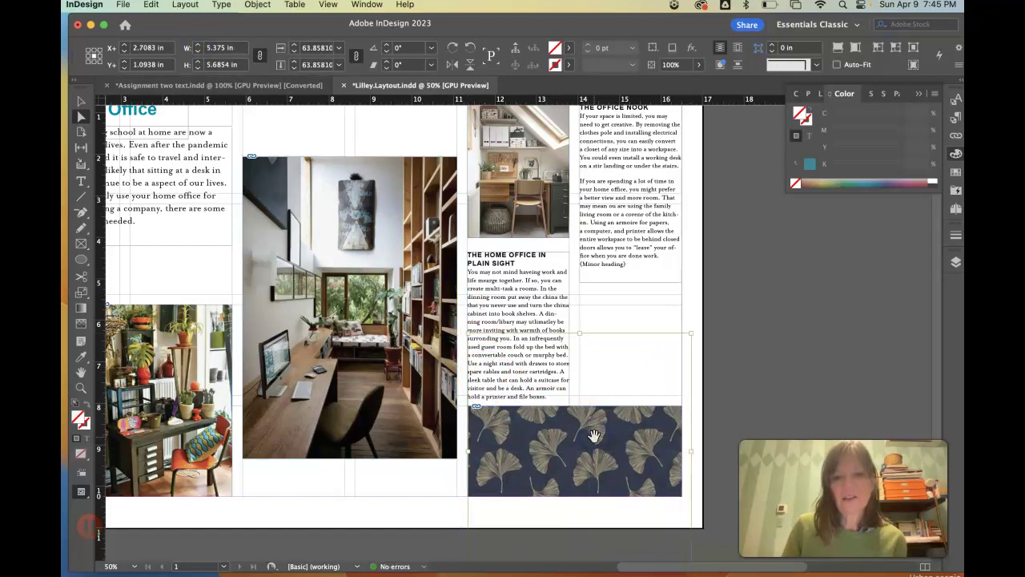
Step: Fine-tune the wallpaper image's size within its frame so the pattern fills the full two-column width
click(198, 70)
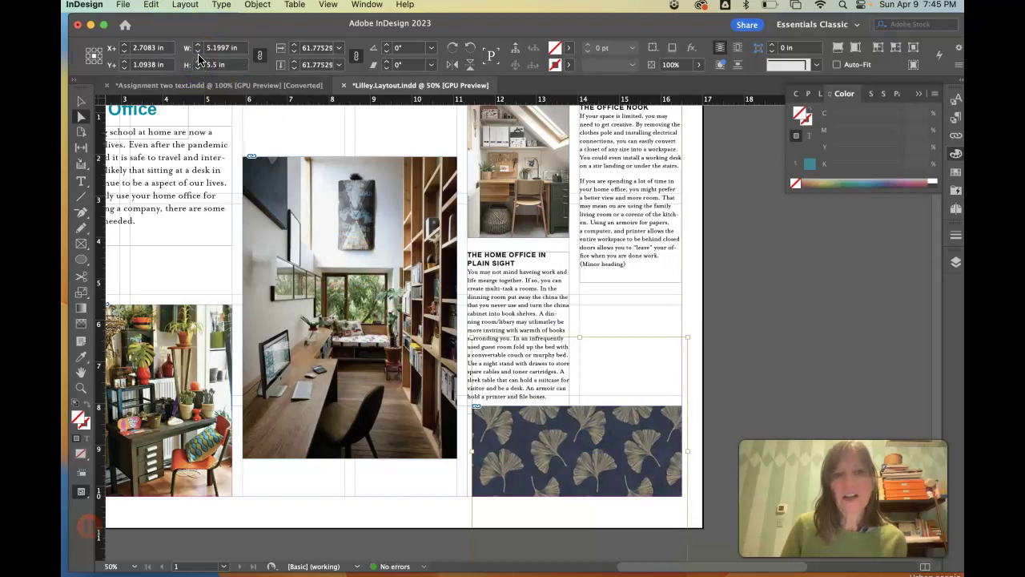
click(198, 62)
click(198, 62)
click(197, 62)
click(740, 340)
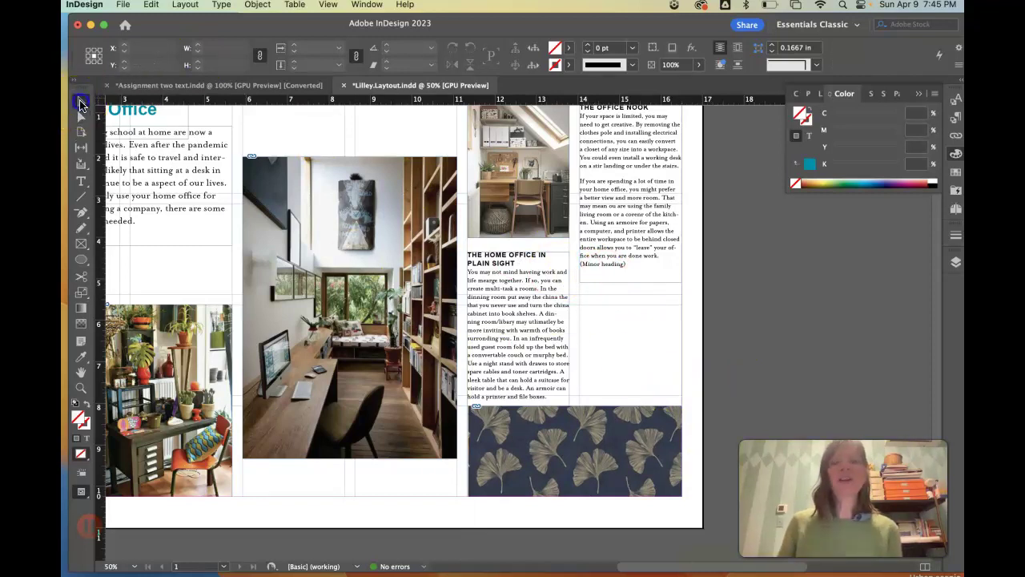
Step: Try extending the wallpaper frame down to the page's bottom edge and undo the change
click(568, 486)
drag(574, 496, 571, 535)
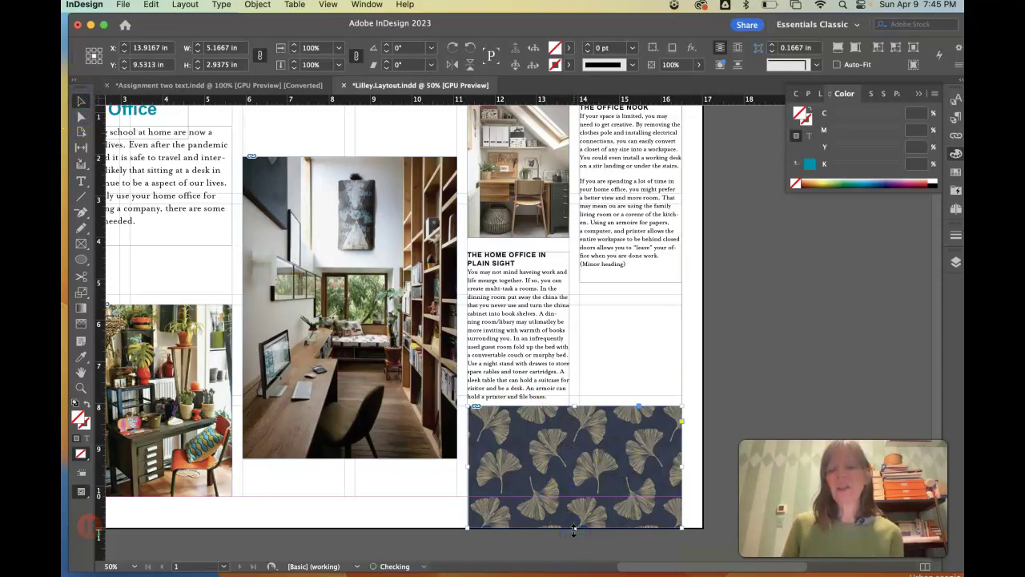
key(super+z)
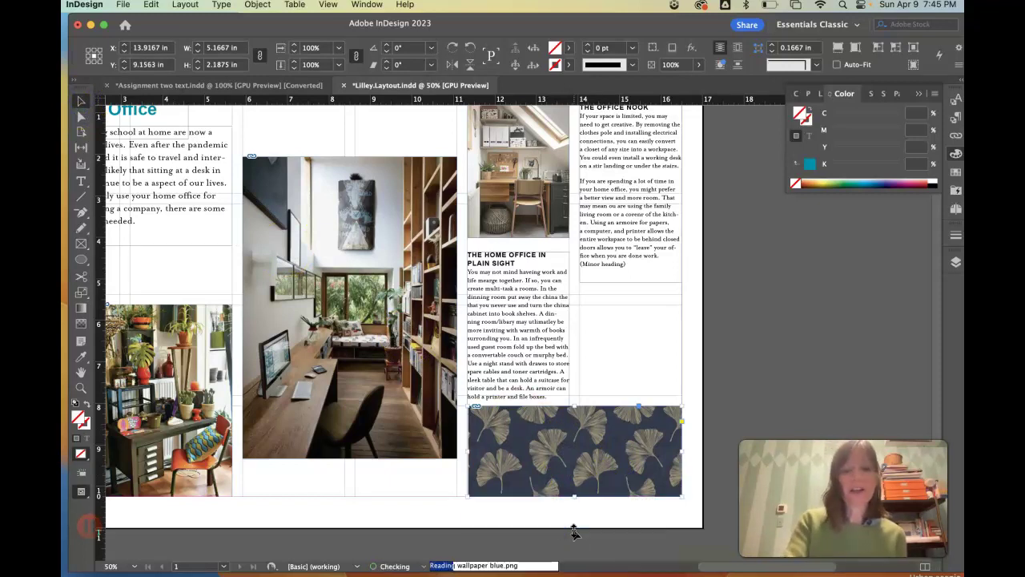
click(698, 393)
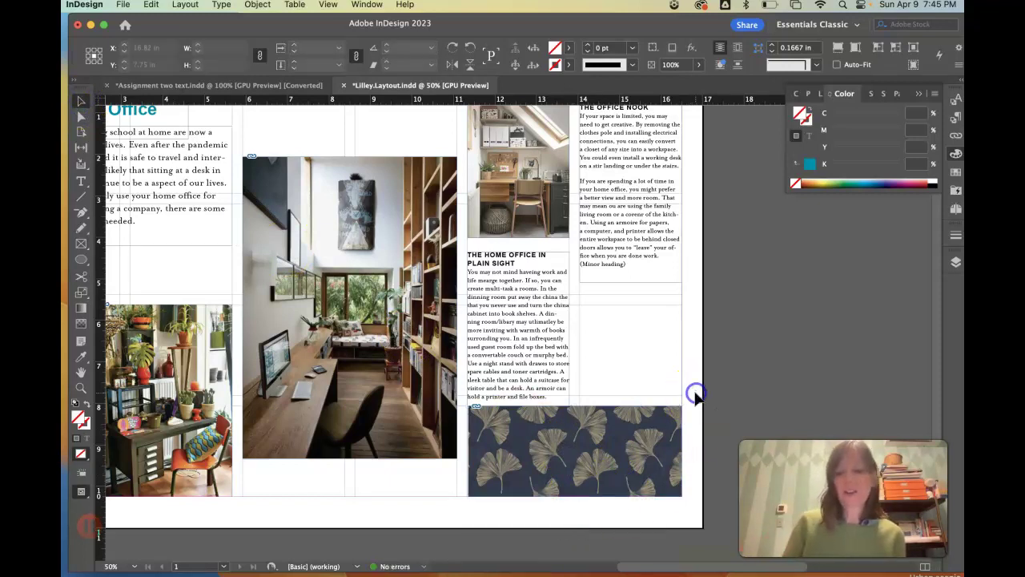
Step: Switch to Preview mode to examine the whole spread without guides and frame edges
key(super+minus)
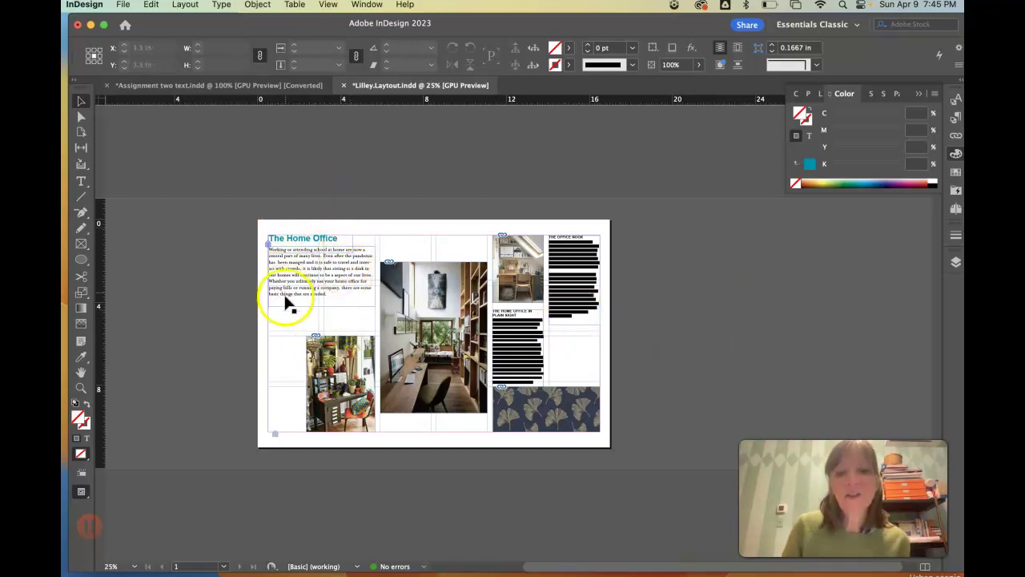
key(w)
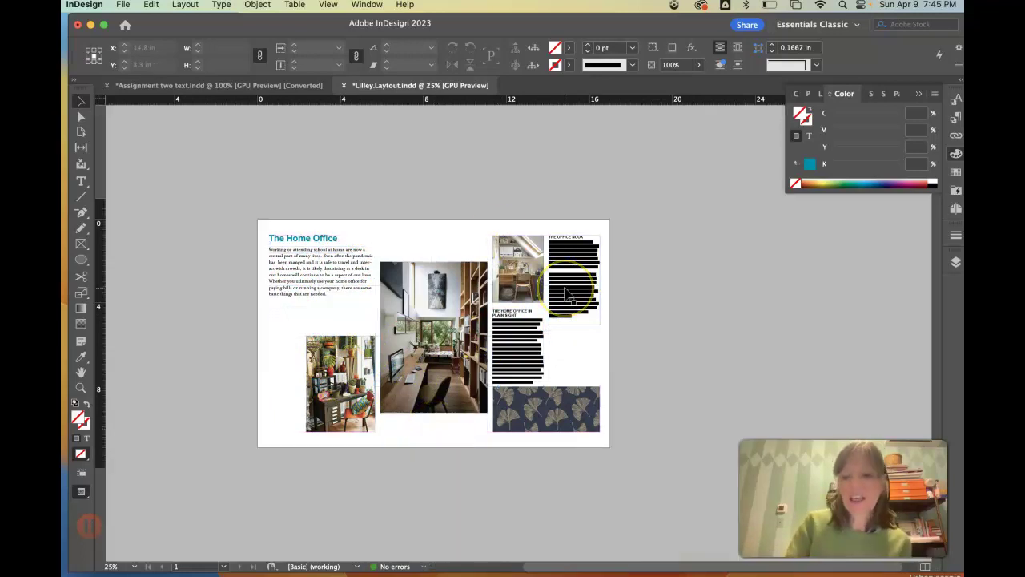
key(super+minus)
key(super+equal)
key(super+equal)
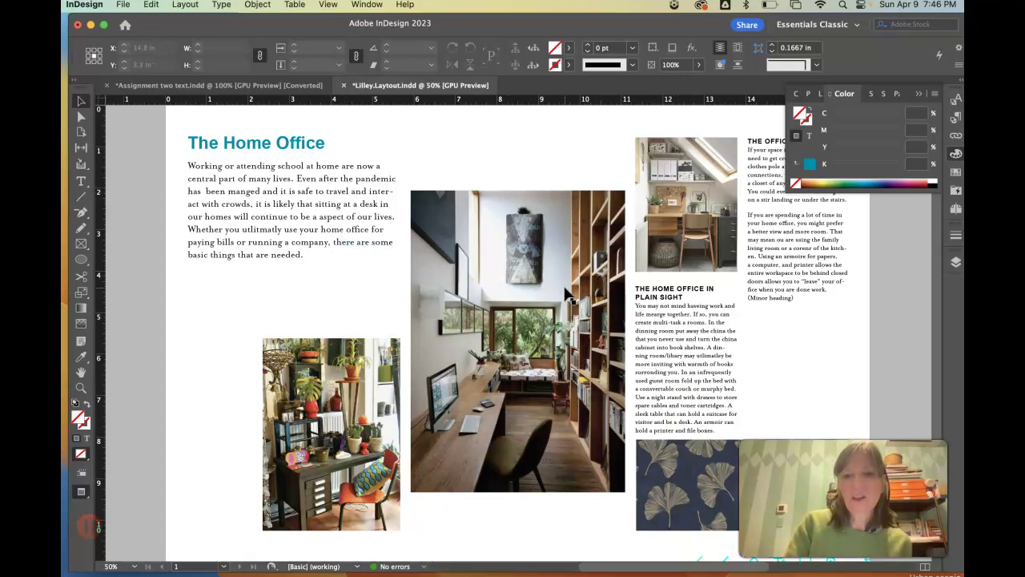
Step: Move the "The Home Office in Plain Sight" text block to the page's left column, beneath the intro paragraph
scroll(565, 294, right, 3)
scroll(564, 293, up, 1)
scroll(583, 289, left, 1)
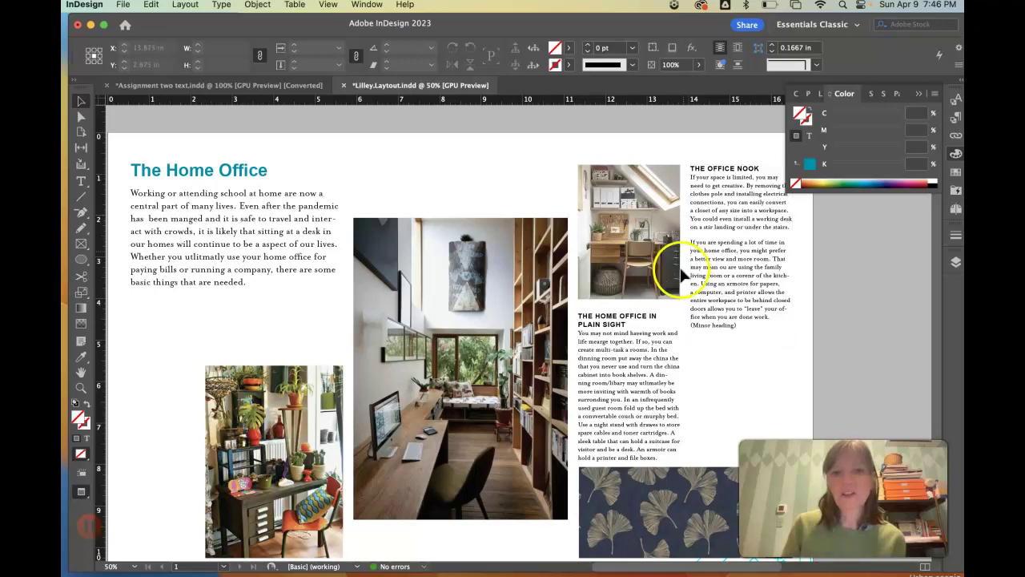
click(624, 345)
drag(615, 344, 277, 336)
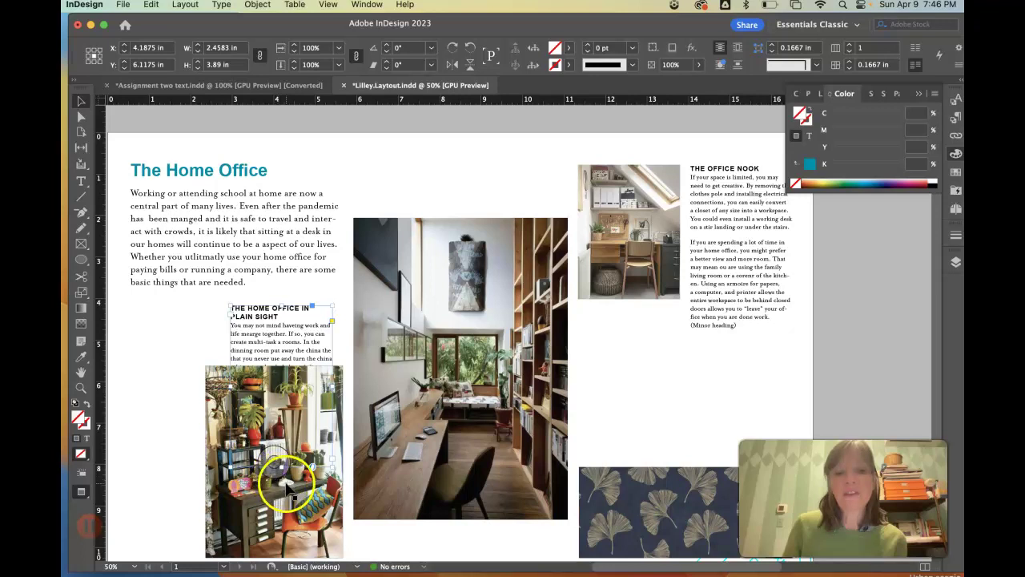
drag(287, 350, 555, 342)
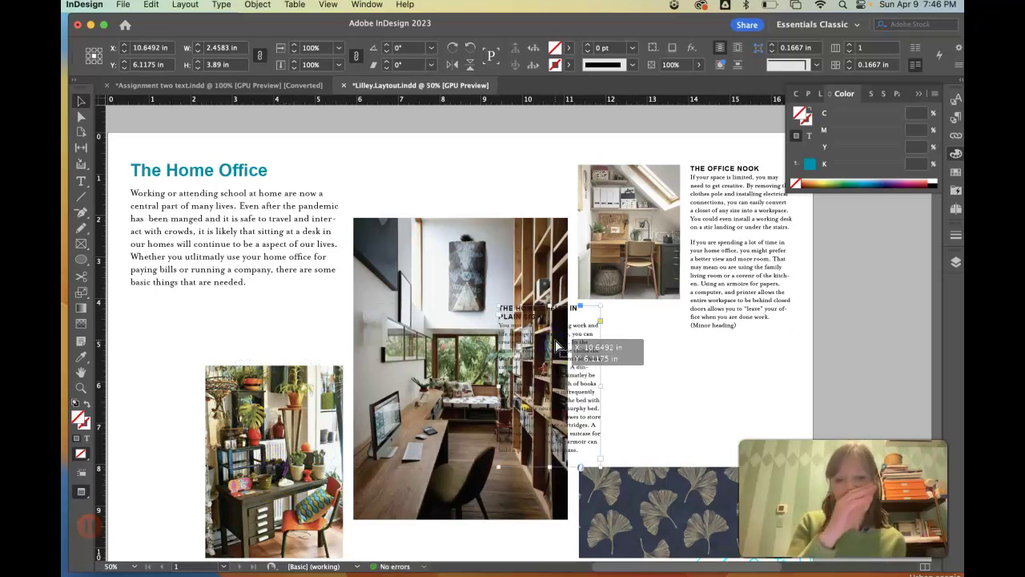
drag(555, 343, 555, 343)
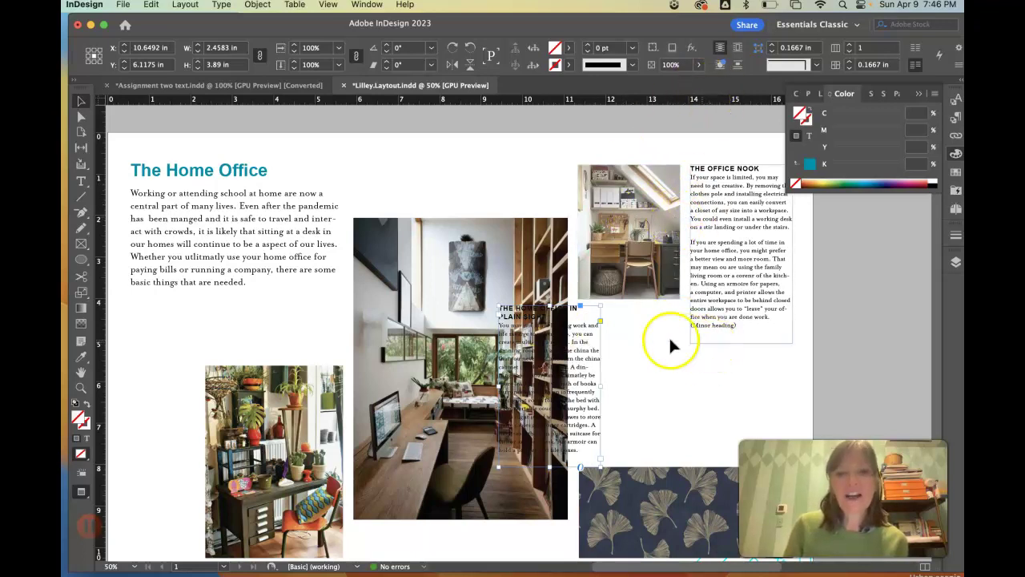
drag(577, 361, 208, 355)
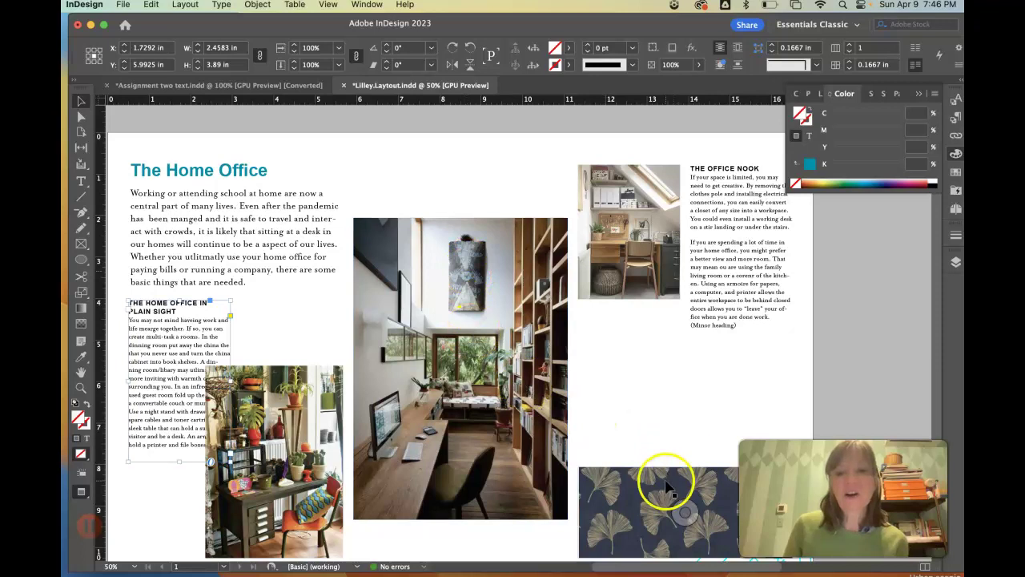
Step: Place "The Office Nook" text beneath the attic desk photo, then shift it rightward together with the plant-desk and large central photos
drag(727, 204, 614, 354)
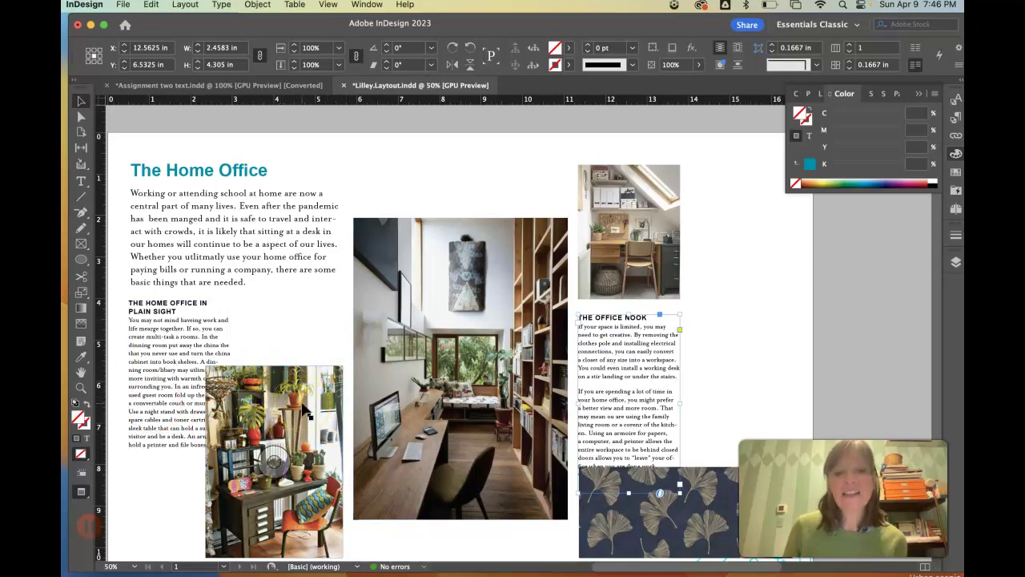
drag(375, 343, 432, 348)
key(w)
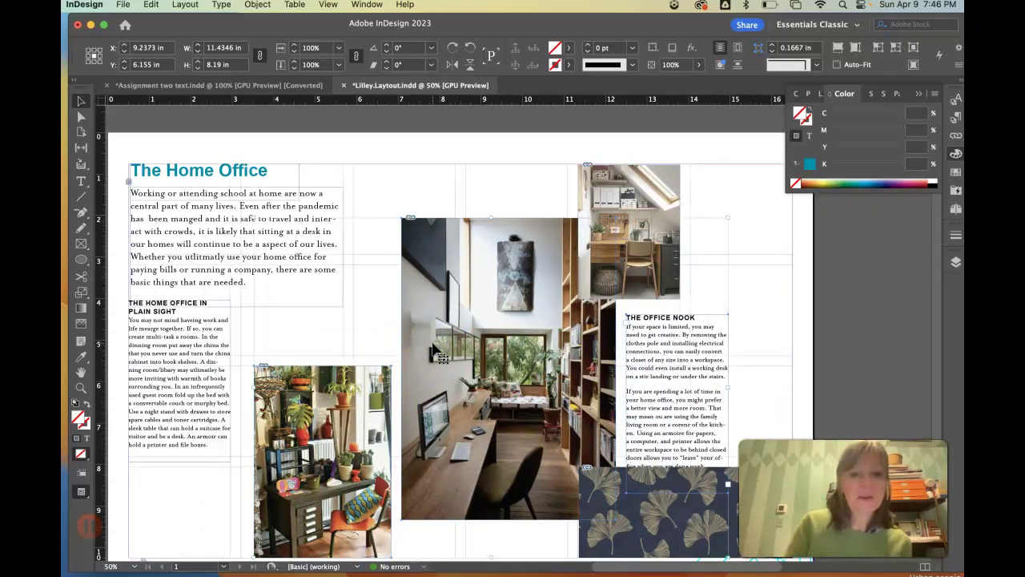
click(376, 387)
drag(372, 385, 360, 384)
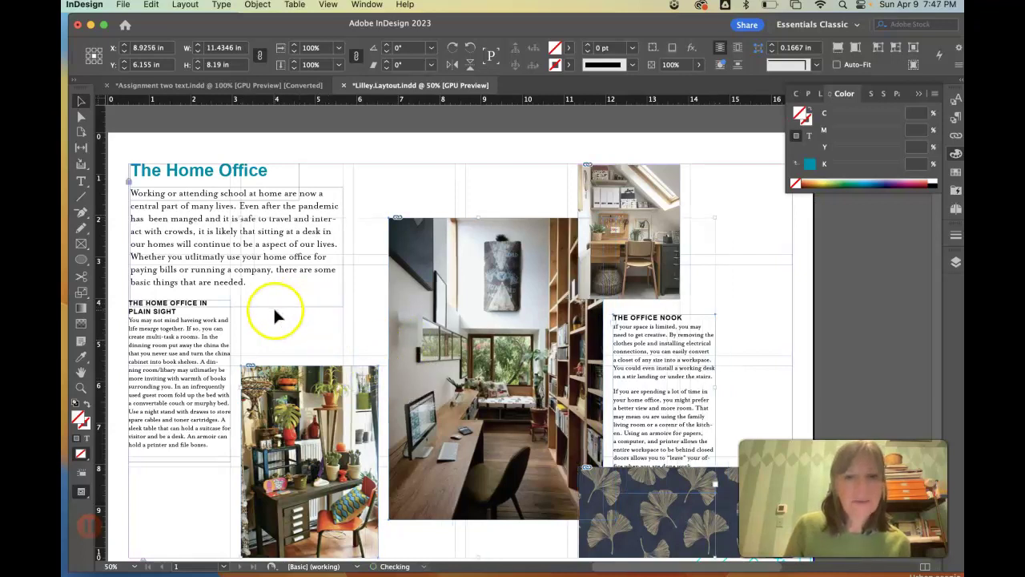
click(211, 484)
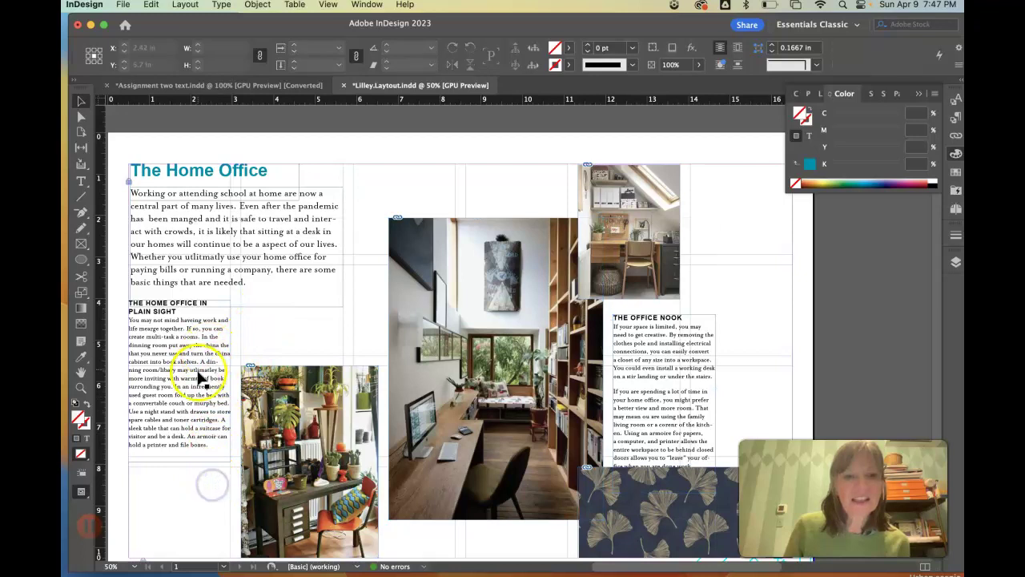
Step: Lower the "Plain Sight" text block slightly below the intro and align the attic desk photo above "The Office Nook" text
drag(200, 376, 200, 396)
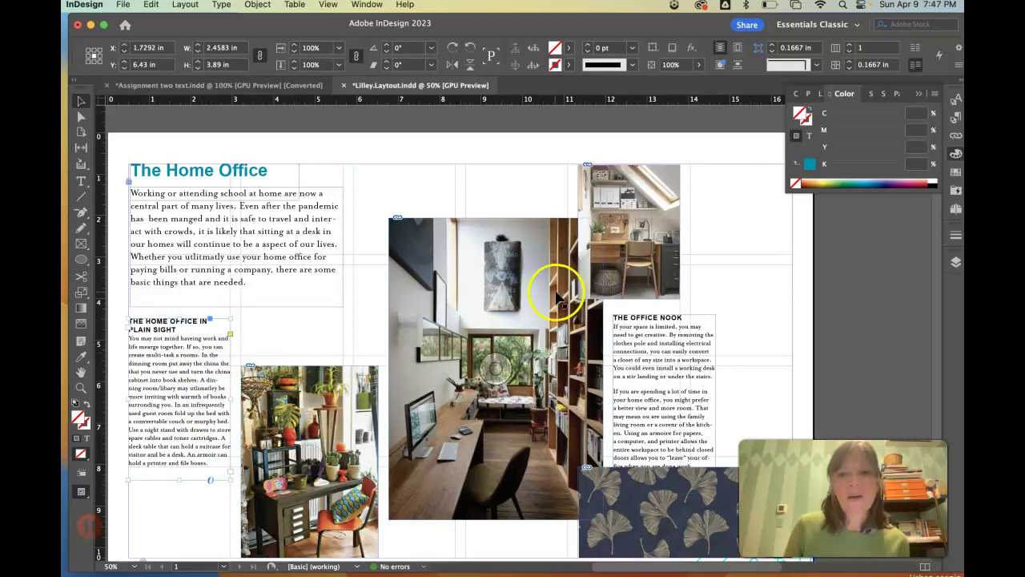
drag(671, 212, 709, 212)
click(627, 298)
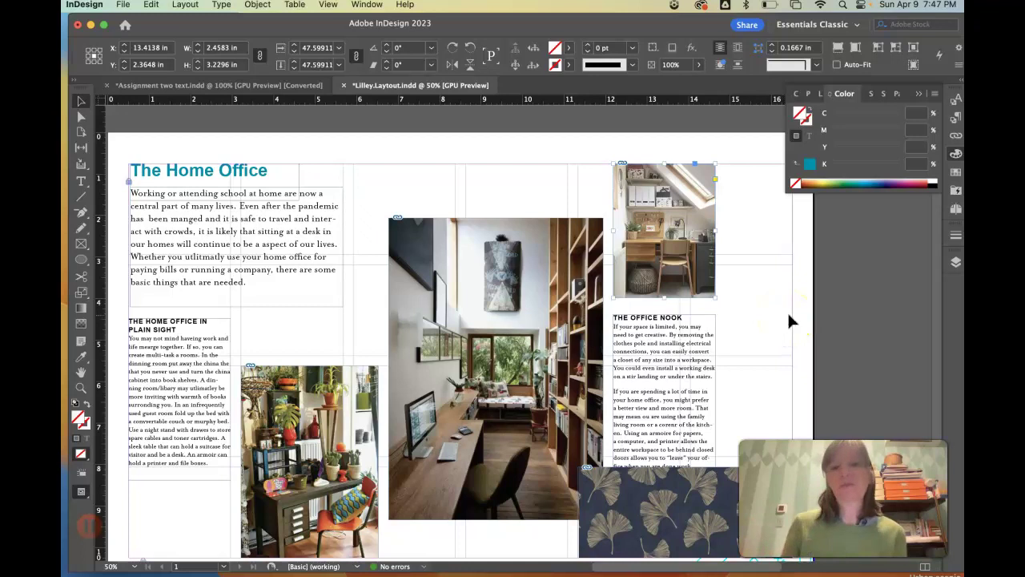
Step: Move the wallpaper image off the layout past the page's right edge and preview the spread without guides
drag(638, 501, 821, 318)
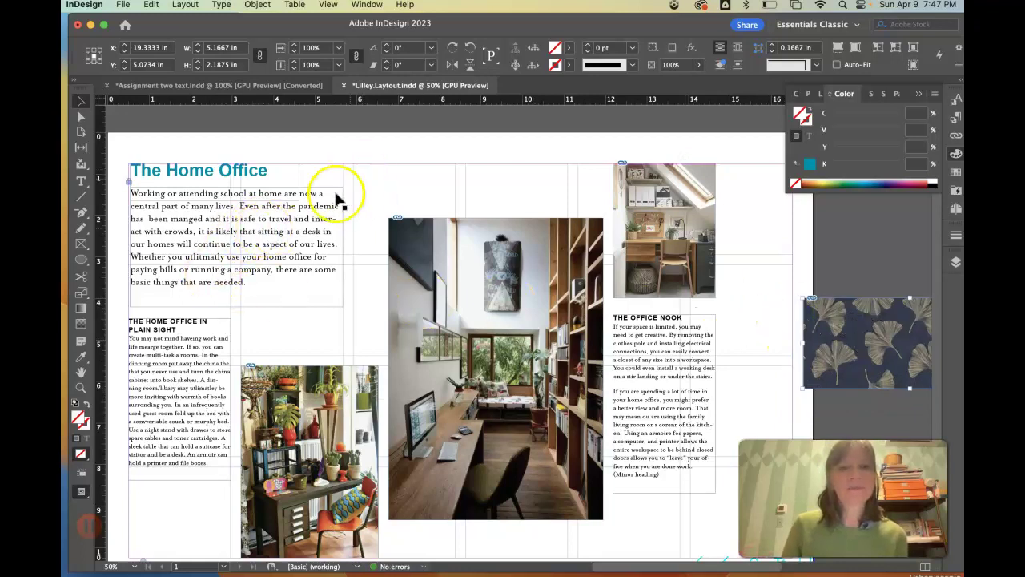
click(385, 158)
key(w)
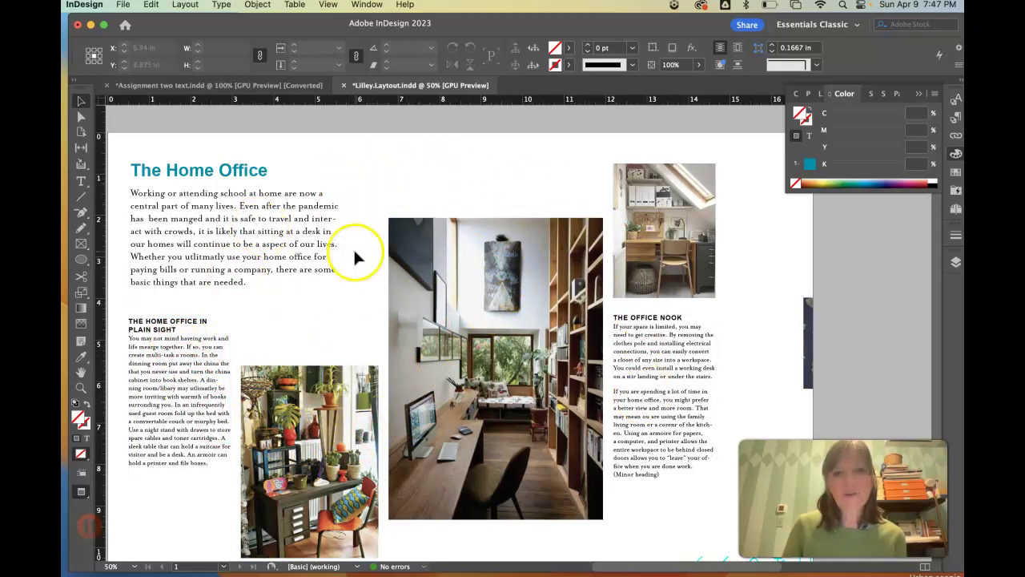
Step: Widen the intro paragraph's frame to about 5.83 in and move the "The Home Office" heading right to align with the plant-desk photo
click(318, 244)
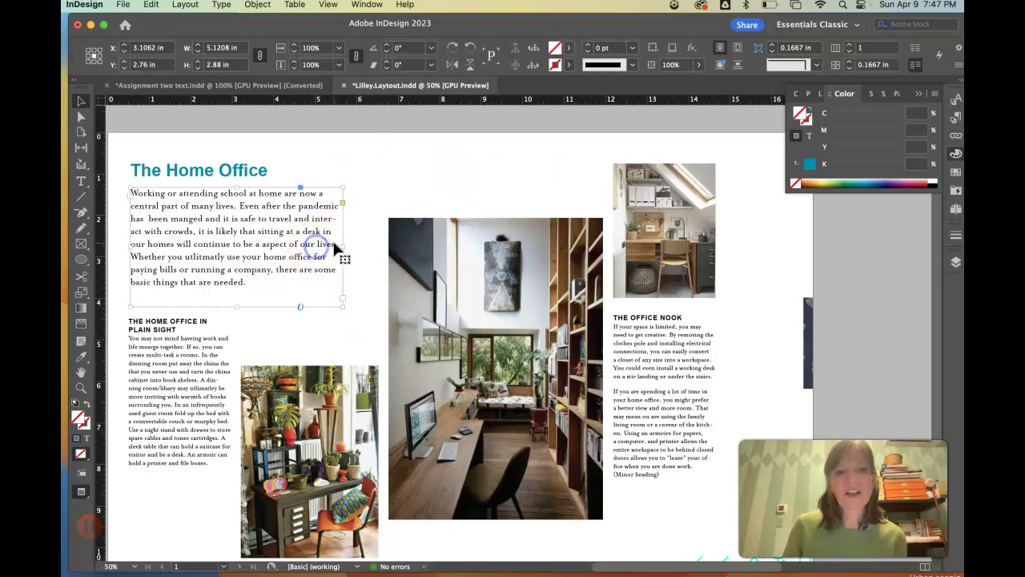
drag(342, 244, 371, 246)
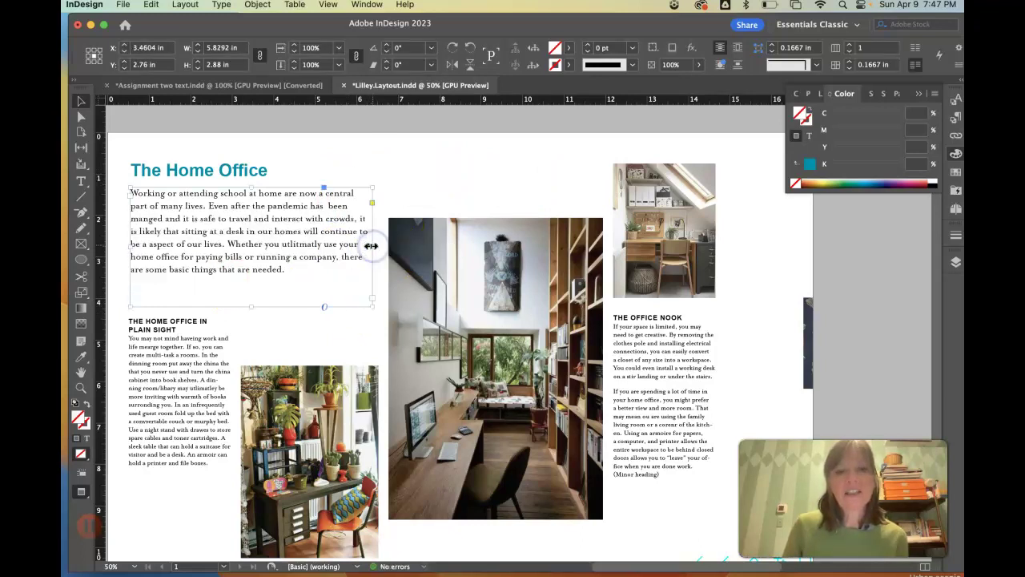
click(189, 174)
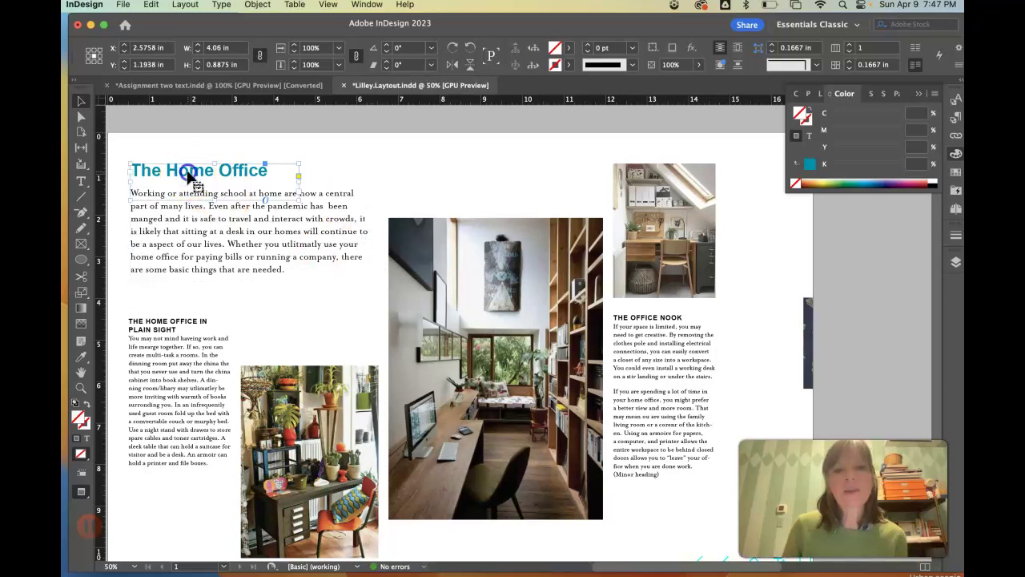
drag(189, 175, 299, 173)
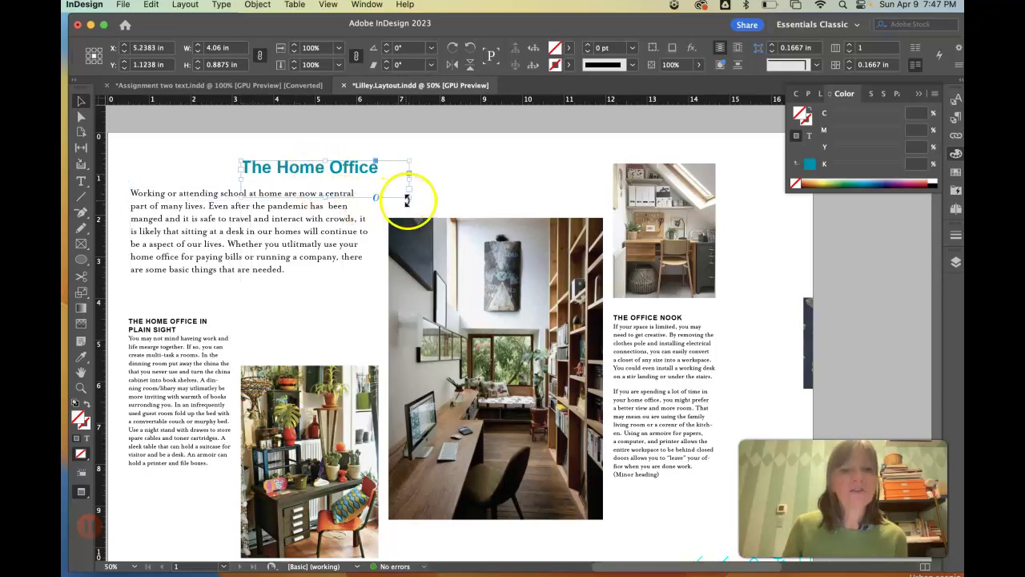
Step: Set the "The Home Office" heading's font size to 48 pt
click(81, 181)
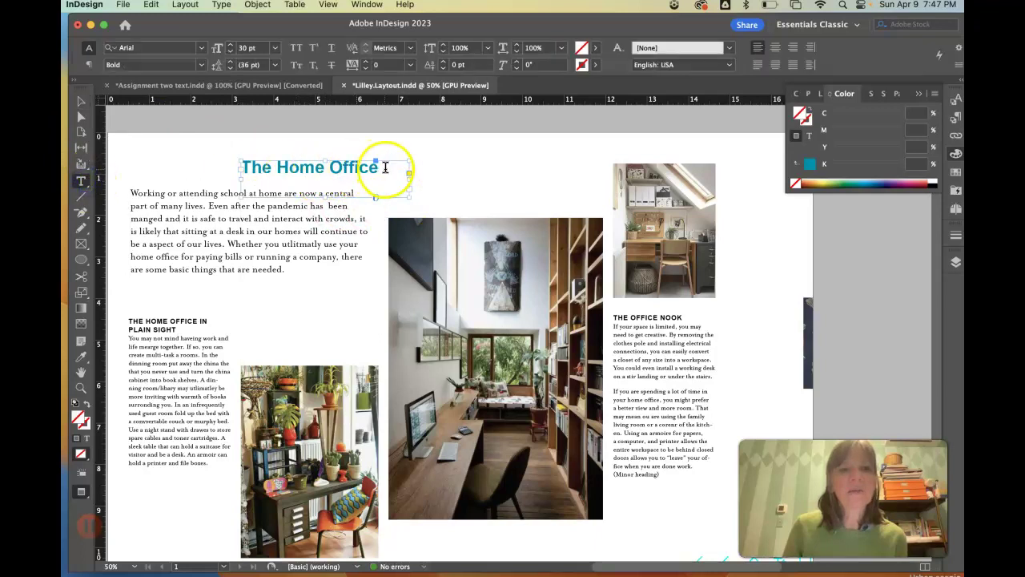
drag(379, 167, 241, 158)
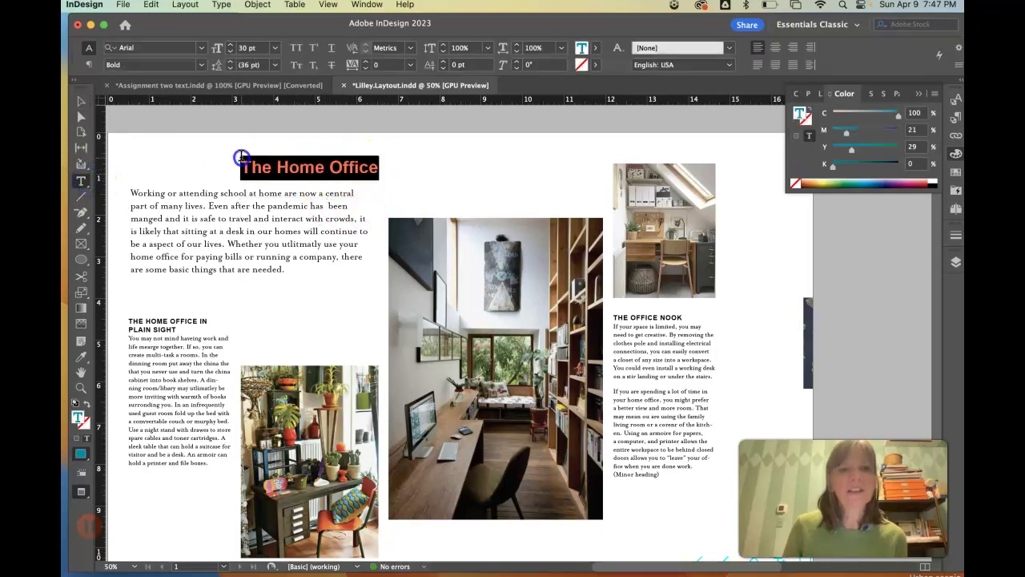
click(274, 47)
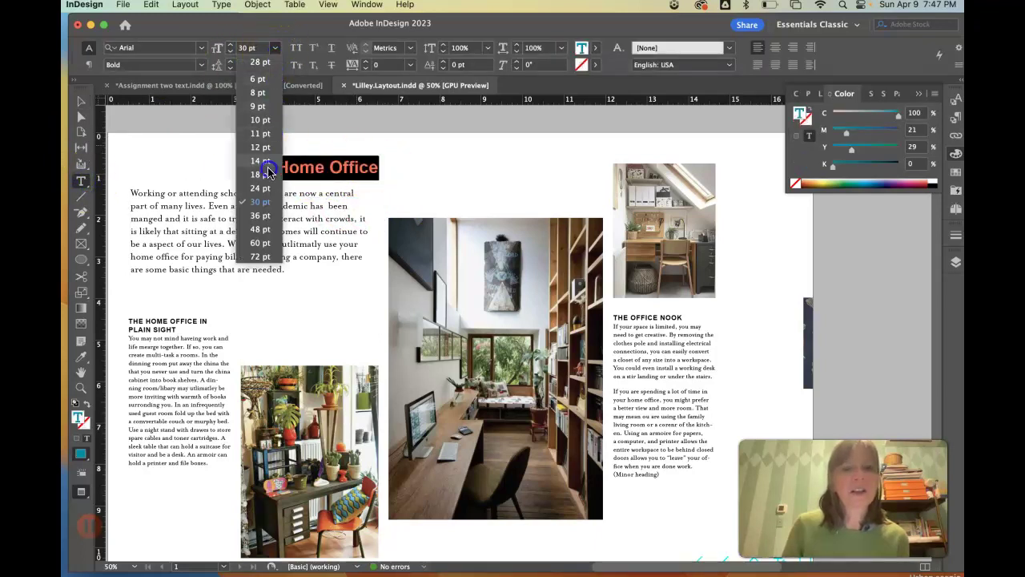
click(258, 230)
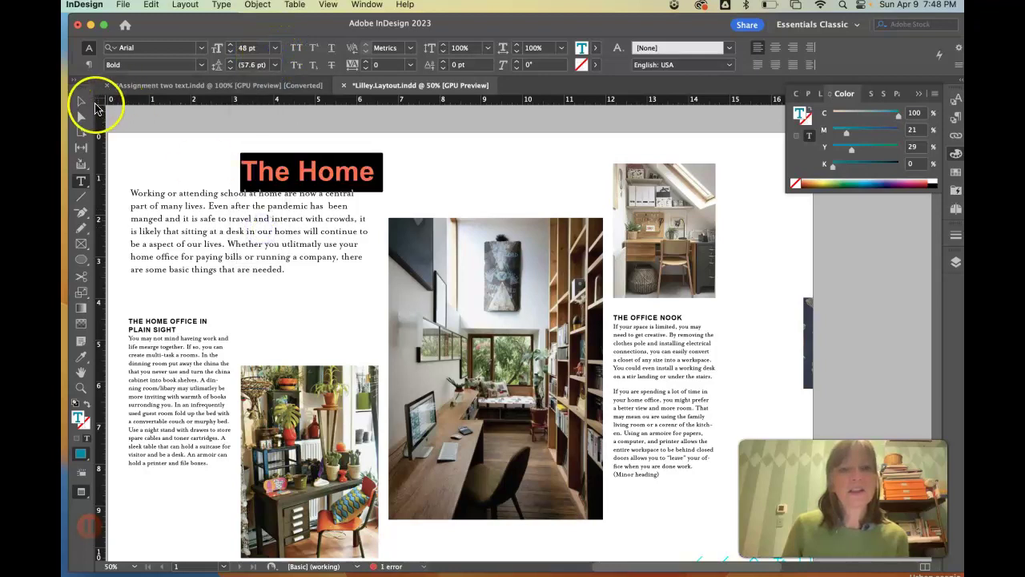
Step: Set the title text to 42 pt and widen its frame to about 5.29 in so "The Home Office" fits on one line
click(230, 52)
click(230, 52)
click(230, 51)
click(230, 51)
click(230, 51)
click(230, 51)
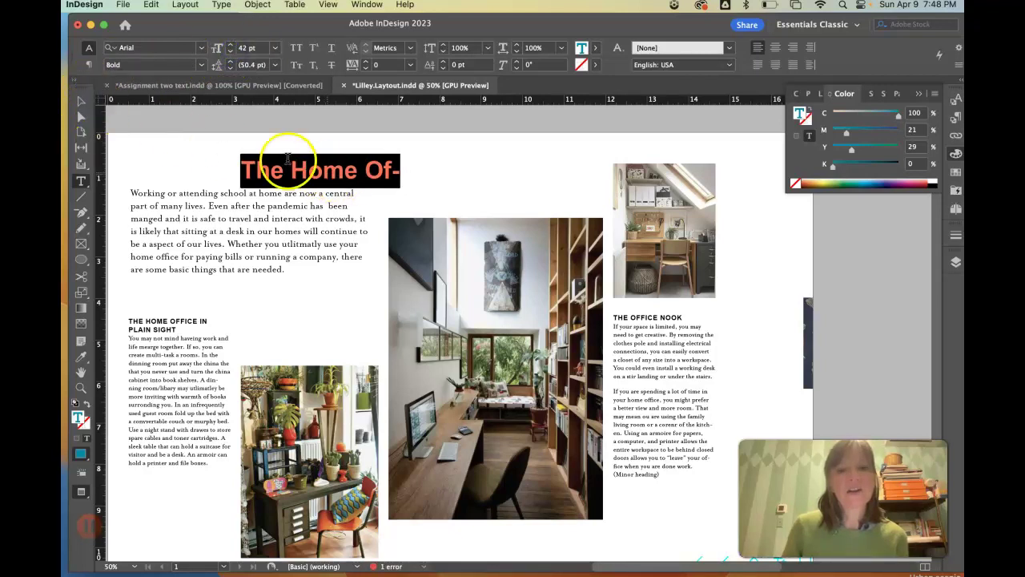
click(82, 102)
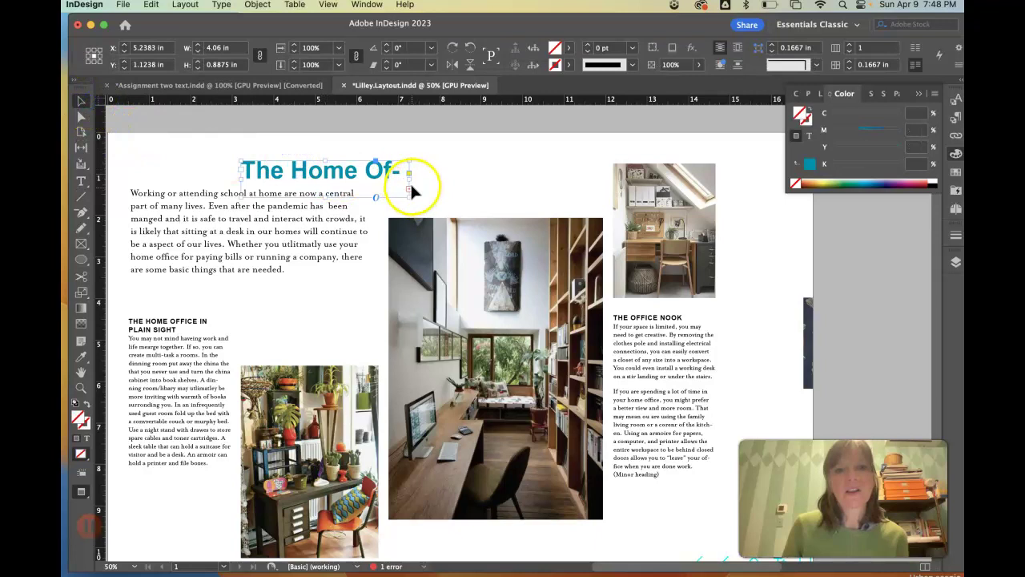
drag(409, 174, 461, 174)
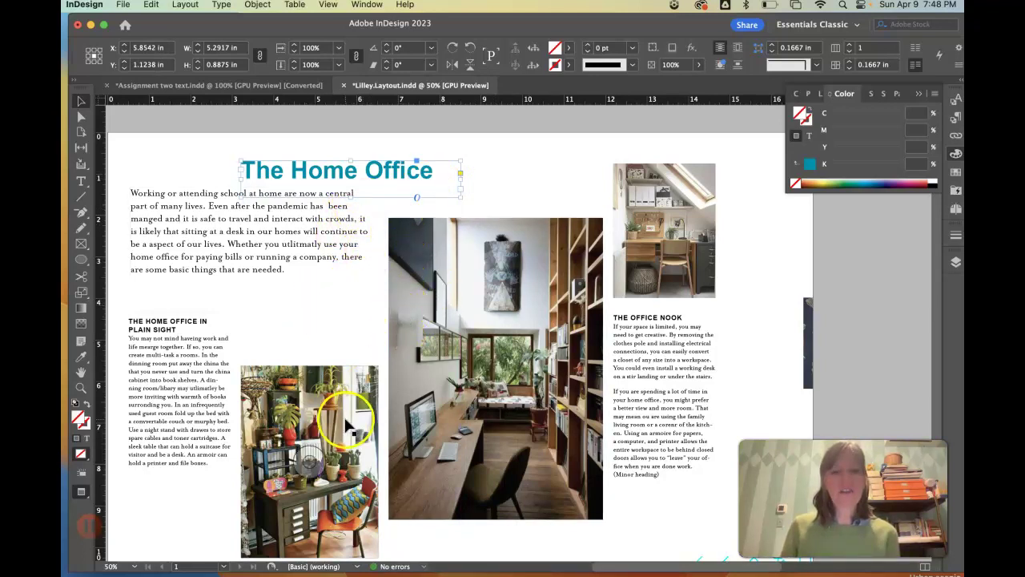
Step: Move the plant-filled desk photo up below the introduction and lower the "Home Office in Plain Sight" text to about Y 7.64 in
scroll(341, 426, down, 1)
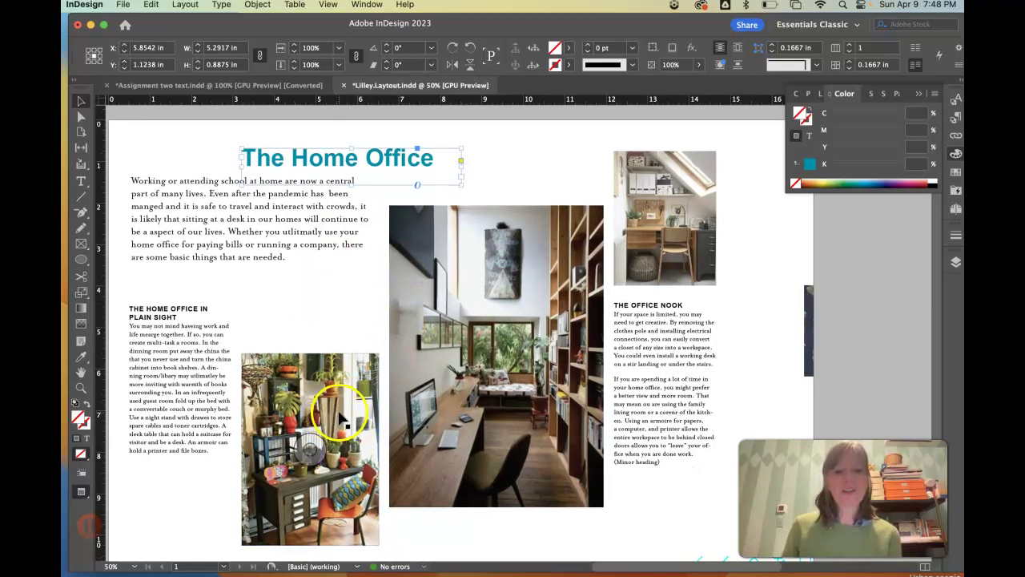
drag(345, 413, 327, 319)
drag(206, 344, 206, 366)
drag(205, 373, 206, 367)
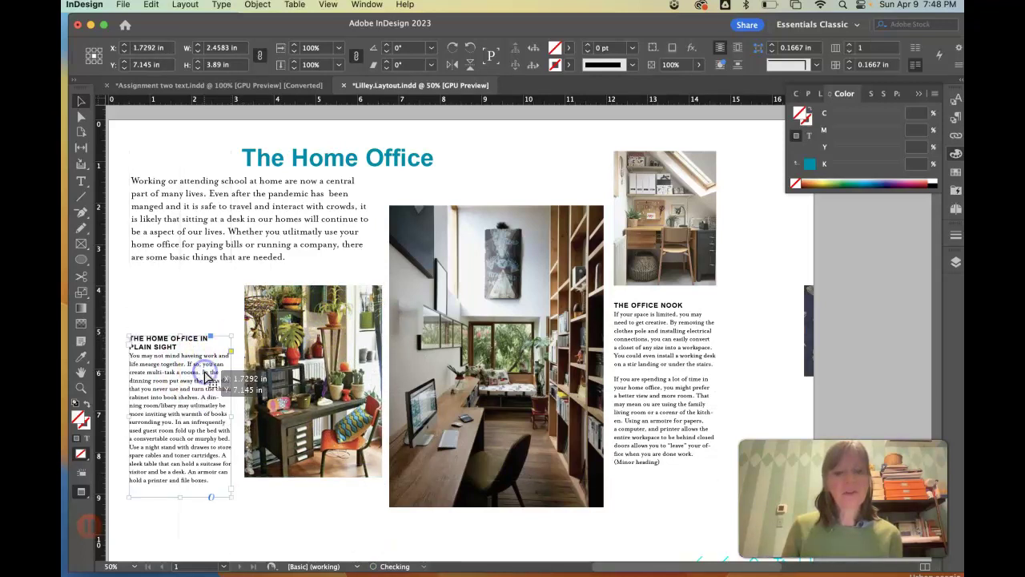
scroll(173, 298, left, 1)
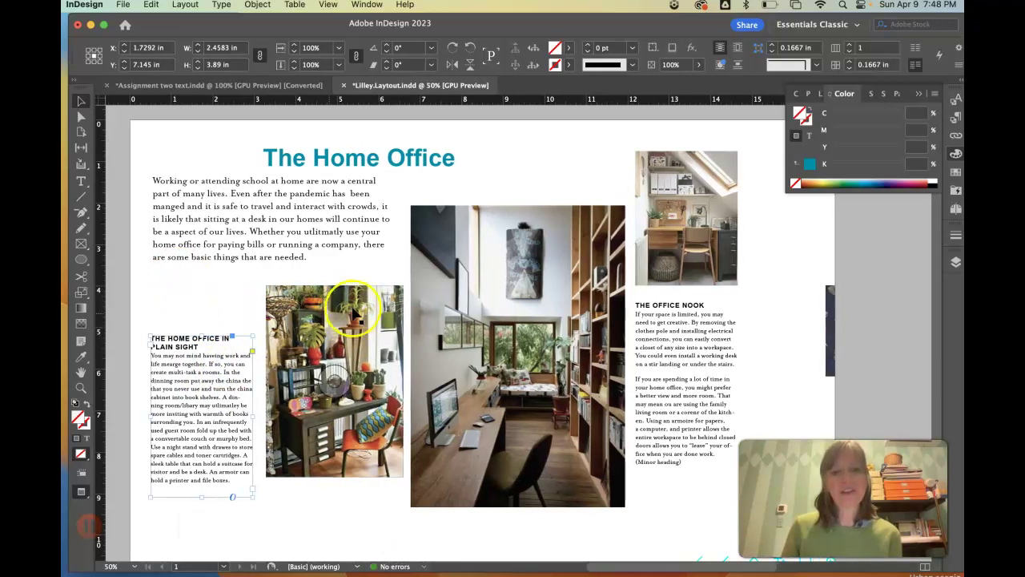
click(210, 131)
click(181, 303)
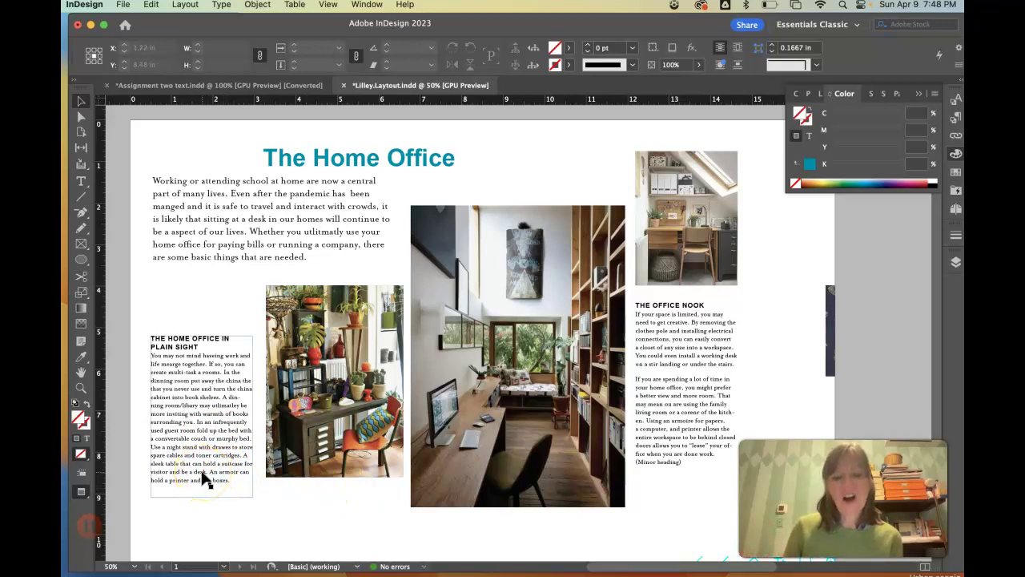
drag(208, 457, 207, 479)
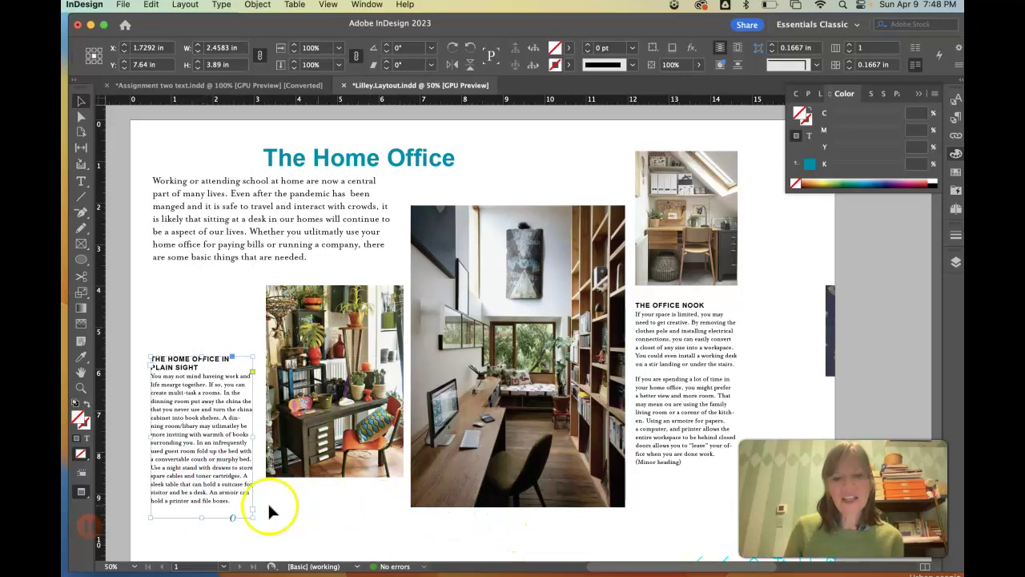
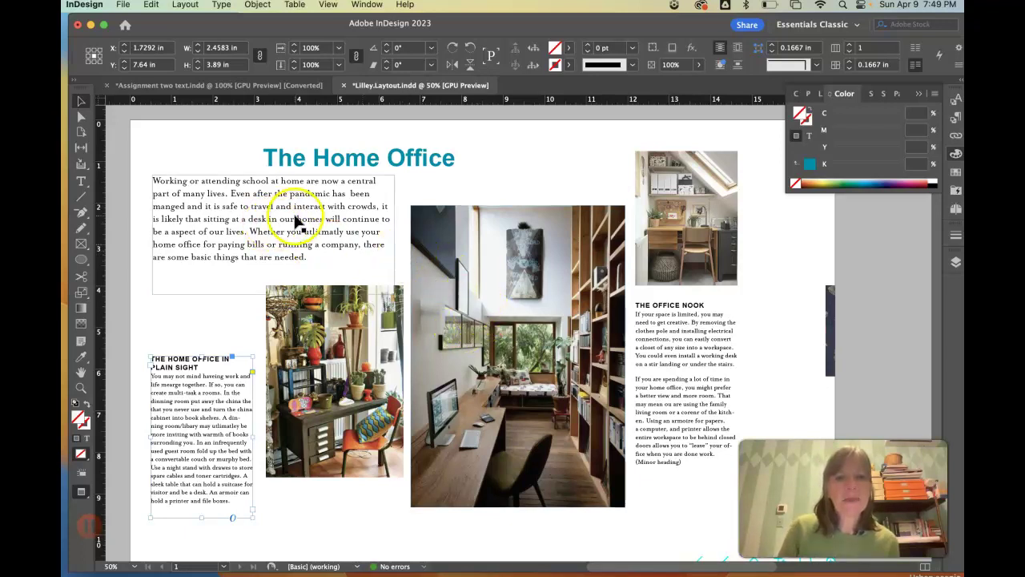
Step: Move the introductory paragraph down slightly and raise the title to about X 5.92 in, Y 0.92 in
drag(296, 221, 296, 233)
drag(394, 160, 391, 149)
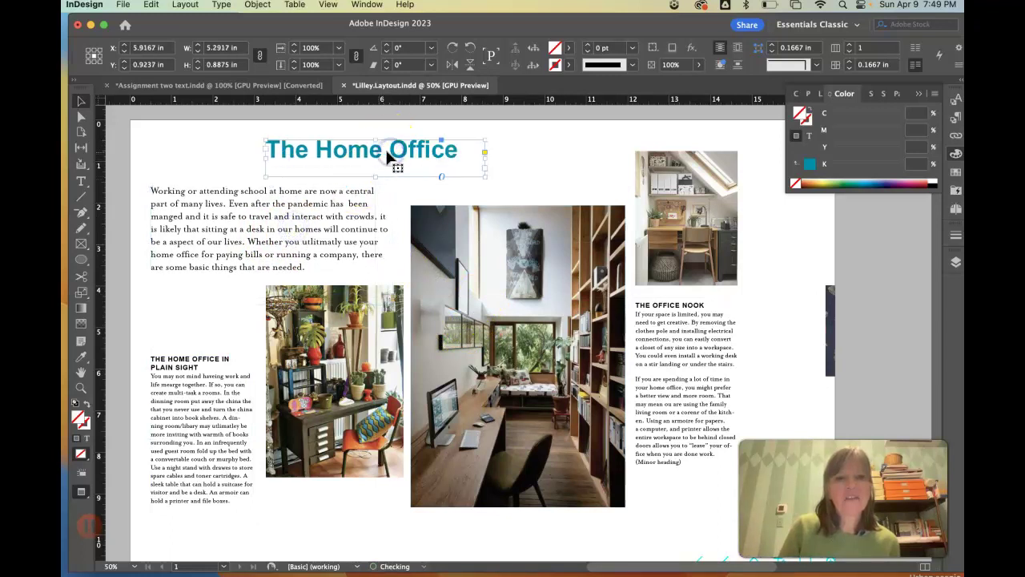
click(574, 167)
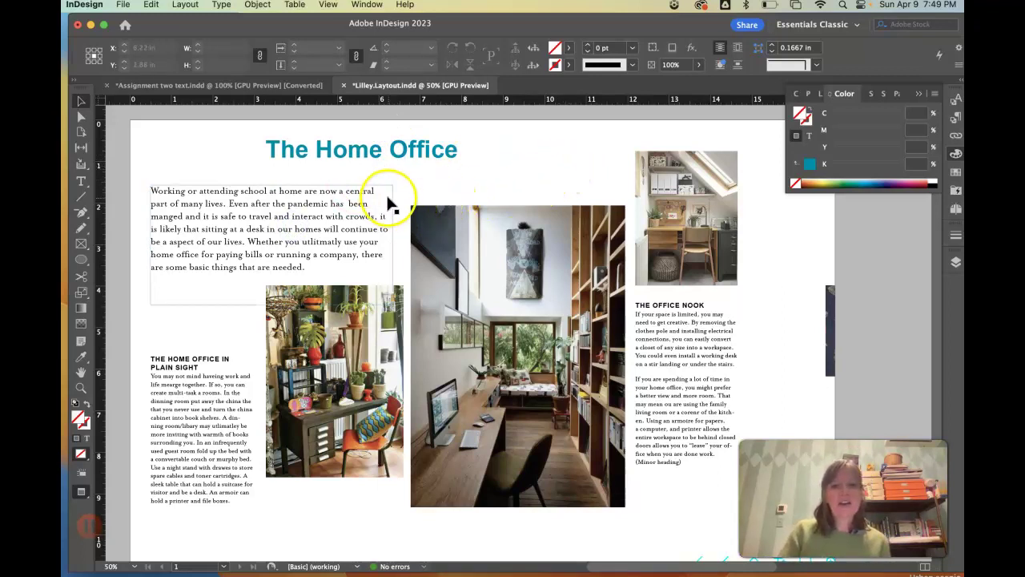
Step: Try the large central bookshelf photo slightly higher and return it to its original position
click(481, 220)
drag(480, 216, 482, 203)
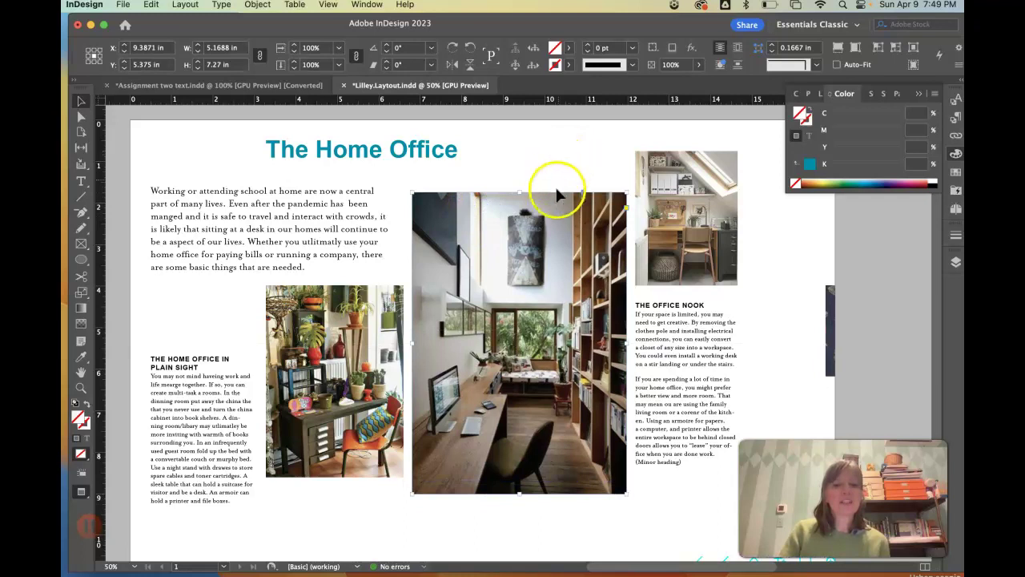
drag(548, 212, 549, 224)
key(Left)
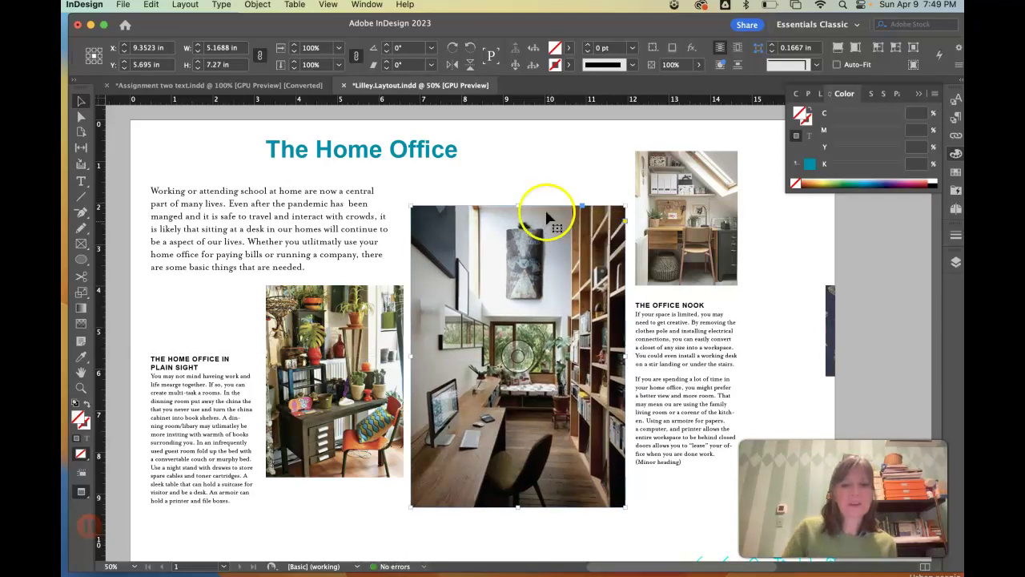
Step: Shift the introductory paragraph back up slightly beneath the title and deselect it
click(259, 192)
drag(258, 192, 258, 180)
click(579, 159)
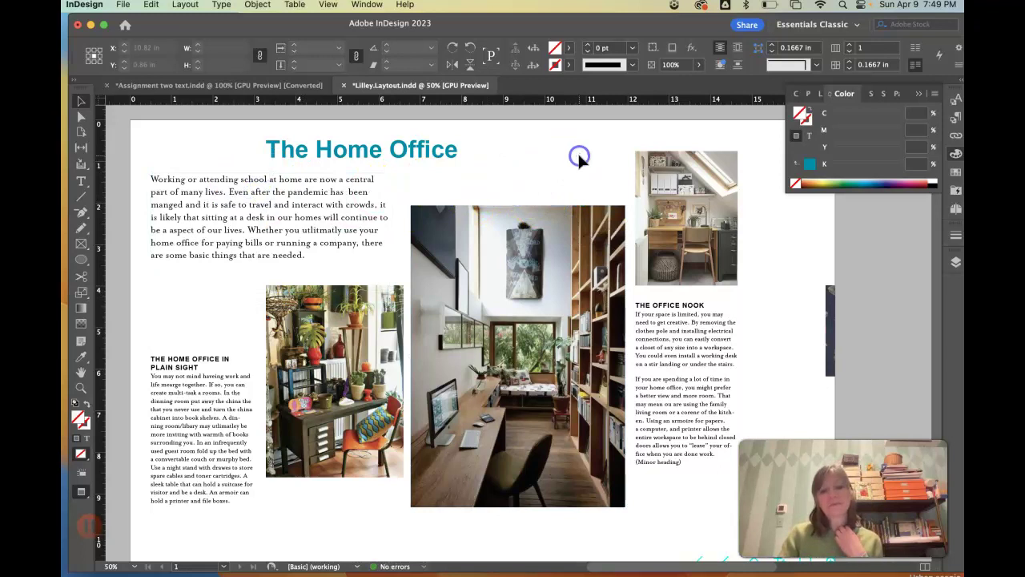
Step: Move the office nook photo to about X 13.60 in, Y 2.89 in and align its text beneath it at about Y 7.11 in
click(702, 320)
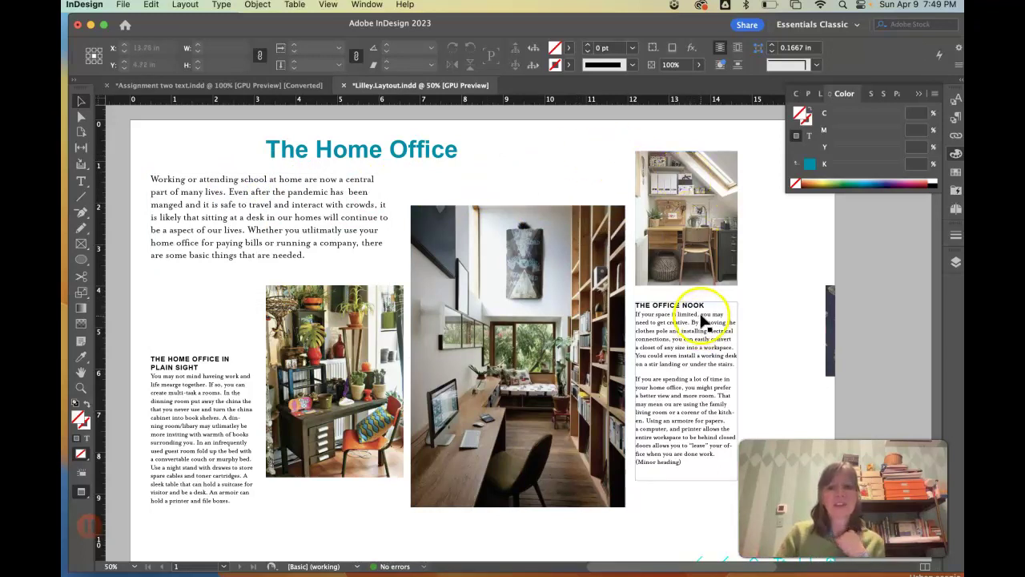
drag(676, 362, 676, 397)
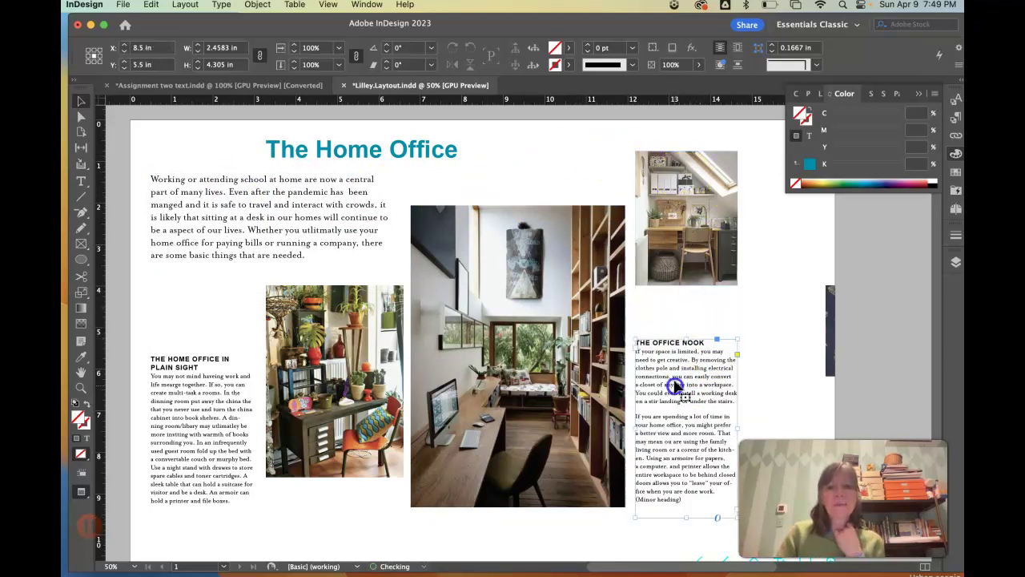
click(691, 171)
drag(692, 170, 702, 189)
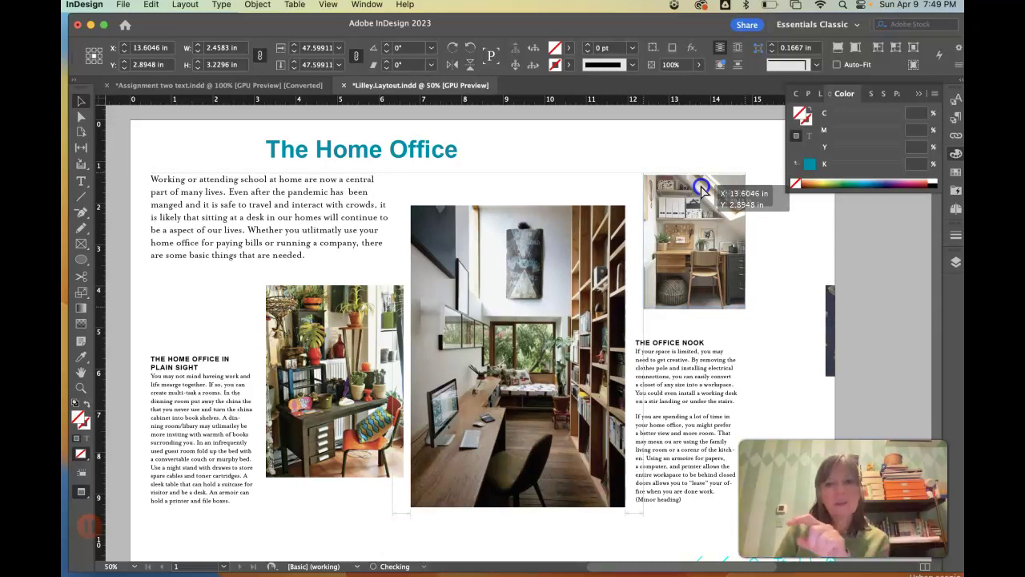
drag(702, 189, 701, 189)
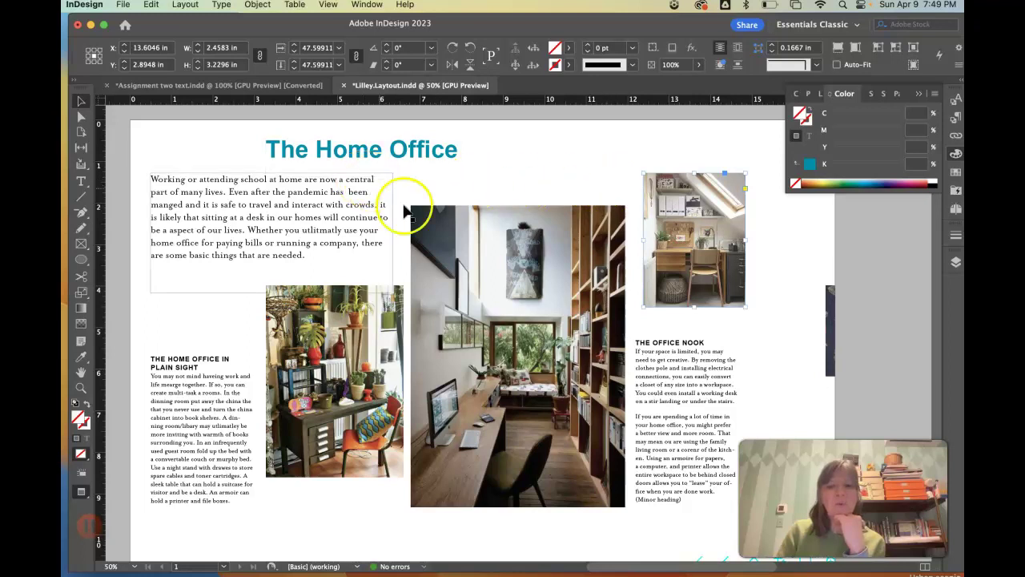
drag(667, 390, 676, 381)
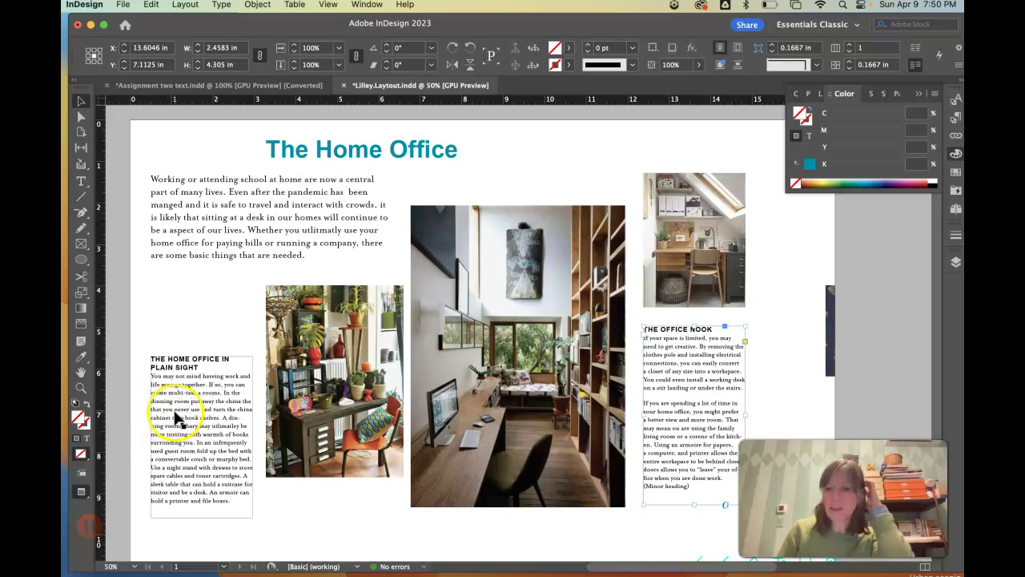
Step: Move the ginkgo pattern image from the page's outer edge to about X 6.33 in, Y 9.16 in, overlapping the two photos
scroll(736, 337, down, 2)
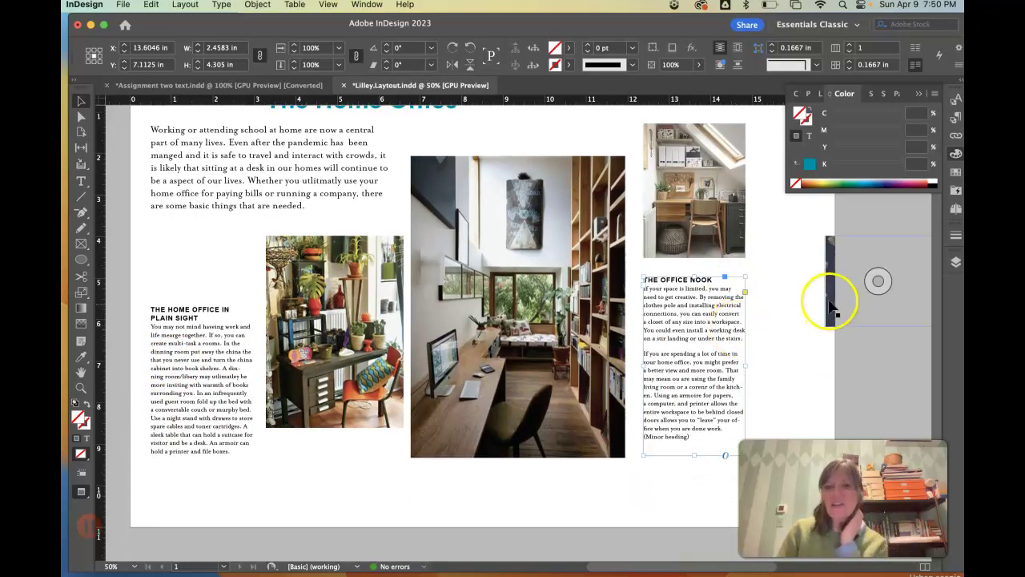
drag(831, 308, 312, 466)
scroll(380, 456, up, 3)
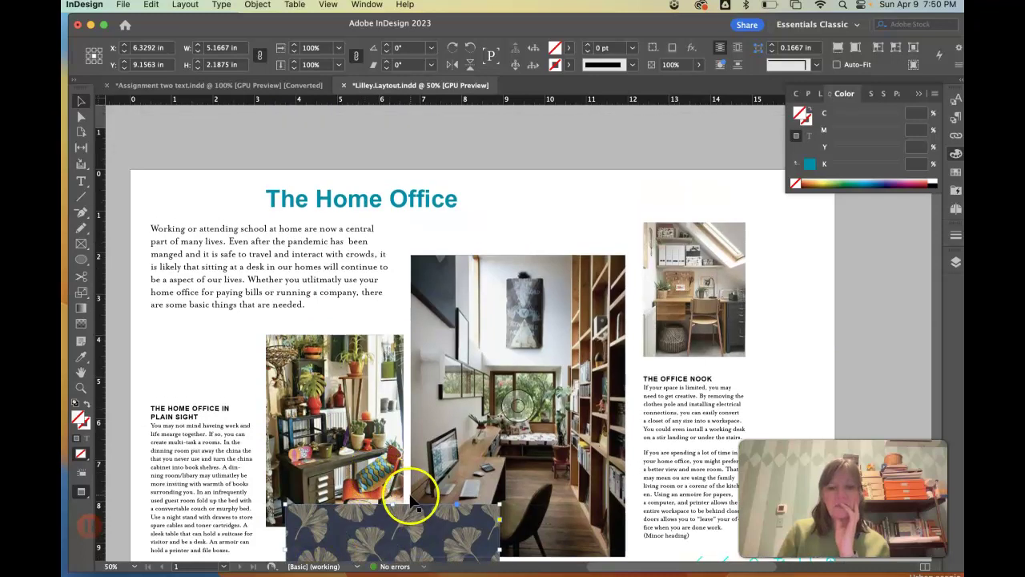
Step: Recolour the title with dark navy sampled from the ginkgo pattern and convert that colour to CMYK
click(81, 181)
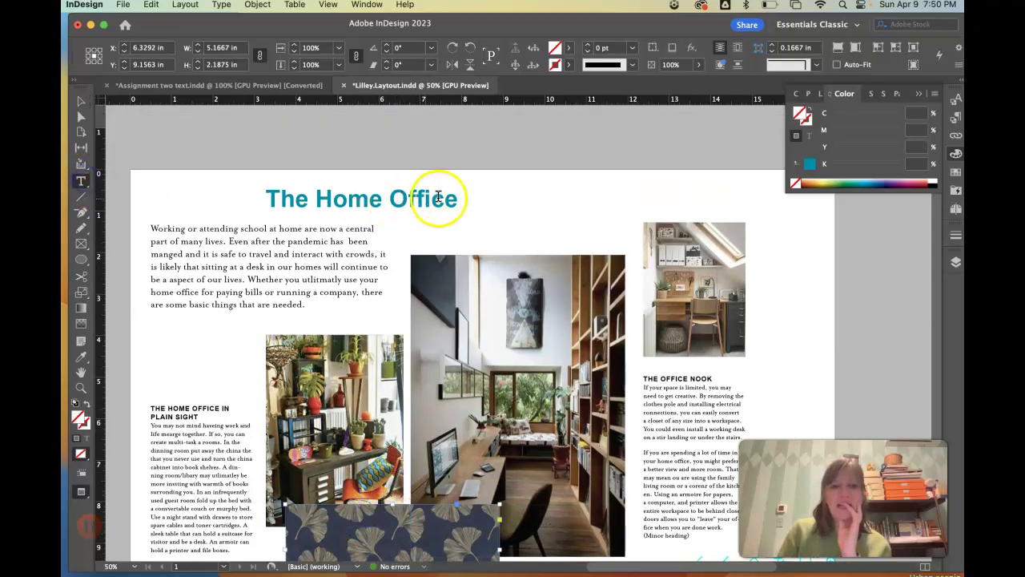
drag(459, 198, 272, 186)
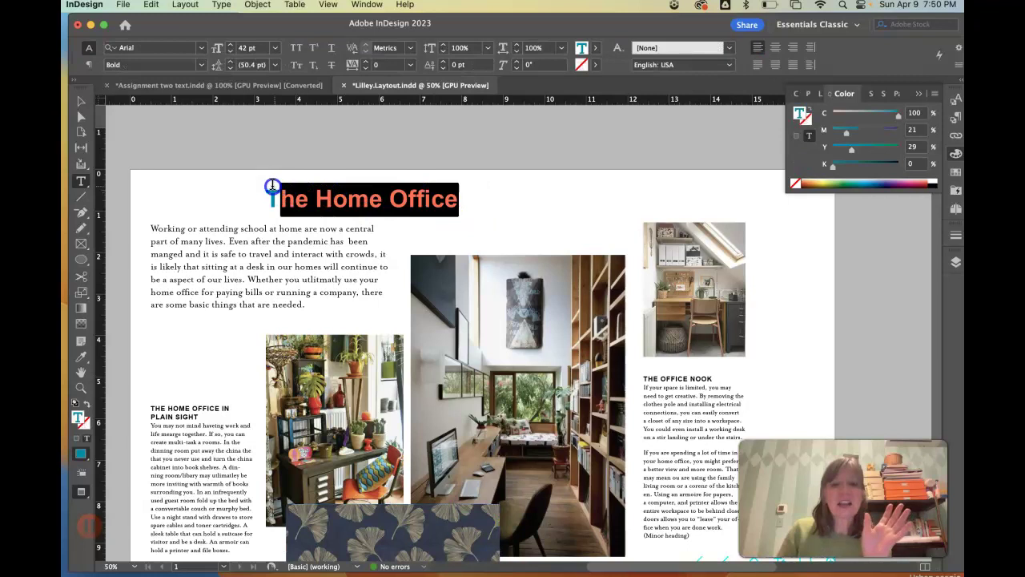
click(81, 357)
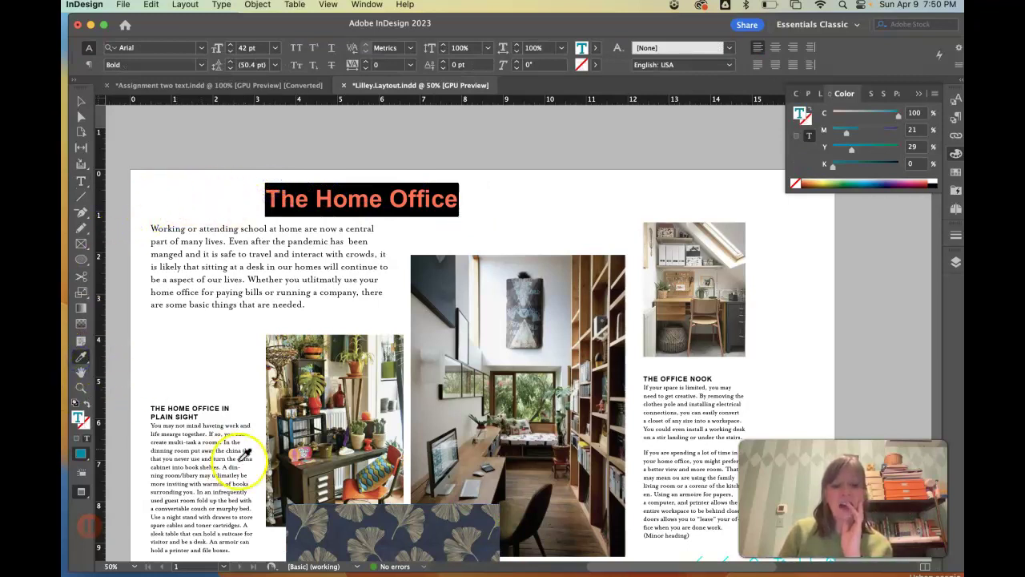
click(343, 519)
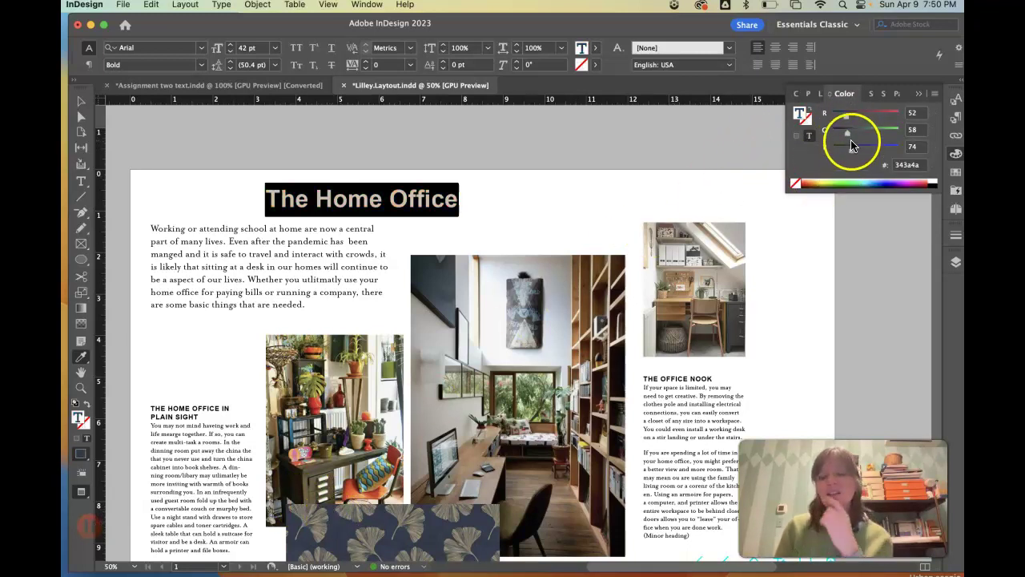
click(936, 97)
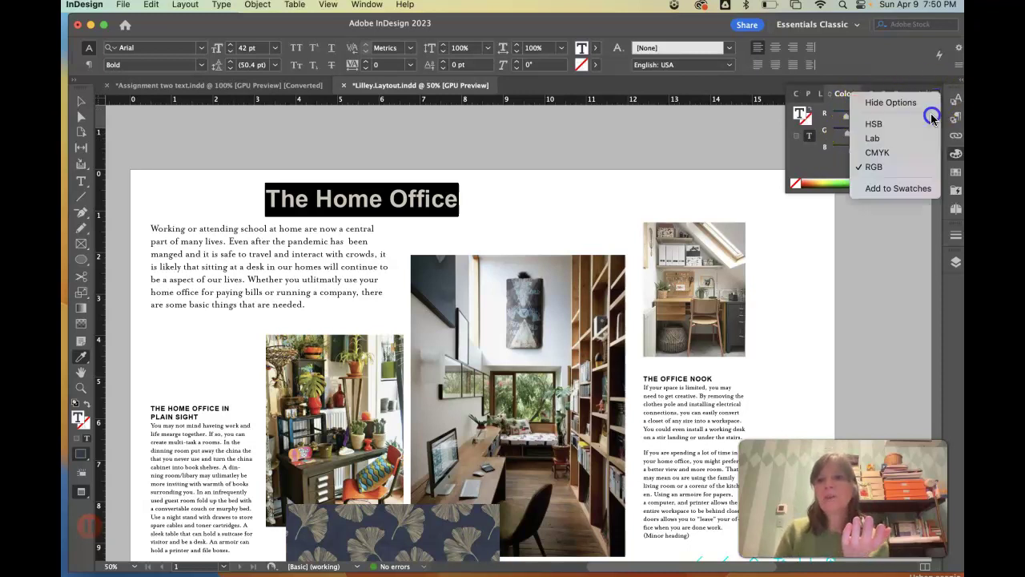
click(917, 152)
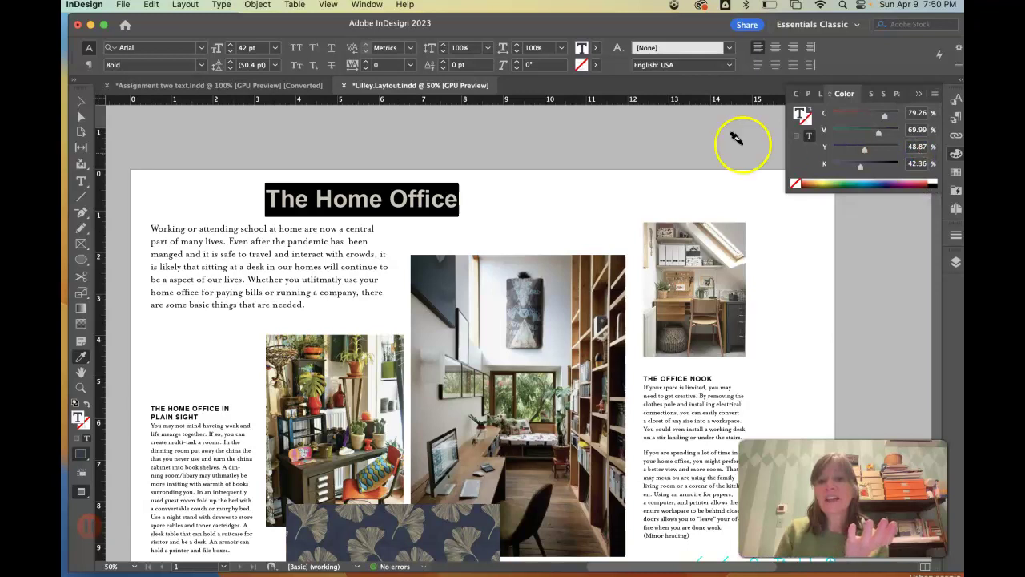
click(80, 100)
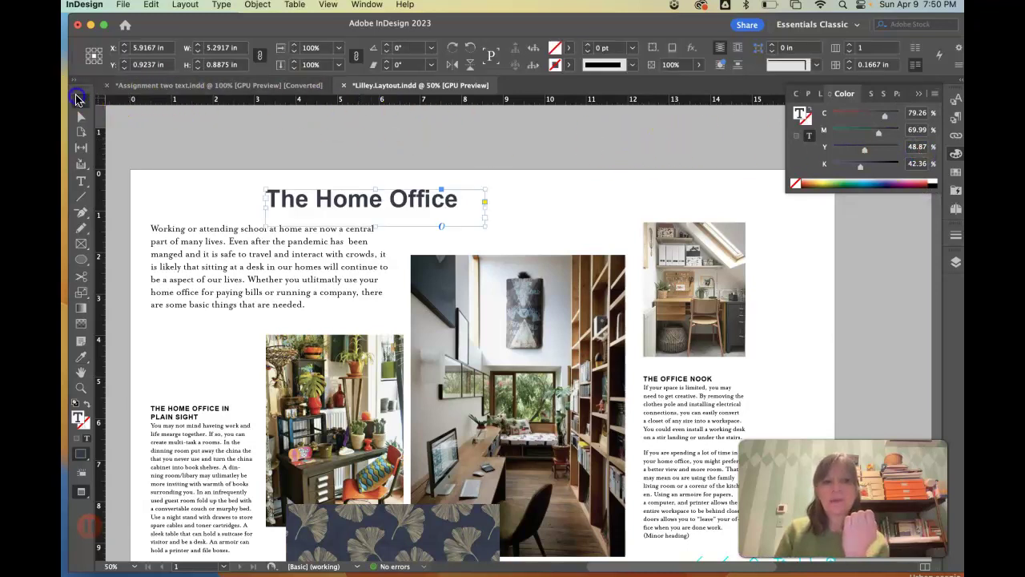
click(488, 205)
Step: Resample the title's text colour from another navy spot on the ginkgo pattern, giving RGB 56, 62, 78
click(81, 181)
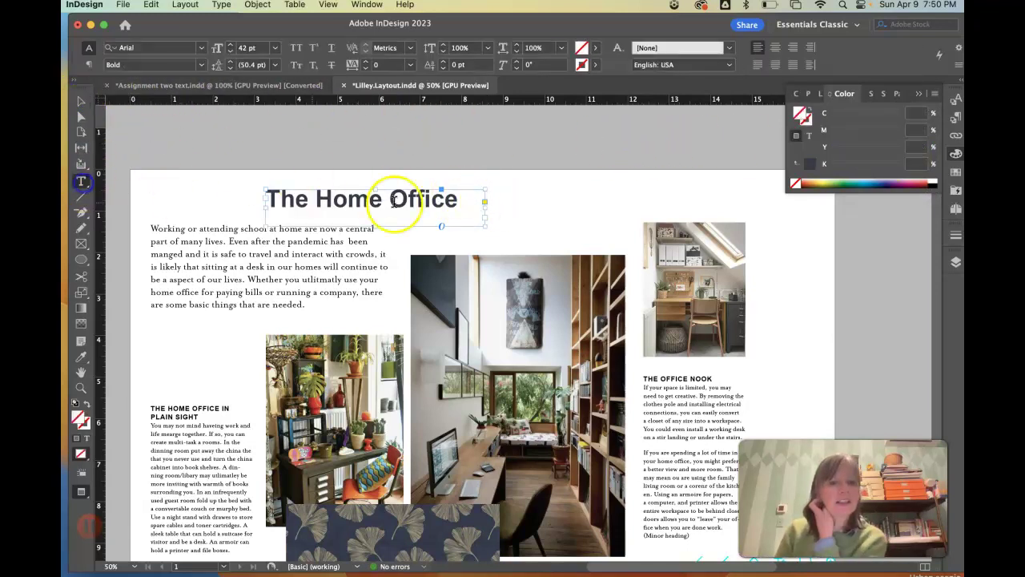
drag(456, 197, 272, 193)
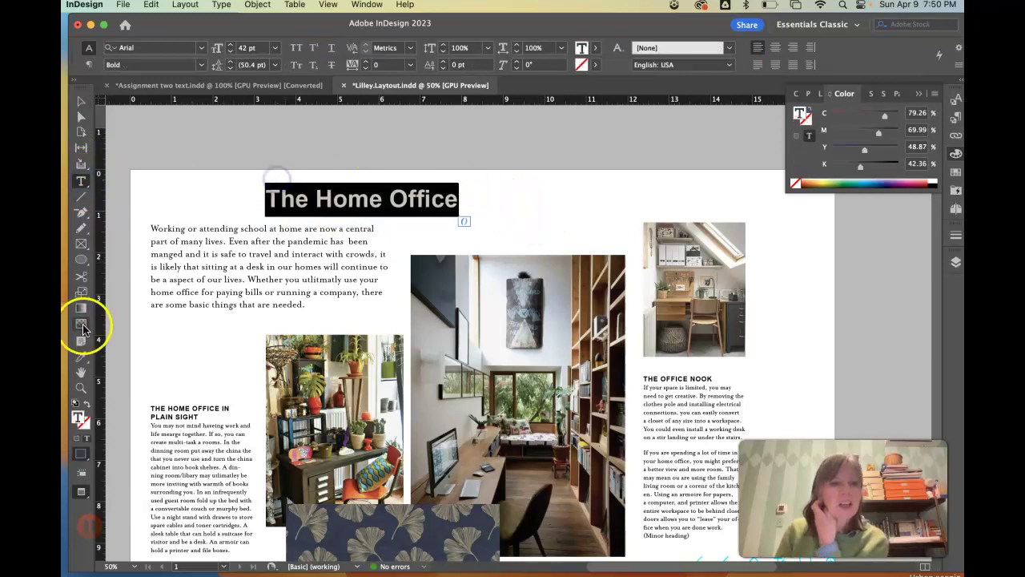
click(81, 357)
click(378, 515)
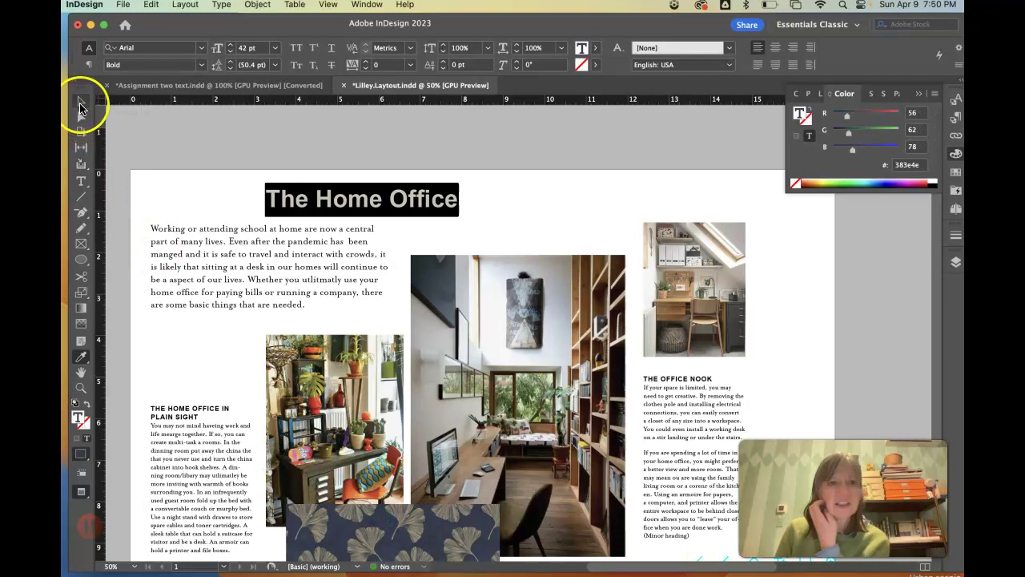
click(81, 102)
Step: Convert the title's text colour to CMYK and set cyan to 83%, magenta to 78% and yellow to 27%
click(81, 182)
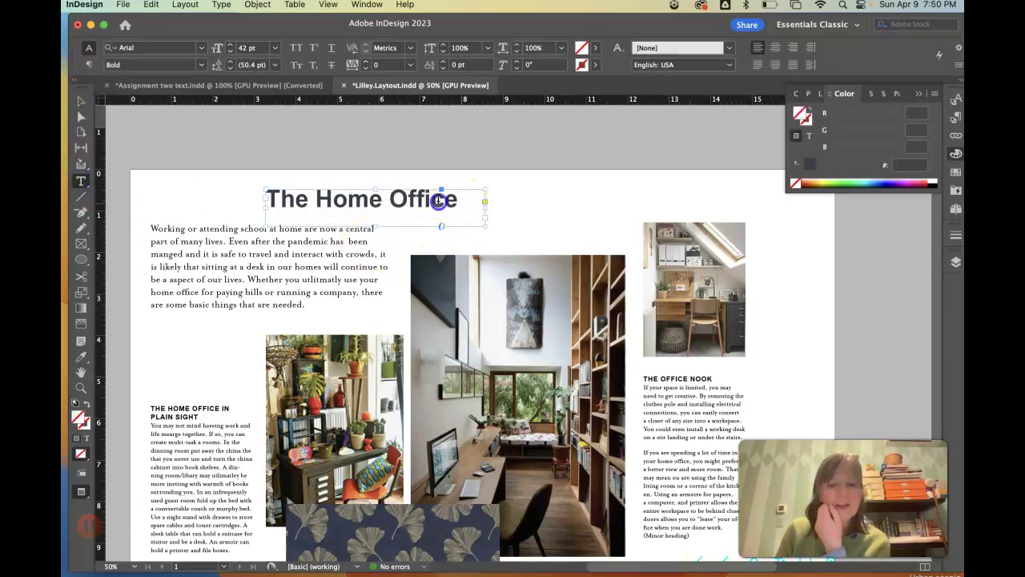
drag(438, 200, 284, 189)
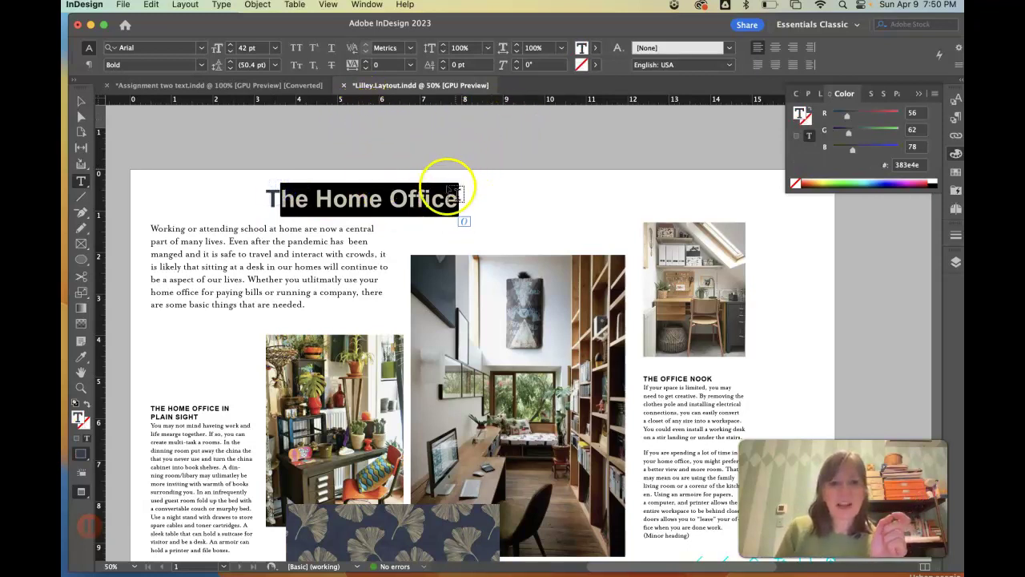
drag(452, 196, 275, 181)
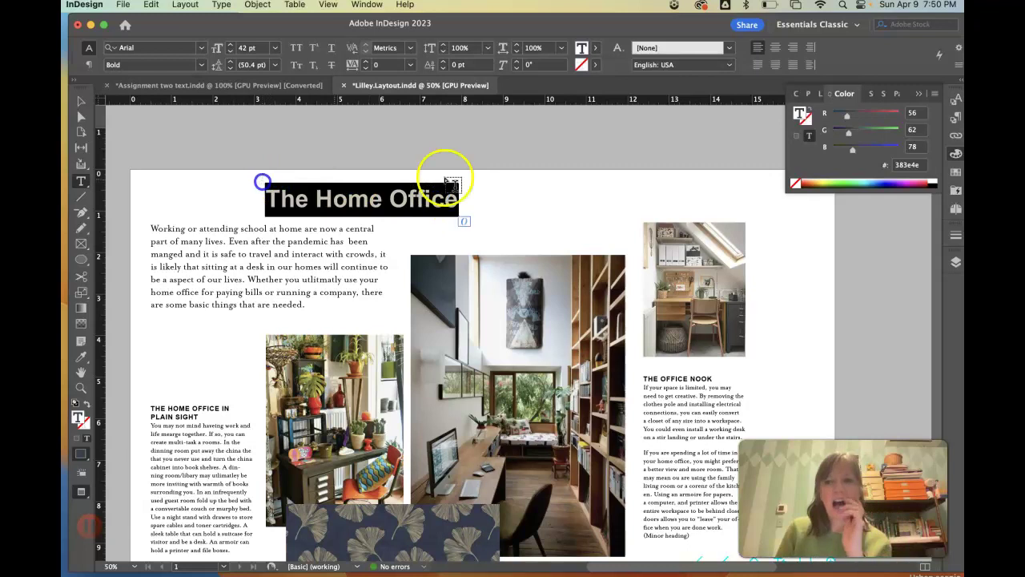
click(934, 95)
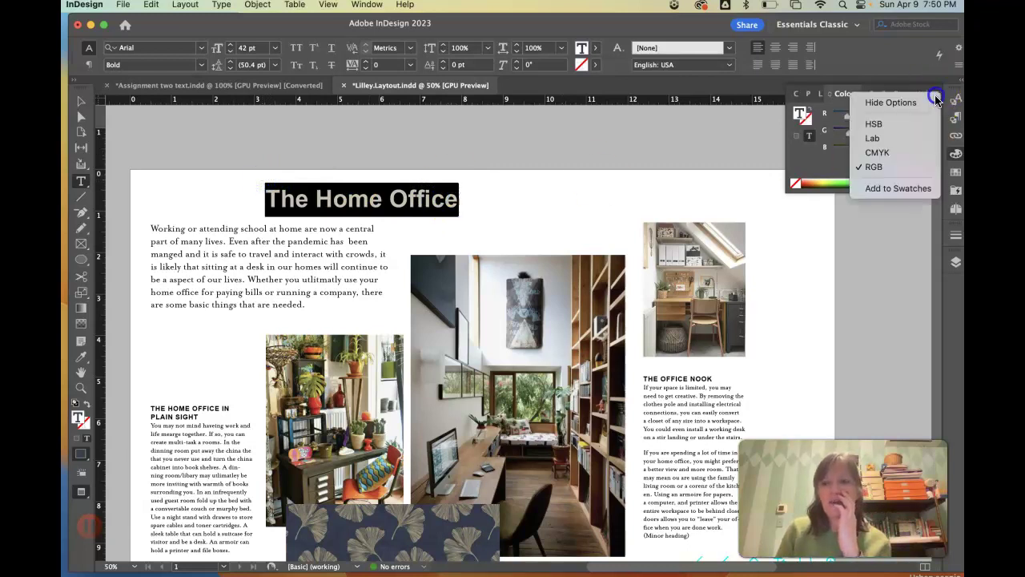
click(911, 152)
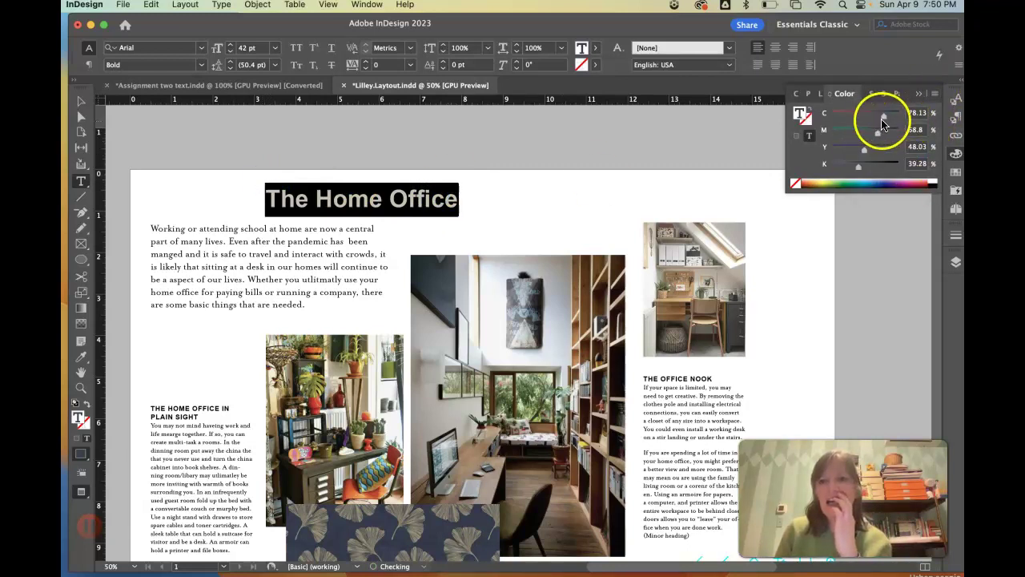
click(864, 155)
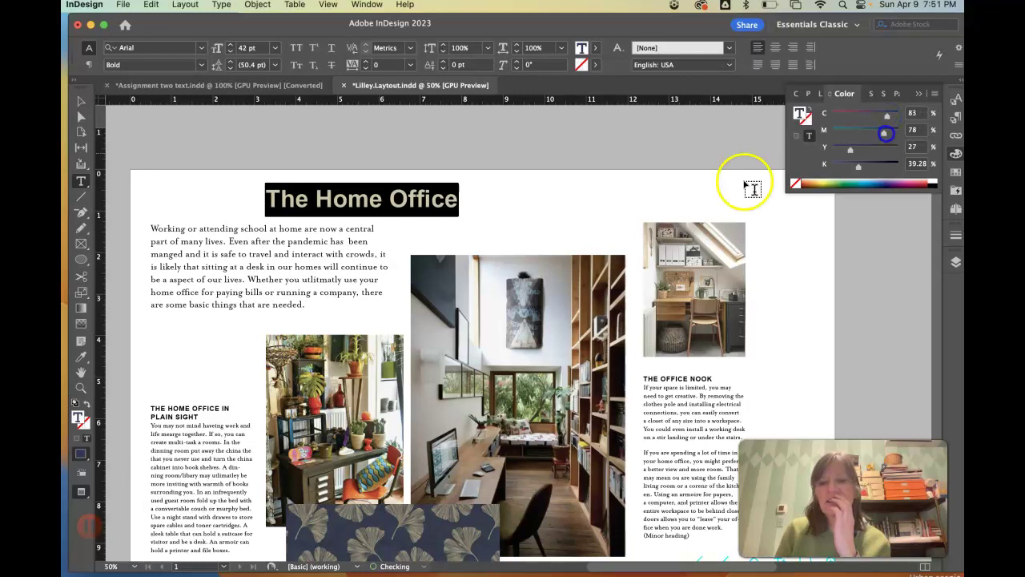
click(687, 192)
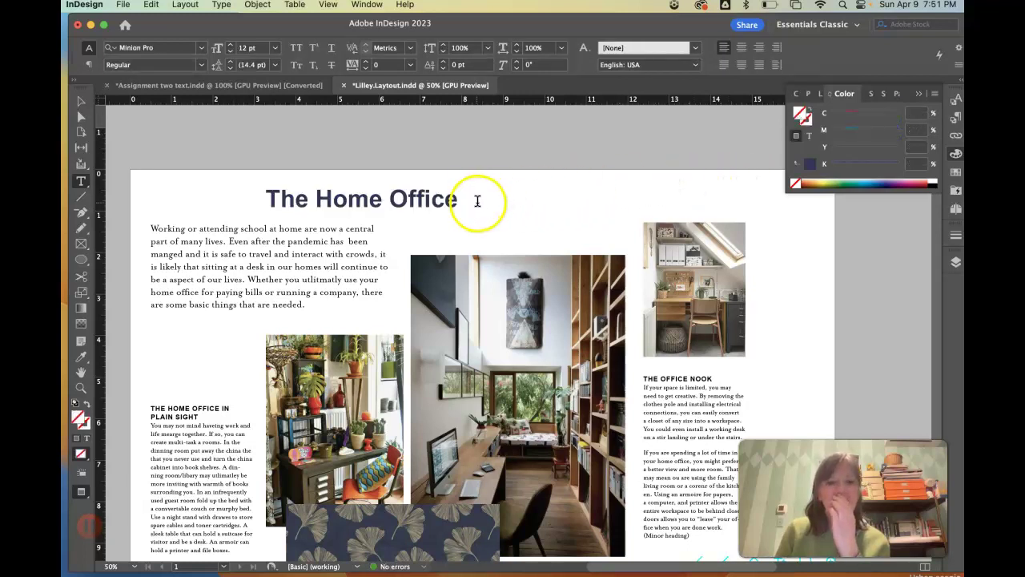
Step: Lighten the title's text colour by setting magenta to 71% and black to 25%
drag(459, 200, 263, 190)
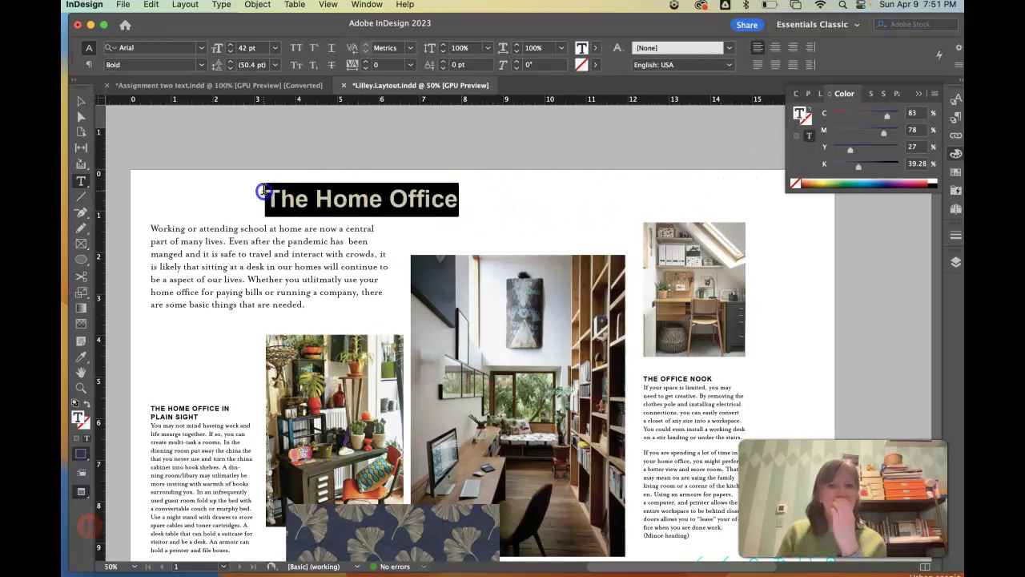
click(885, 134)
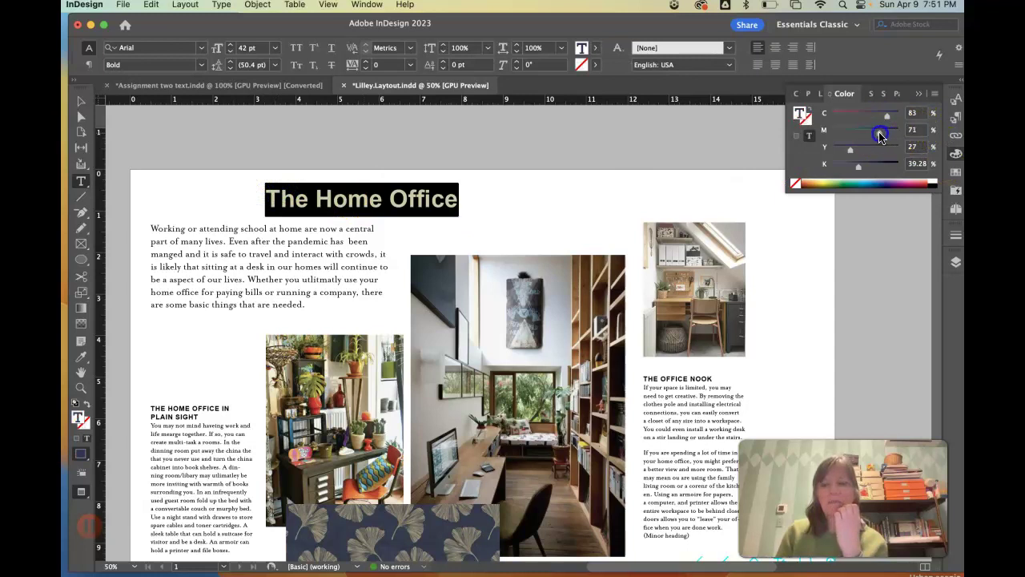
drag(858, 166, 845, 165)
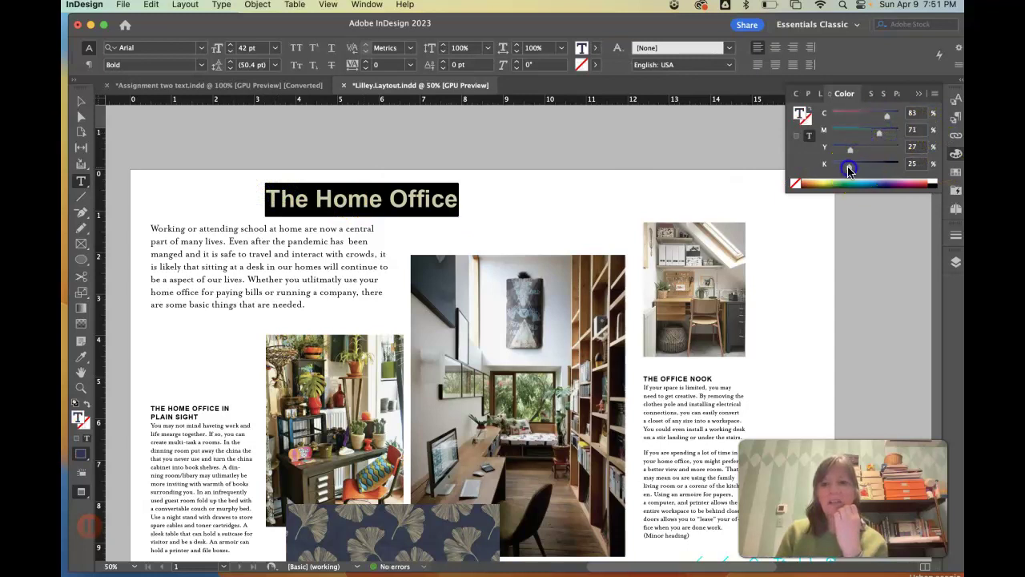
click(593, 216)
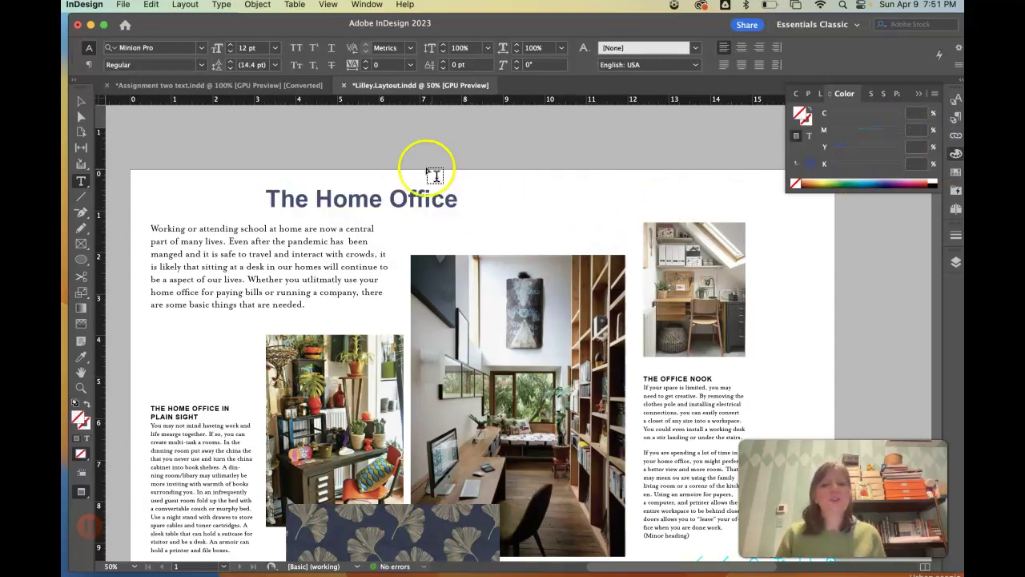
Step: Move the ginkgo pattern off the photos to the page's lower outer corner, cropping its frame to about 1.87 × 3.78 in
click(81, 100)
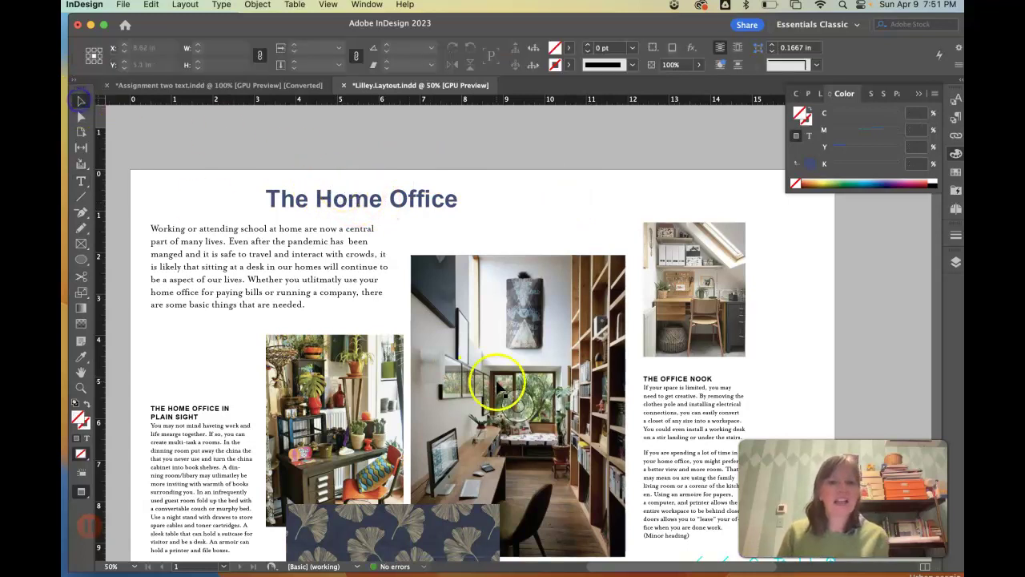
scroll(469, 377, down, 2)
scroll(445, 385, down, 2)
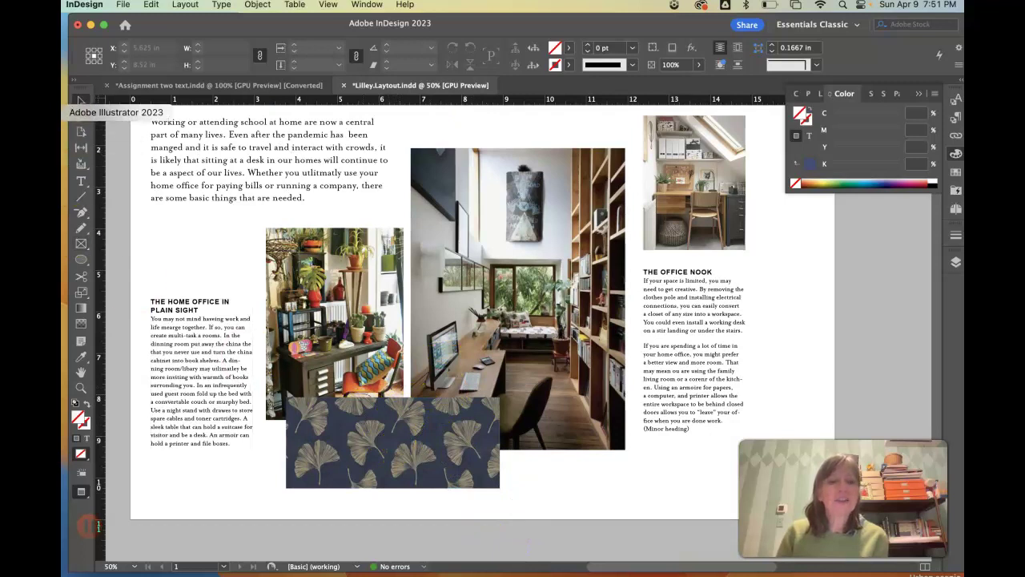
drag(326, 462, 670, 346)
drag(609, 327, 790, 419)
scroll(785, 377, down, 1)
scroll(851, 357, right, 3)
drag(738, 357, 740, 429)
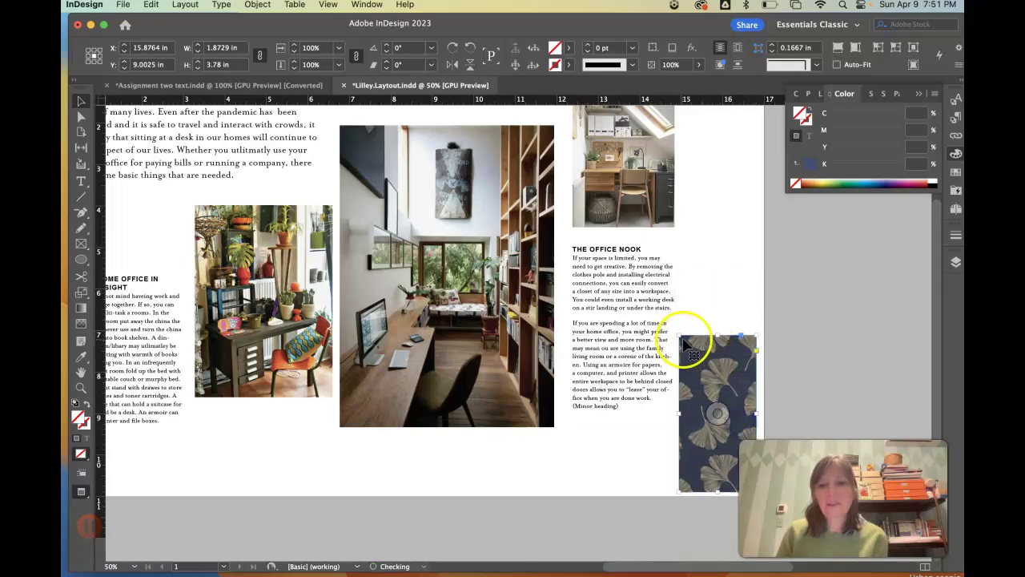
Step: Reshape the ginkgo pattern's frame to about 4.44 in wide and 1.78 in high, directly beneath the Office Nook text
drag(679, 336, 570, 421)
scroll(473, 412, left, 5)
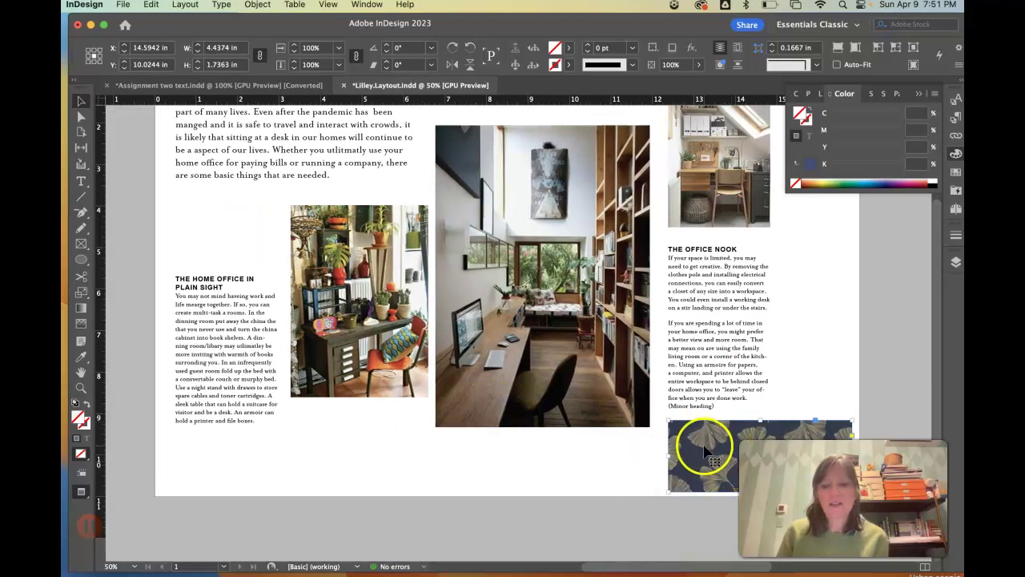
scroll(706, 453, right, 1)
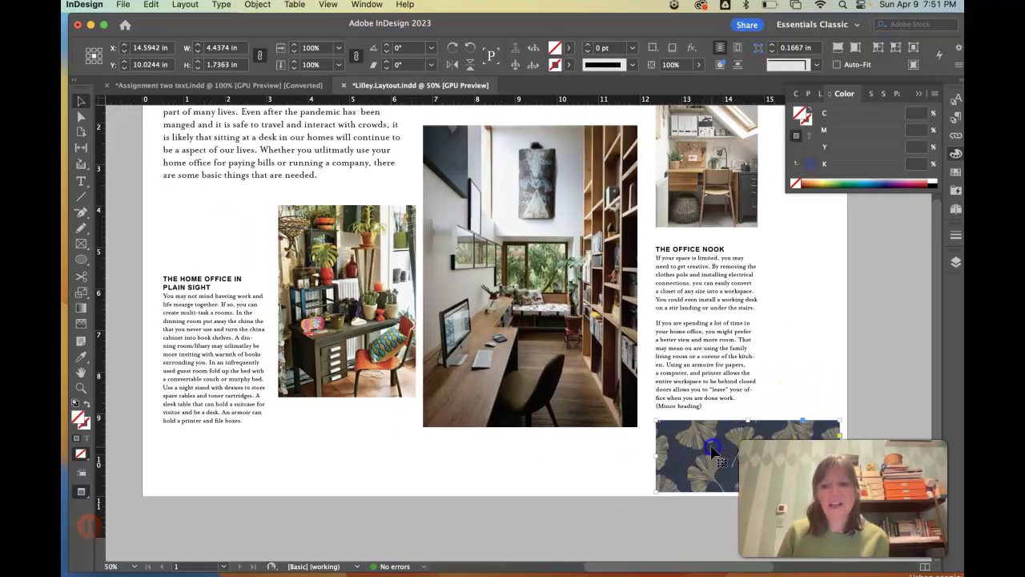
scroll(710, 441, right, 6)
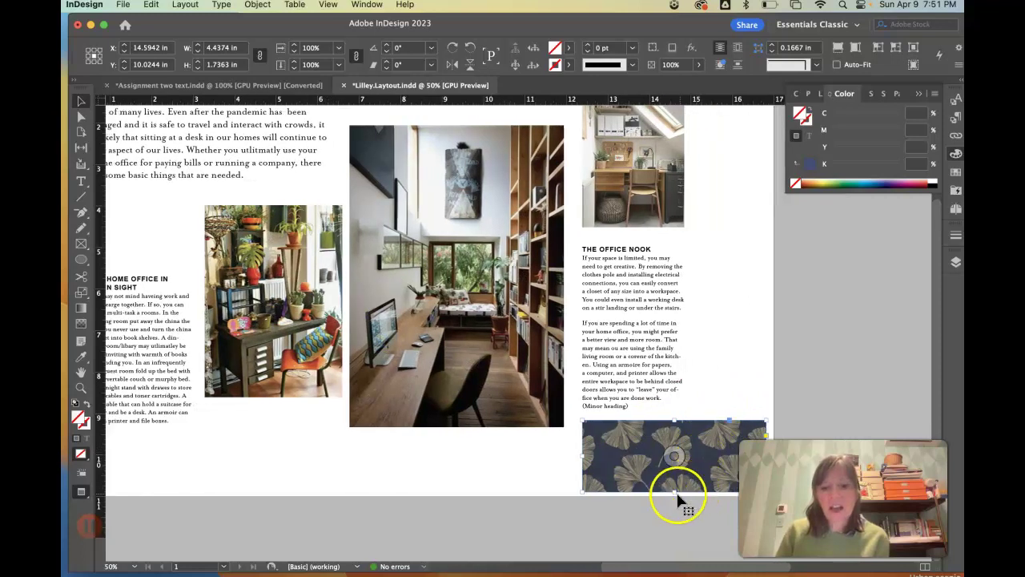
Step: Extend the ginkgo frame past the page's bottom edge to about 2.42 in high and narrow it to about 4.12 in
drag(677, 494, 674, 499)
drag(669, 520, 668, 520)
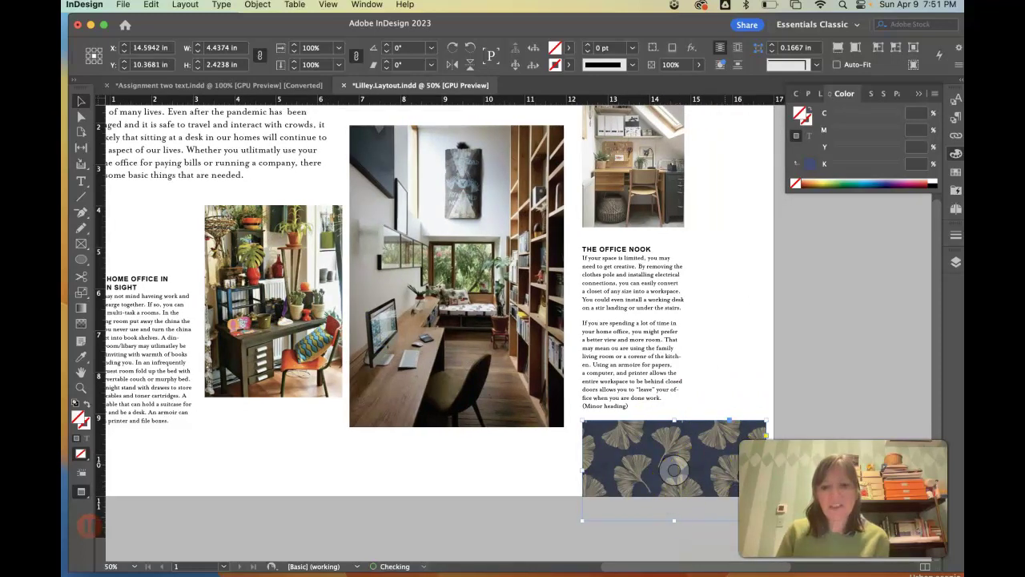
scroll(805, 401, right, 3)
click(694, 472)
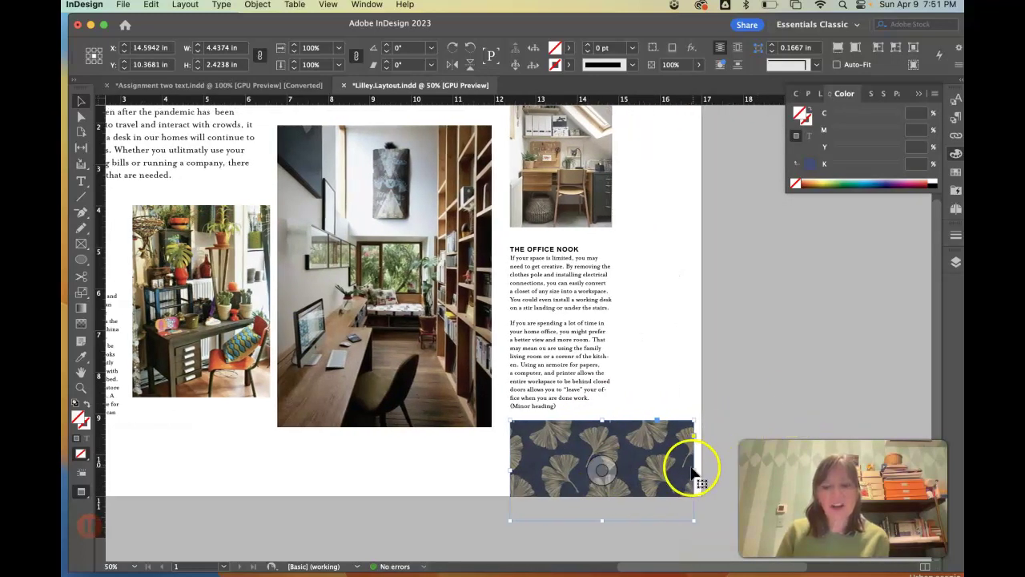
drag(692, 474, 680, 468)
click(706, 427)
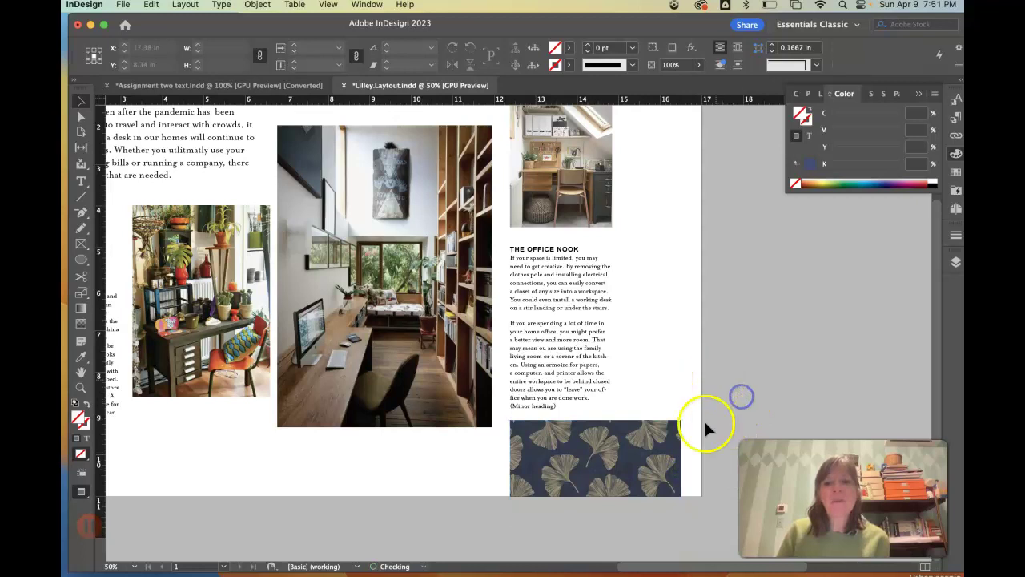
Step: Scale the ginkgo image inside its frame down to 4.625 in wide, about 54.95%
click(673, 460)
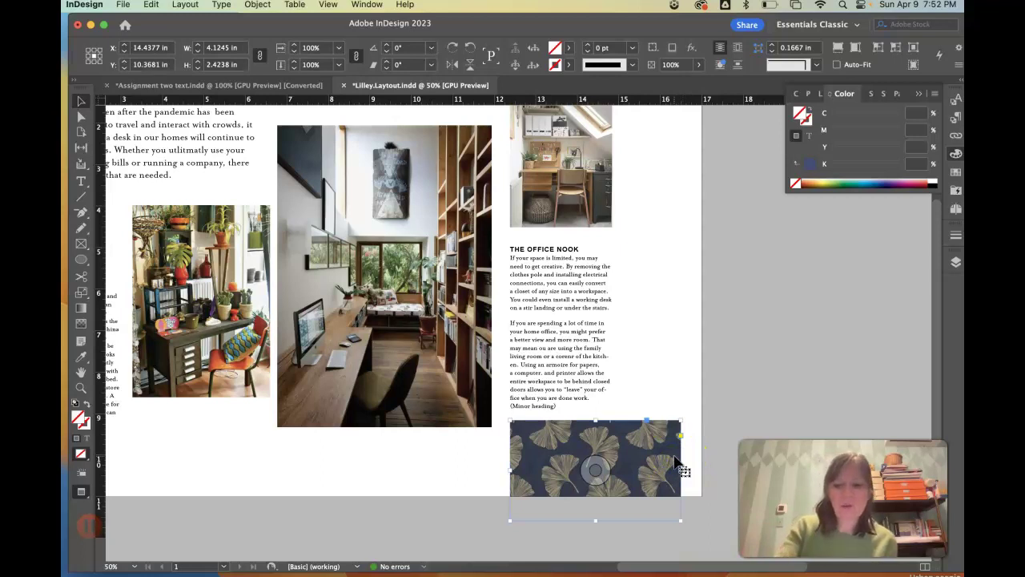
key(super+minus)
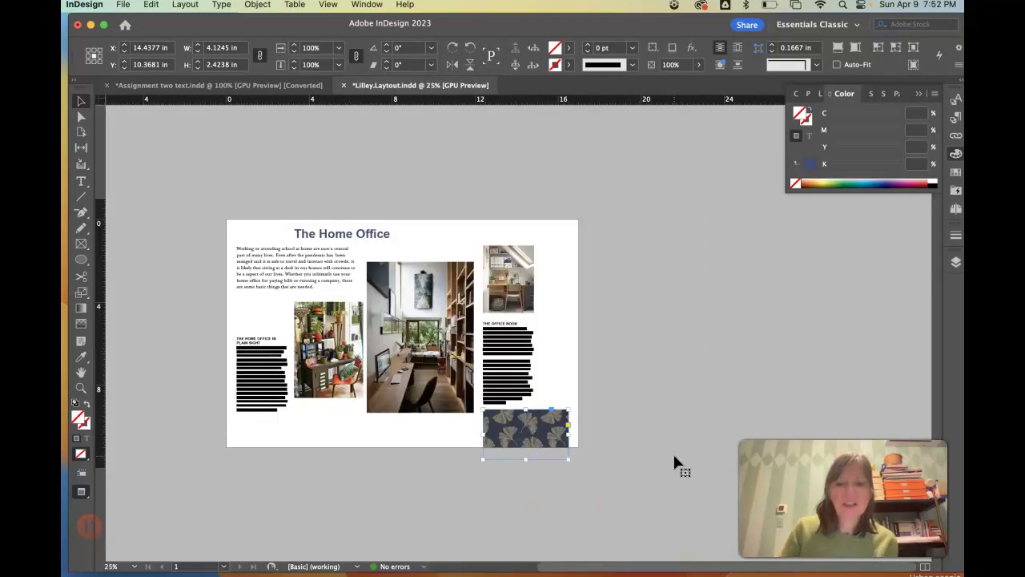
click(602, 381)
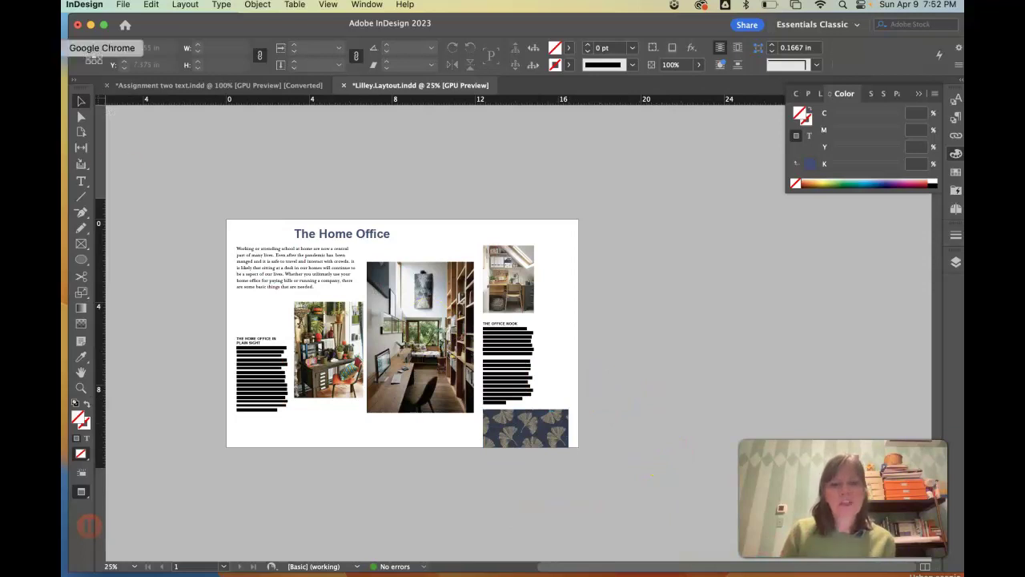
click(80, 116)
click(522, 430)
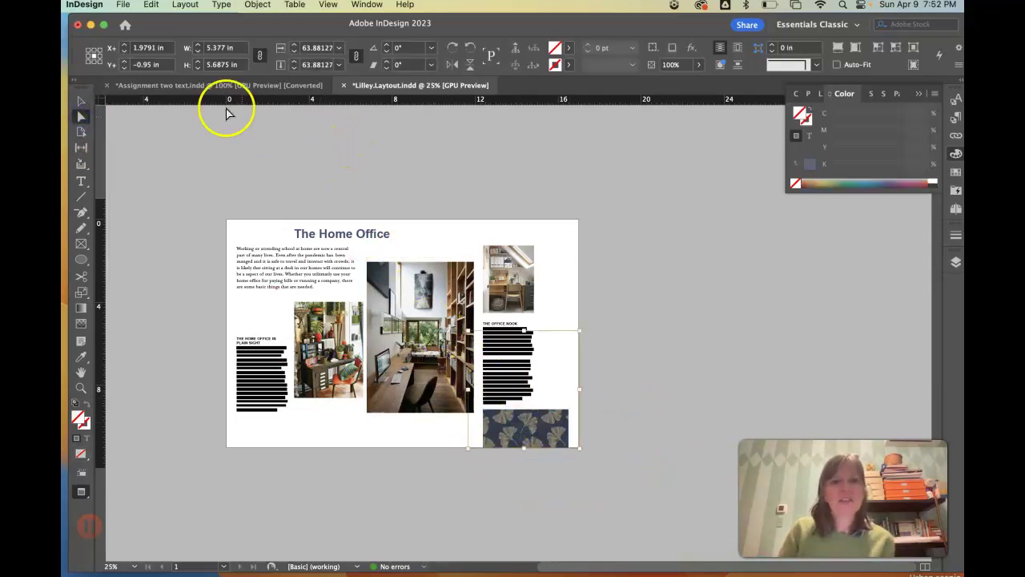
click(198, 51)
click(198, 51)
click(197, 52)
click(198, 52)
click(197, 51)
click(198, 51)
click(198, 51)
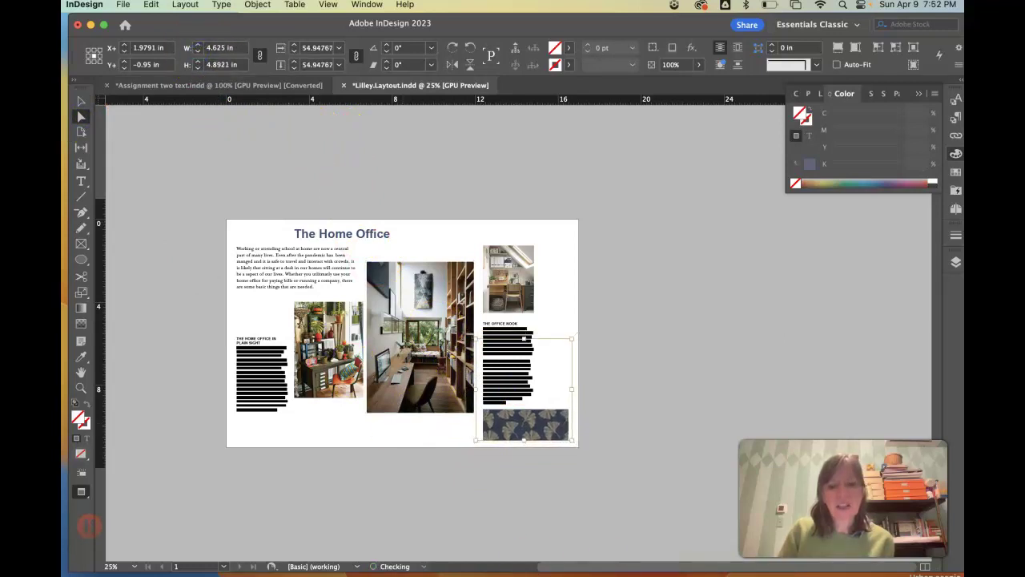
Step: Shift the ginkgo image within its frame to an offset of about X 2.06 in, Y 0 in, so it fills the frame
drag(540, 426, 540, 450)
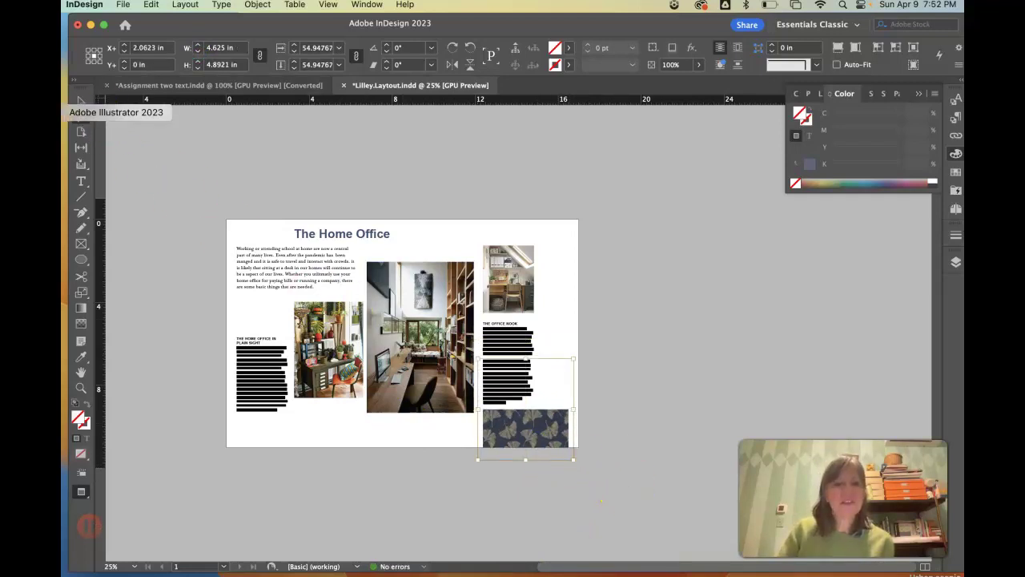
click(81, 100)
click(448, 208)
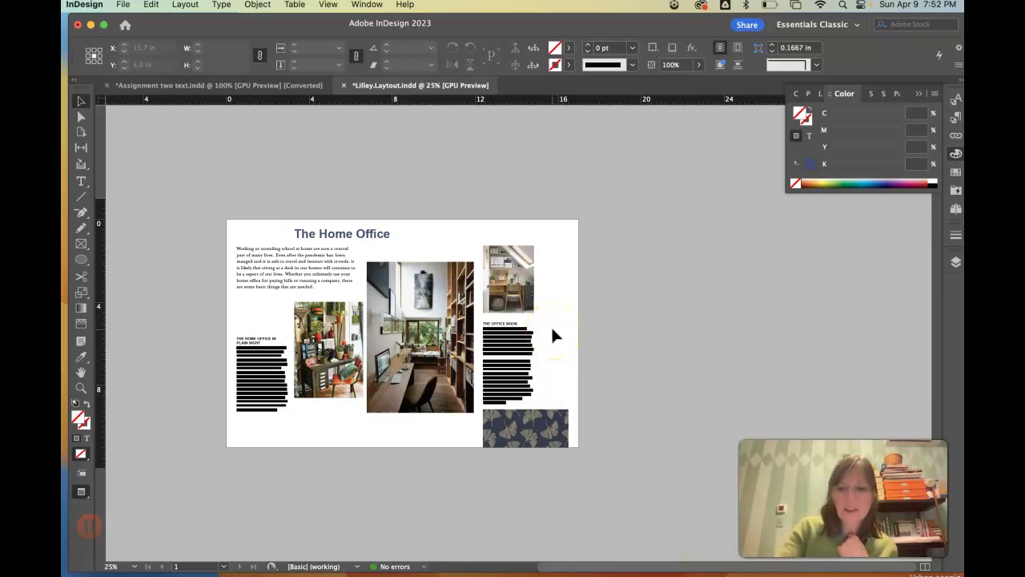
Step: Widen the office nook photo's frame toward the page's outer edge to about 3.20 in
key(super+equal)
key(super+equal)
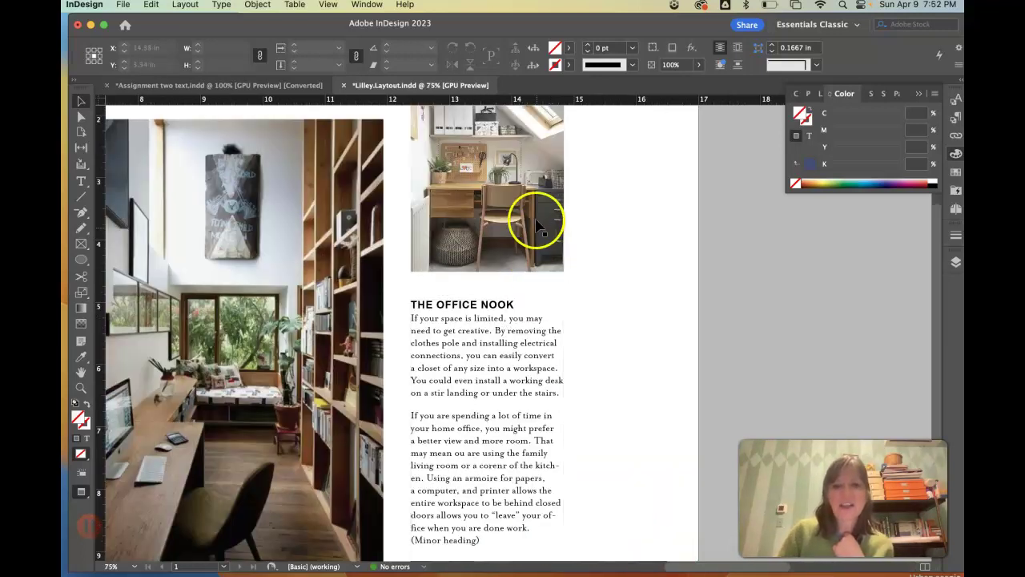
click(538, 227)
scroll(504, 193, right, 5)
scroll(467, 192, up, 4)
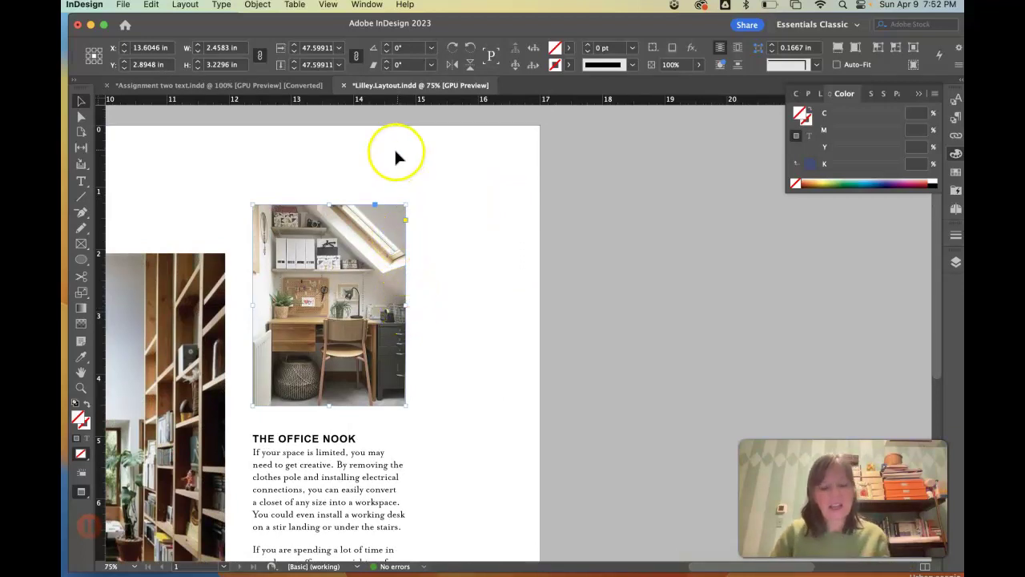
click(426, 323)
click(406, 307)
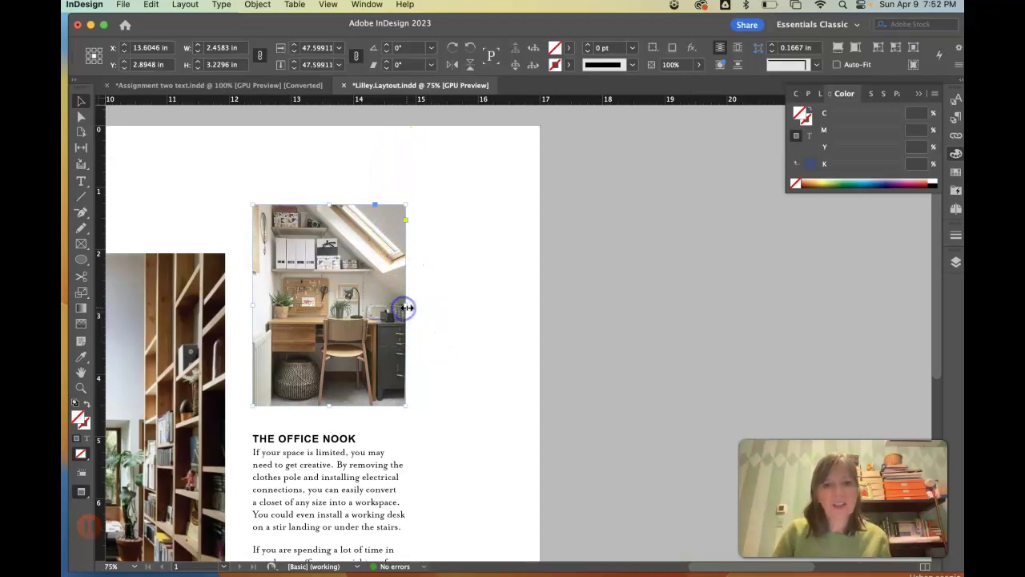
drag(407, 307, 451, 309)
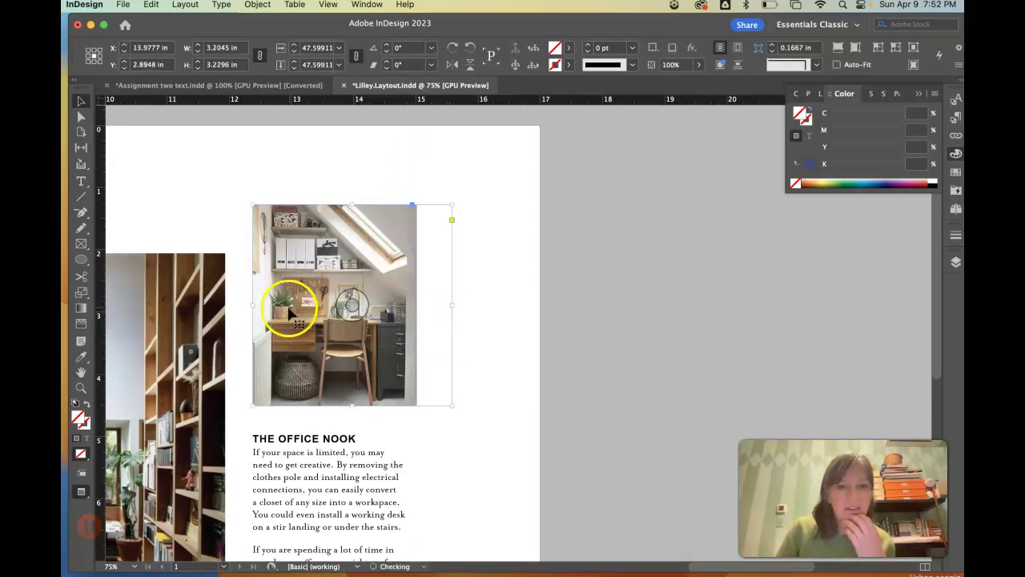
Step: Widen the office nook photo's frame further to 3.56 in and move it to X 14.2 in
click(250, 313)
drag(250, 307, 296, 320)
click(248, 304)
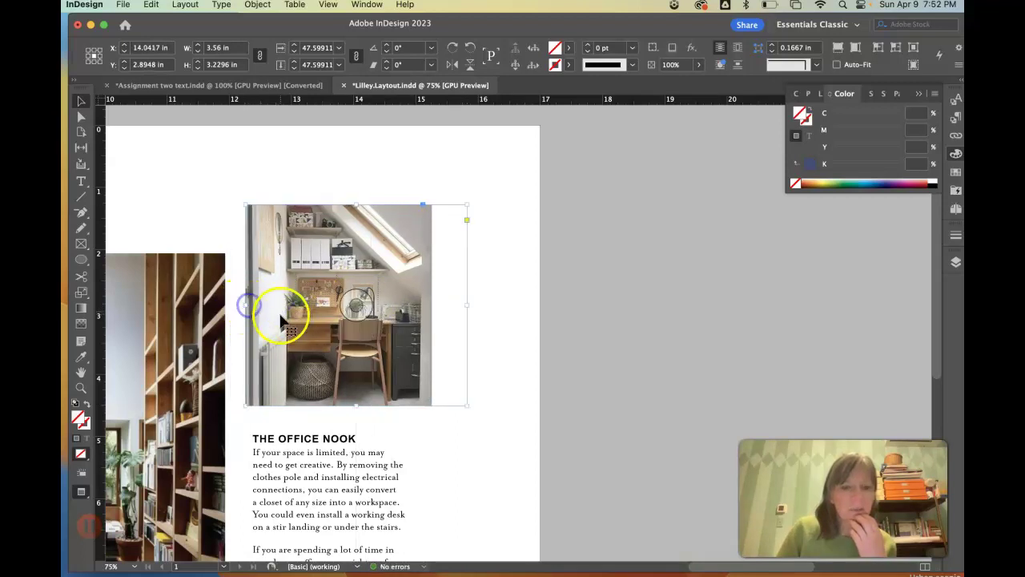
drag(290, 314, 298, 313)
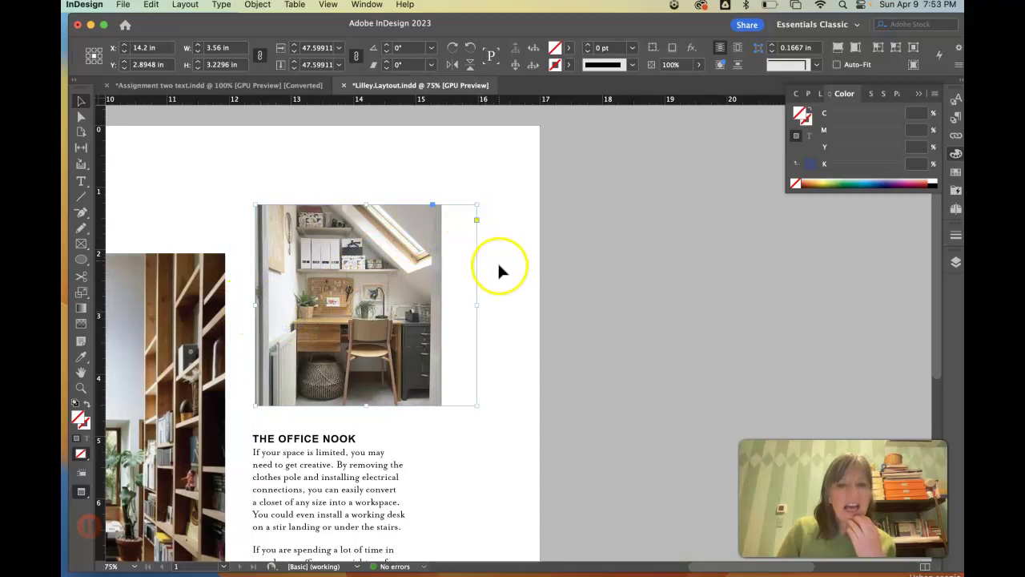
Step: Scale the office nook image inside its frame to 4.0625 in wide and offset it to about X 1.73 in, Y 1.58 in
click(81, 118)
click(405, 316)
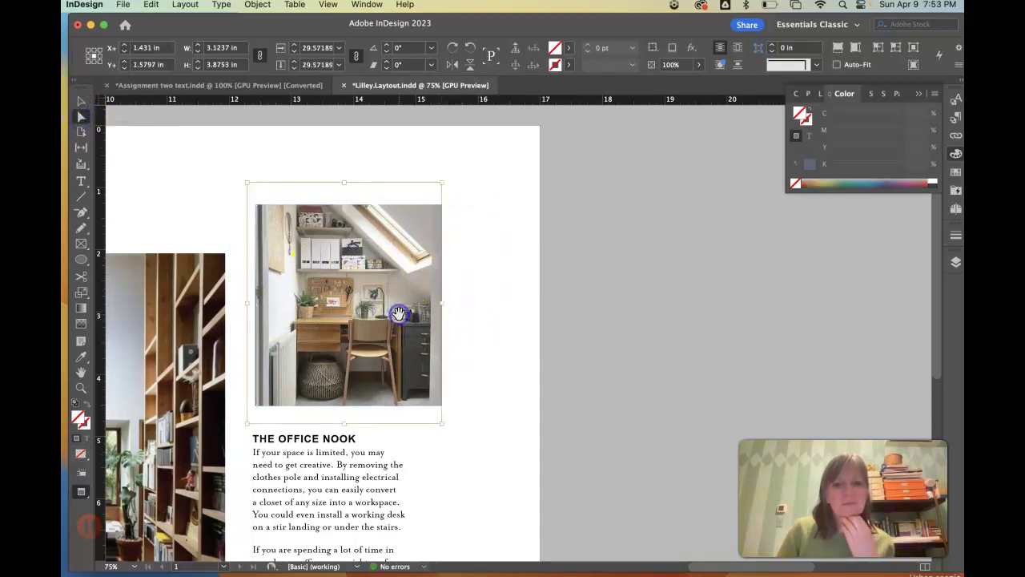
click(199, 46)
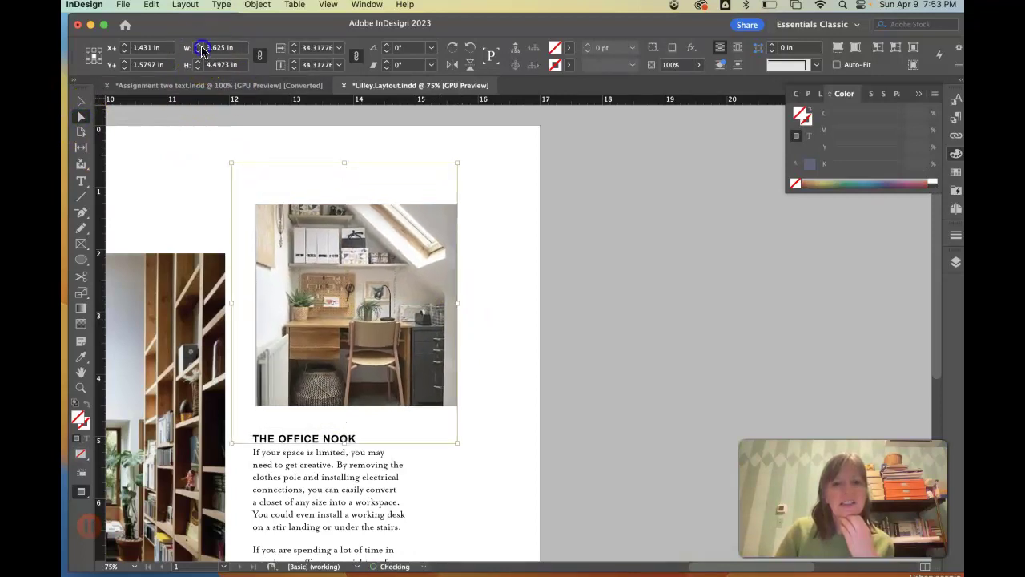
click(372, 354)
drag(372, 354, 418, 339)
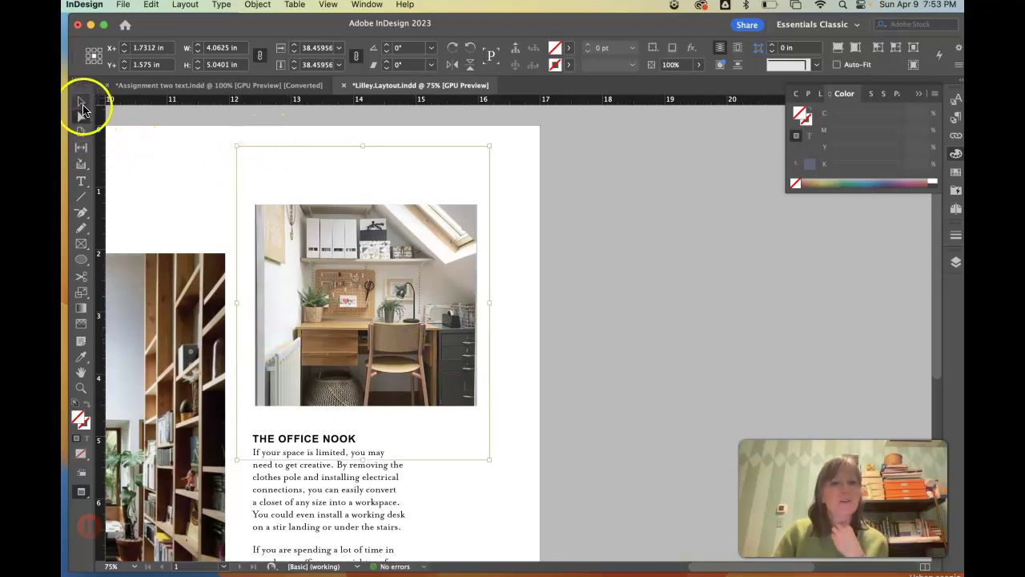
Step: Extend the office nook photo's frame toward the central photo and upward to about 3.84 in wide by 4.17 in high
click(263, 307)
click(198, 200)
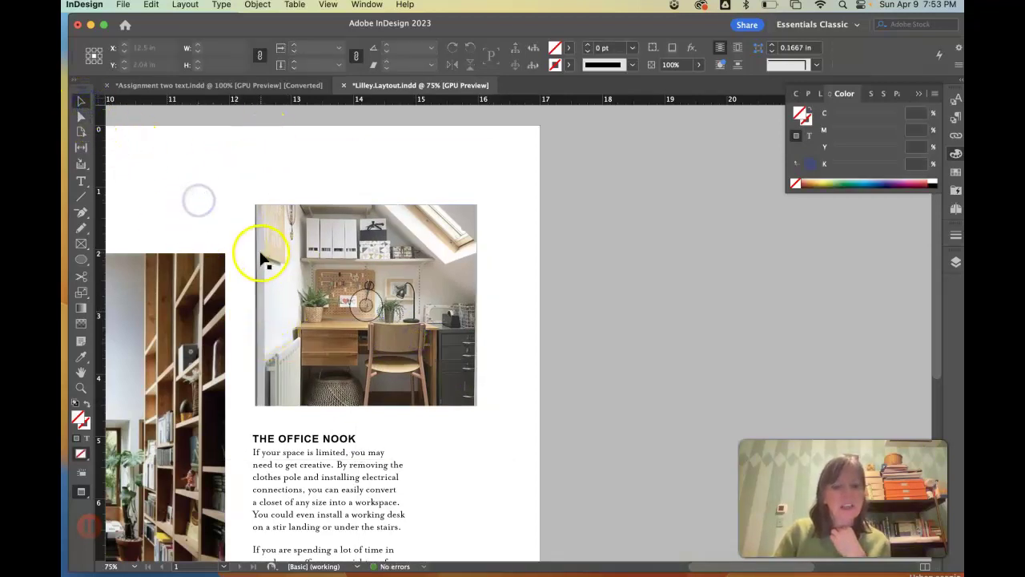
click(260, 256)
drag(256, 305, 236, 304)
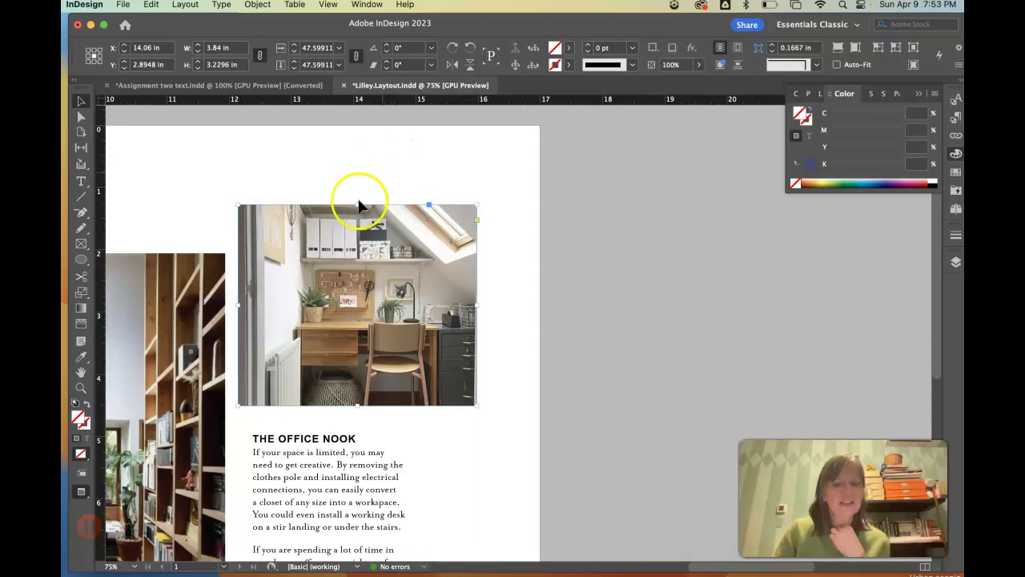
drag(359, 202, 362, 146)
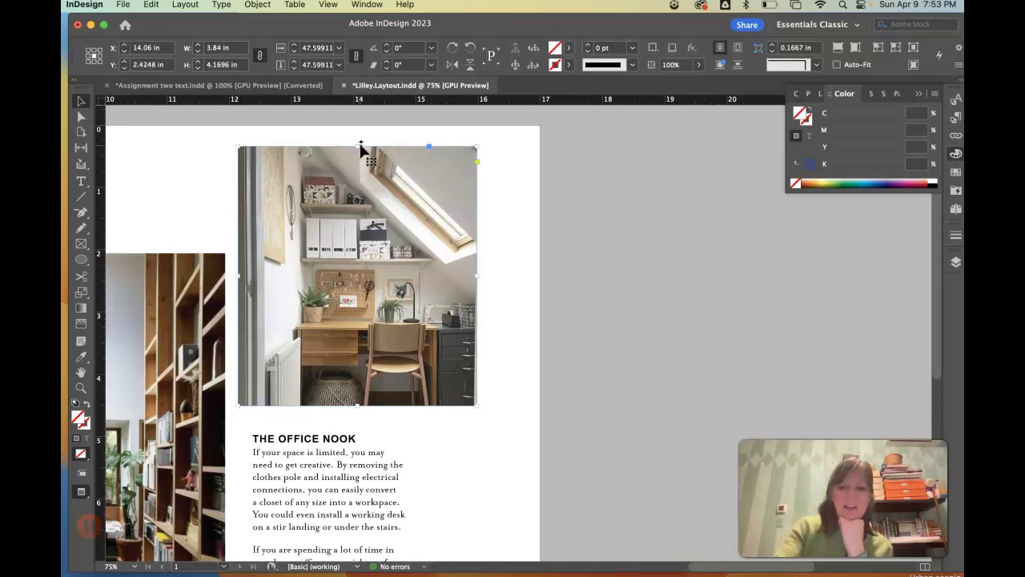
Step: Lower the upper edge of the office nook photo's frame so it is about 3.93 in high
key(super+minus)
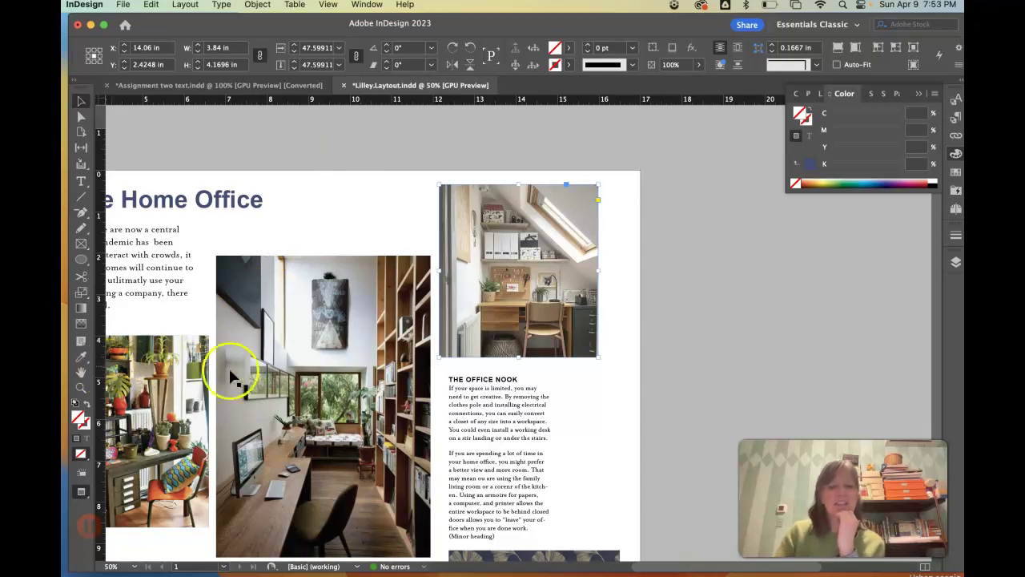
scroll(249, 371, down, 2)
scroll(249, 371, right, 1)
scroll(249, 371, left, 1)
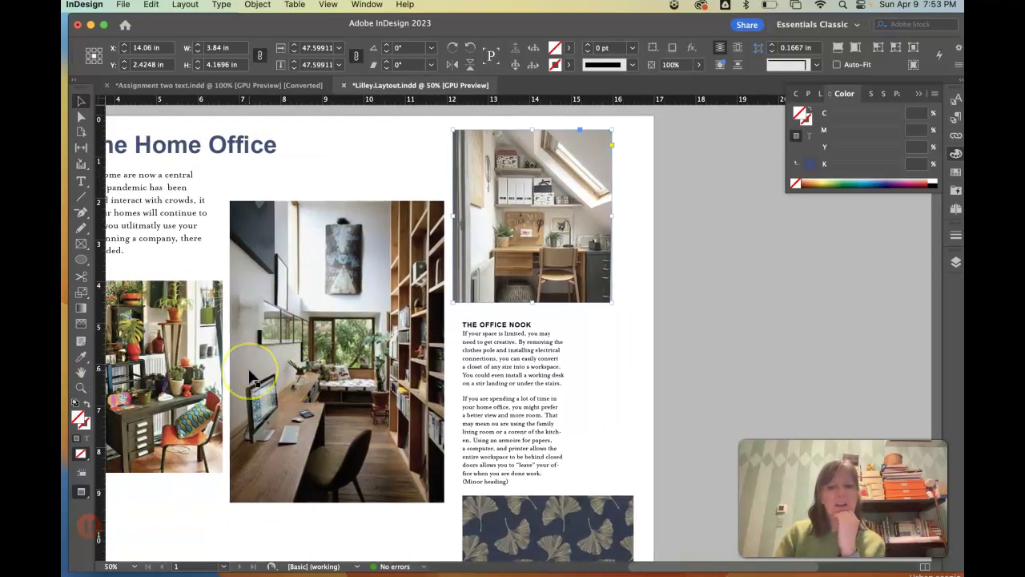
key(super+minus)
drag(304, 356, 342, 354)
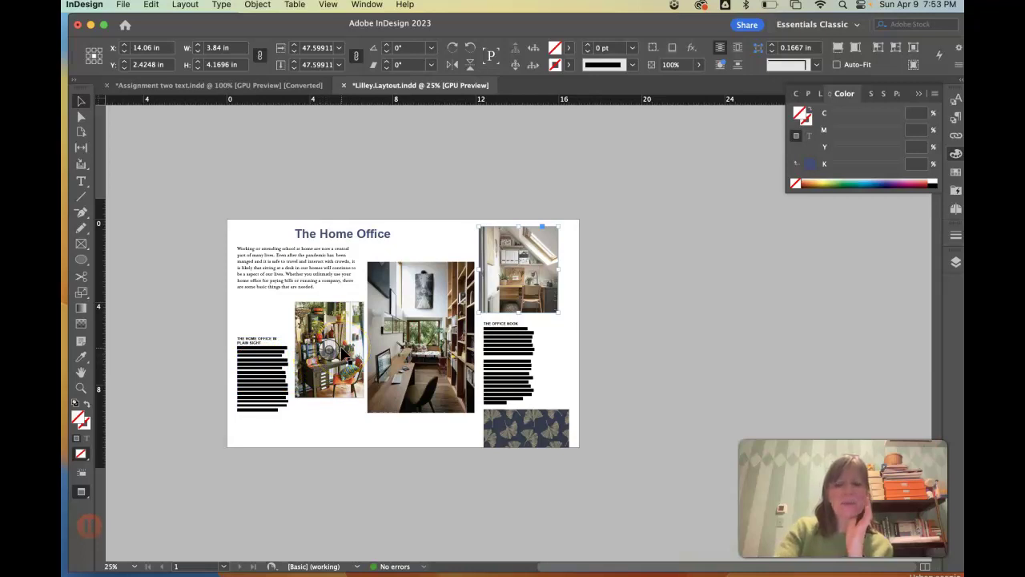
key(super+equal)
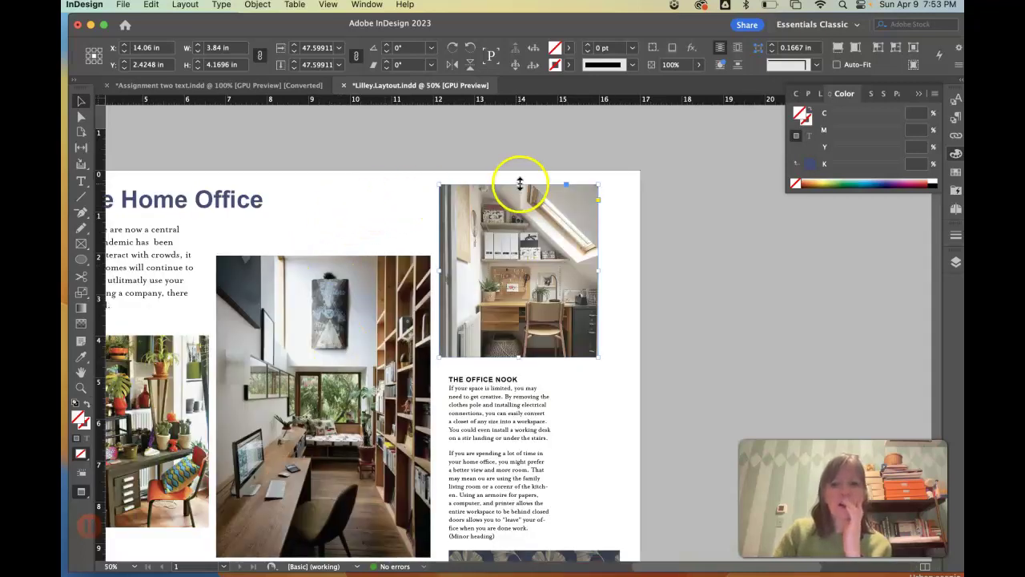
drag(522, 184, 522, 194)
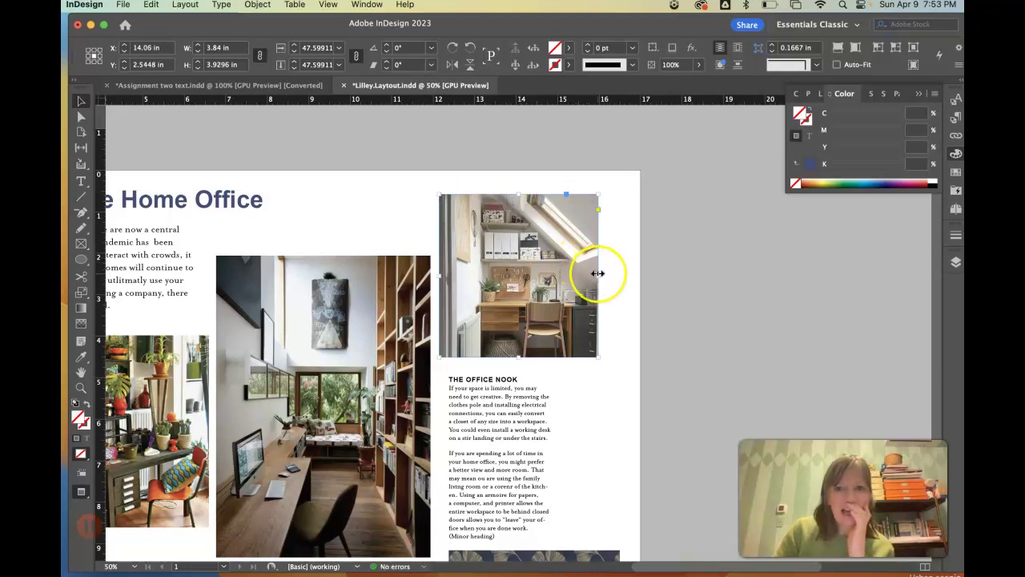
Step: Check the layout against the guides and nudge the plant-filled office photo slightly away from the central photo, to about X 4.88 in
click(558, 281)
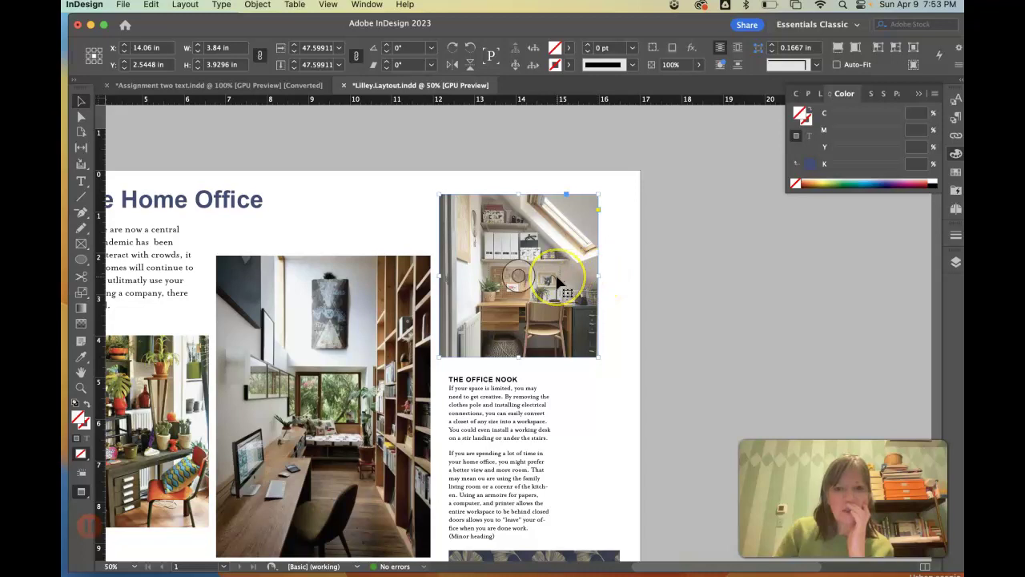
key(w)
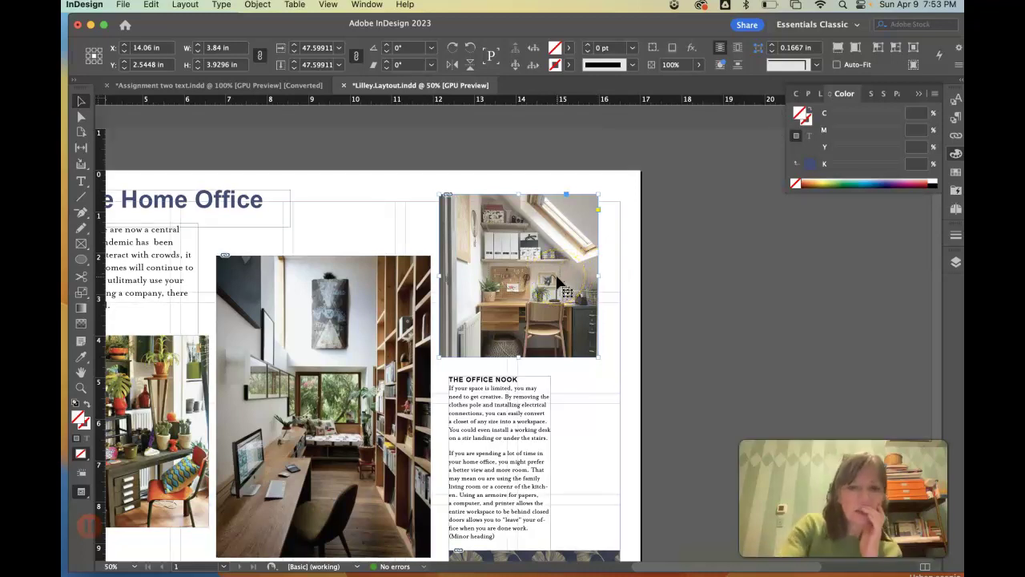
scroll(555, 276, right, 1)
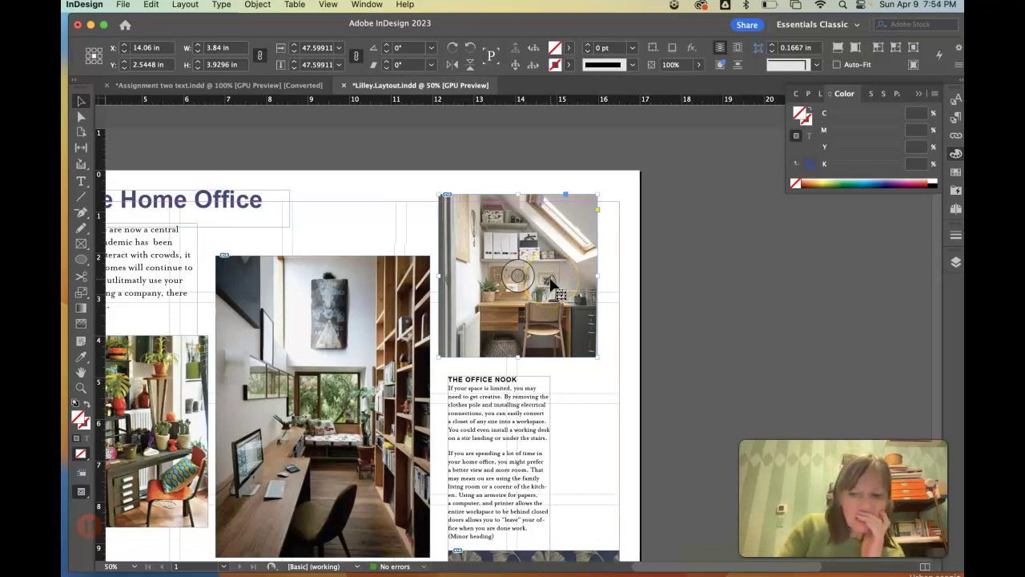
key(w)
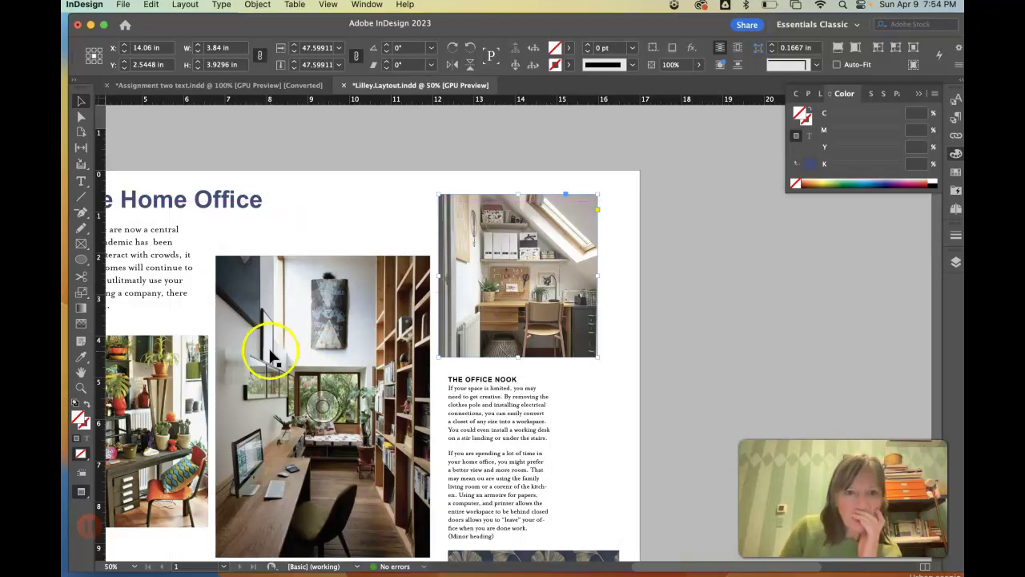
scroll(270, 343, left, 1)
click(197, 374)
drag(196, 375, 193, 375)
Step: Nudge the office nook text inward and its photo outward to X 14.185 in so their left edges line up
click(464, 302)
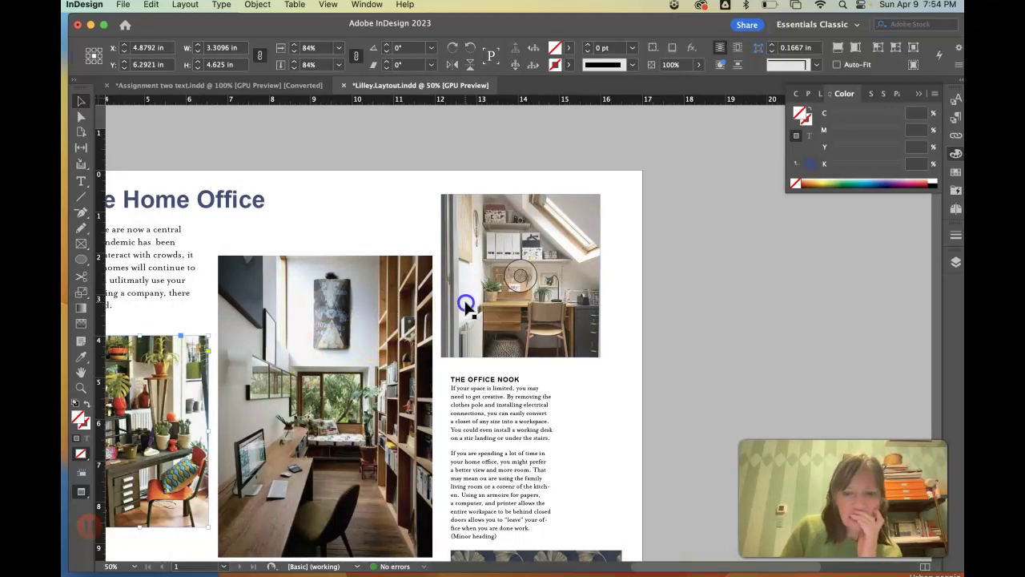
drag(464, 302, 468, 308)
click(458, 437)
key(Left)
key(Left)
key(Left)
key(Left)
key(Left)
key(Left)
key(Left)
key(Left)
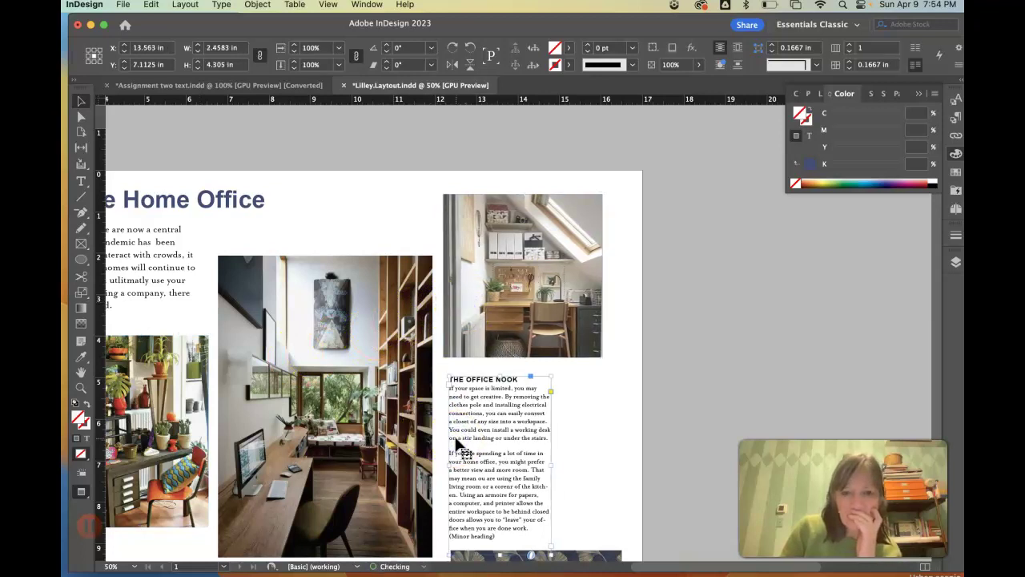
click(463, 301)
key(Right)
key(Right)
key(Right)
key(Right)
key(Right)
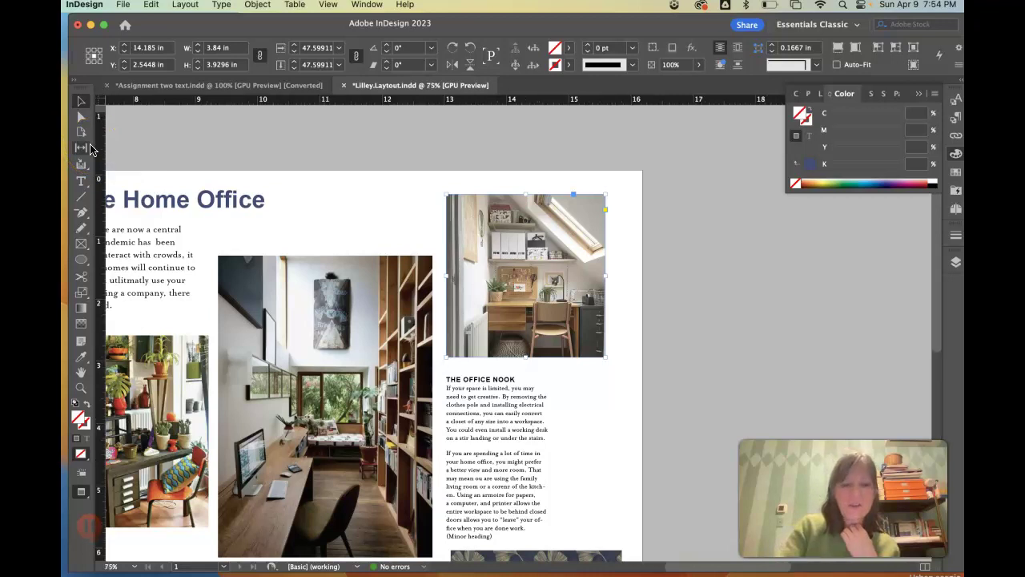
Step: Create a rectangle frame 0.25 in wide by 10.66 in high above the central photo and fill it with teal
key(super+1)
click(81, 243)
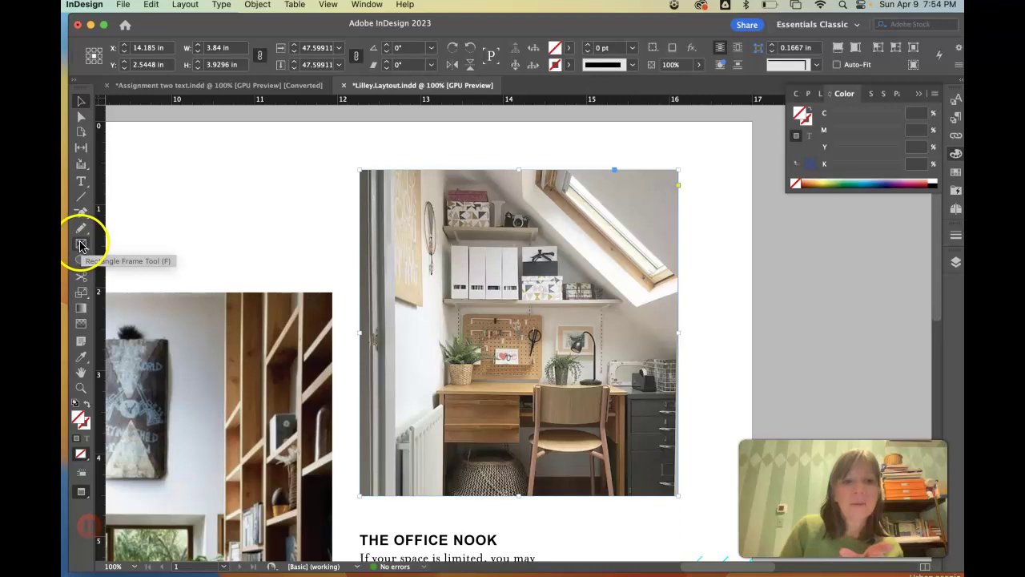
click(183, 169)
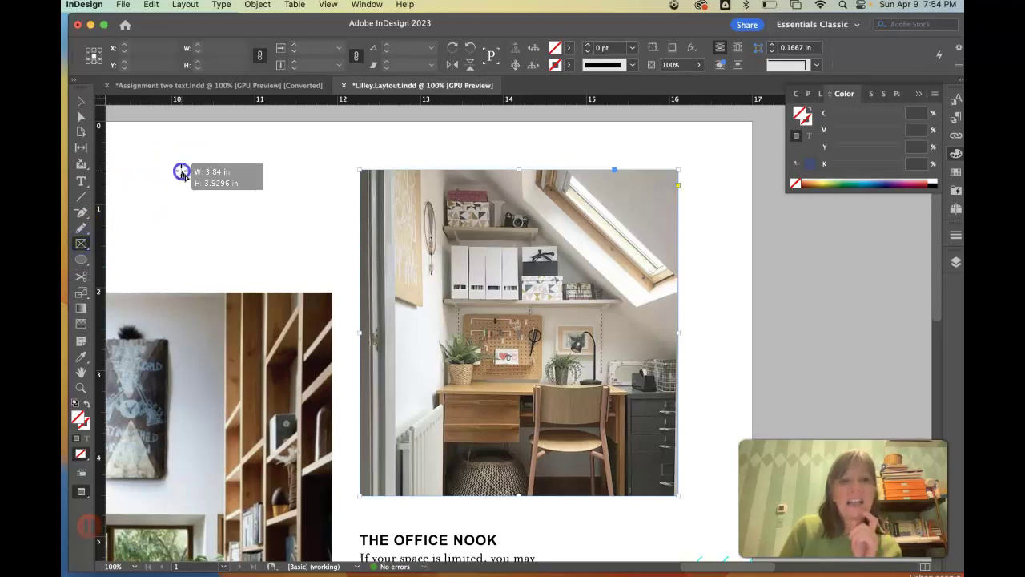
click(473, 292)
drag(474, 291, 450, 293)
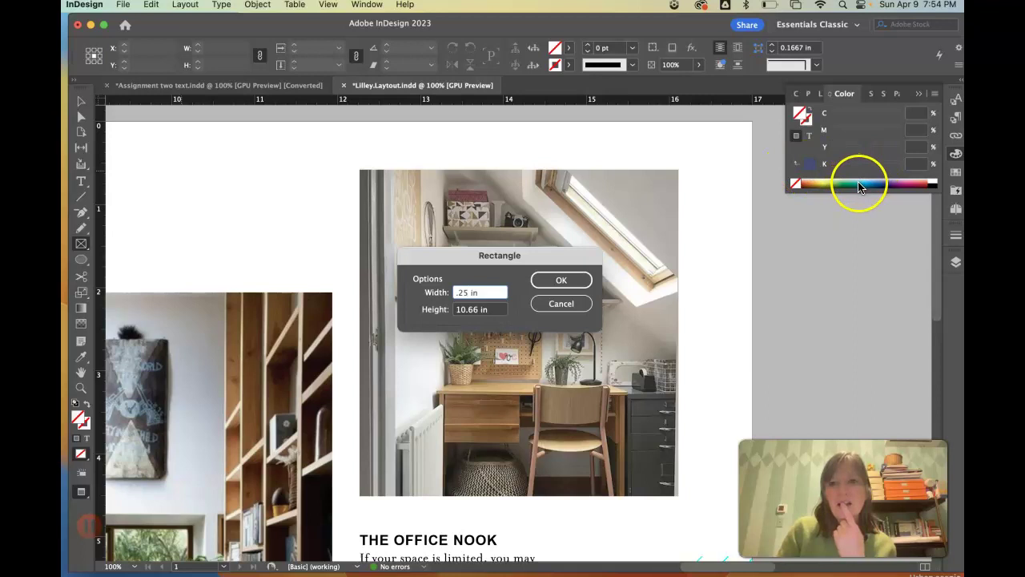
click(565, 281)
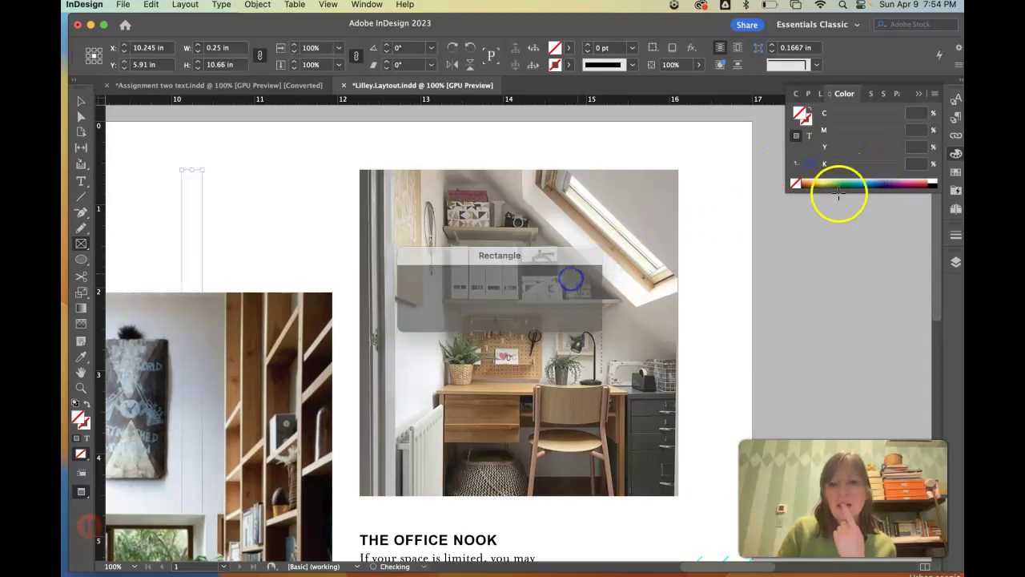
click(859, 184)
Step: Place the teal spacer against the central photo's right edge and move the office nook photo and text flush with it
click(80, 100)
drag(192, 215, 342, 208)
drag(374, 238, 367, 236)
scroll(452, 318, down, 3)
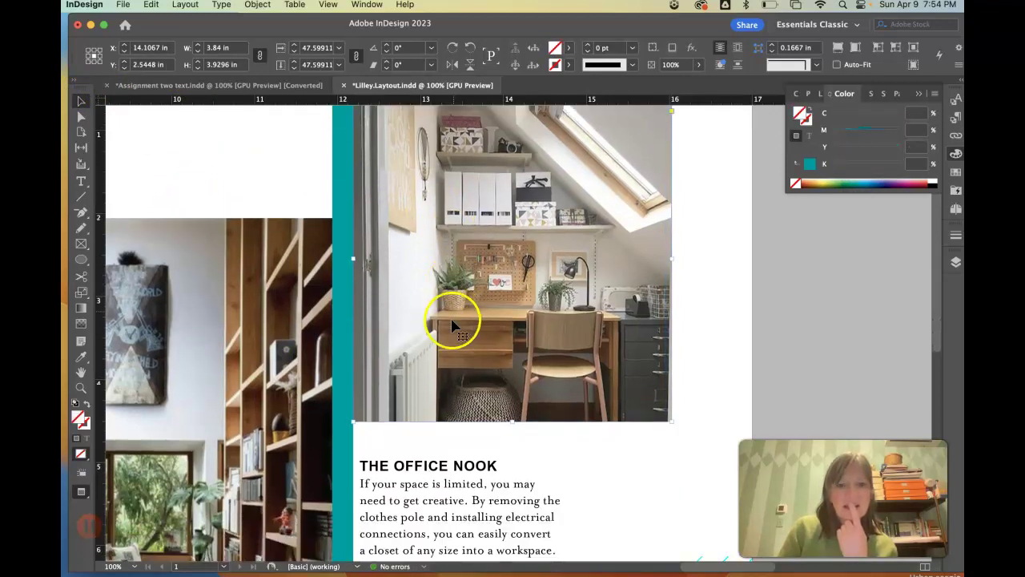
click(403, 454)
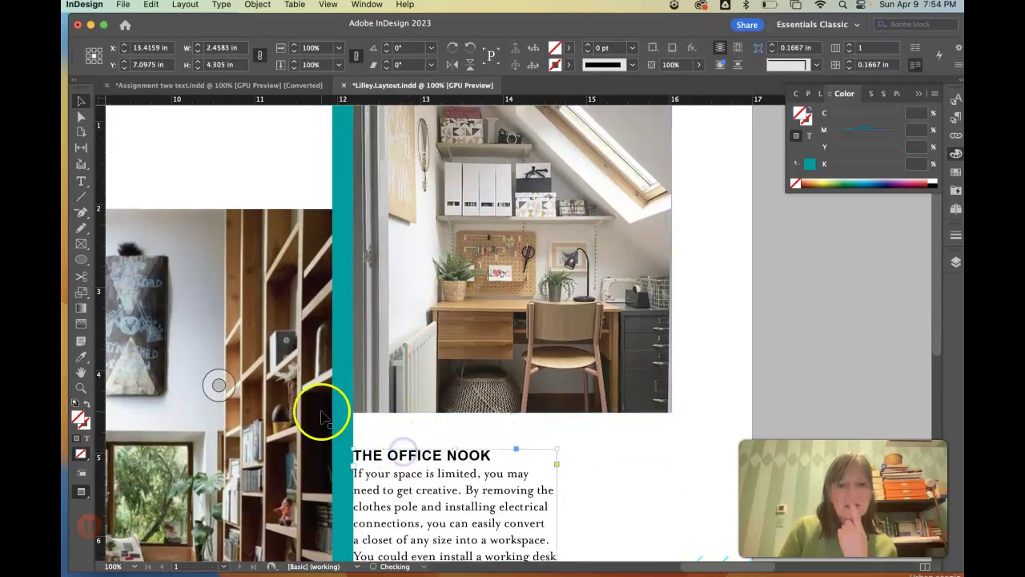
Step: Use the teal spacer at about X 6.64 in to gauge the gap between the plant-filled photo and the central photo, and remove it
scroll(225, 378, left, 5)
scroll(225, 378, left, 3)
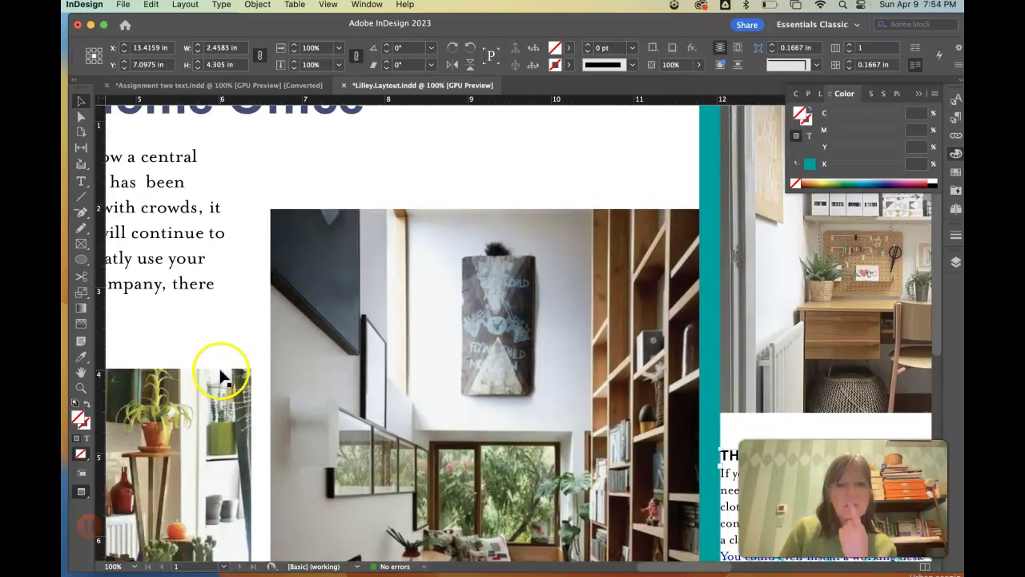
drag(740, 328, 292, 338)
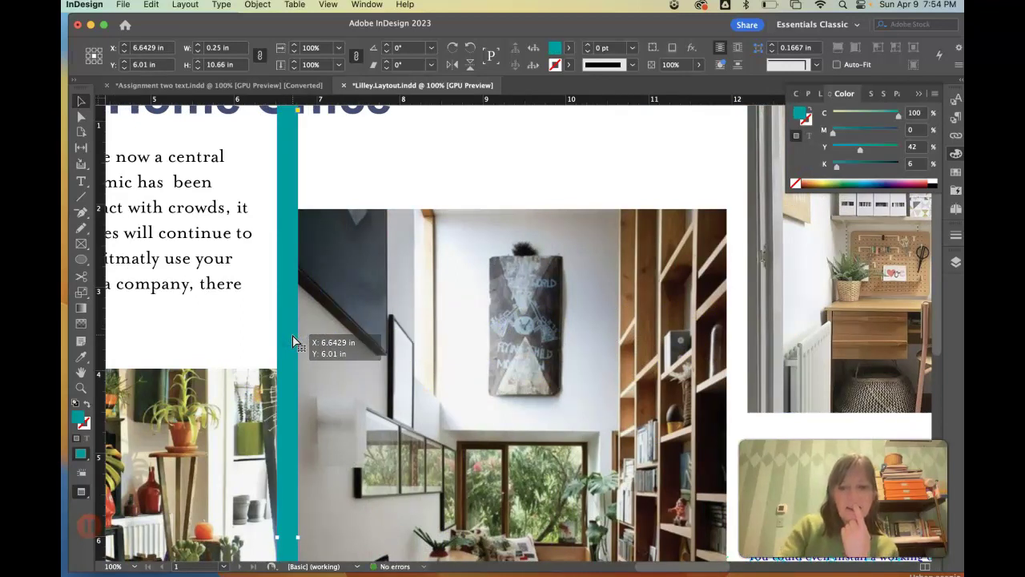
key(super+minus)
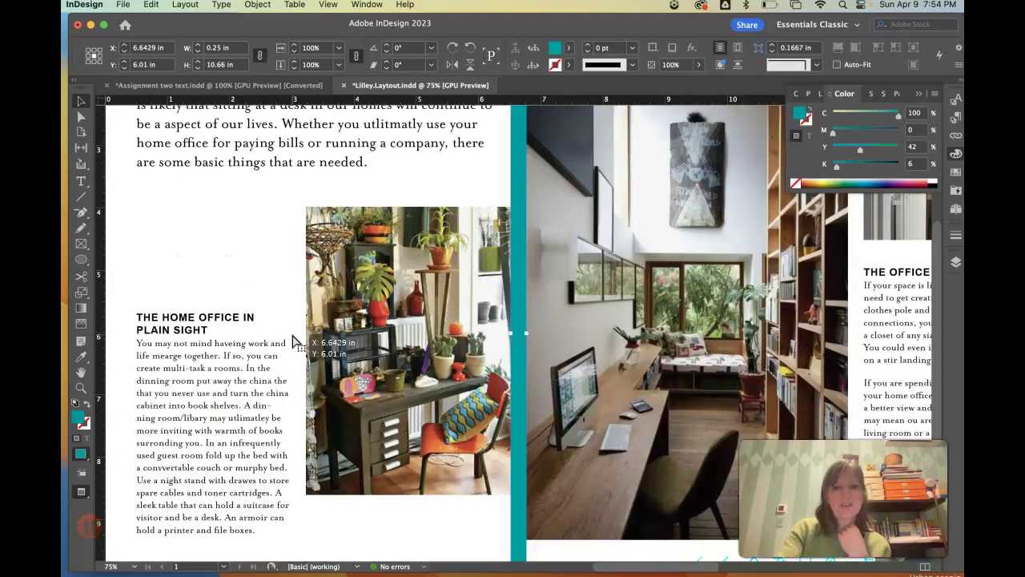
key(super+minus)
key(super+minus)
drag(527, 267, 336, 265)
click(737, 324)
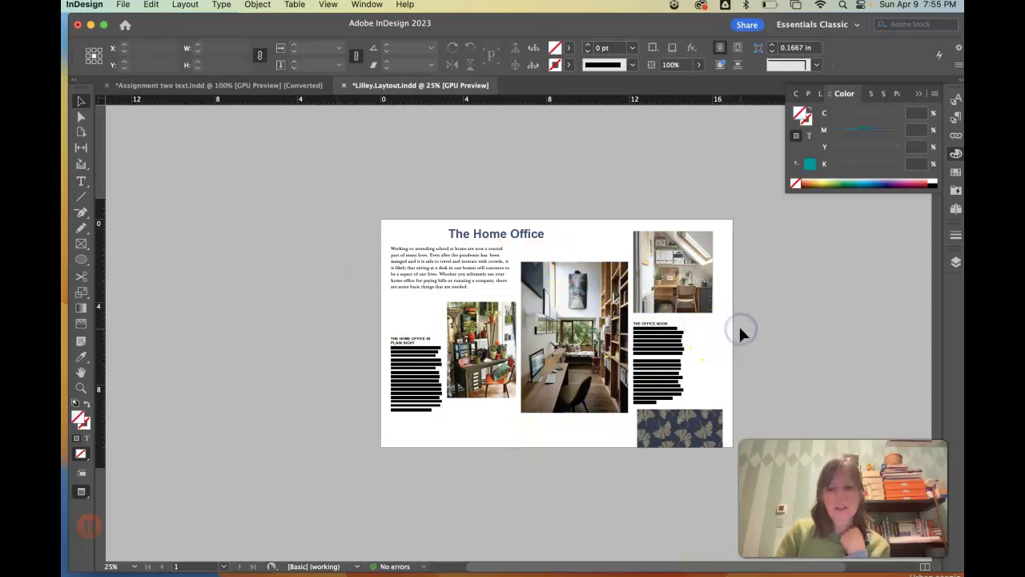
Step: Move the ginkgo pattern beneath the plant-filled office photo and narrow its frame to nearly the photo's width
click(647, 430)
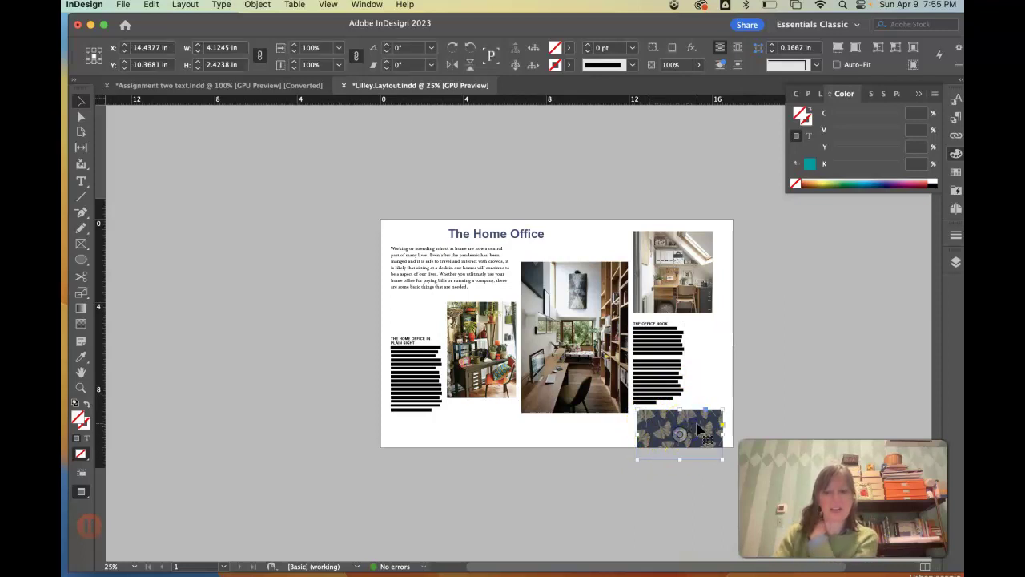
drag(679, 430, 522, 432)
drag(519, 426, 511, 431)
click(534, 473)
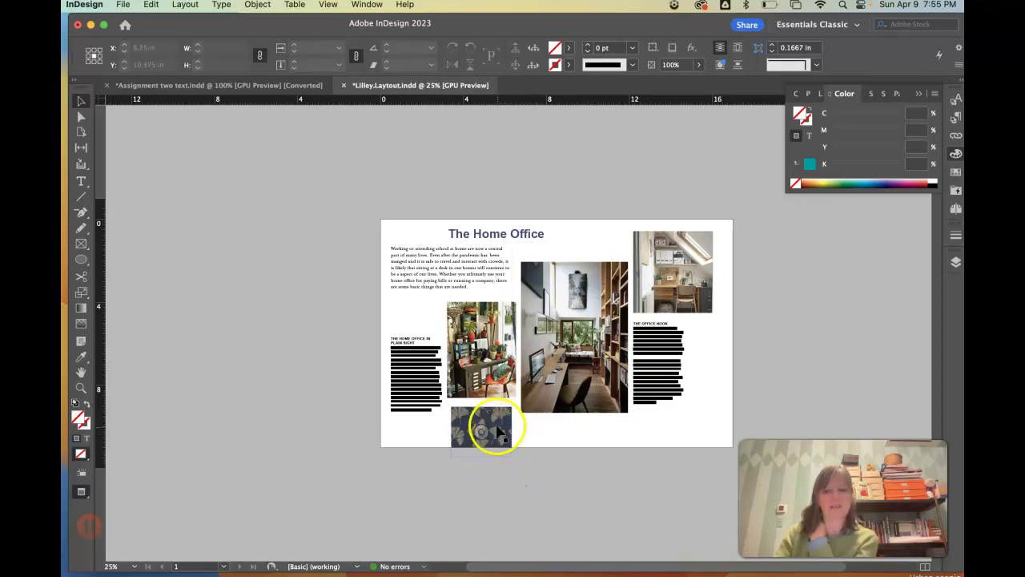
Step: Match the ginkgo pattern's width to the photo, about 3.26 in, and move it off the page to about X 4.88 in, Y 13.01 in
click(494, 422)
drag(483, 409, 493, 484)
click(533, 477)
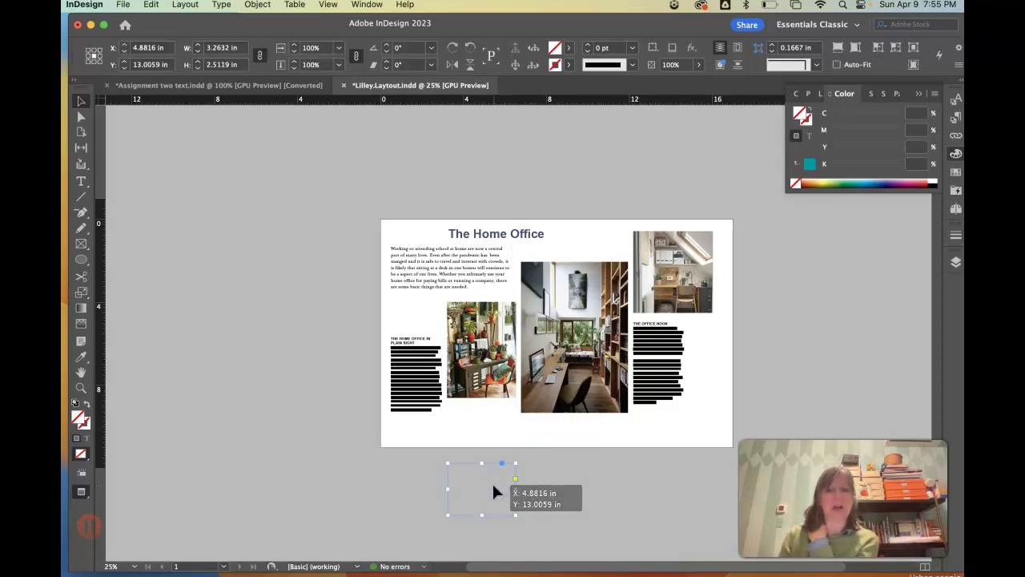
drag(493, 484, 493, 485)
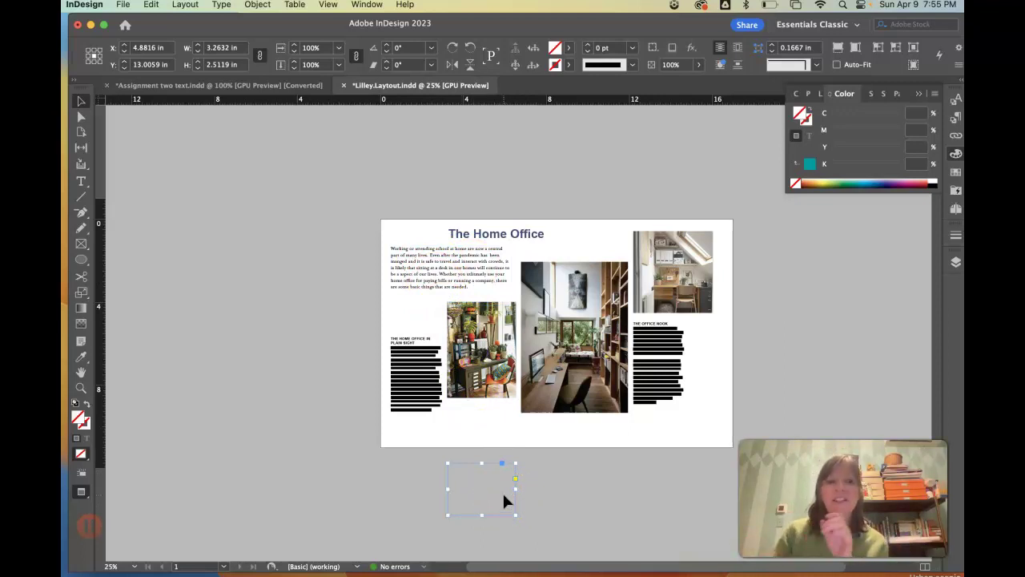
Step: Collapse the Color panel and show the document's Pages panel
drag(677, 28, 671, 28)
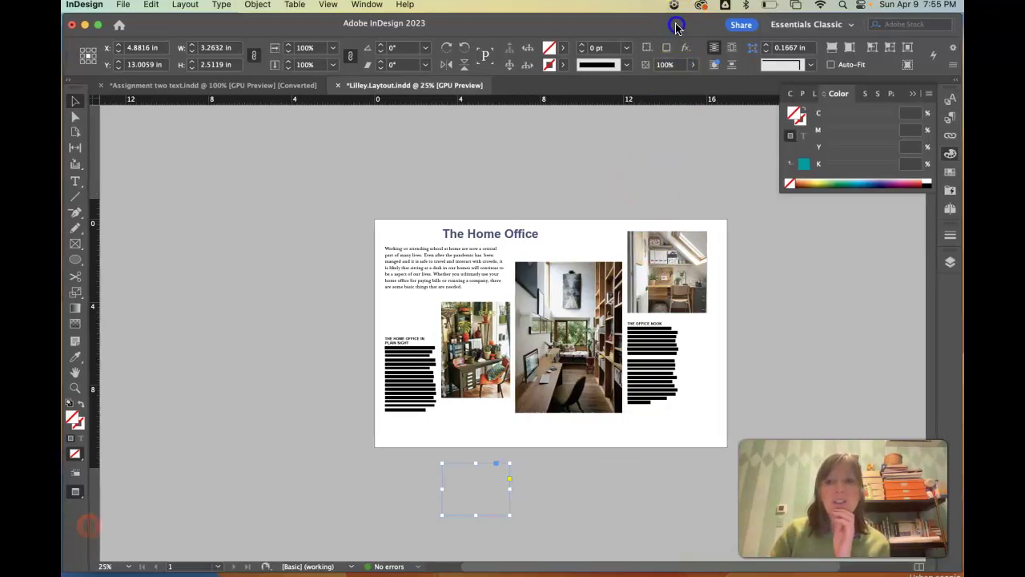
click(915, 95)
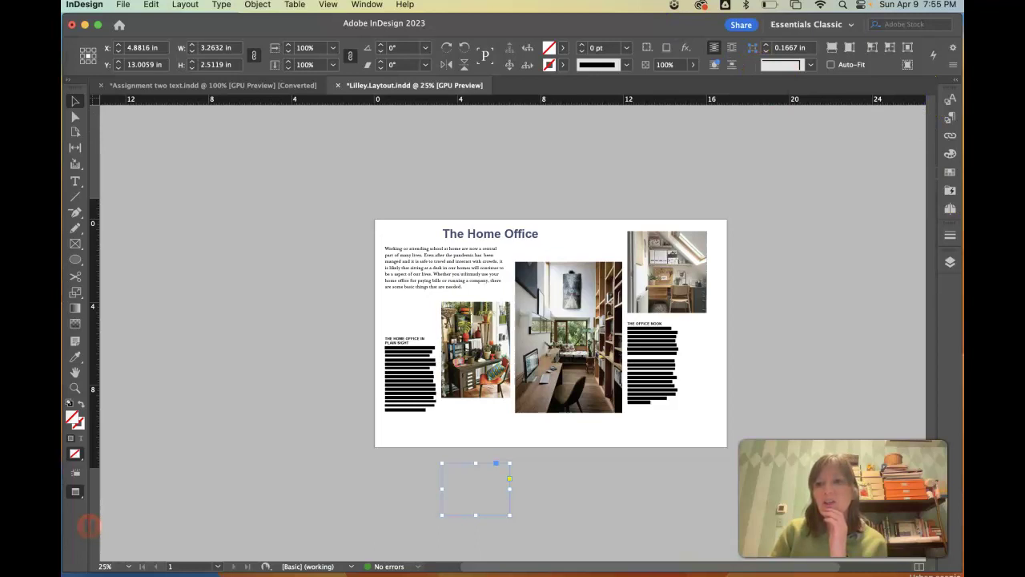
click(949, 210)
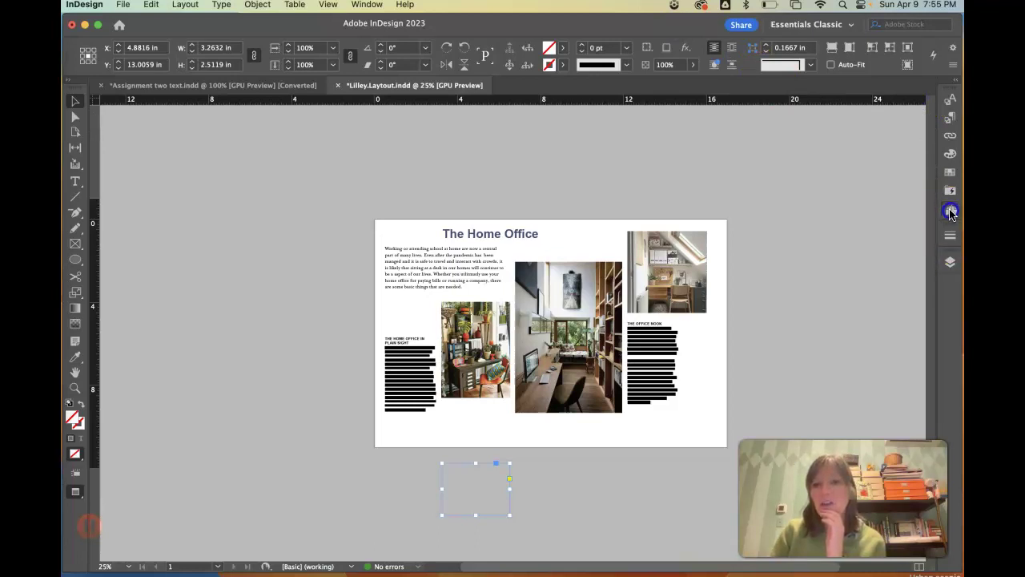
click(950, 212)
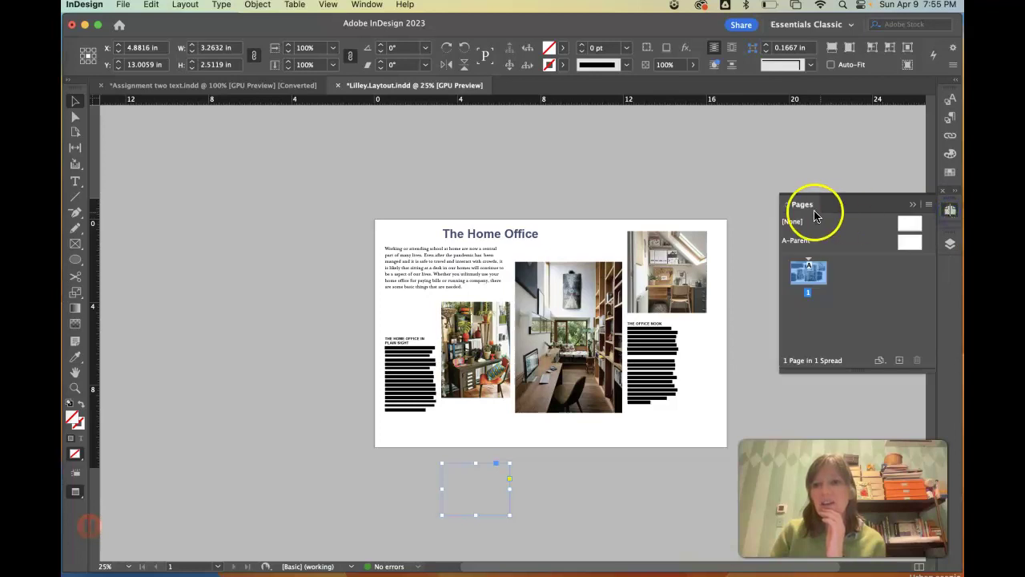
click(368, 6)
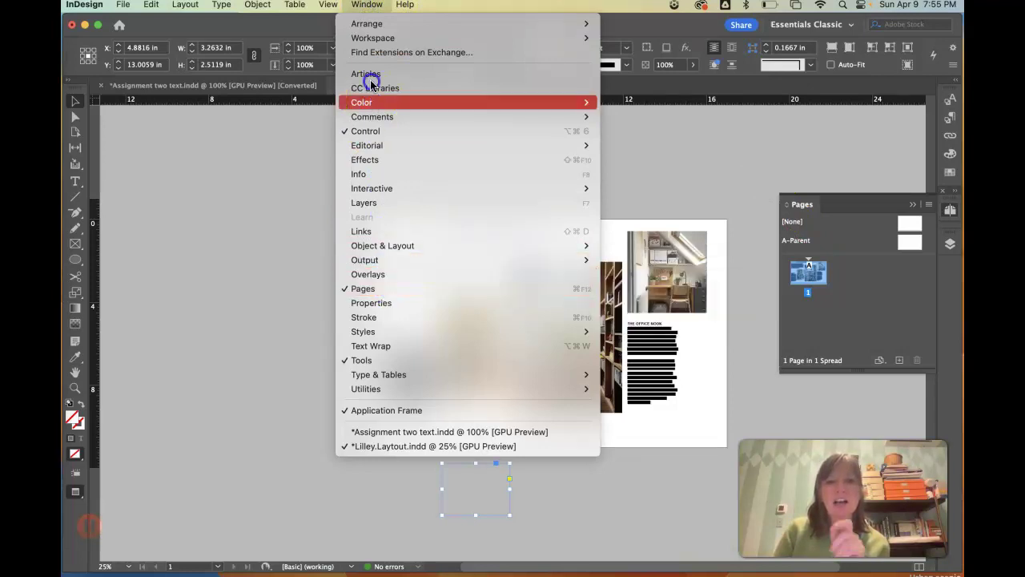
mouse_move(370, 40)
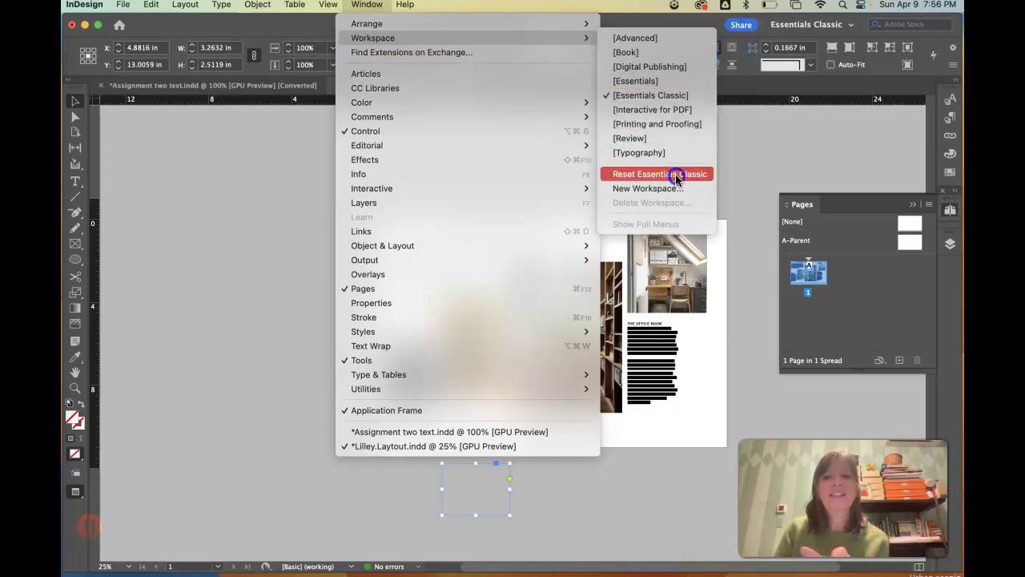
click(447, 39)
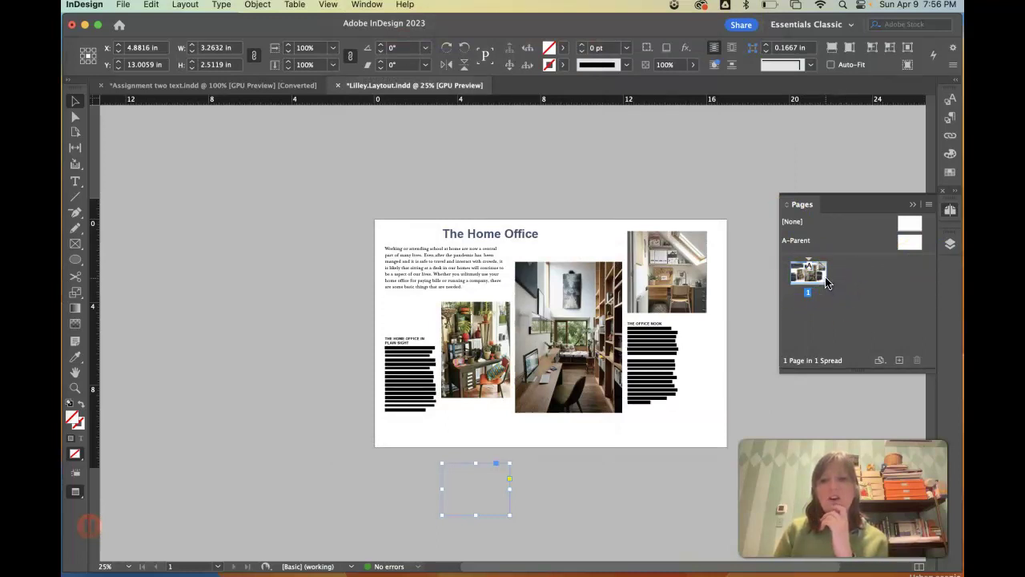
Step: Duplicate the Home Office spread as page 2 and leave preview mode to show guides and frame edges
click(931, 208)
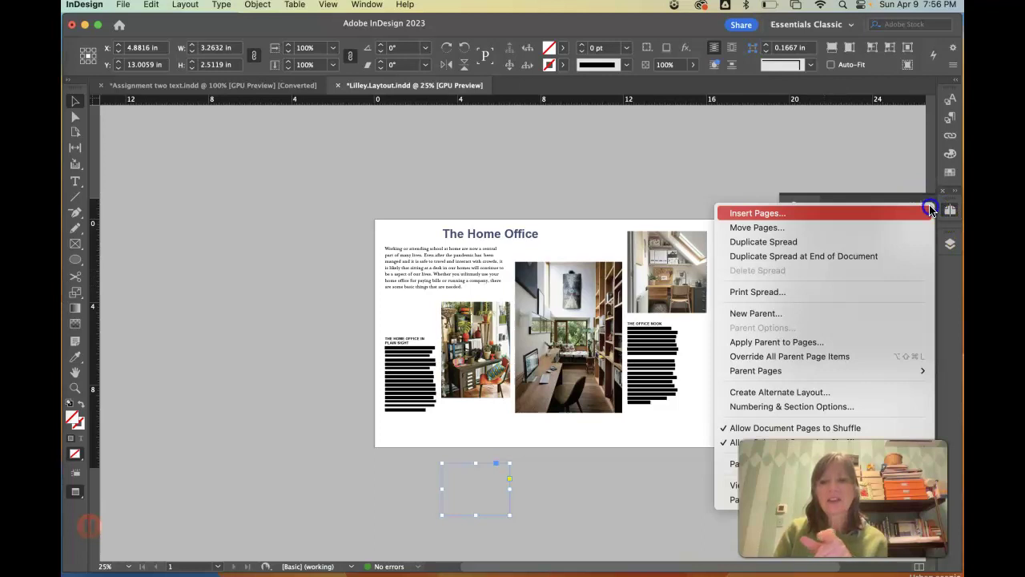
click(862, 241)
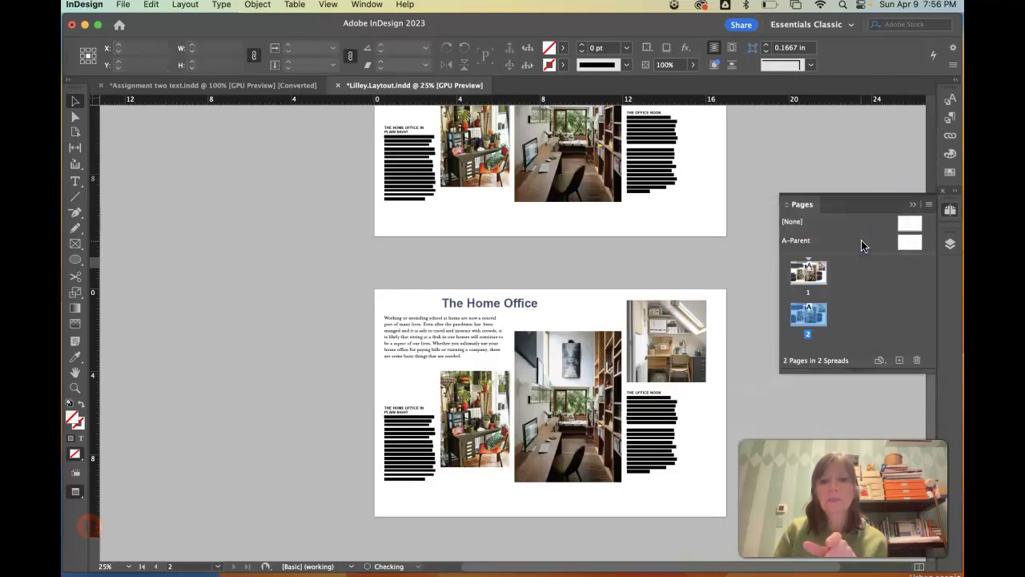
click(724, 292)
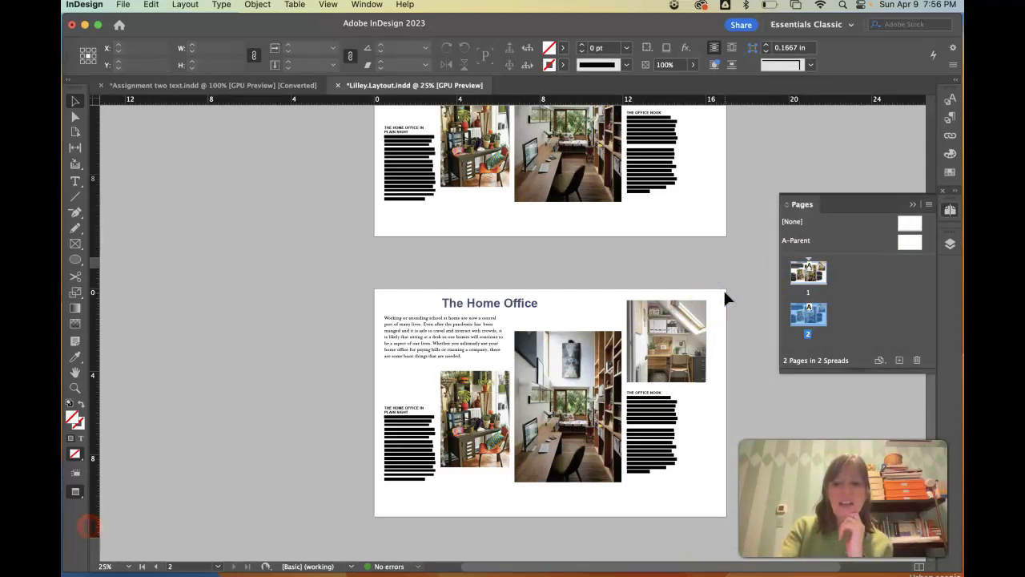
key(w)
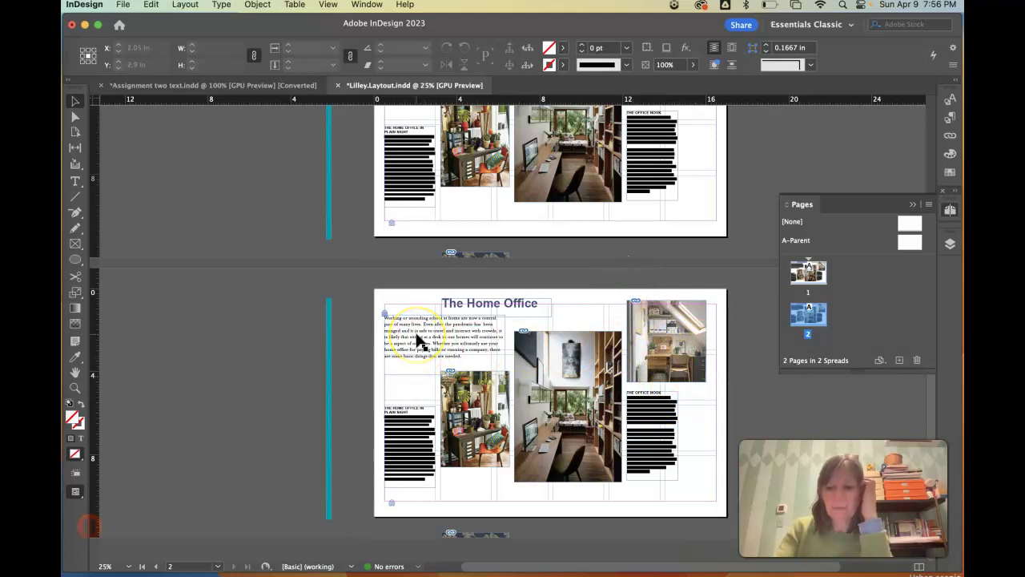
Step: On page 2, move the "The Home Office" title slightly up and right and delete the introductory paragraph below it
key(super+equal)
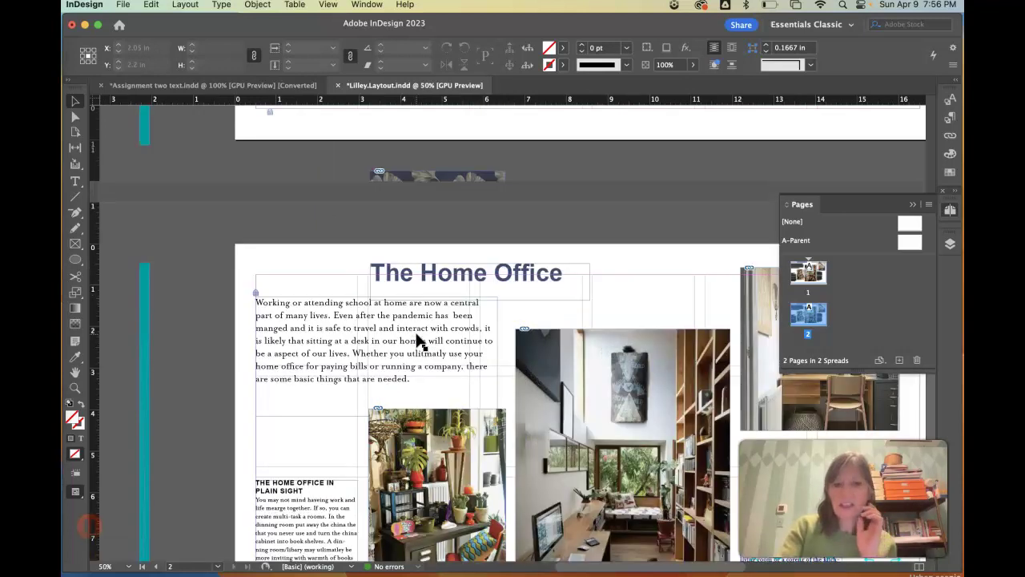
click(435, 270)
drag(448, 269, 454, 255)
click(333, 331)
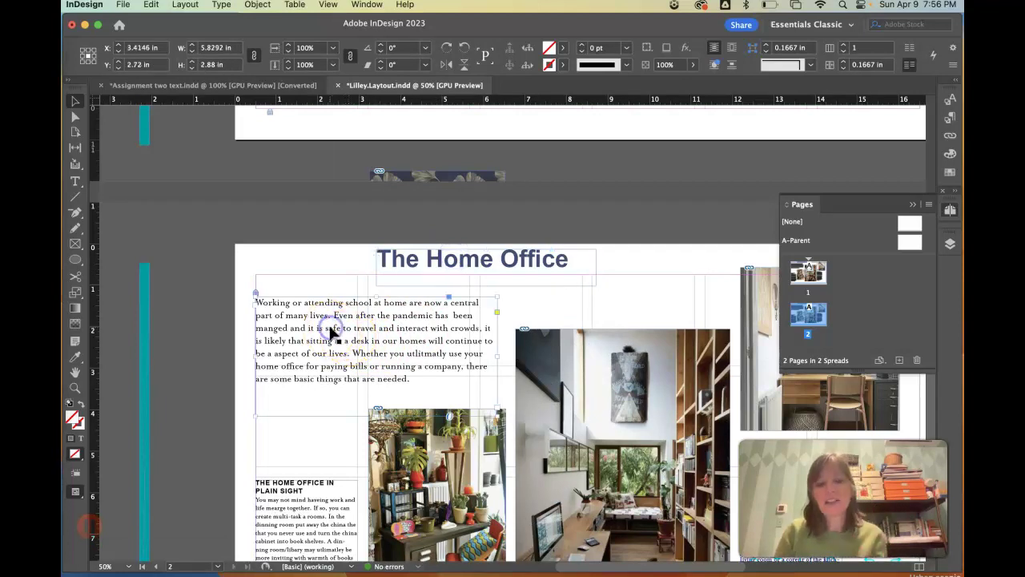
key(Delete)
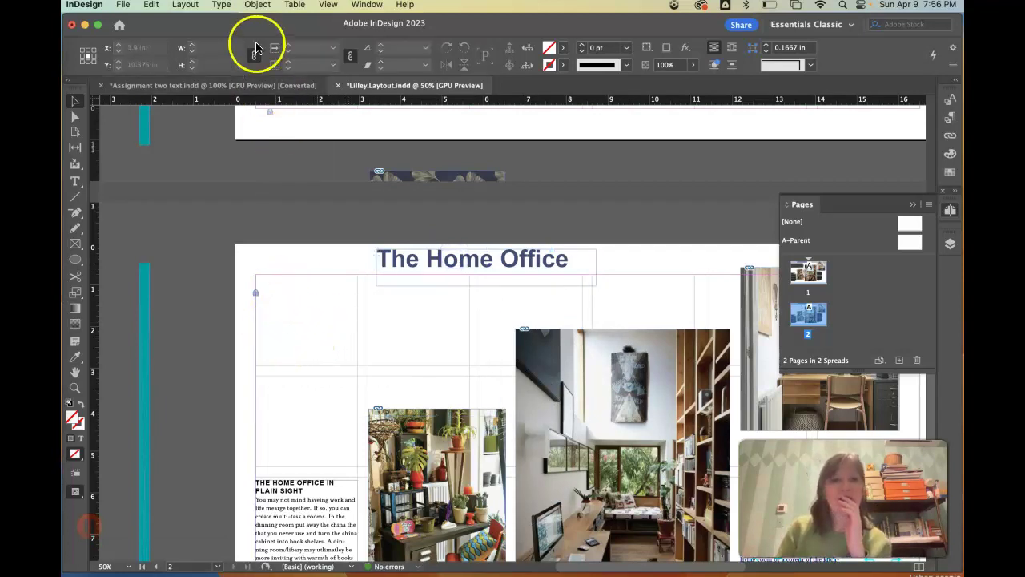
Step: In Assignment two text.indd, copy the text from the "What to buy" heading through the Writing Surface paragraph
click(242, 85)
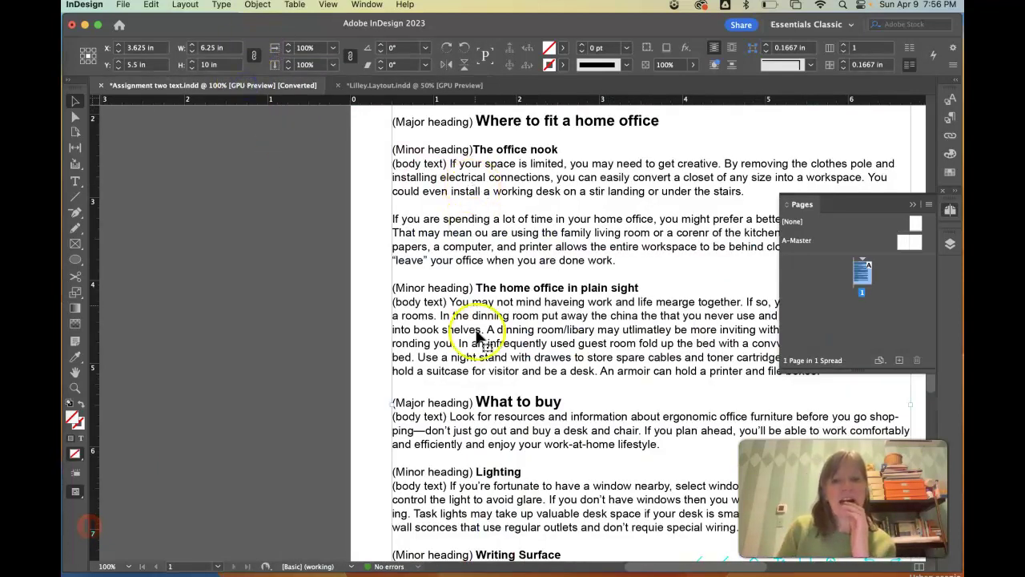
scroll(505, 377, down, 5)
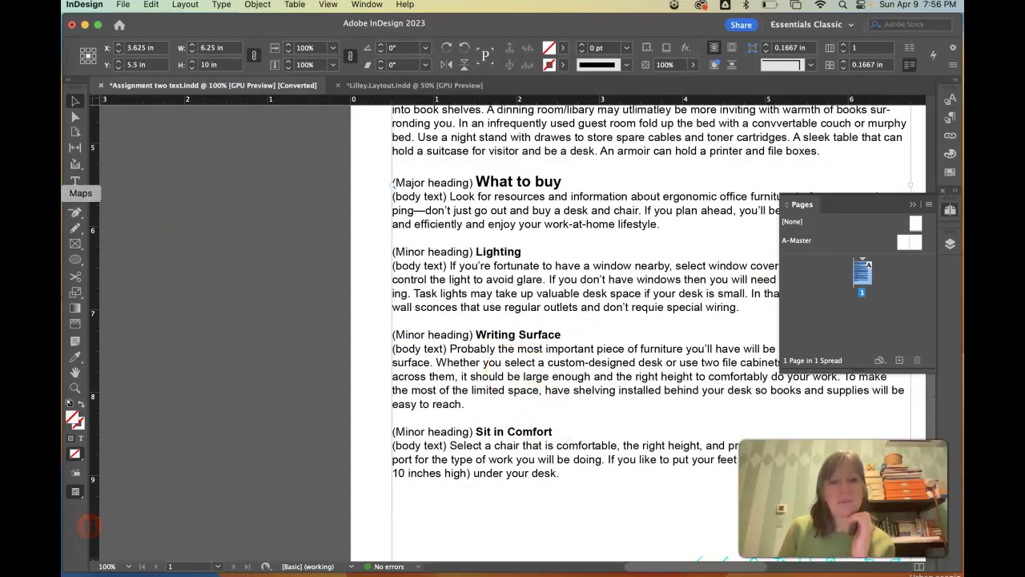
click(75, 181)
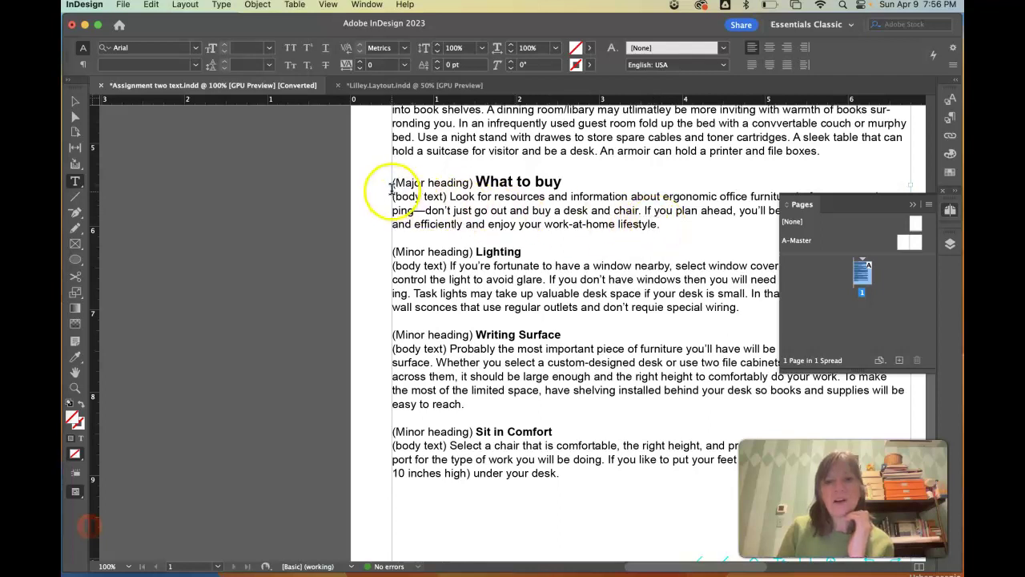
scroll(451, 224, up, 3)
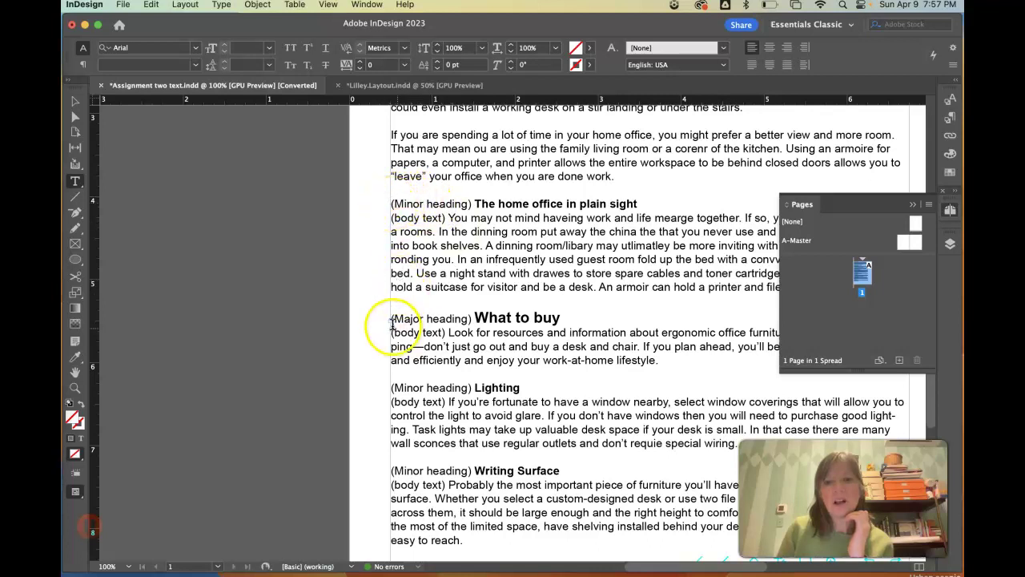
drag(391, 321, 521, 547)
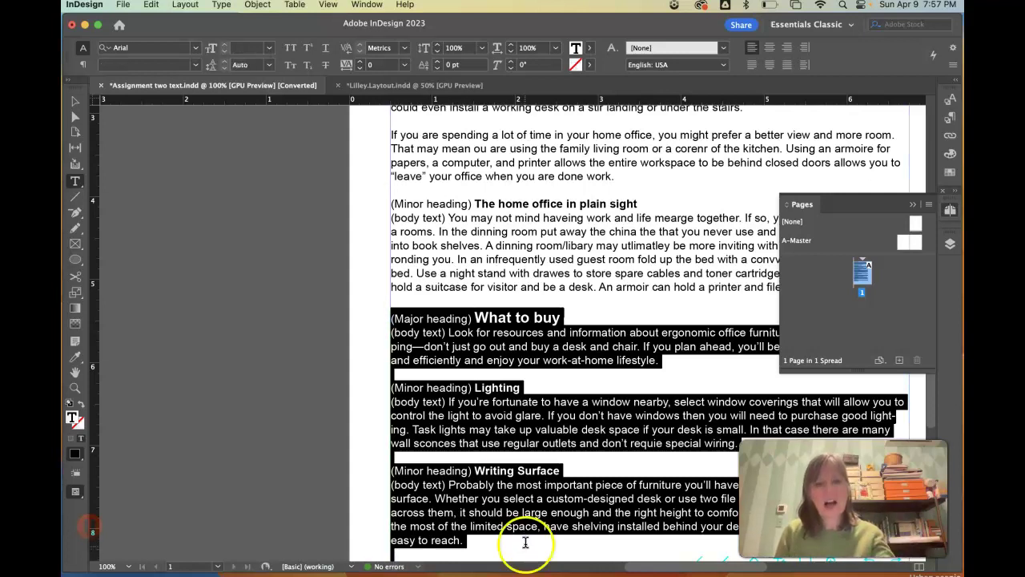
Step: Paste the copied text into a new frame about 3.9 in wide across page 2's upper-left corner in Lilley.Laytout.indd
click(387, 86)
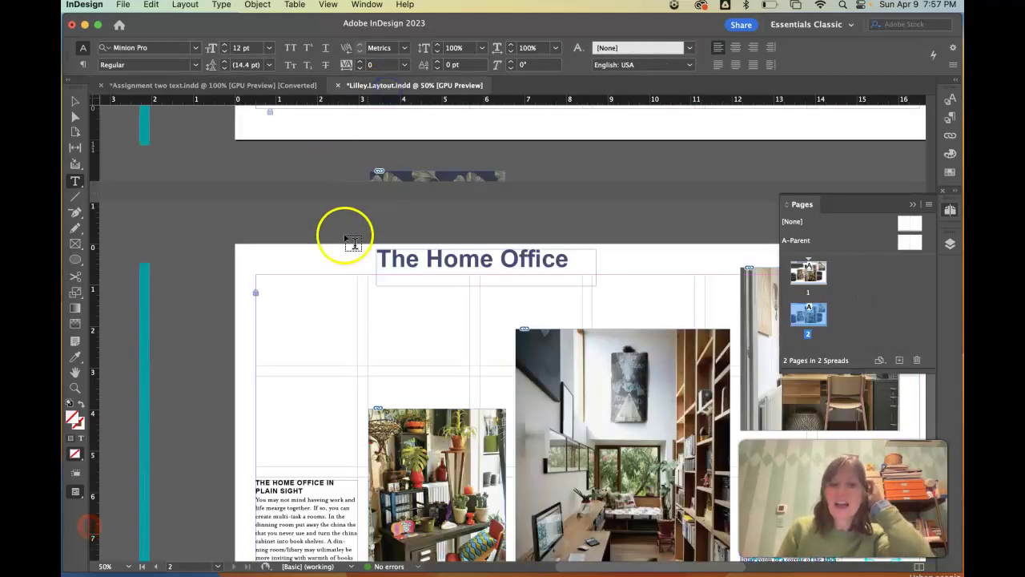
drag(186, 240, 349, 403)
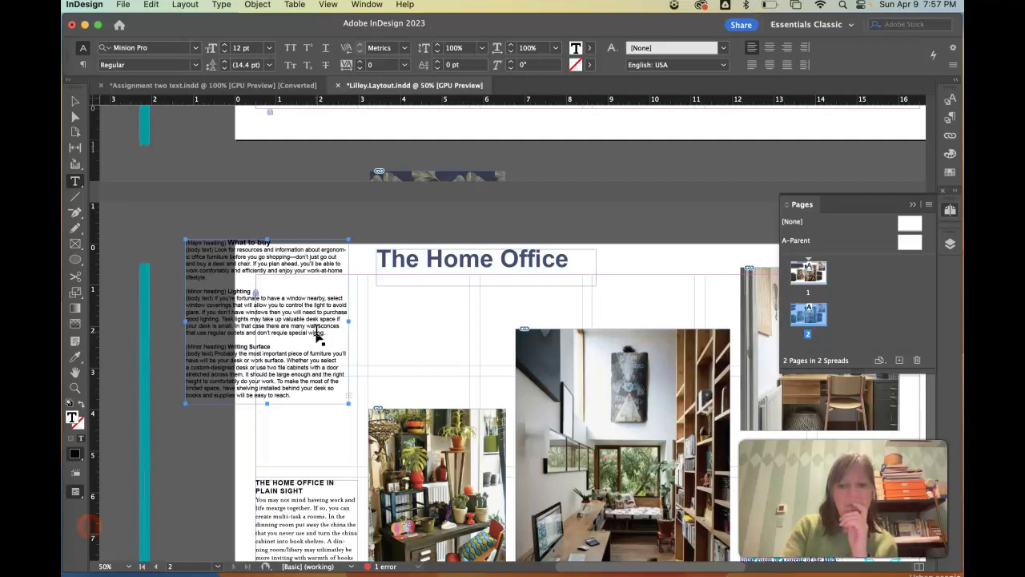
key(super+1)
scroll(275, 314, left, 8)
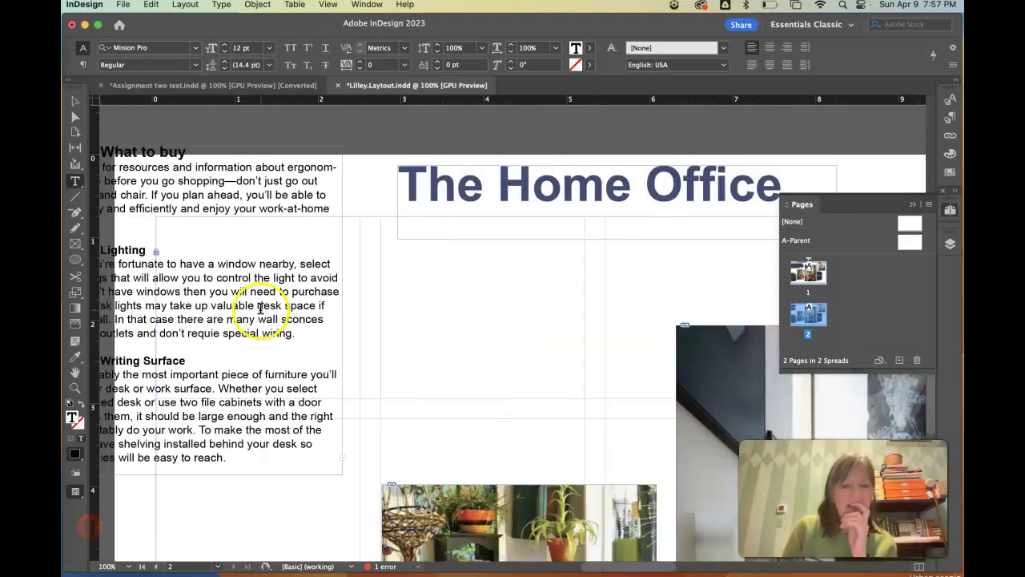
scroll(274, 311, right, 2)
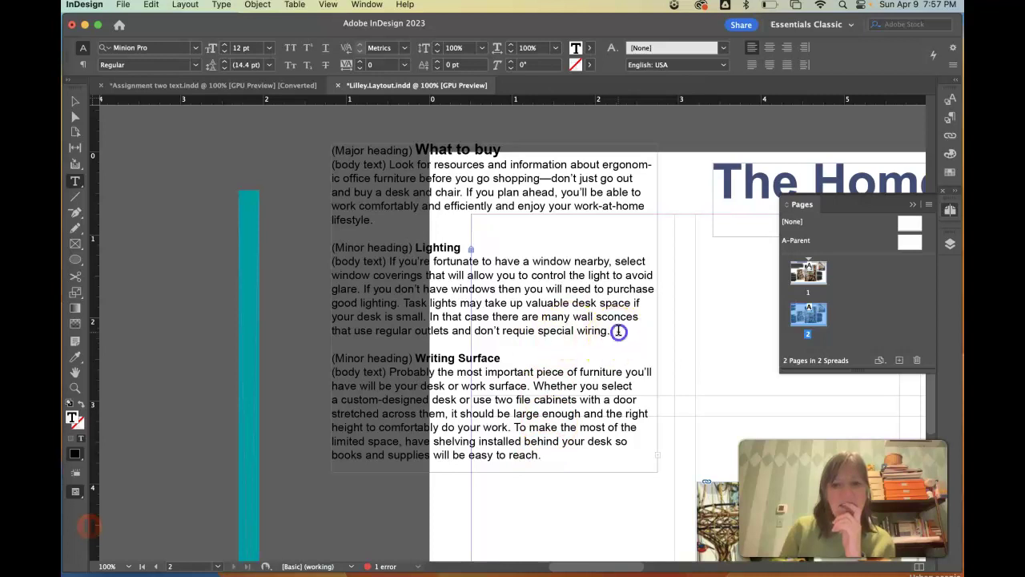
Step: Cut the Lighting section from the pasted text and paste it into a new frame about 2.44 in wide above the plant-filled photo
drag(611, 331, 270, 248)
key(BackSpace)
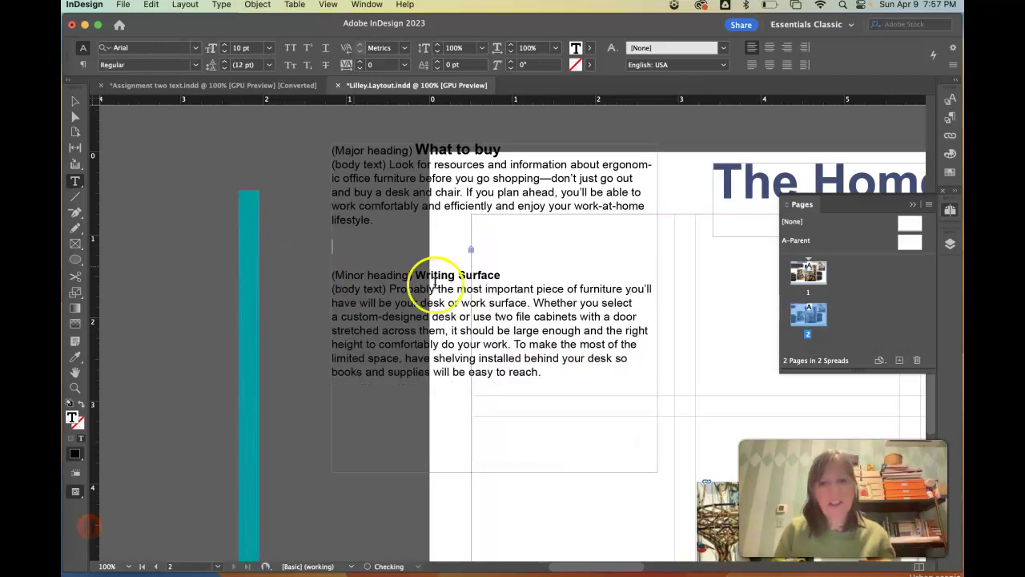
scroll(435, 274, right, 10)
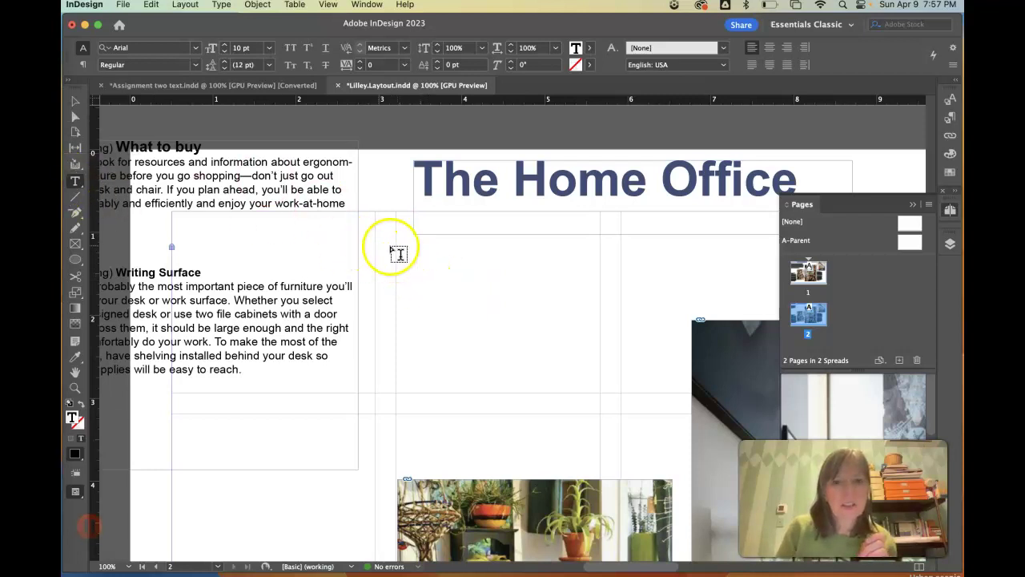
drag(398, 251, 598, 458)
key(super+v)
key(super+b)
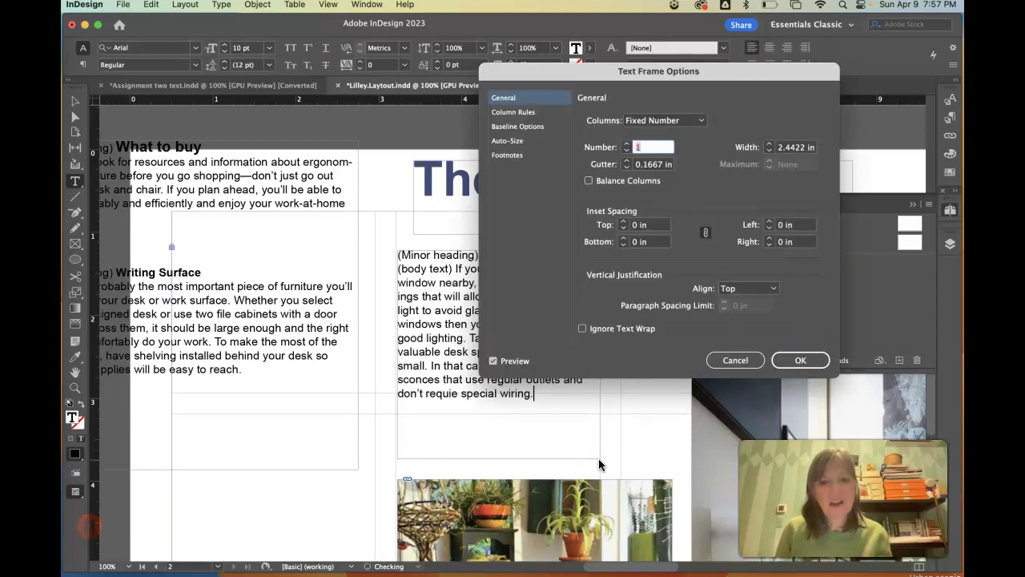
click(730, 362)
Step: Format the whole Lighting section to match the body text of "The Home Office in Plain Sight" using the Eyedropper
drag(531, 397, 387, 254)
scroll(252, 328, down, 3)
scroll(251, 327, left, 2)
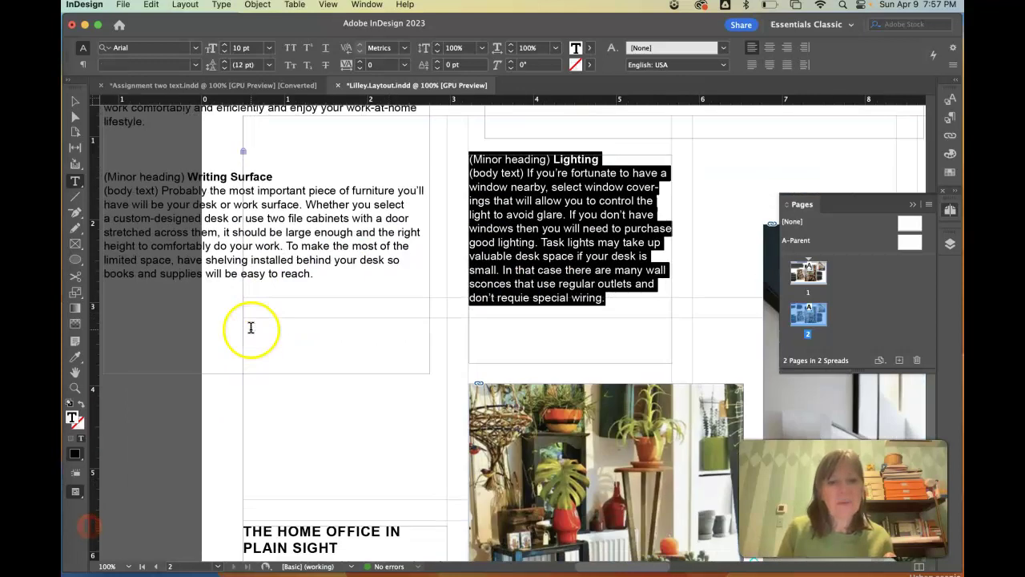
scroll(350, 407, down, 3)
scroll(396, 416, down, 1)
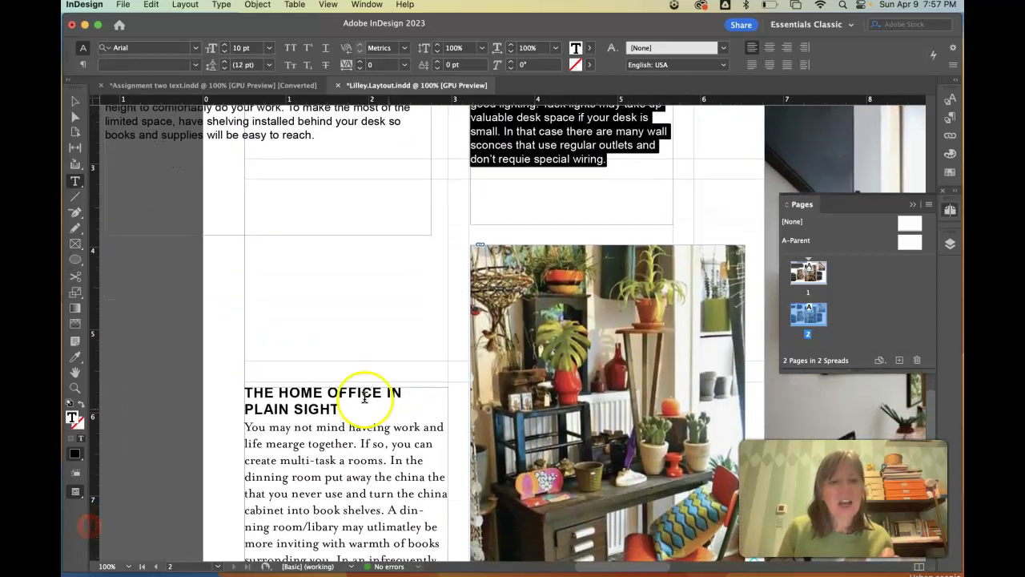
click(76, 357)
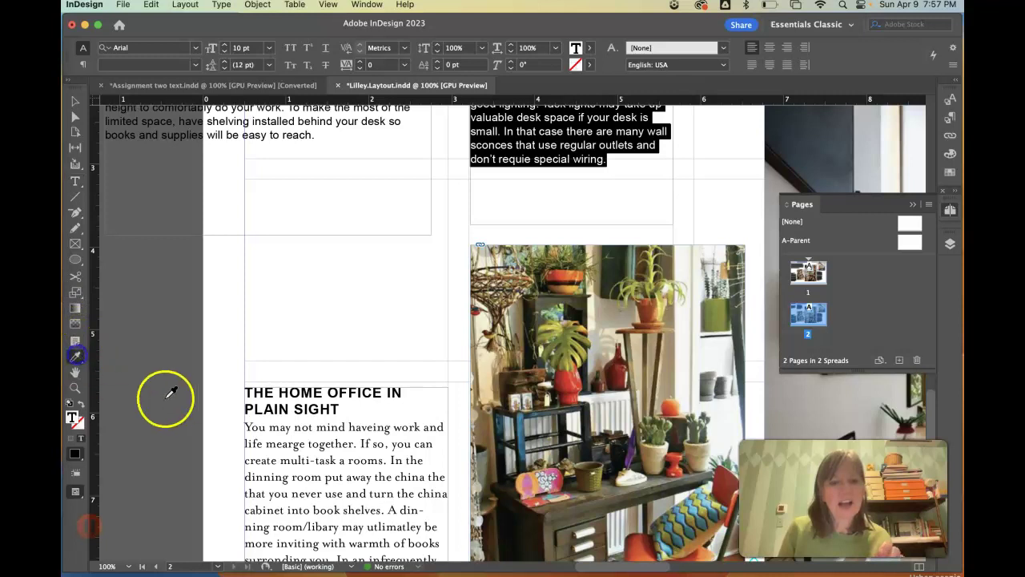
click(333, 456)
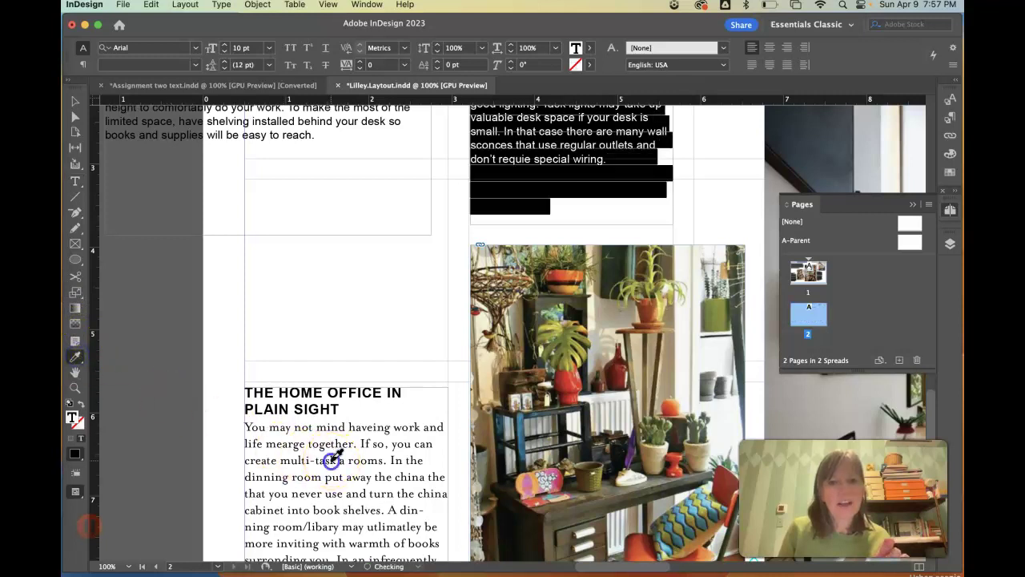
Step: Format the word "Lighting" to match the "The Home Office in Plain Sight" heading using the Eyedropper
scroll(366, 392, up, 5)
click(76, 181)
click(625, 244)
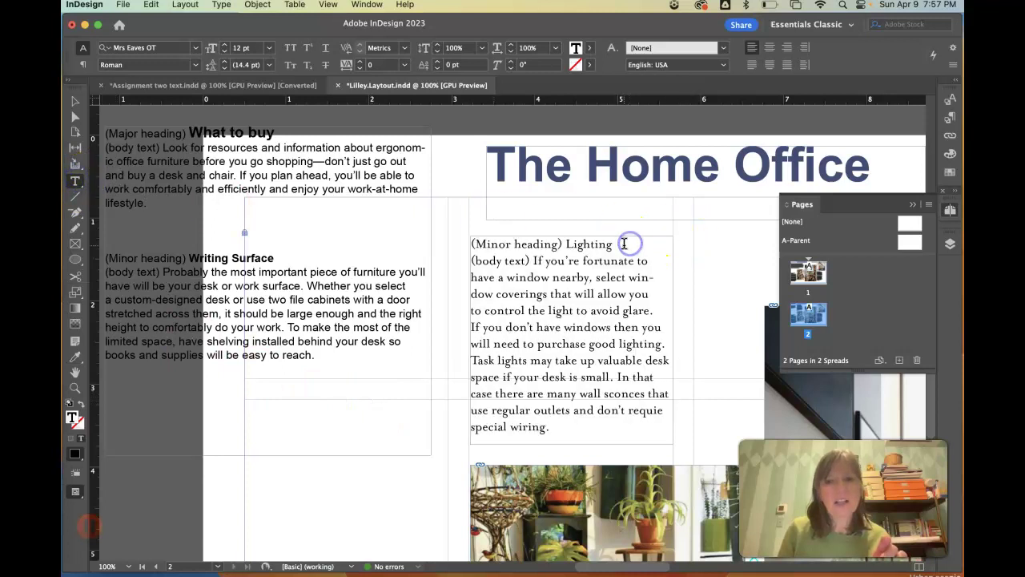
click(75, 357)
scroll(279, 412, down, 5)
click(317, 386)
scroll(383, 326, up, 7)
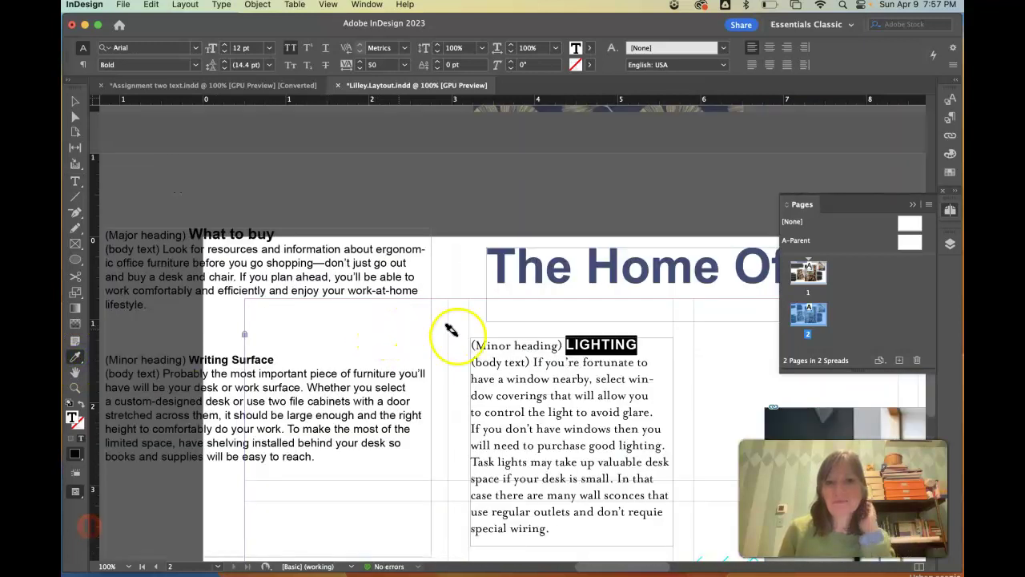
Step: Delete the "(body text)" label from the start of the Lighting paragraph
click(75, 184)
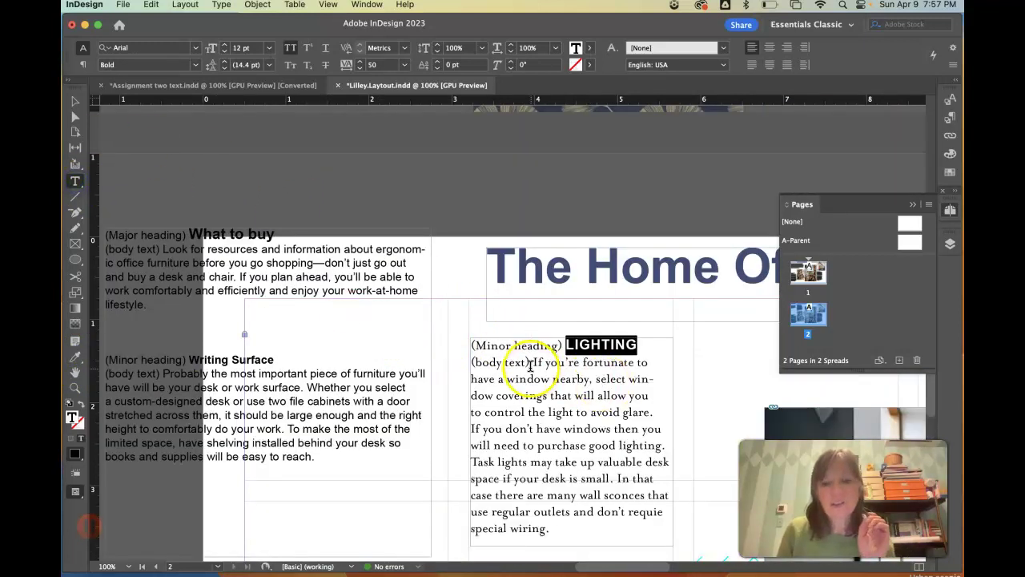
drag(534, 362, 459, 359)
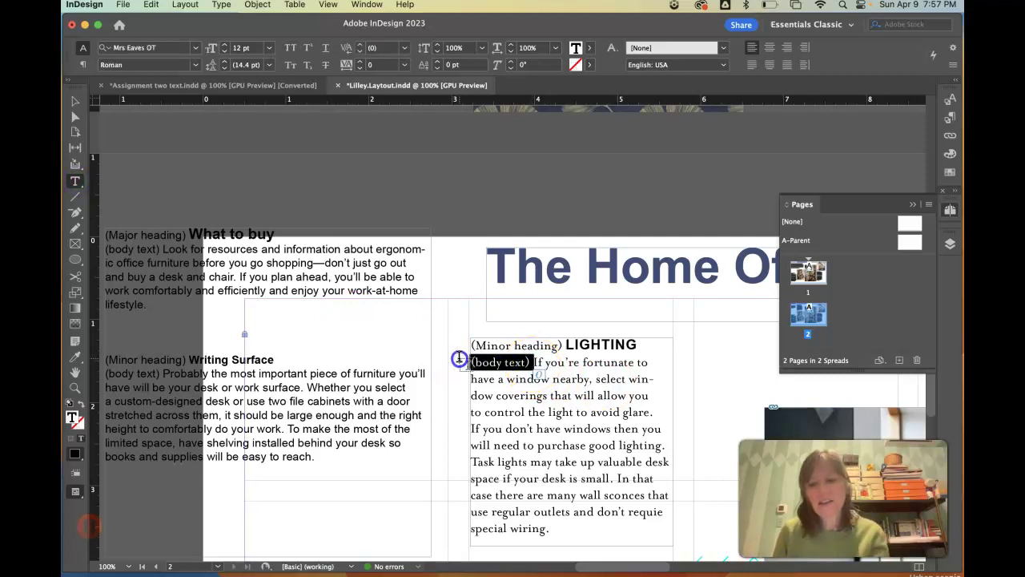
key(BackSpace)
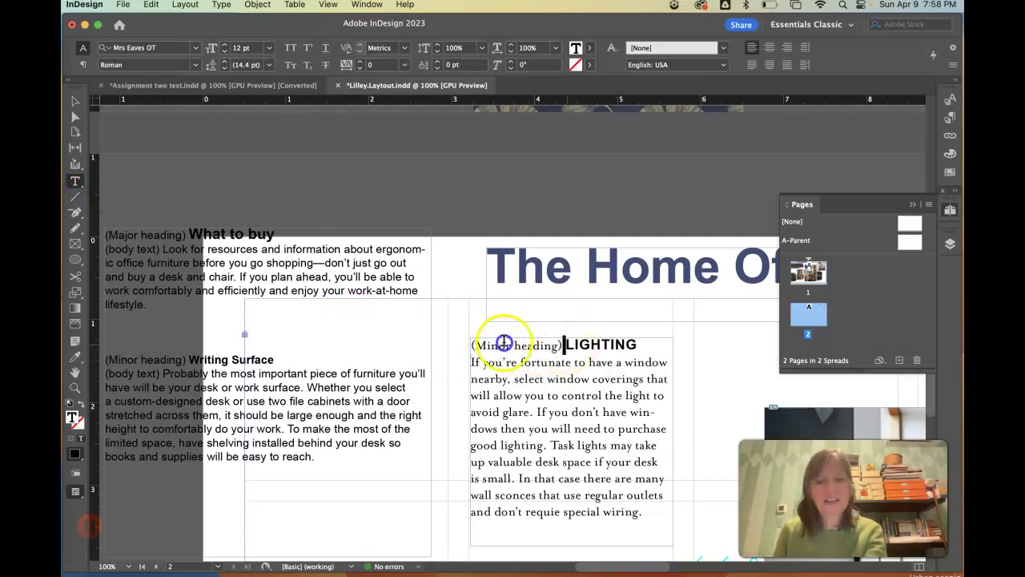
Step: Delete the "(Minor heading)" label in front of the Lighting heading
shift+click(470, 344)
key(BackSpace)
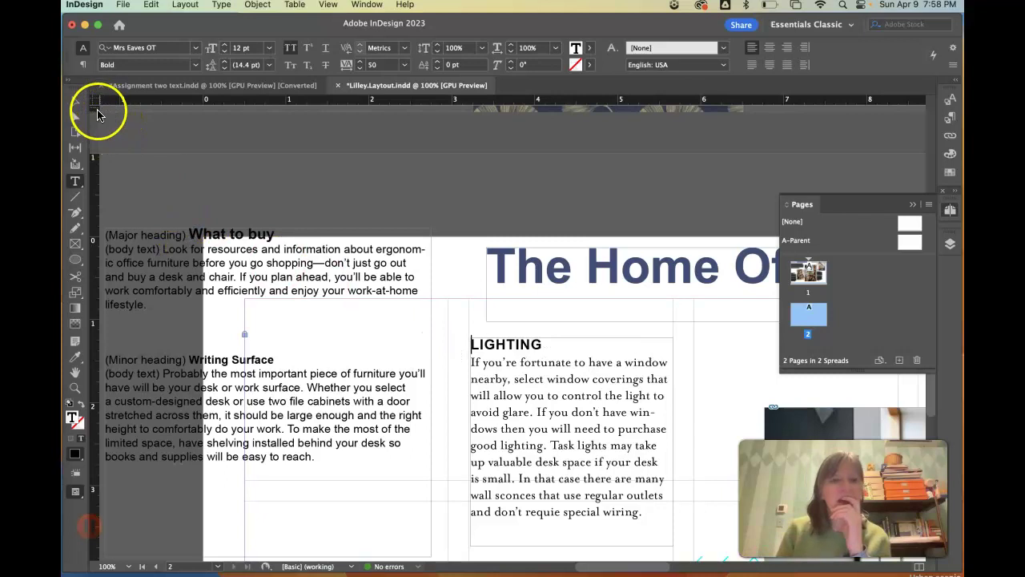
Step: Cut the Writing Surface section from the pasted text and paste it into a new first-column frame about 2.46 in wide, beside the plant-filled photo
click(75, 101)
drag(244, 363, 307, 367)
click(76, 183)
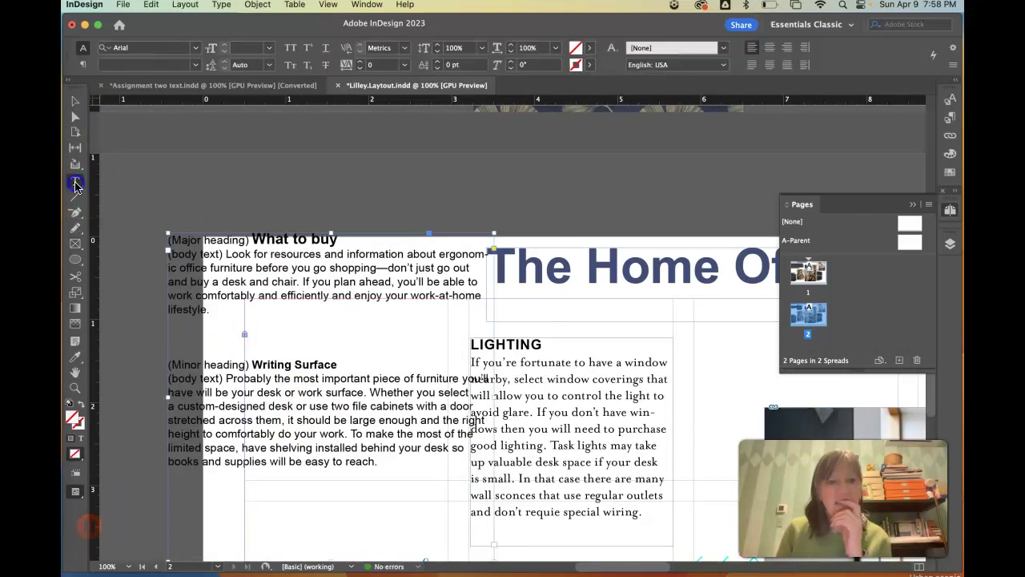
drag(382, 465, 253, 364)
key(ctrl+x)
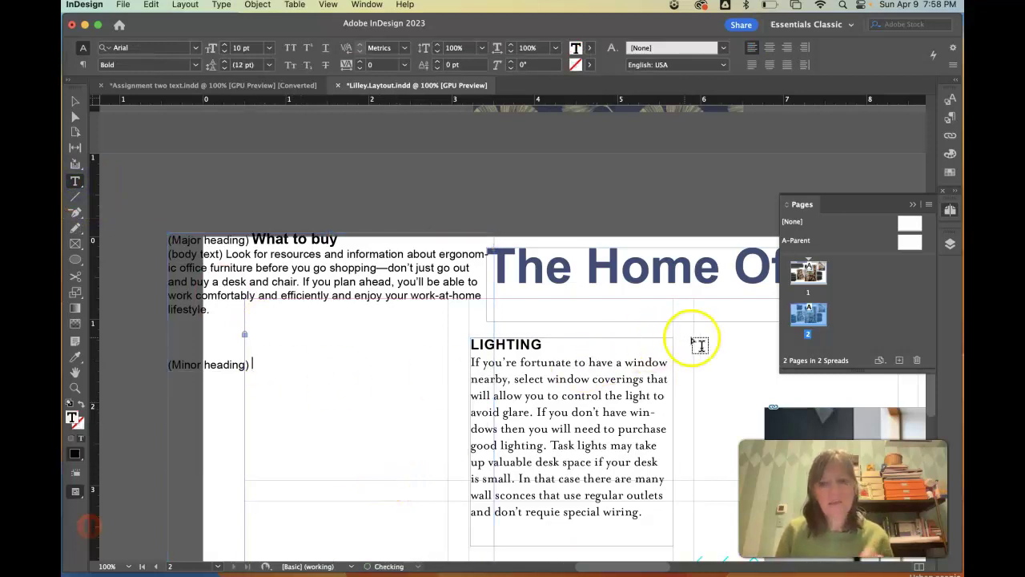
scroll(704, 333, down, 10)
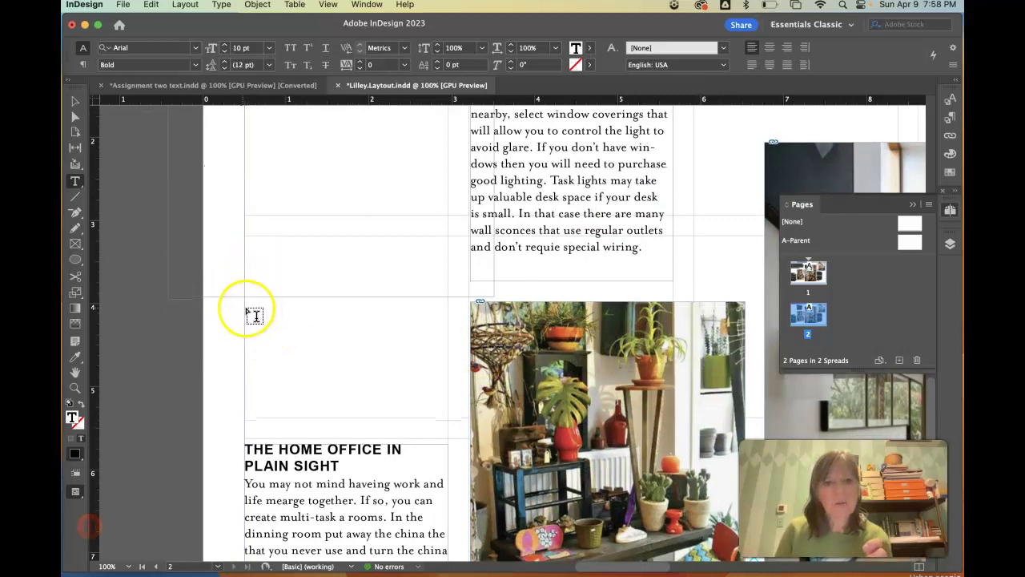
drag(245, 307, 448, 455)
key(super+v)
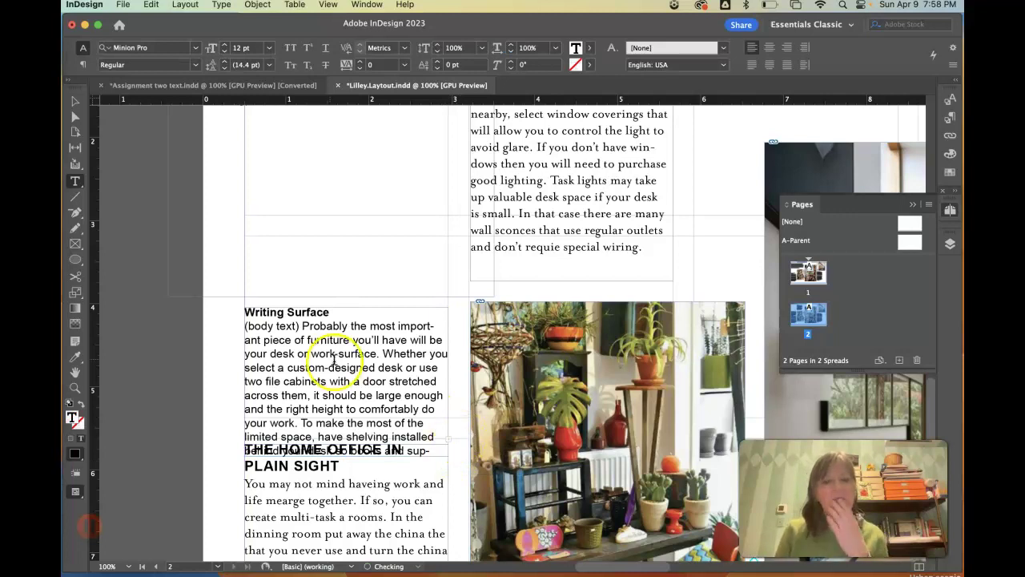
Step: Format the whole Writing Surface section to match the Lighting body text using the Eyedropper
key(super+a)
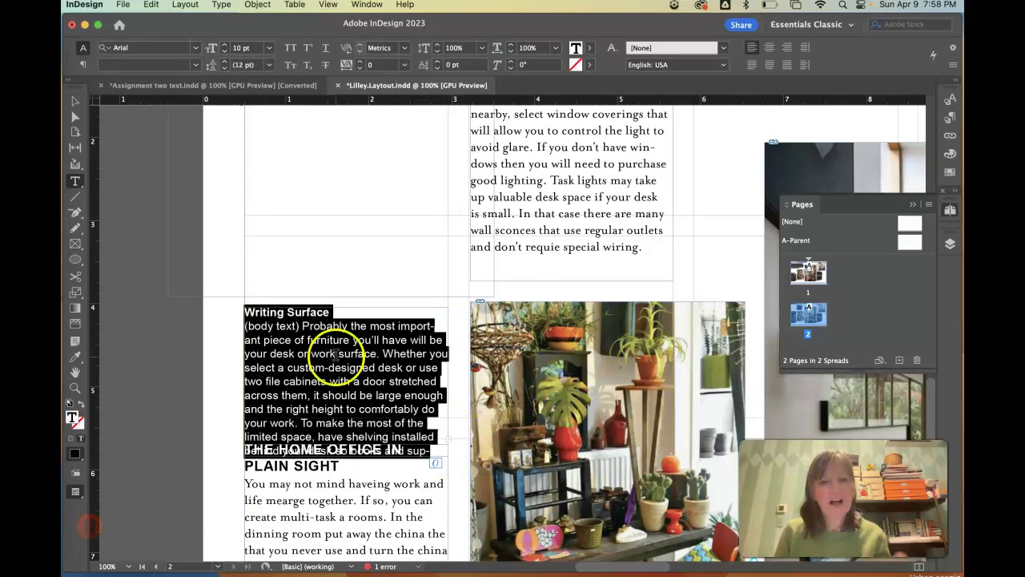
click(71, 359)
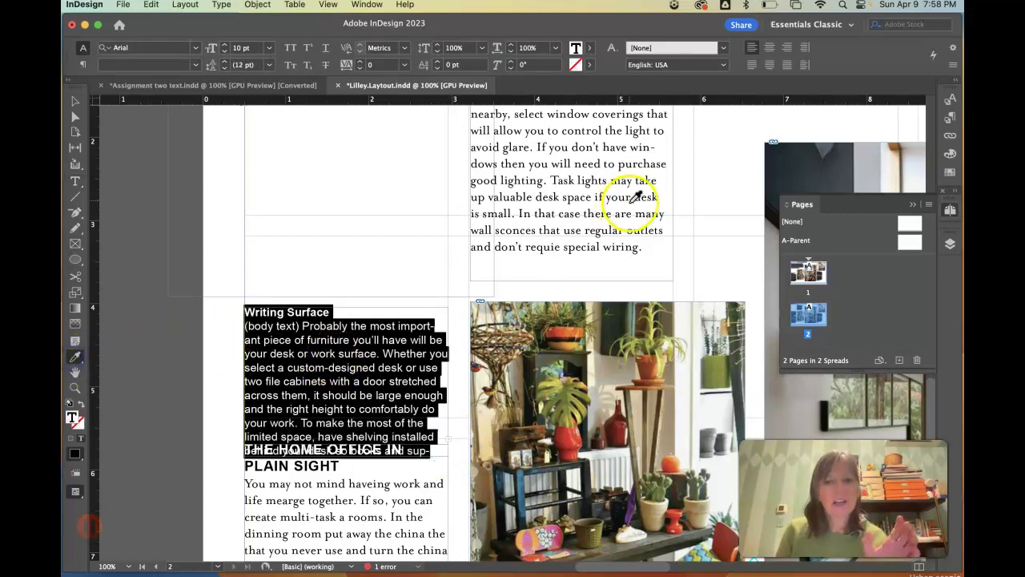
click(615, 244)
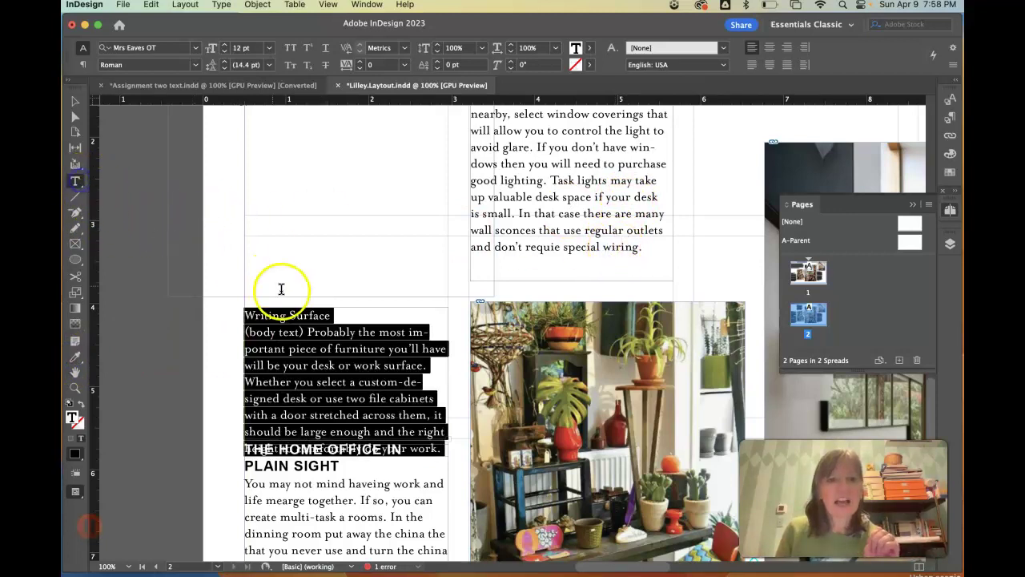
Step: Format the words "Writing Surface" to match the "The Home Office in Plain Sight" heading using the Eyedropper
drag(330, 314, 240, 310)
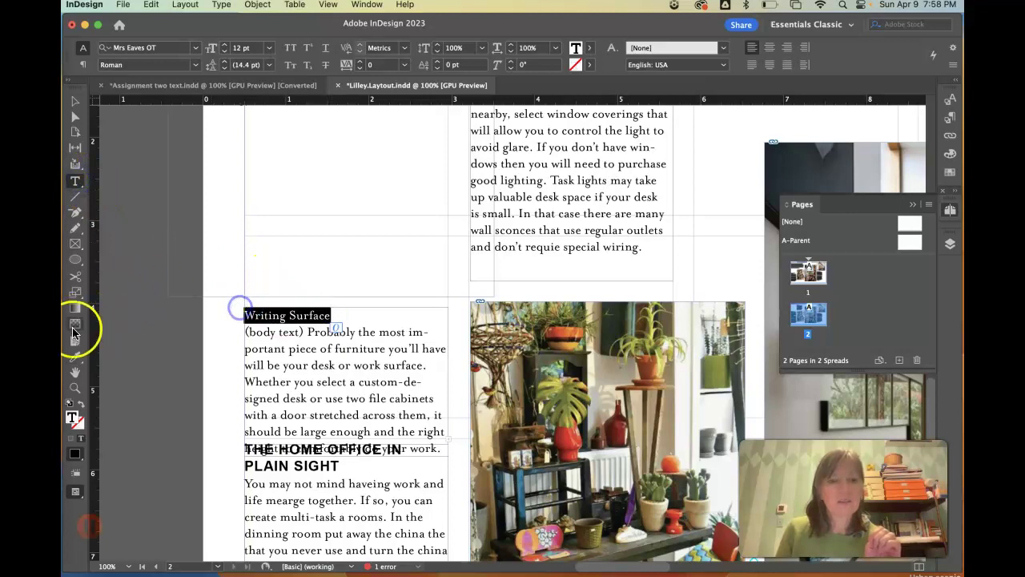
click(76, 359)
click(311, 468)
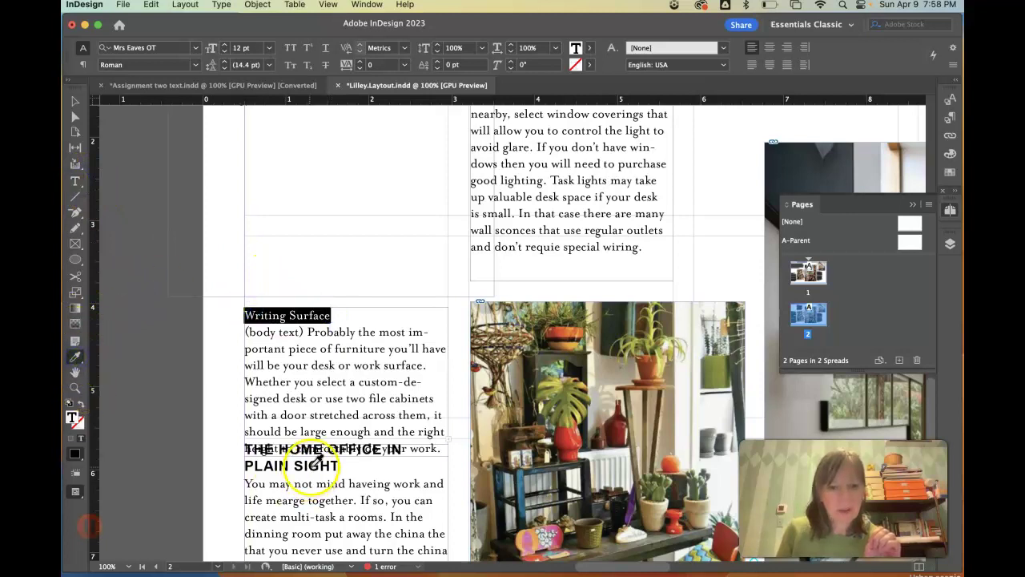
Step: Resize the "What to buy" text frame to fit the first column, about 2.46 in wide and 2.62 in high
scroll(389, 196, up, 5)
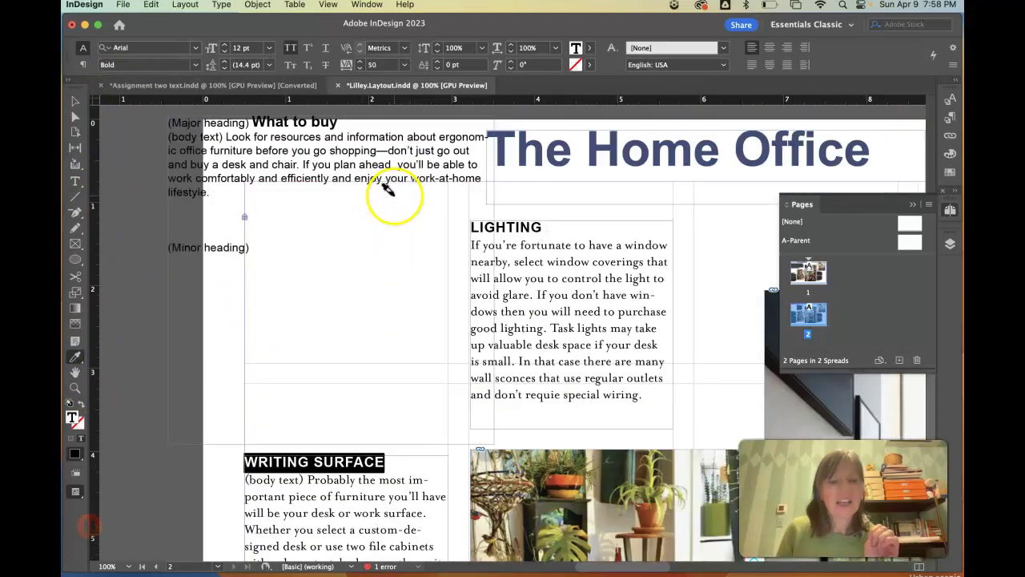
scroll(224, 160, up, 1)
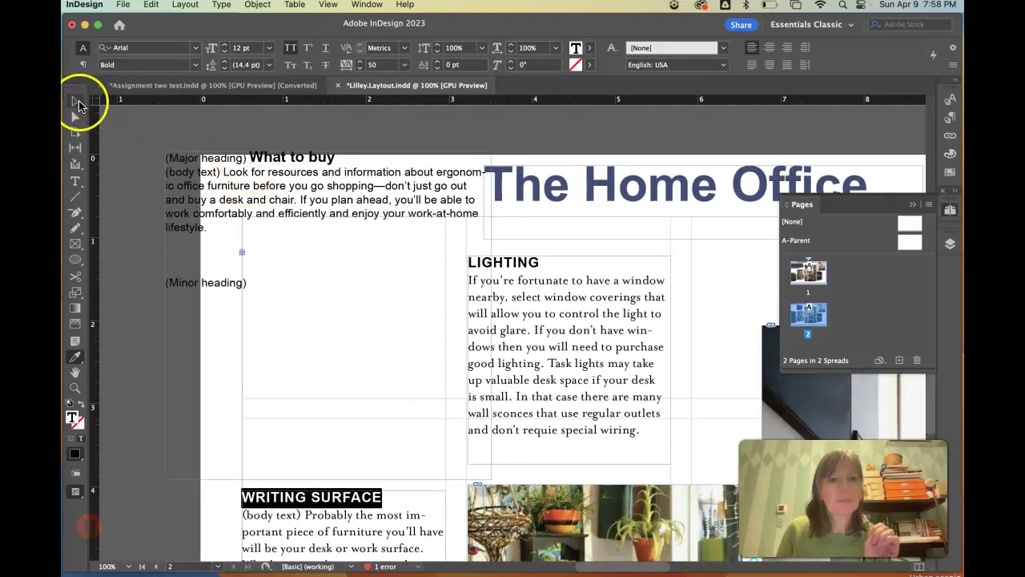
click(78, 104)
click(178, 219)
drag(165, 479, 240, 427)
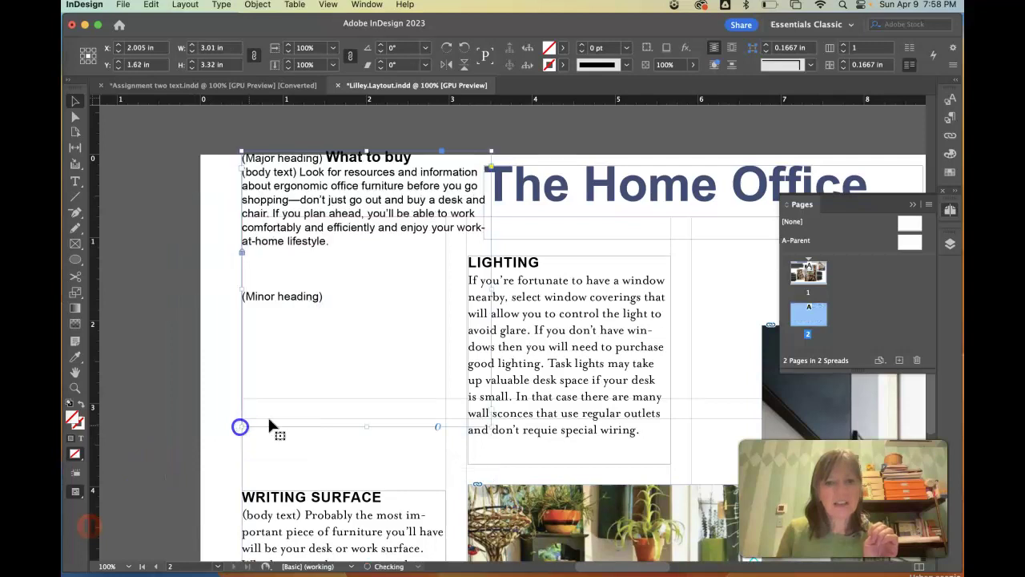
drag(488, 151, 446, 210)
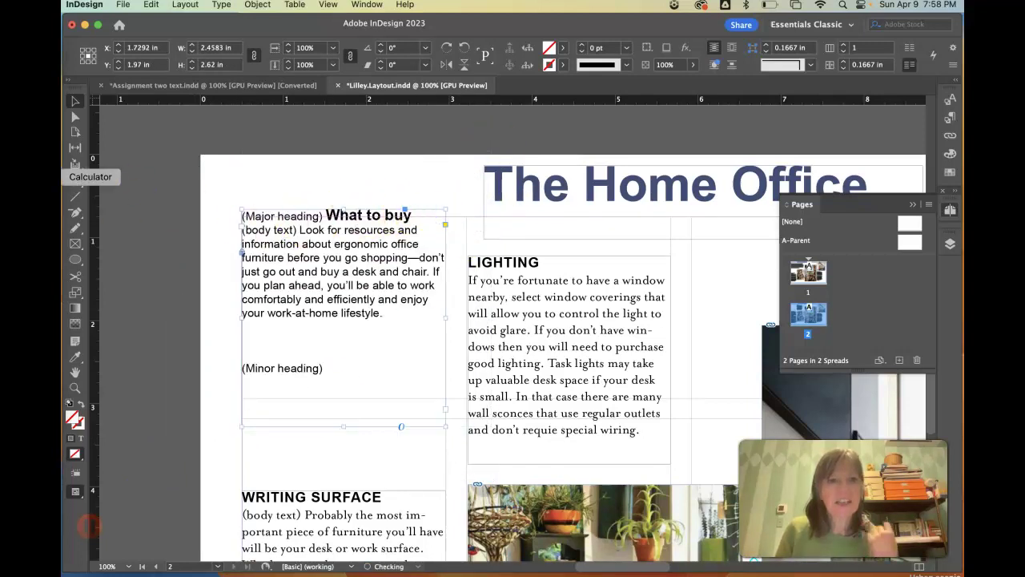
Step: Delete the "(body text)", "(Major heading)" and "(Minor heading)" labels from the "What to buy" text and shorten its frame to about 1.69 in high
click(75, 181)
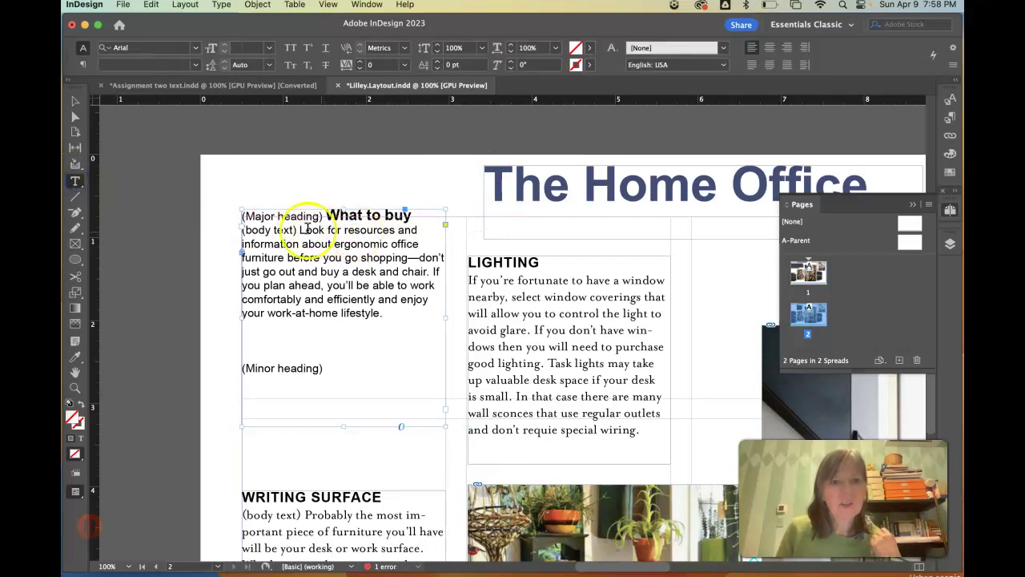
drag(299, 228, 234, 228)
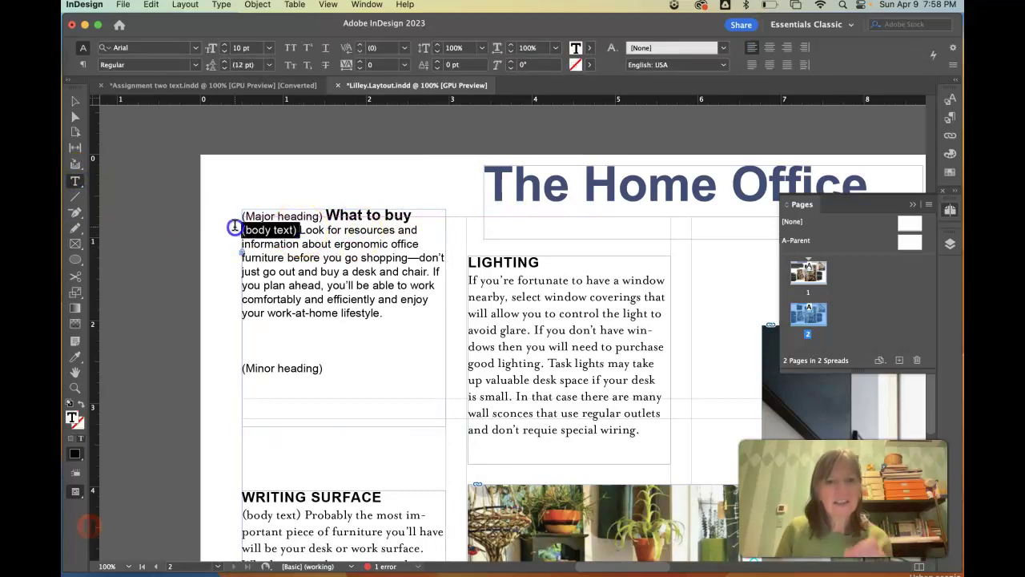
key(BackSpace)
drag(326, 215, 206, 210)
key(BackSpace)
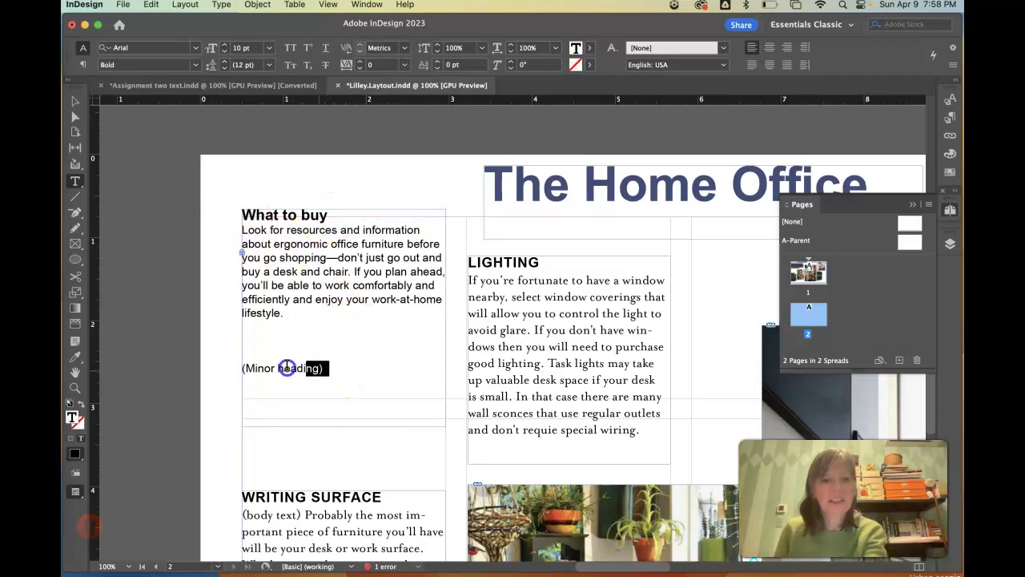
drag(286, 366, 233, 338)
key(BackSpace)
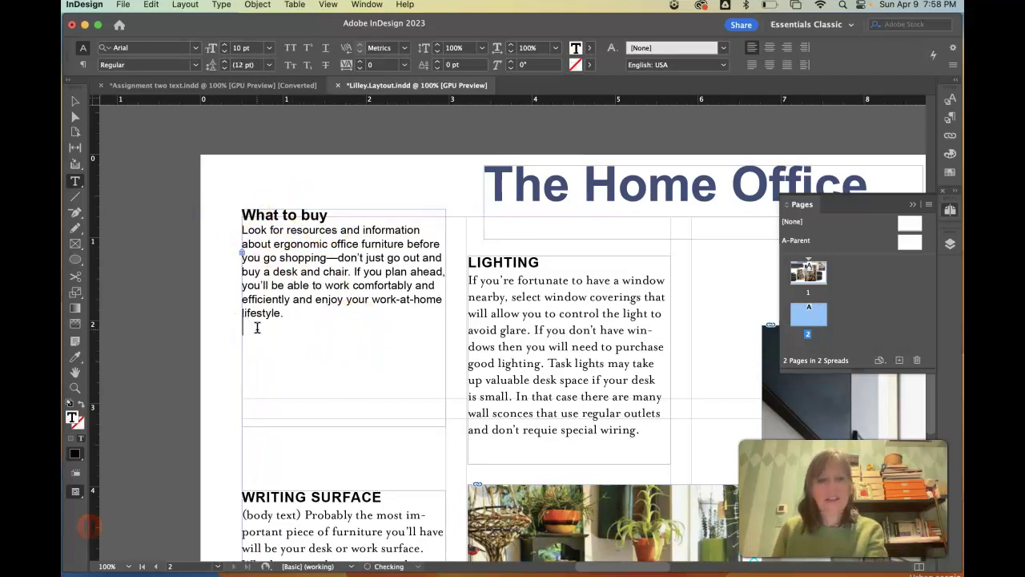
click(75, 101)
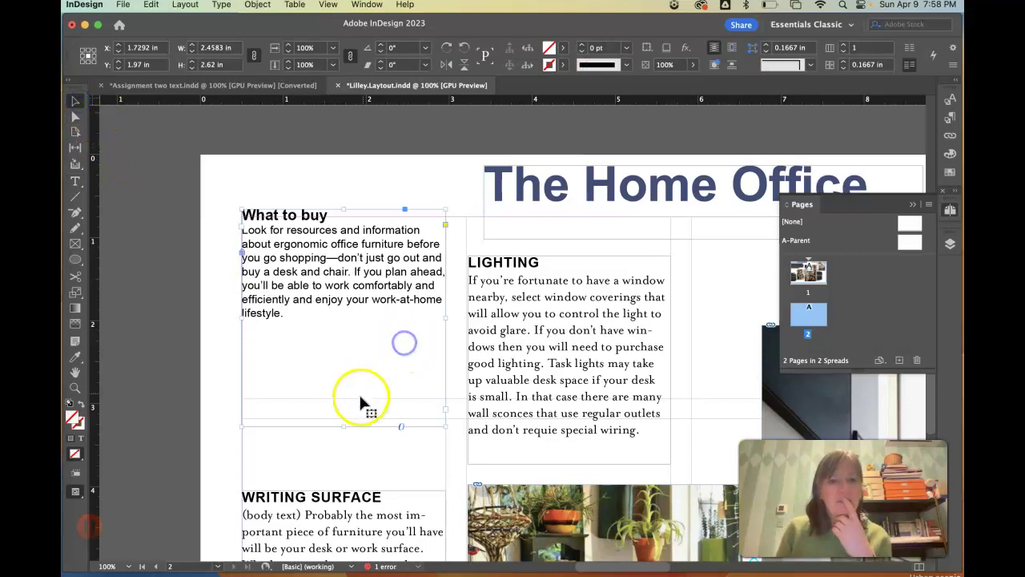
drag(345, 429, 346, 350)
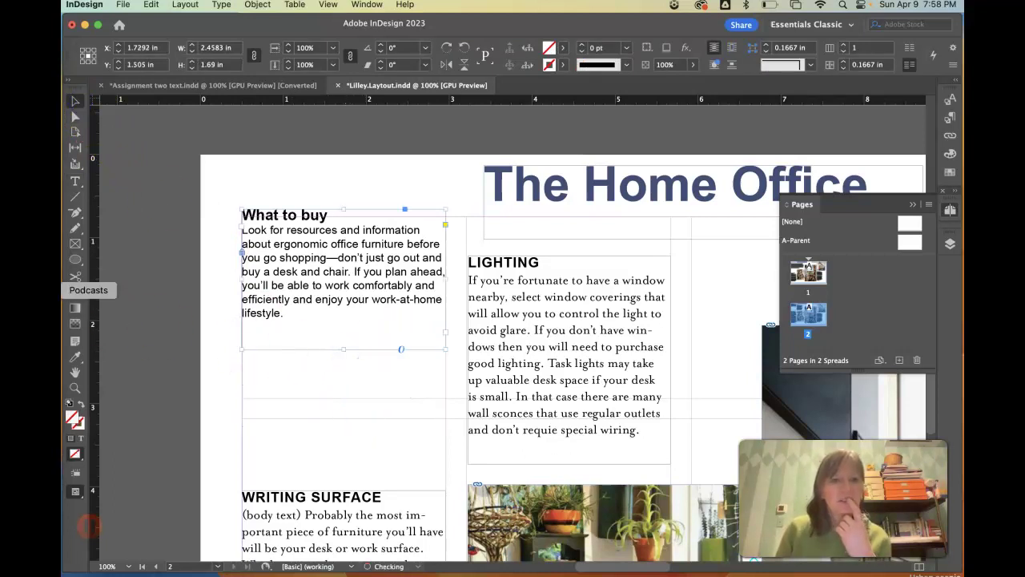
Step: Format the "What to buy" paragraph to match the Lighting body text using the Eyedropper
click(74, 184)
drag(286, 313, 210, 232)
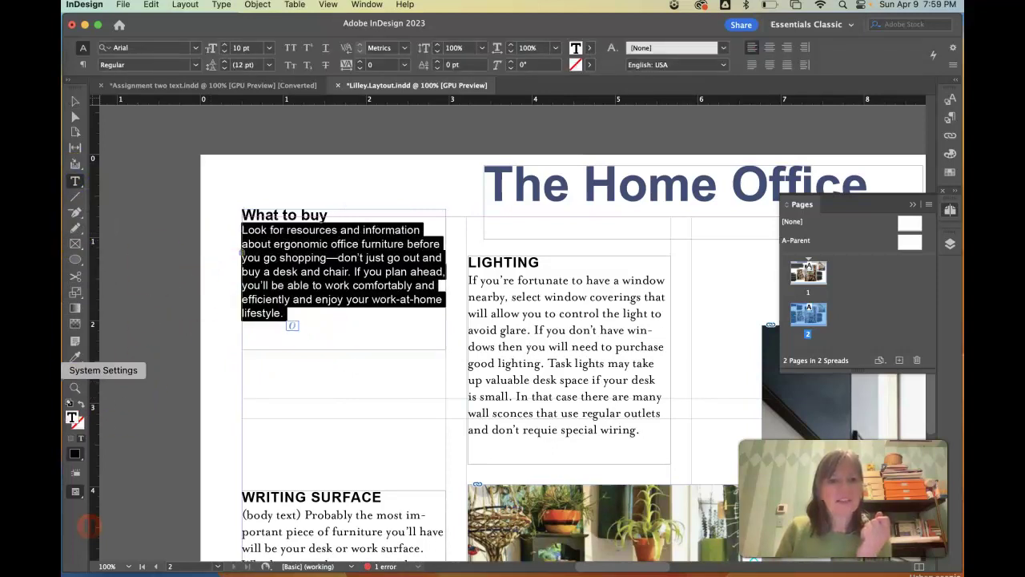
click(74, 355)
click(514, 352)
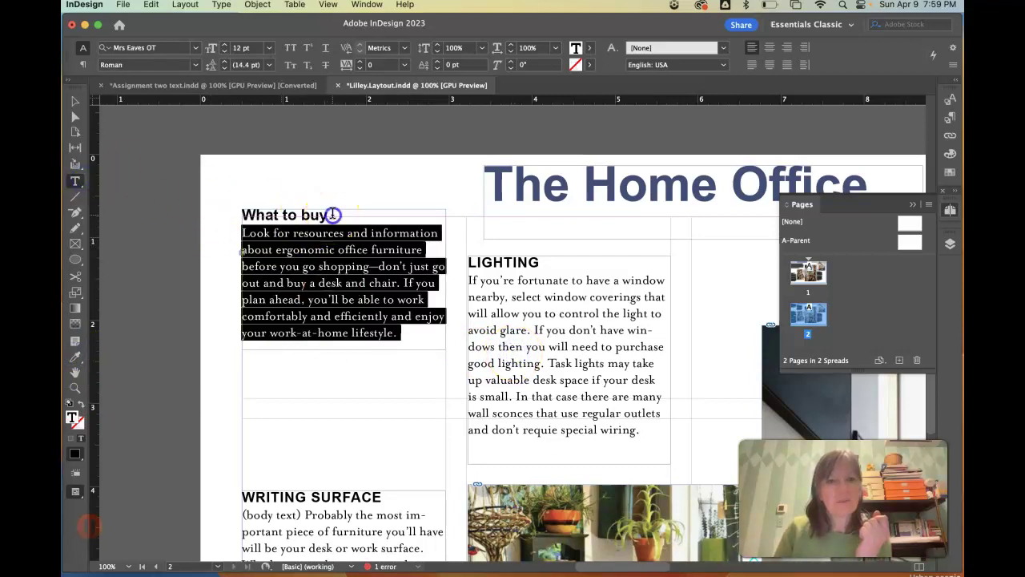
Step: Format the words "What to buy" to match the Lighting heading using the Eyedropper
drag(328, 214, 229, 212)
click(76, 355)
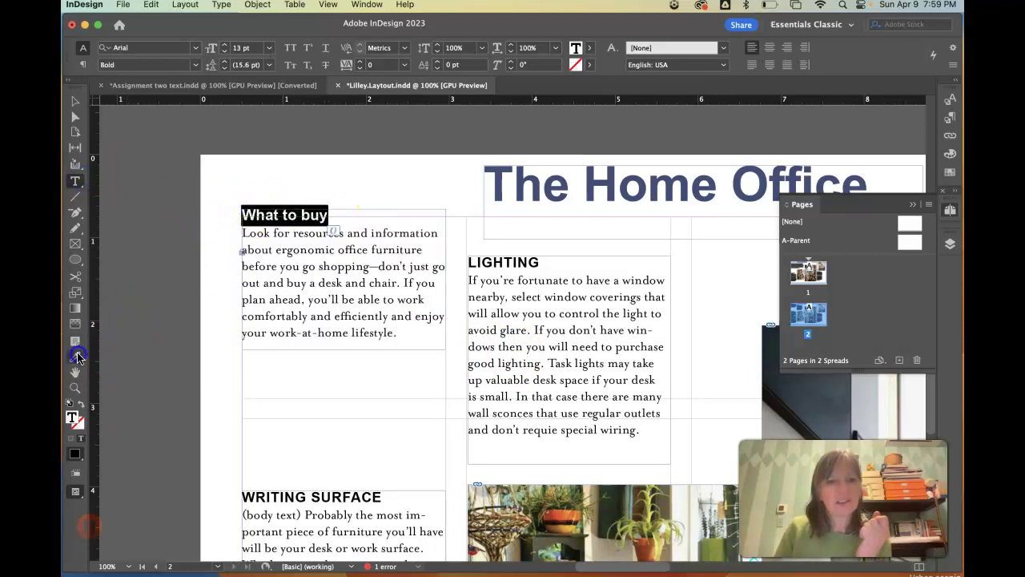
click(520, 264)
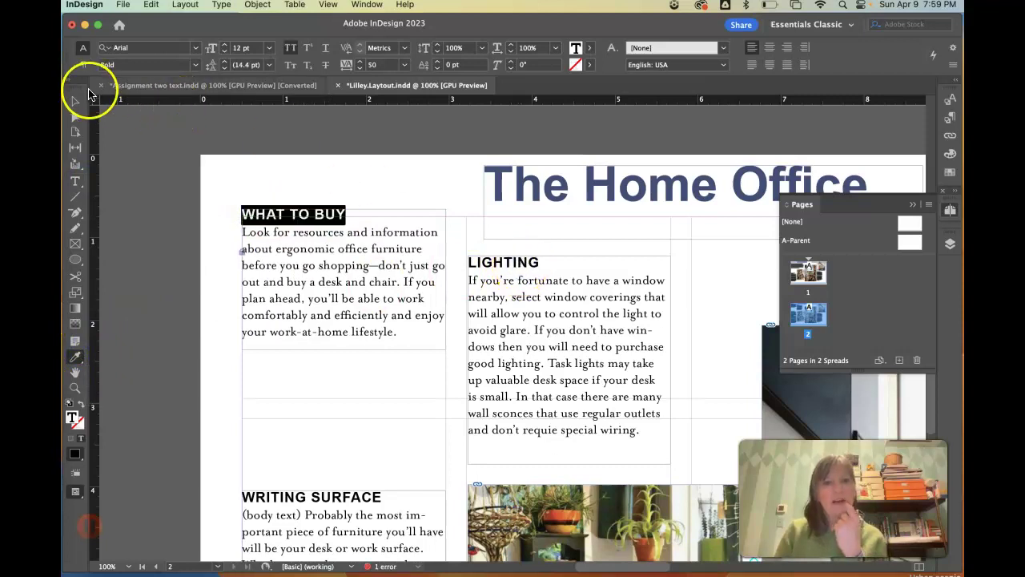
Step: Delete the "The Home Office in Plain Sight" text frame from the second spread
click(75, 101)
scroll(635, 394, down, 10)
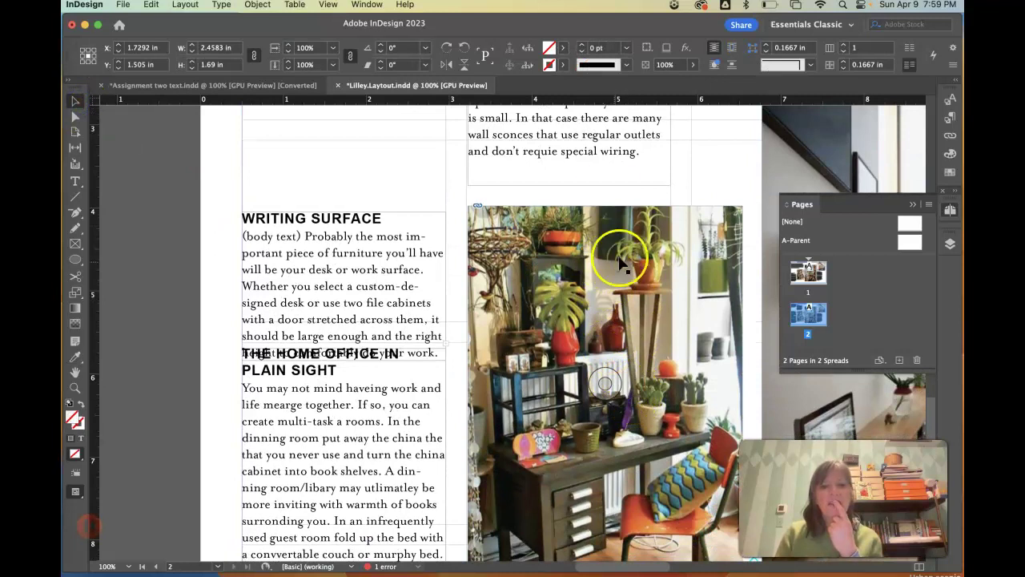
double_click(377, 498)
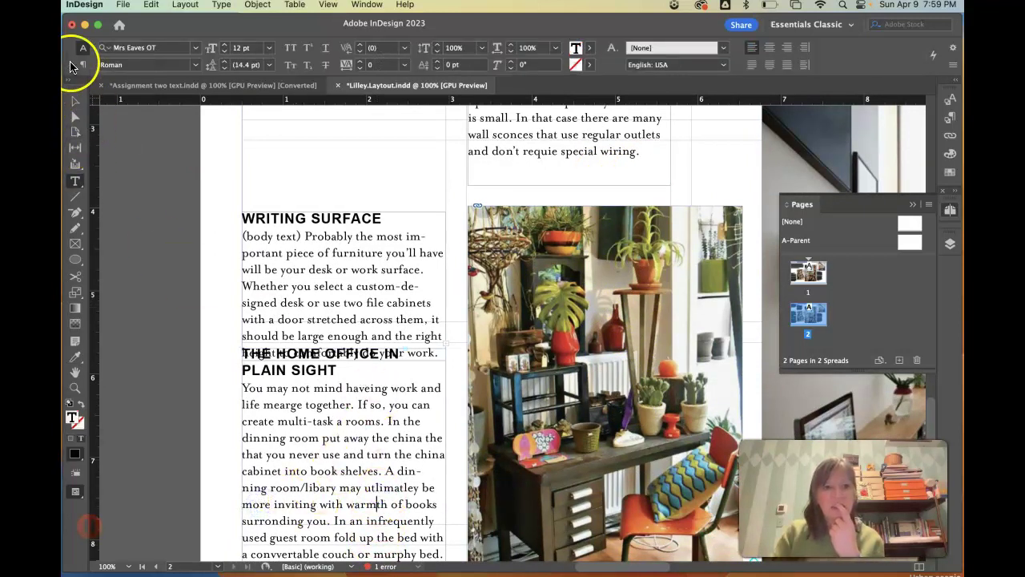
click(75, 99)
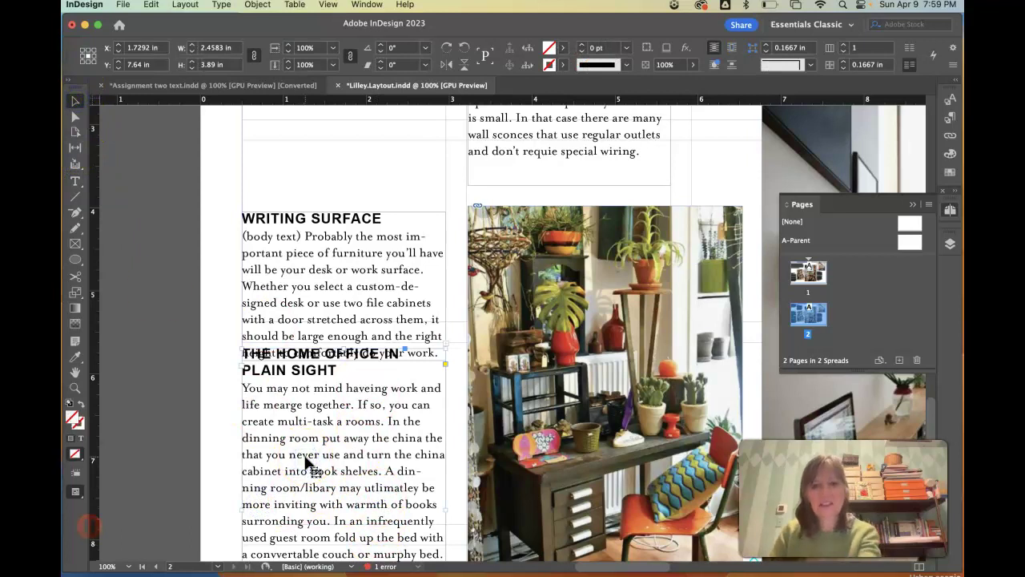
key(Delete)
Step: Extend the Writing Surface frame downward to about 2.72 in high so it holds all its text
click(334, 394)
click(344, 358)
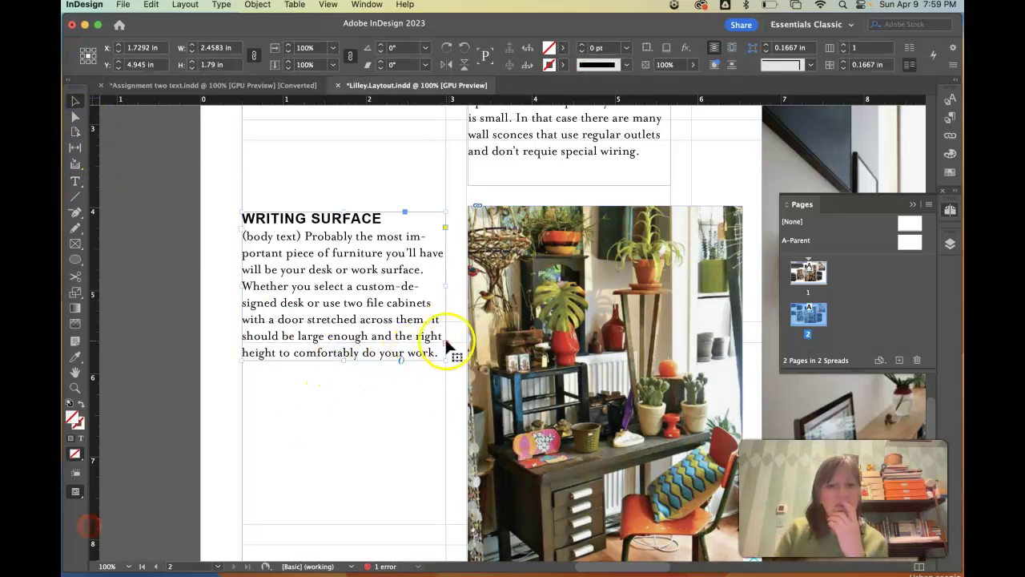
drag(344, 361, 352, 437)
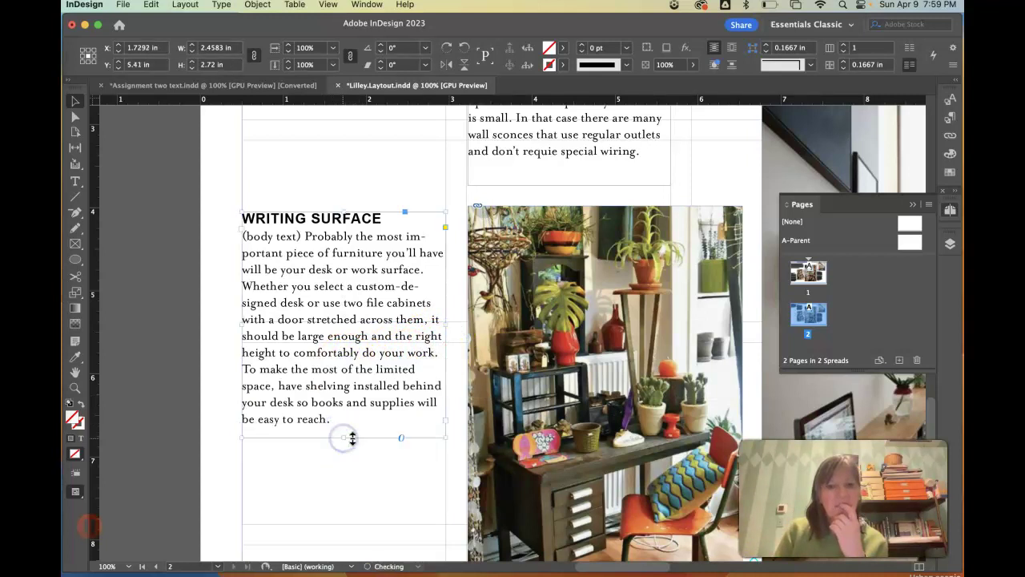
click(430, 454)
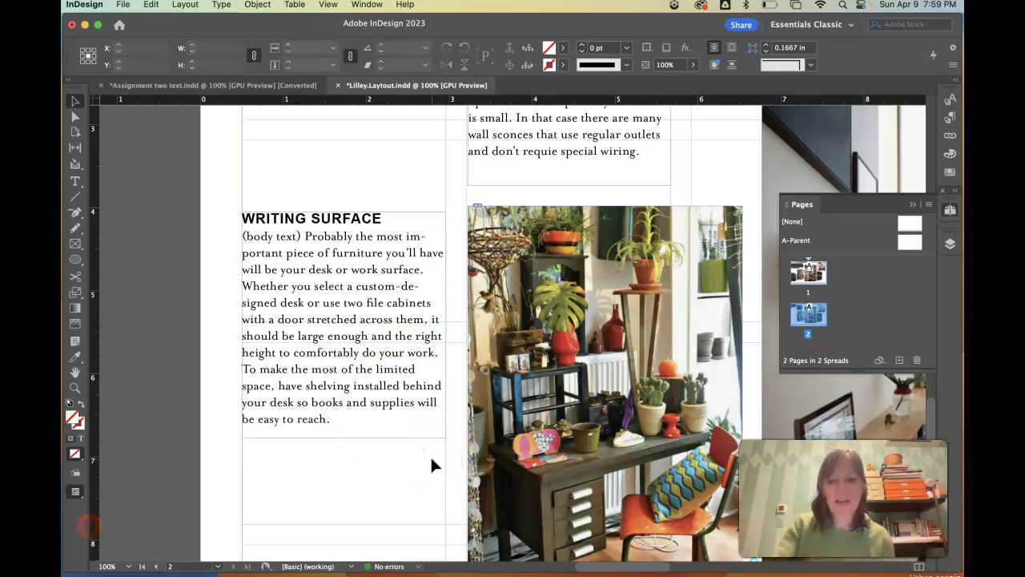
Step: Move the "What to buy" frame down within the first column to a Y position of about 2.06 in
key(super+minus)
key(super+minus)
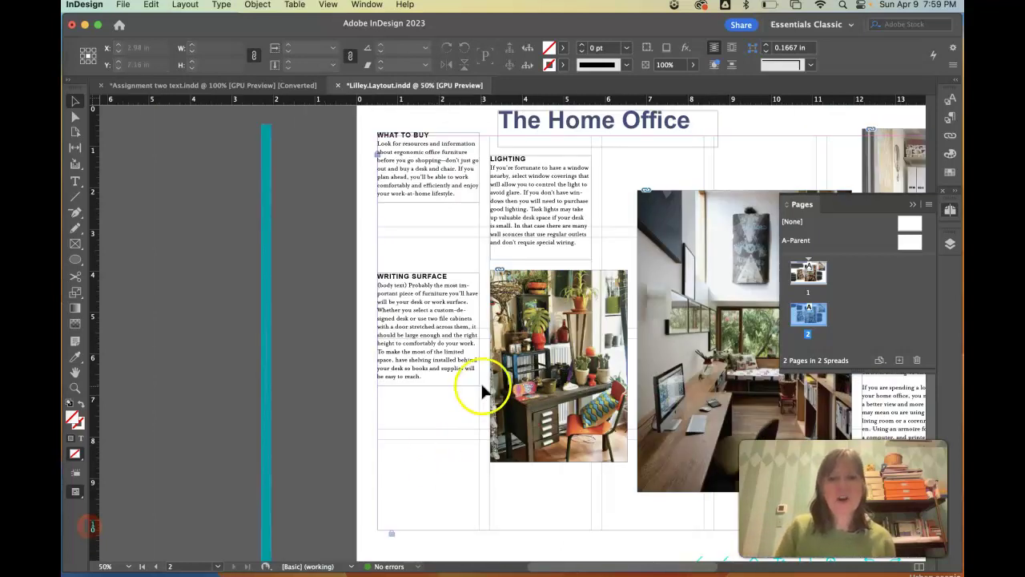
scroll(528, 400, right, 3)
click(368, 207)
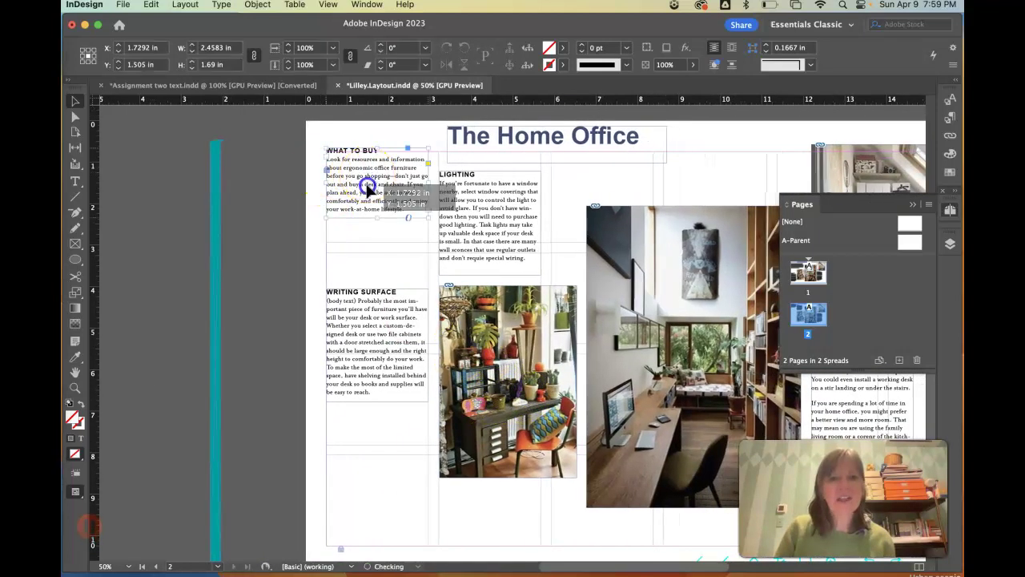
drag(368, 207, 370, 209)
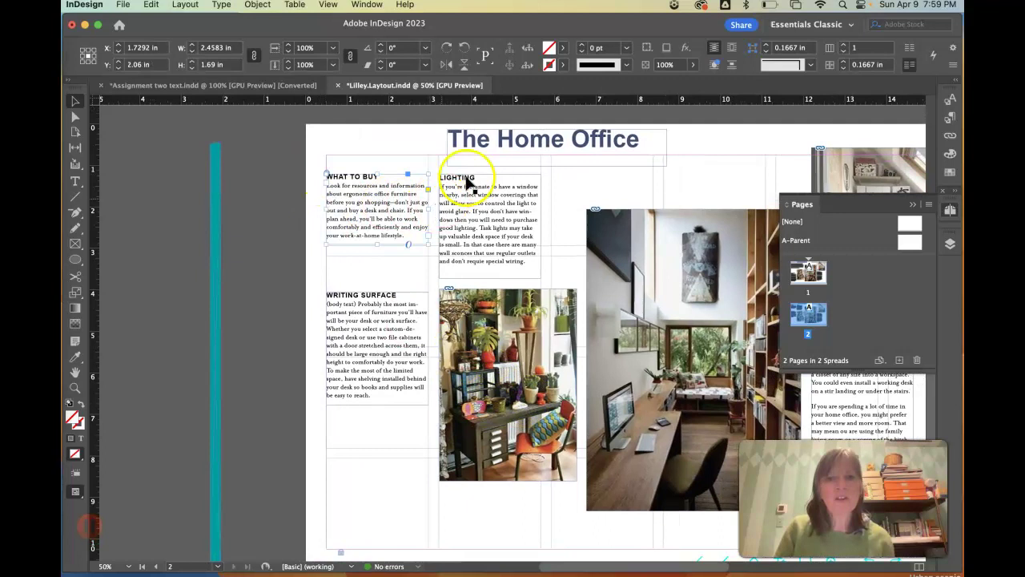
Step: Move "The Home Office" title down to the top margin at the second column, and lower the Lighting frame beneath it to about Y 3.03 in
drag(531, 128, 531, 166)
drag(517, 212, 517, 234)
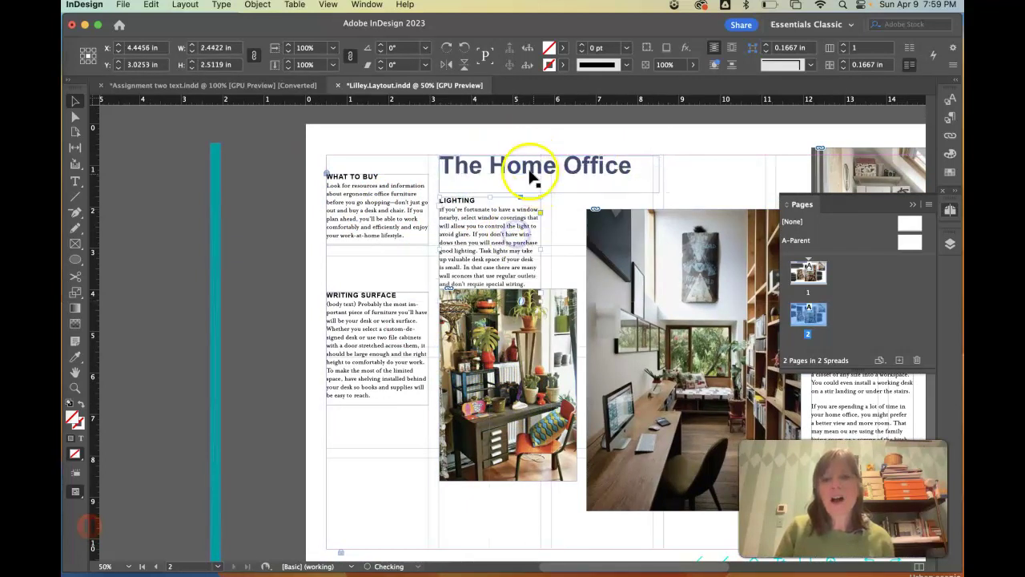
scroll(535, 184, up, 10)
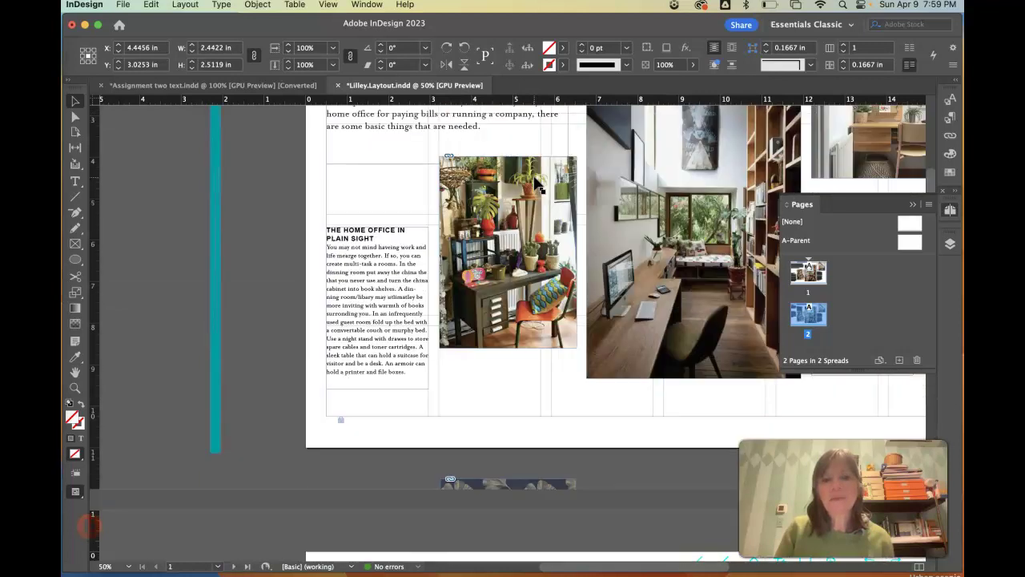
Step: On the first spread, lower the office nook photo and "The Home Office" title to the top margin
scroll(525, 180, right, 5)
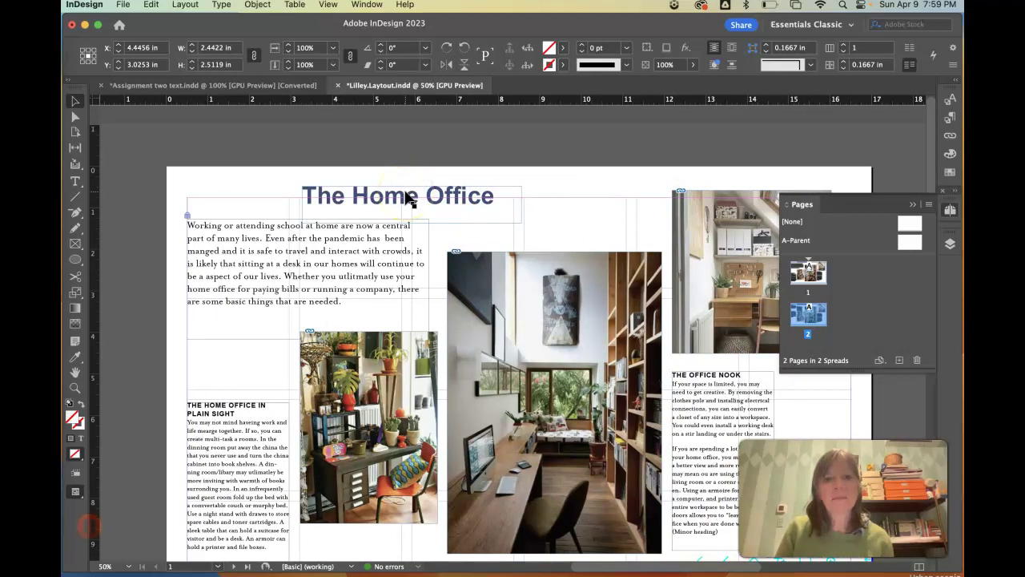
click(693, 222)
drag(693, 222, 693, 229)
drag(405, 201, 404, 213)
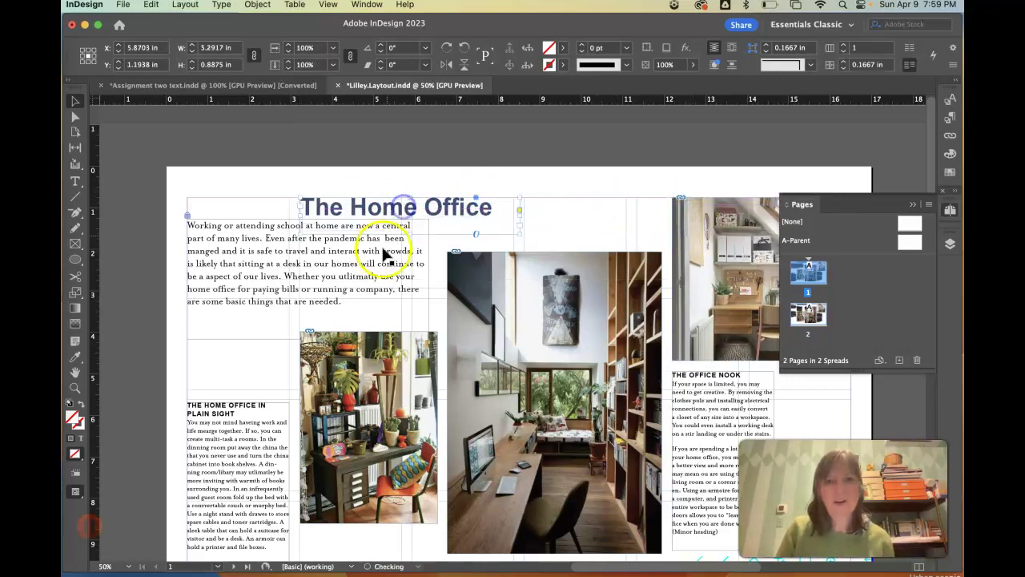
Step: Lower the introductory text frame on the first spread to about Y 2.84 in and preview the layout without guides
drag(385, 258, 383, 266)
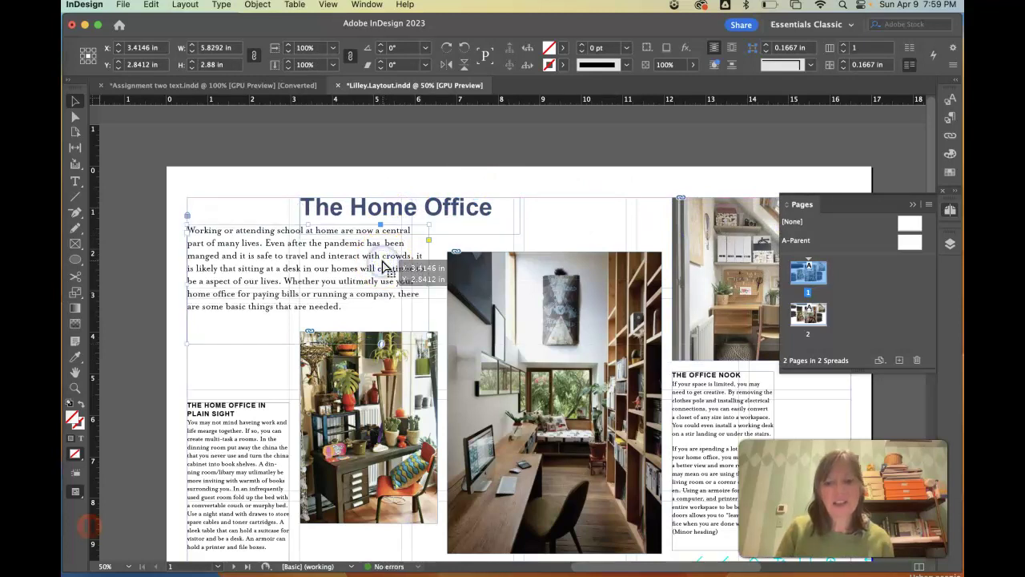
key(w)
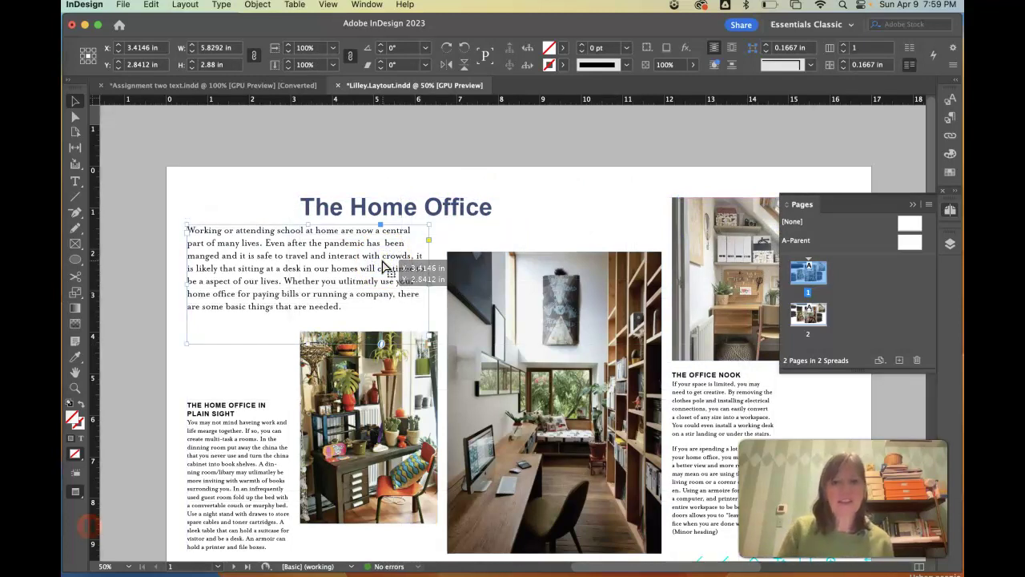
click(578, 181)
scroll(578, 182, right, 5)
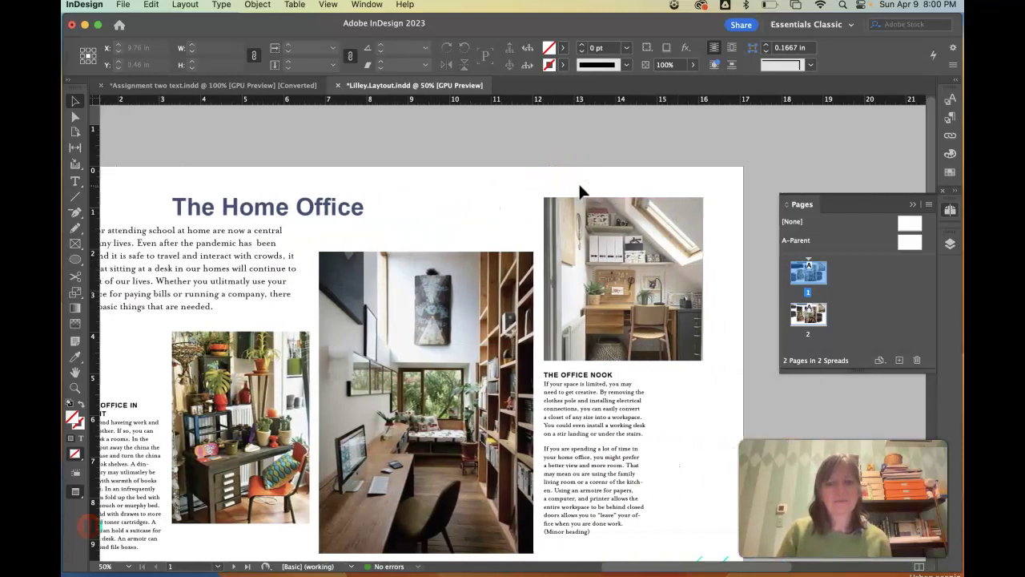
scroll(581, 189, down, 3)
scroll(580, 190, left, 2)
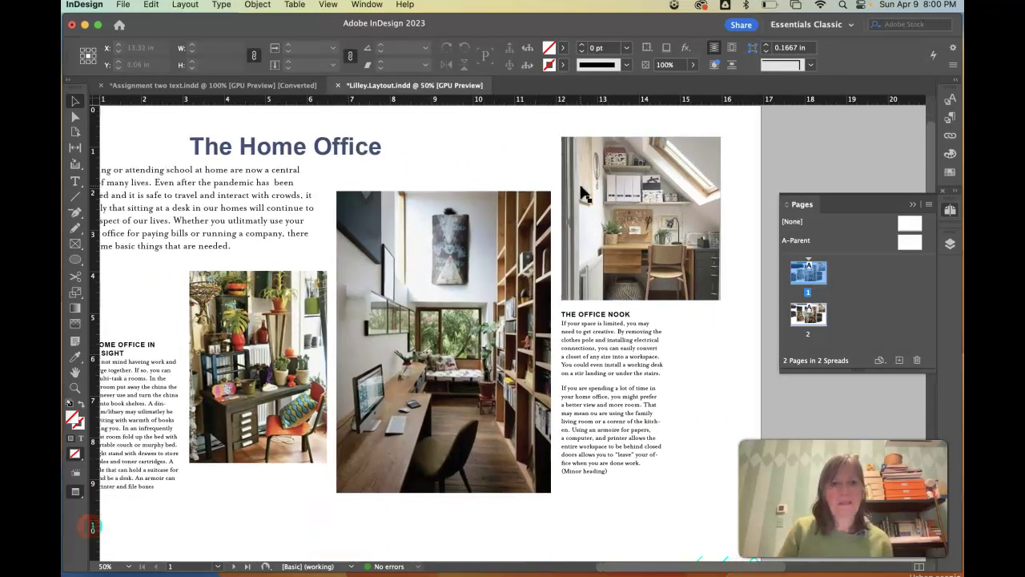
scroll(581, 190, left, 2)
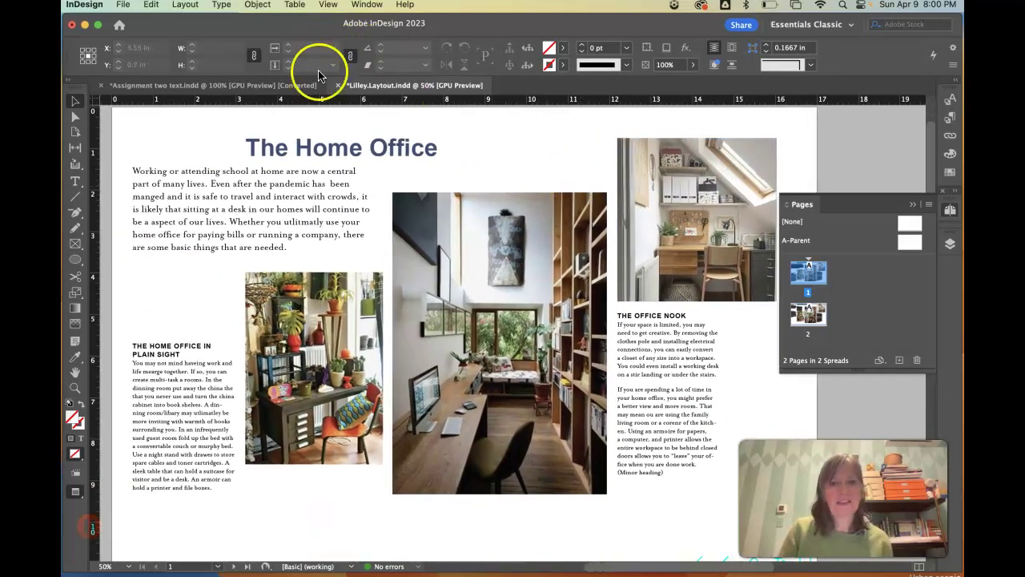
Step: Nudge "The Home Office" title on the first spread up to about Y 1.06 in
click(331, 146)
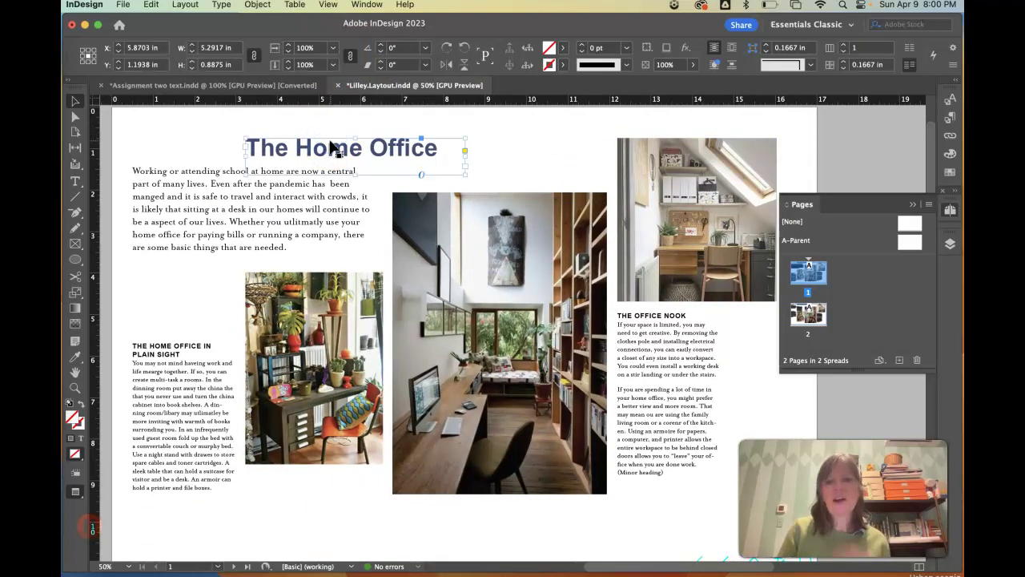
click(540, 148)
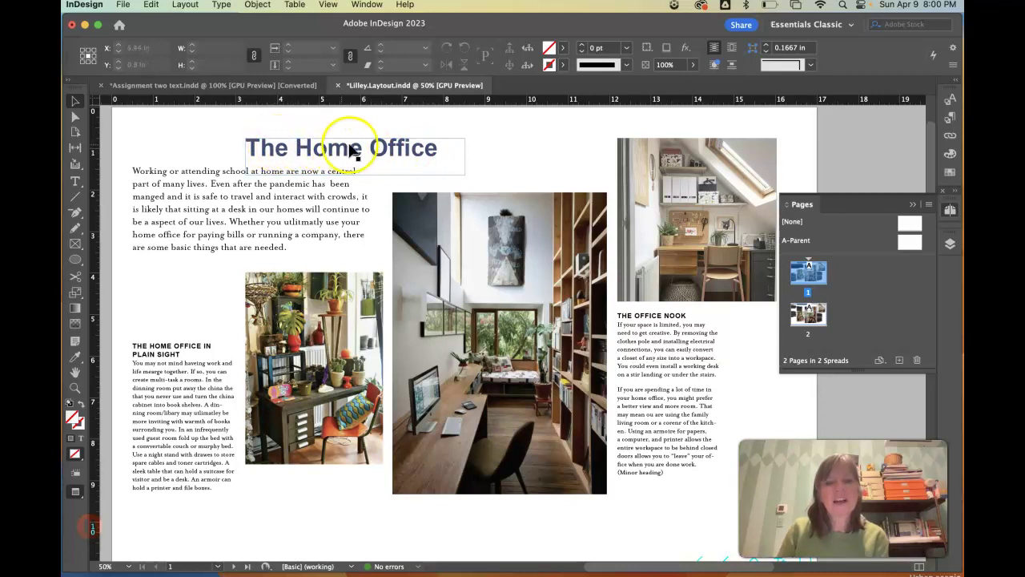
click(422, 148)
key(Up)
key(Up)
key(Up)
key(Up)
key(Up)
key(Up)
key(Up)
key(Up)
key(Up)
key(Up)
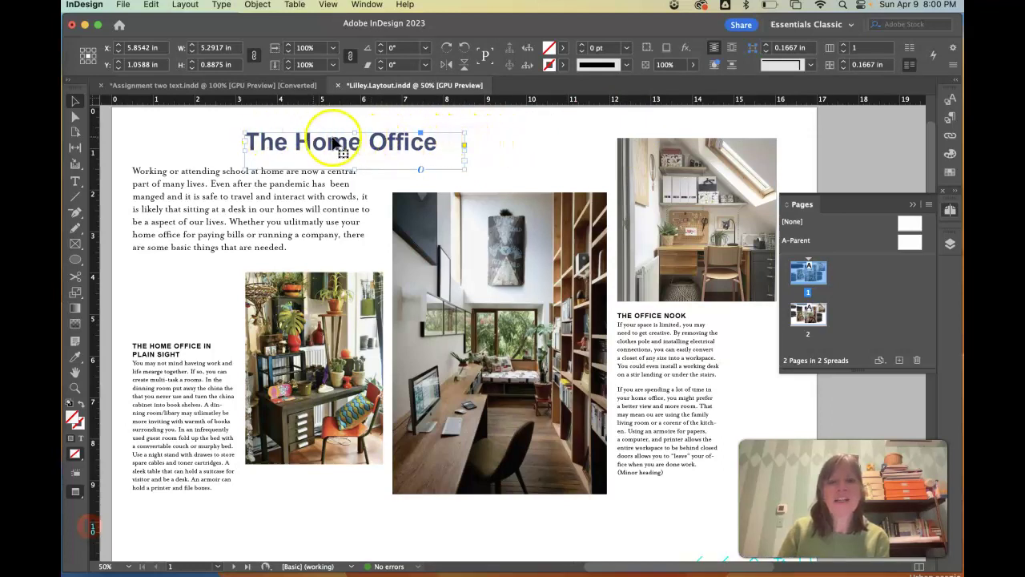
Step: Try the first spread's title in all caps with its frame slightly lower, and undo these changes
click(76, 180)
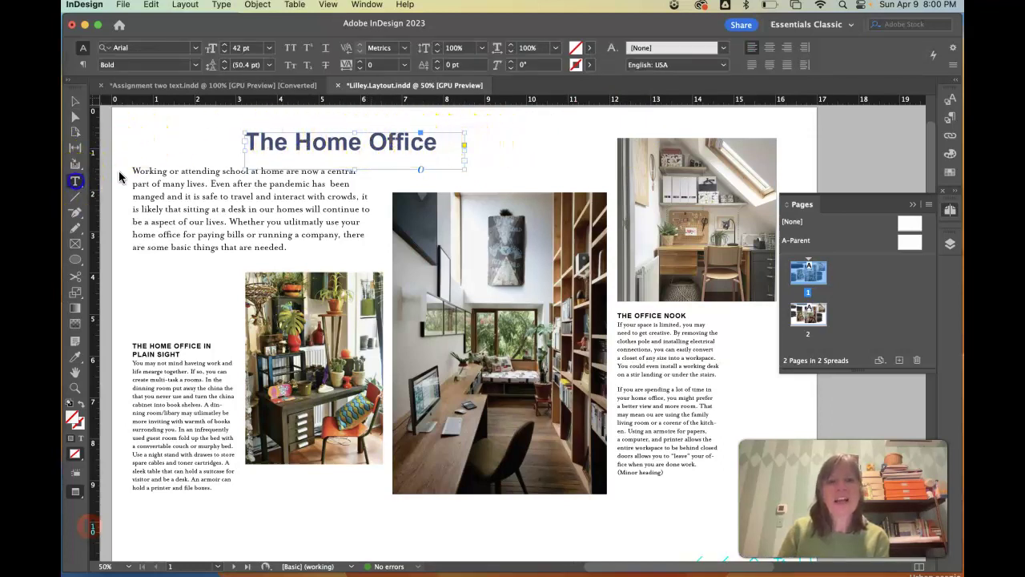
drag(439, 142, 204, 136)
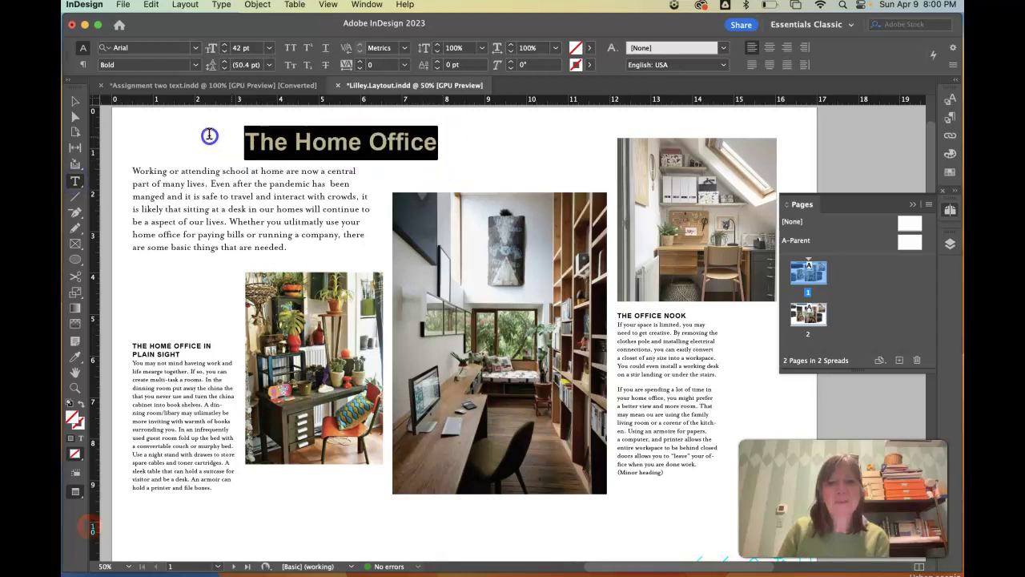
click(290, 48)
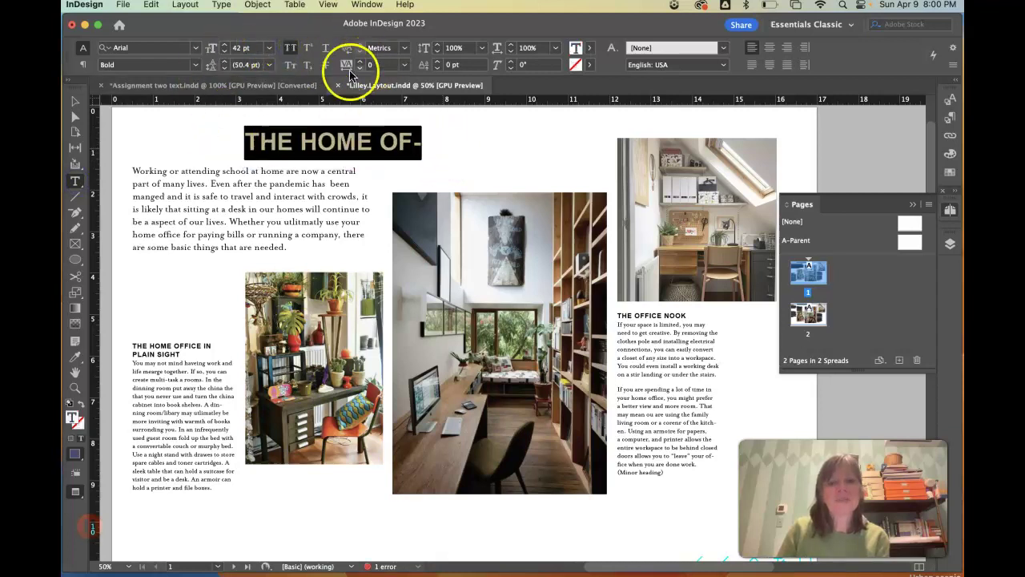
click(74, 99)
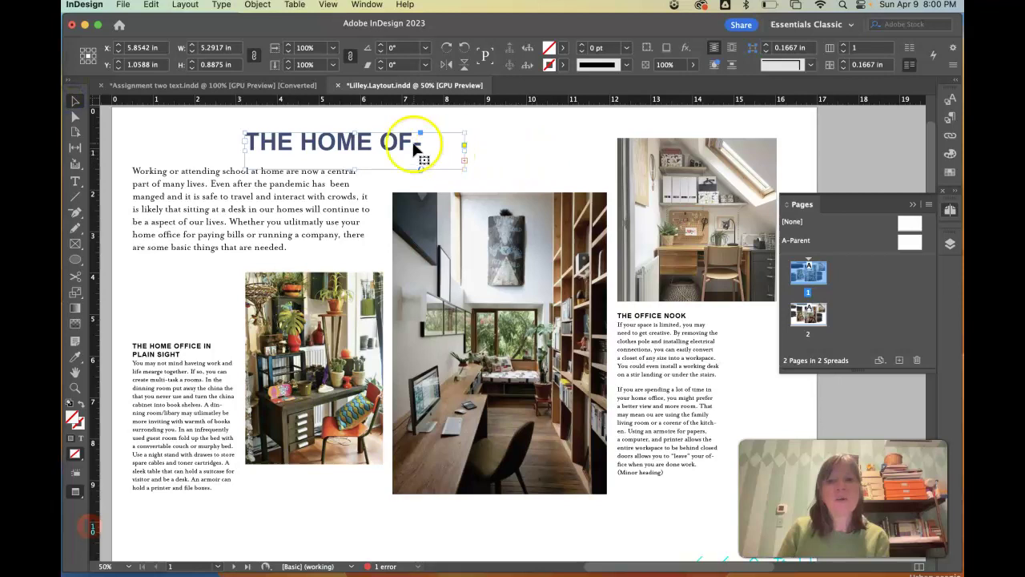
mouse_move(403, 145)
mouse_down()
mouse_move(403, 160)
mouse_move(393, 151)
mouse_move(408, 151)
mouse_up()
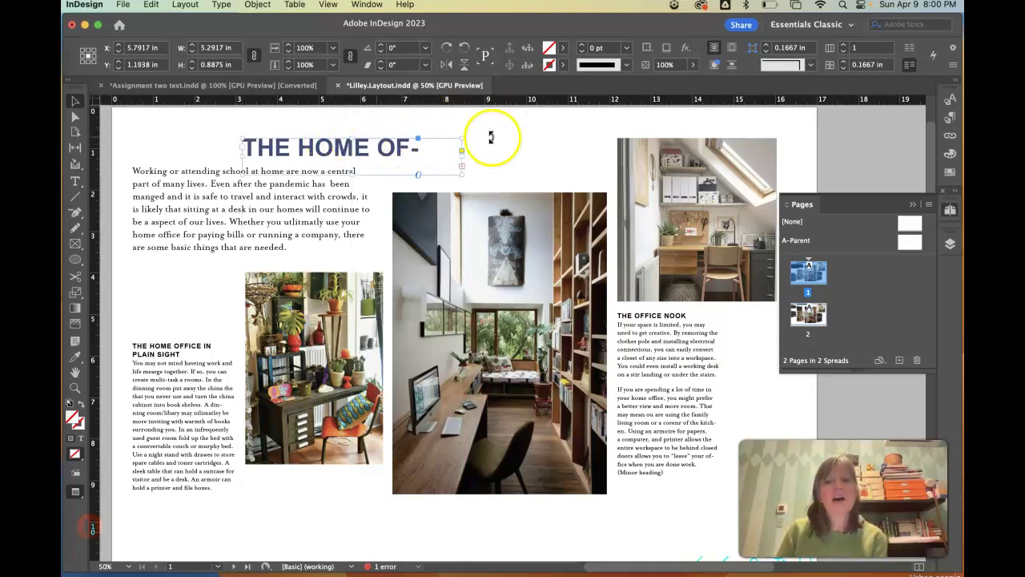
key(super+z)
key(super+z)
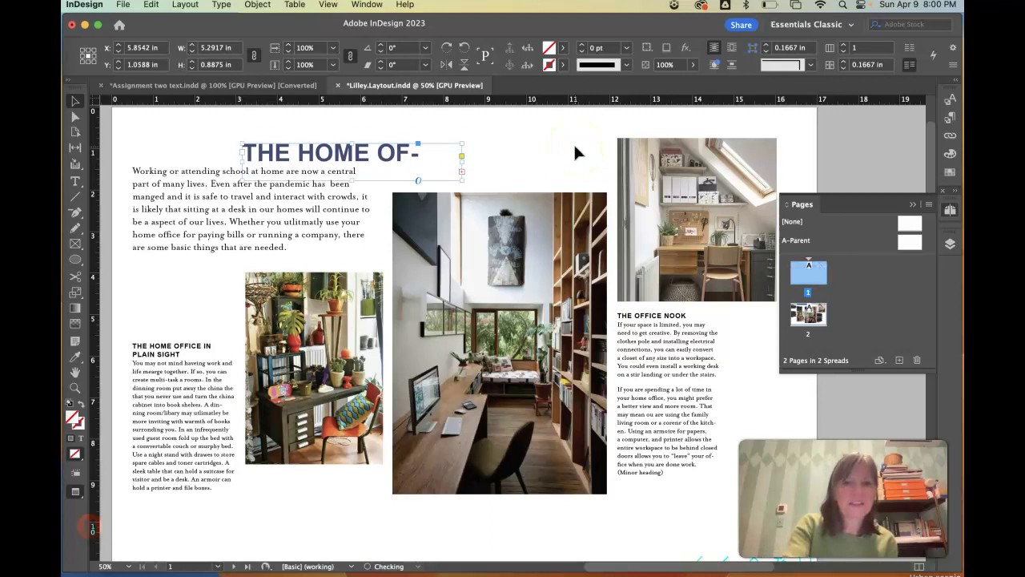
Step: Delete "The Home Office" title from the second spread
scroll(573, 143, down, 3)
scroll(593, 148, up, 2)
scroll(591, 137, up, 2)
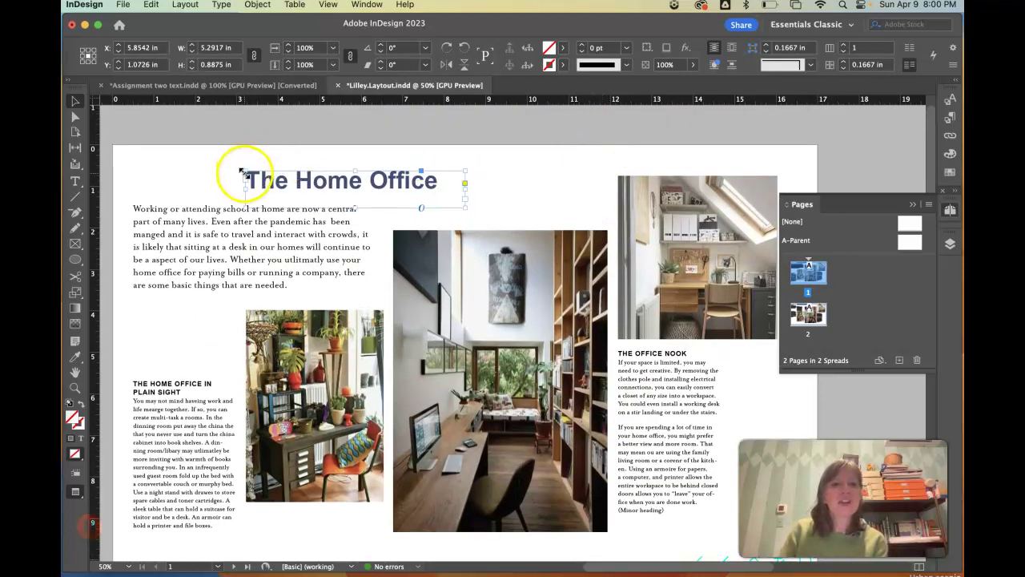
scroll(256, 196, down, 12)
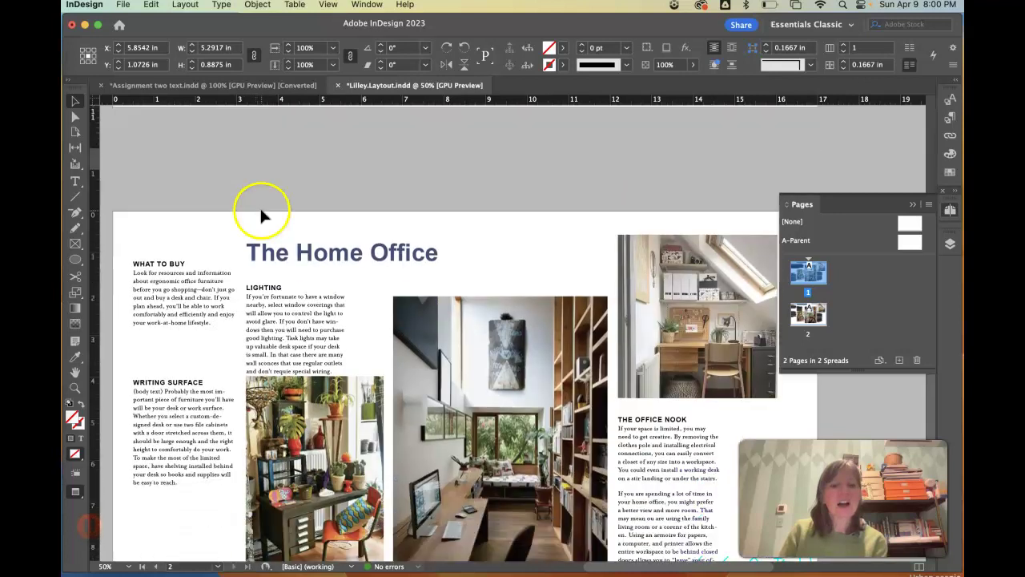
scroll(304, 228, up, 12)
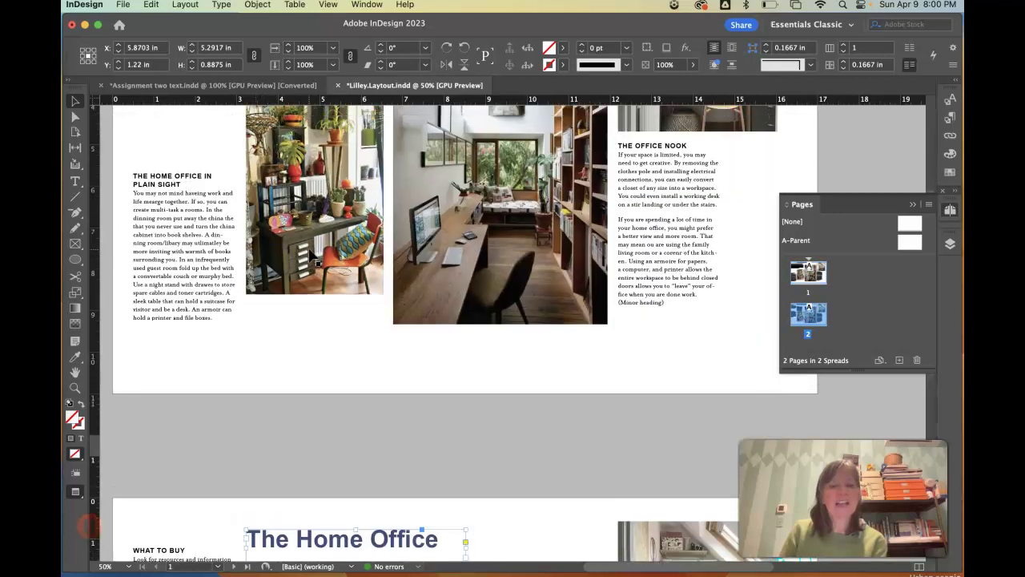
scroll(352, 360, down, 12)
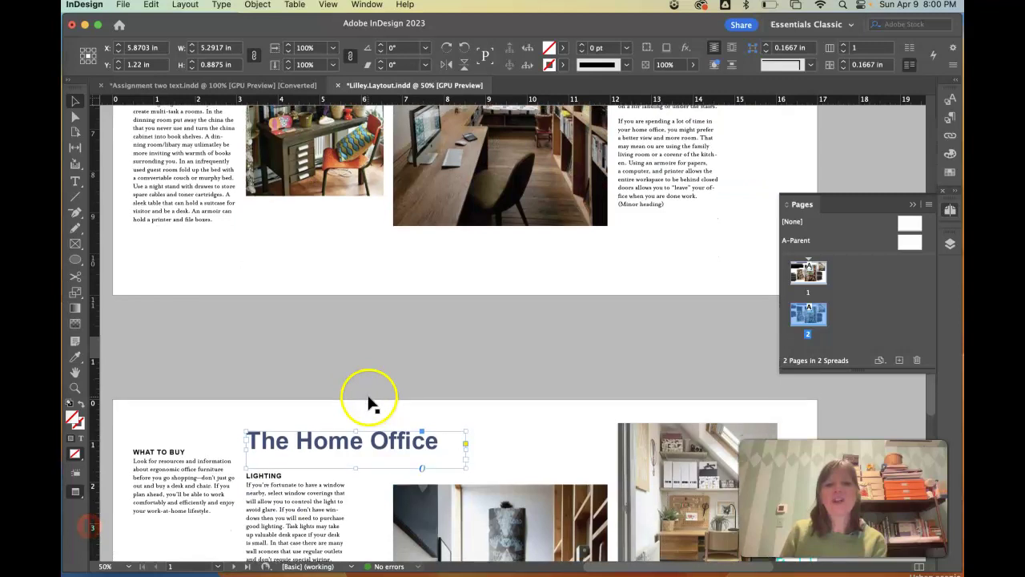
scroll(353, 380, down, 1)
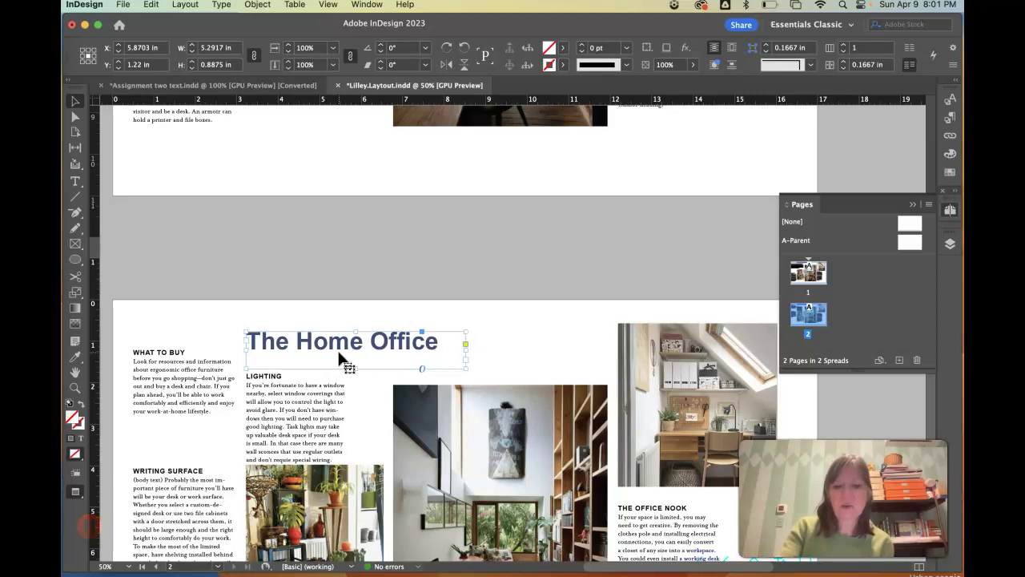
key(Delete)
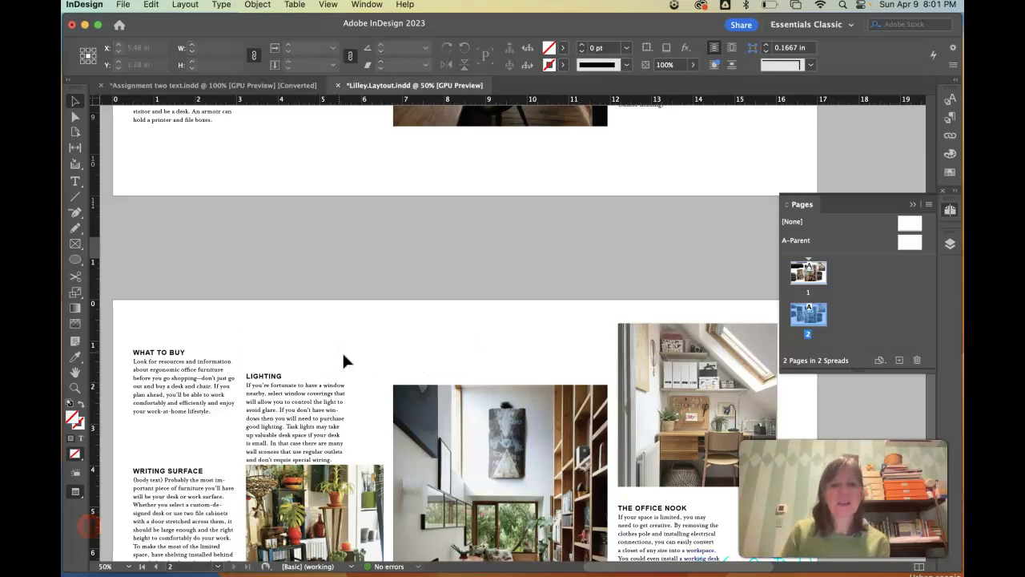
Step: Select the large library photo inside its frame on the second spread and open the Place dialog
scroll(345, 350, right, 3)
scroll(345, 350, down, 1)
scroll(356, 356, down, 5)
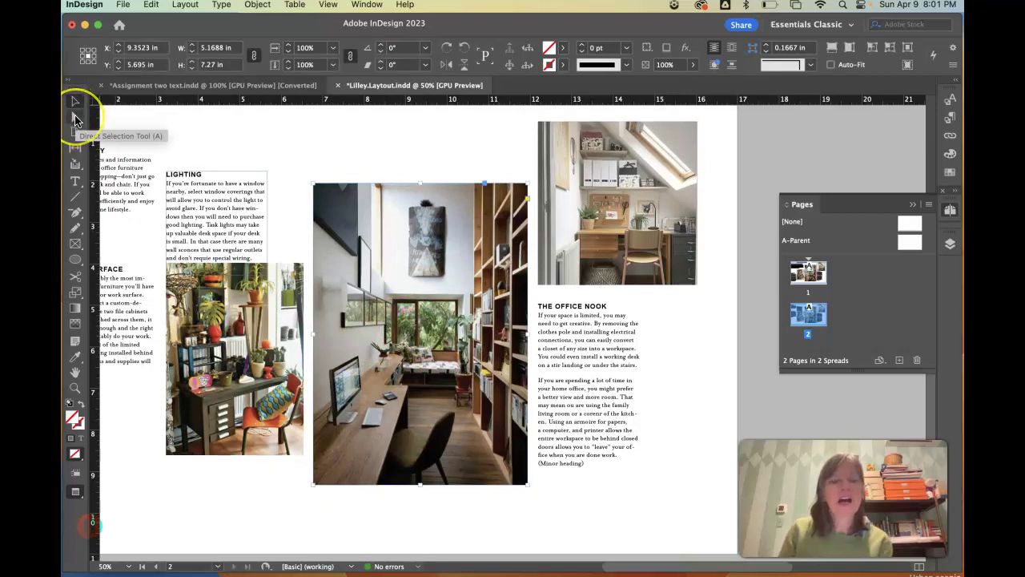
click(76, 119)
click(412, 242)
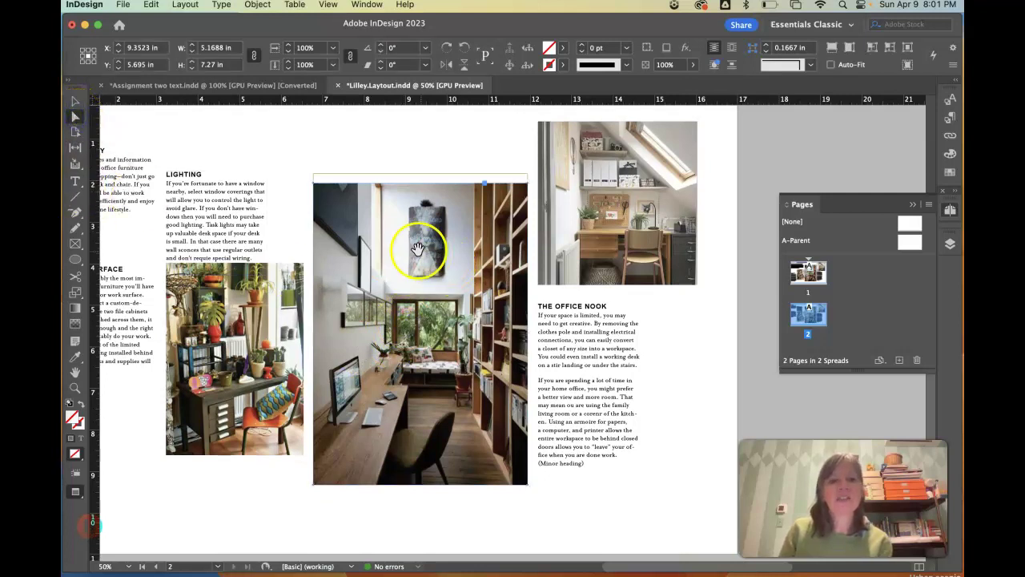
click(124, 5)
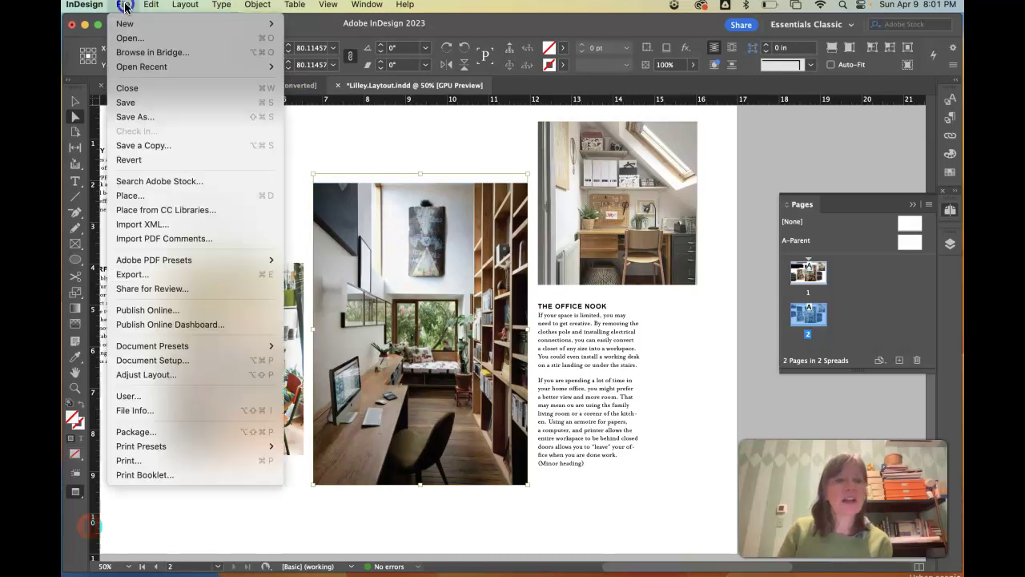
click(130, 196)
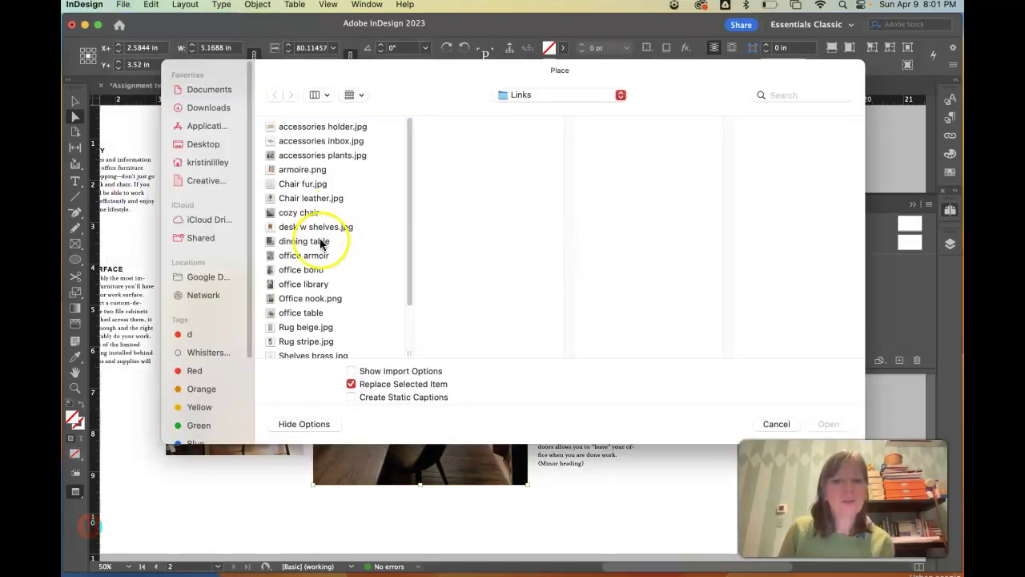
Step: Preview the images in the Links folder and replace the library photo with "Shelves brass.jpg"
click(314, 257)
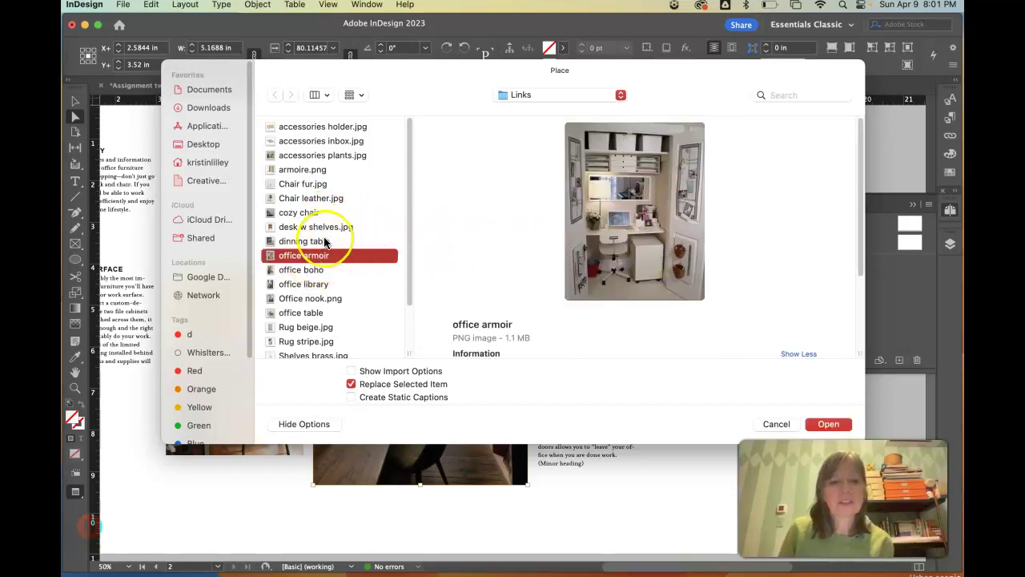
click(319, 241)
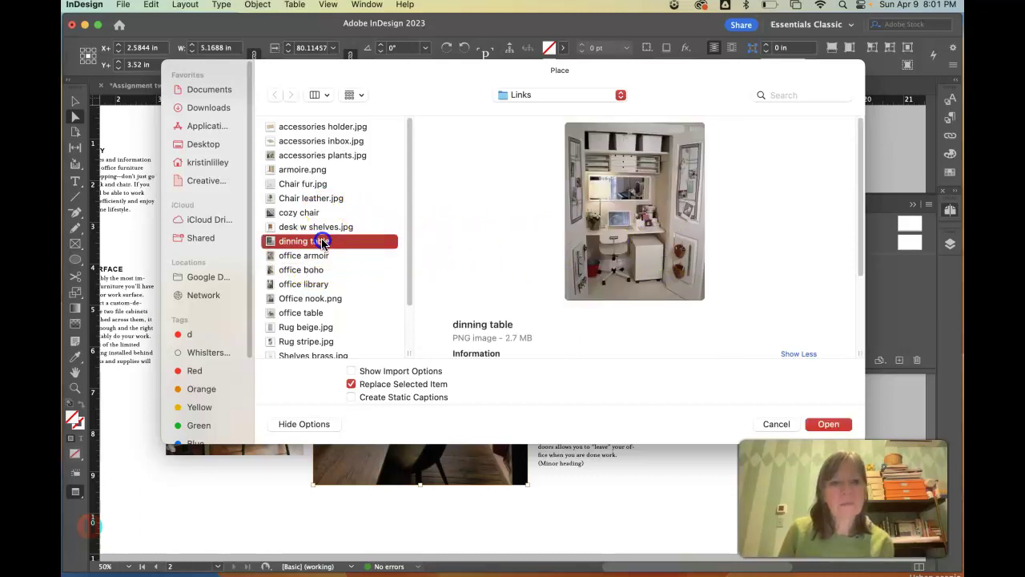
click(308, 285)
click(299, 271)
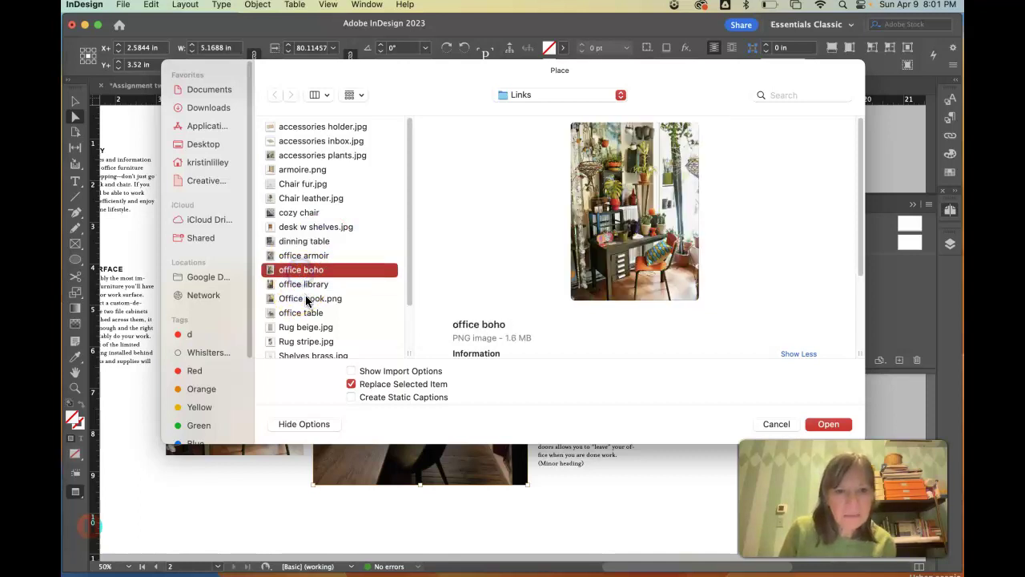
click(308, 299)
click(305, 314)
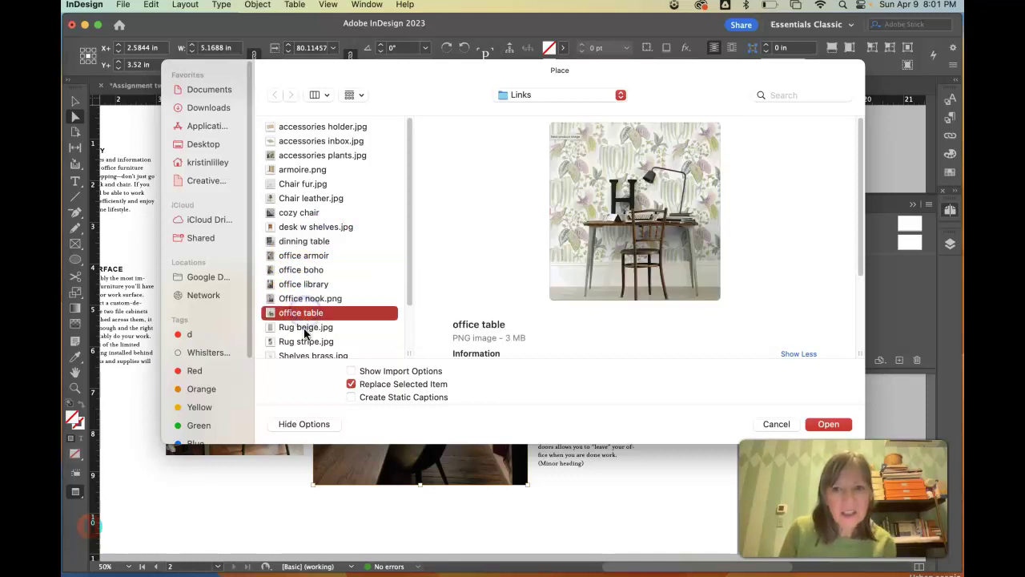
click(307, 328)
scroll(312, 317, down, 3)
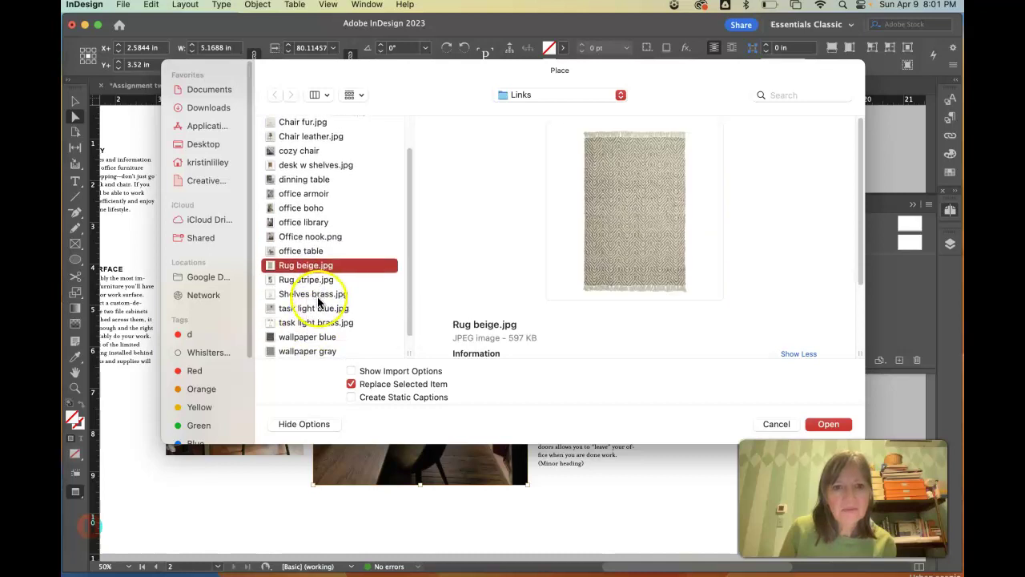
click(318, 294)
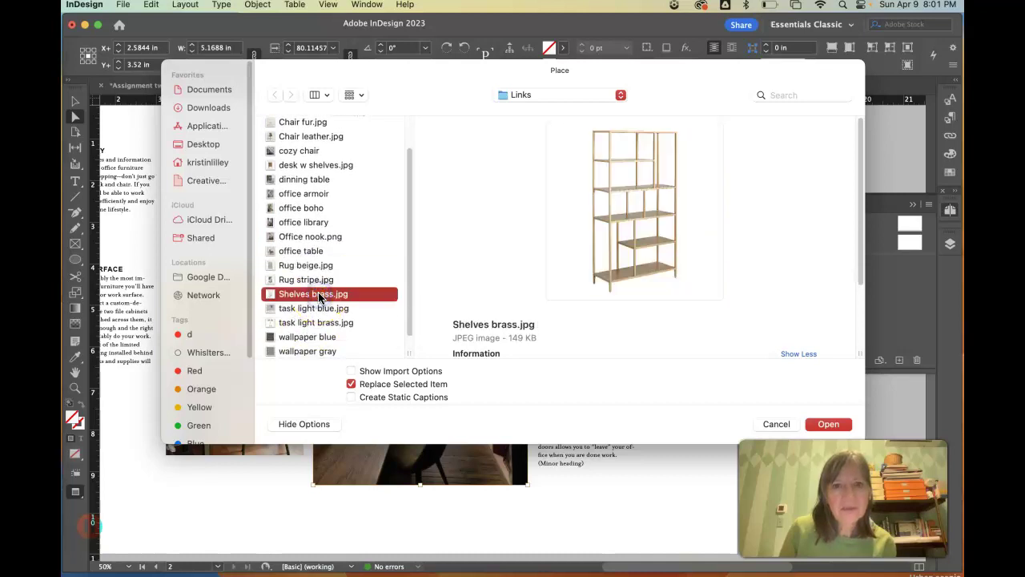
click(831, 424)
Step: Replace the office nook photo on the second spread with "Rug stripe.jpg" from the Links folder
click(613, 230)
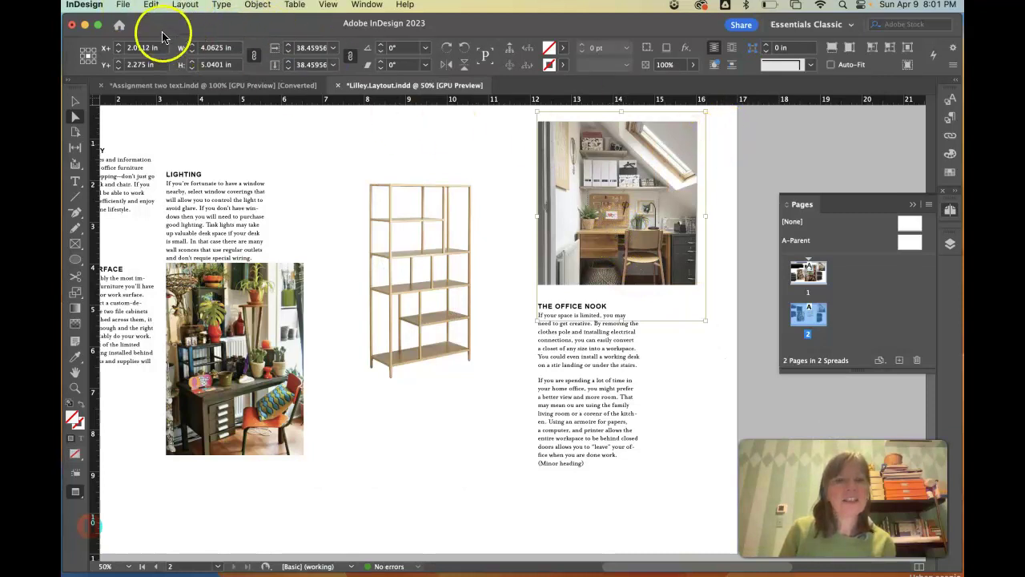
click(125, 7)
click(259, 194)
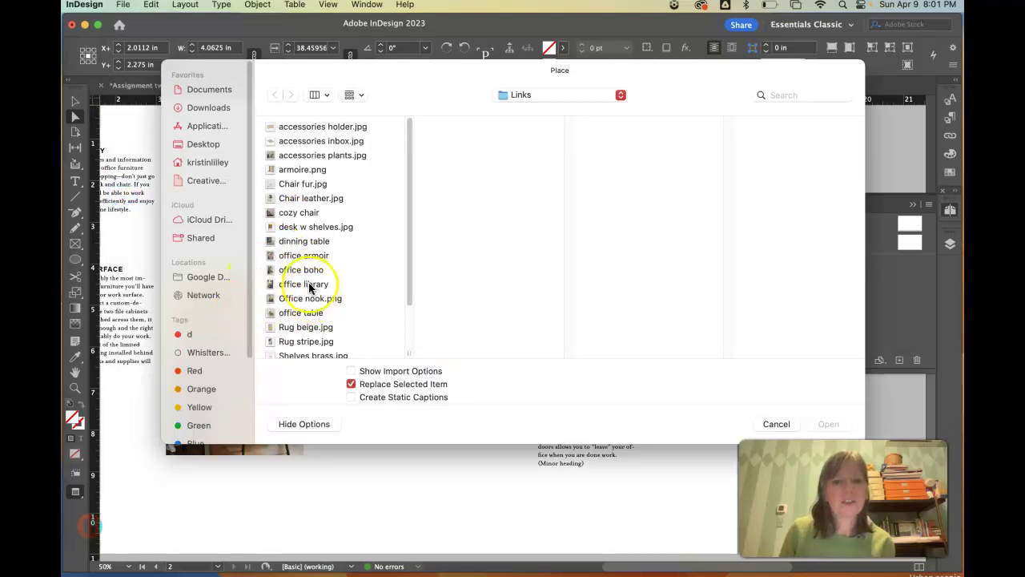
scroll(307, 324, down, 5)
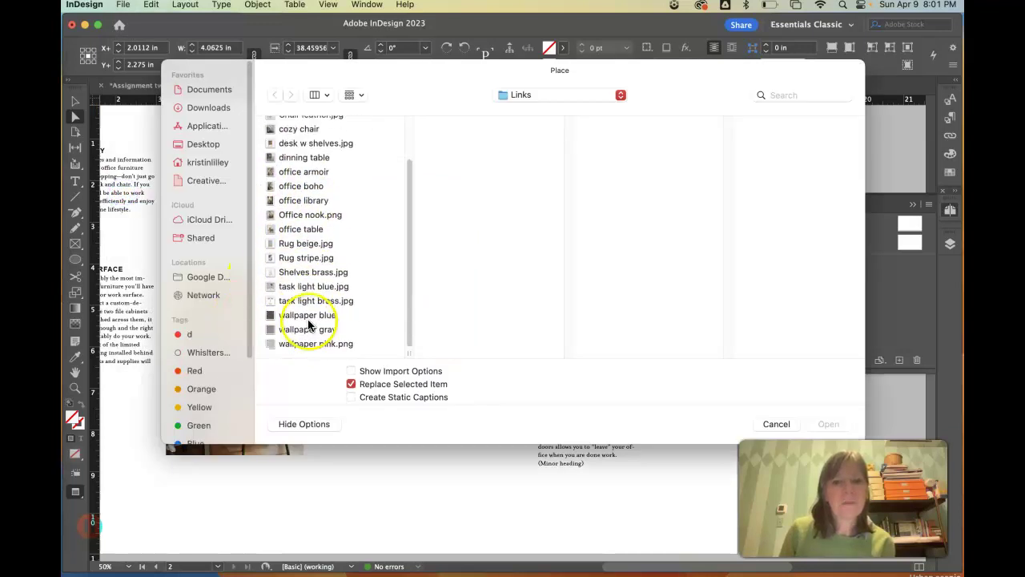
click(307, 260)
click(830, 425)
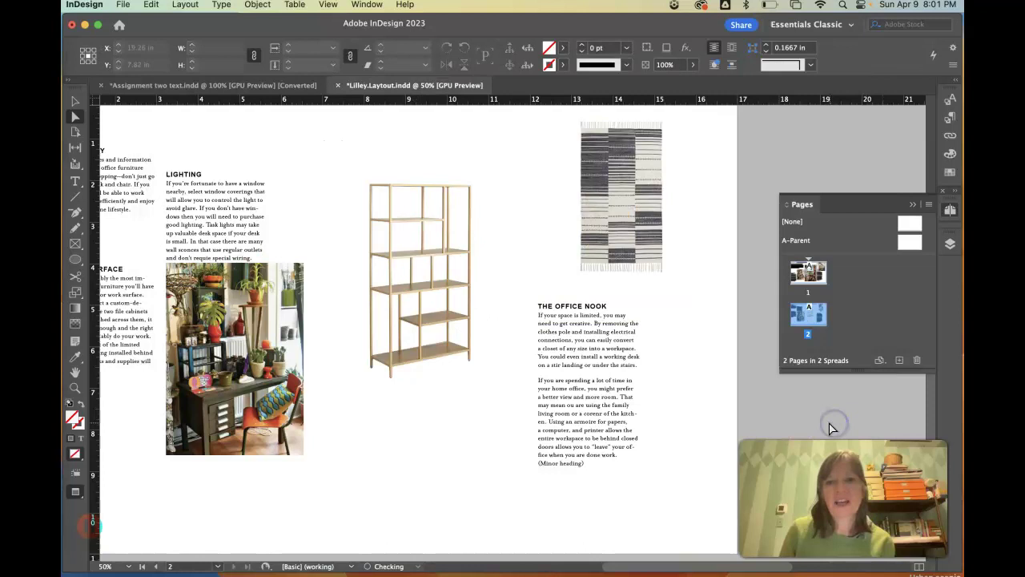
Step: Crop the brass shelves frame close around the shelves, to about 3.31 in wide and 4.92 in high
click(512, 210)
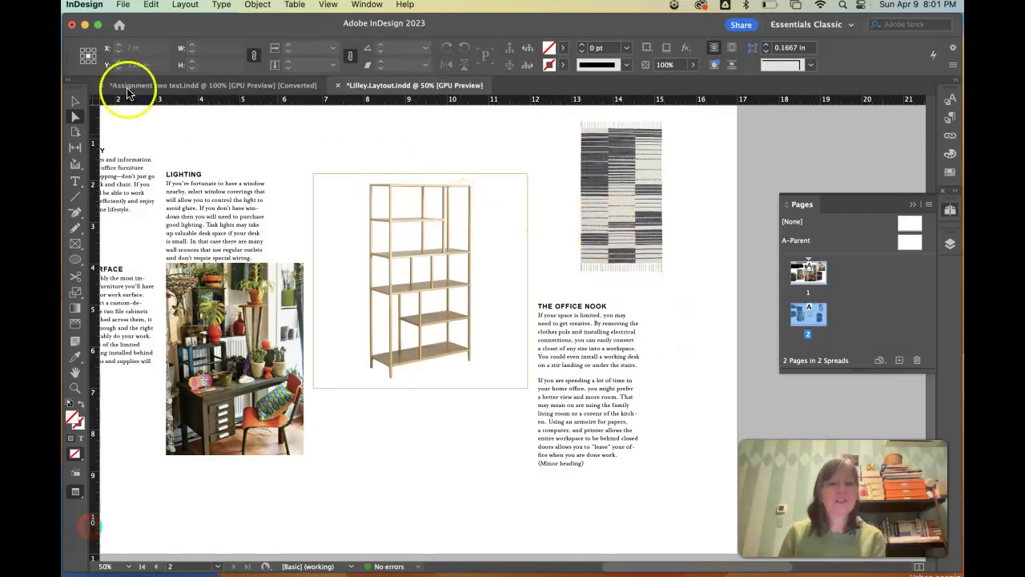
click(80, 99)
click(376, 292)
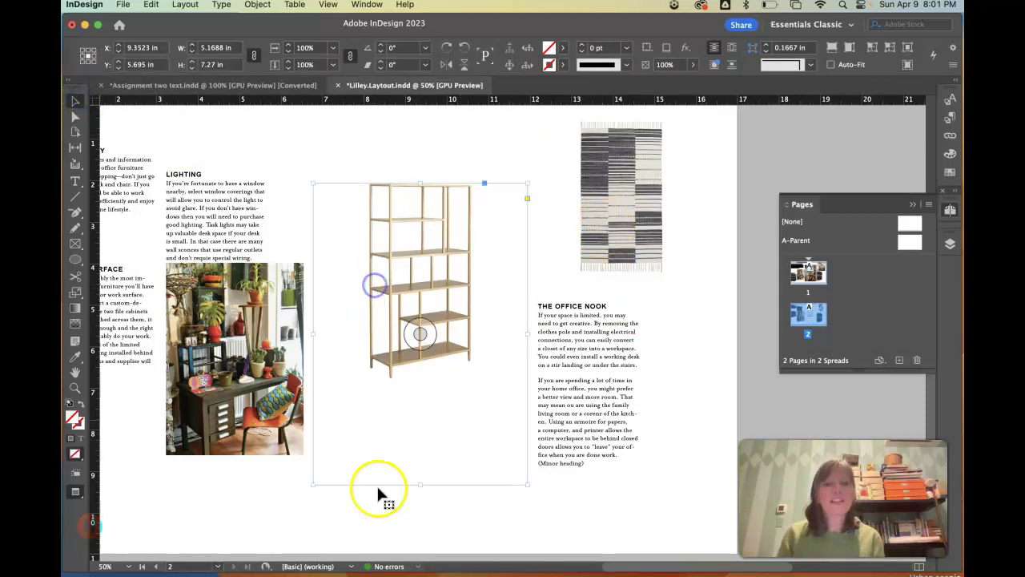
scroll(347, 347, down, 2)
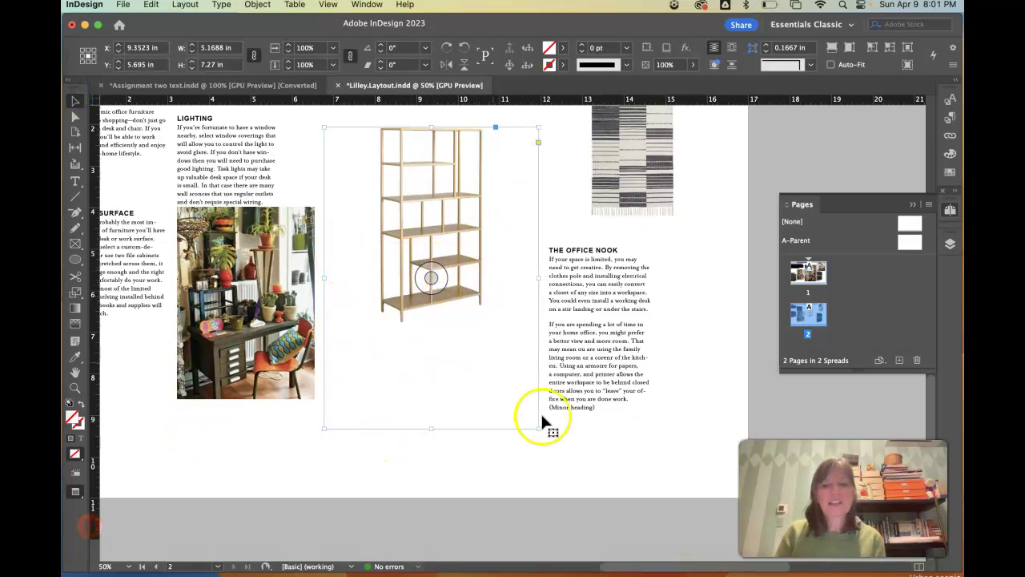
drag(536, 429, 498, 326)
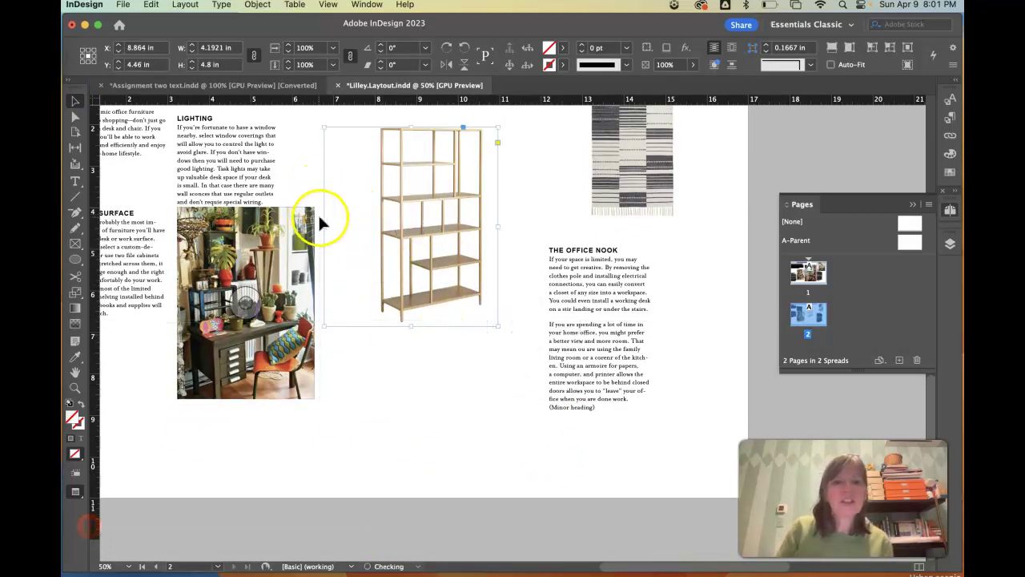
drag(324, 226, 362, 221)
drag(430, 125, 431, 120)
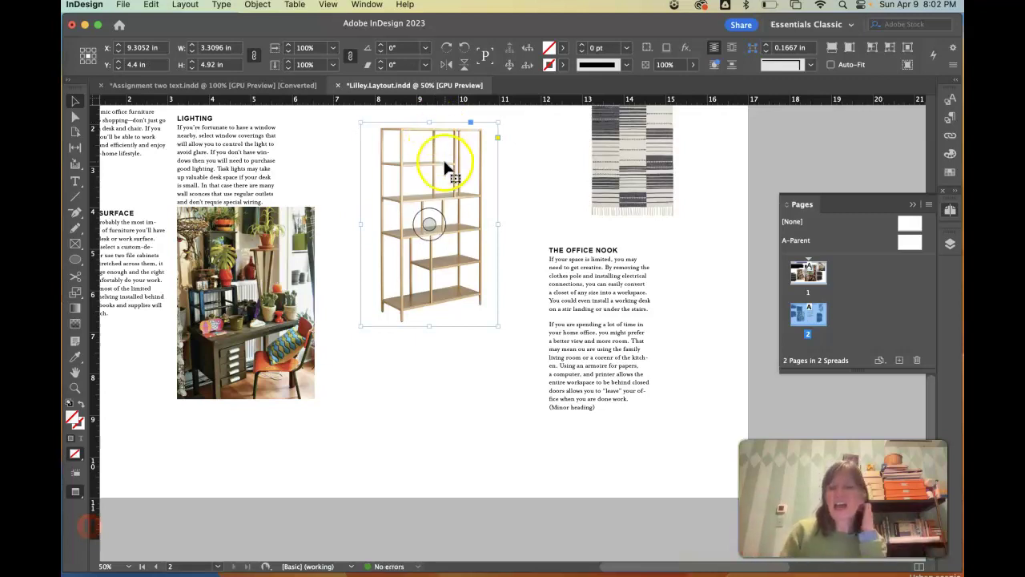
scroll(446, 165, up, 5)
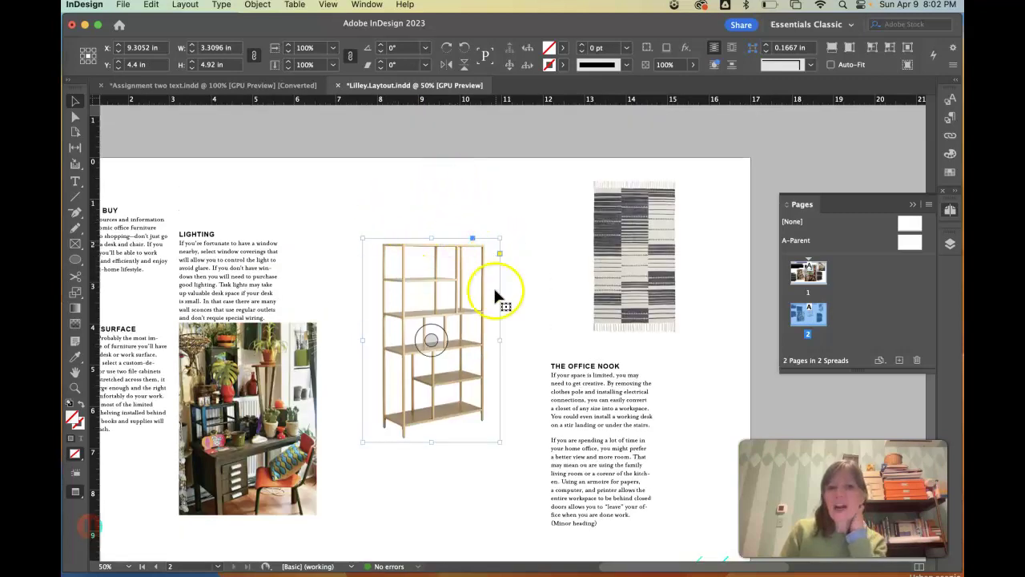
click(431, 462)
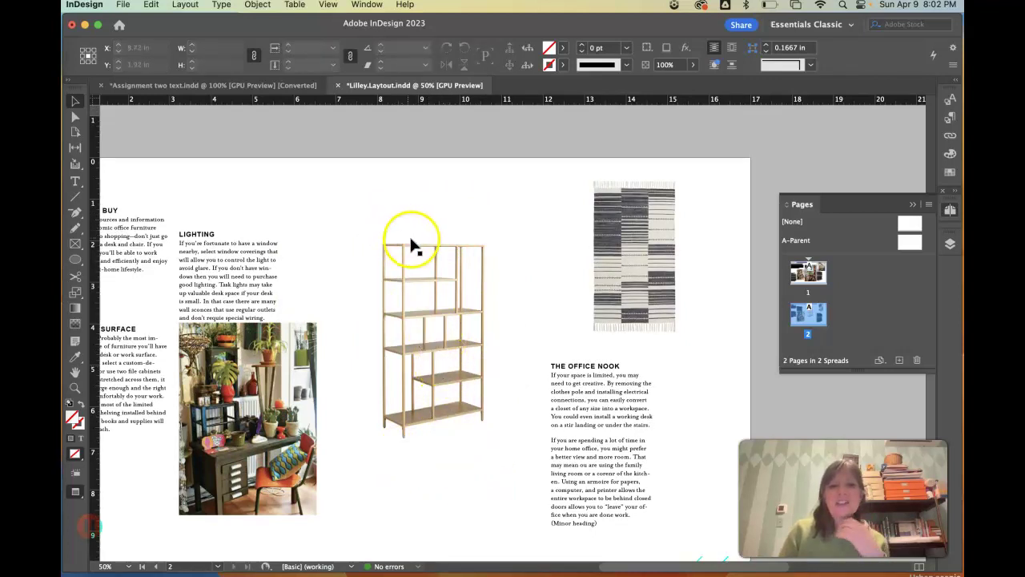
Step: Show the guides and frame edges, and move the shelves frame to about X 9.85 in, Y 5.41 in
drag(424, 258, 394, 261)
key(w)
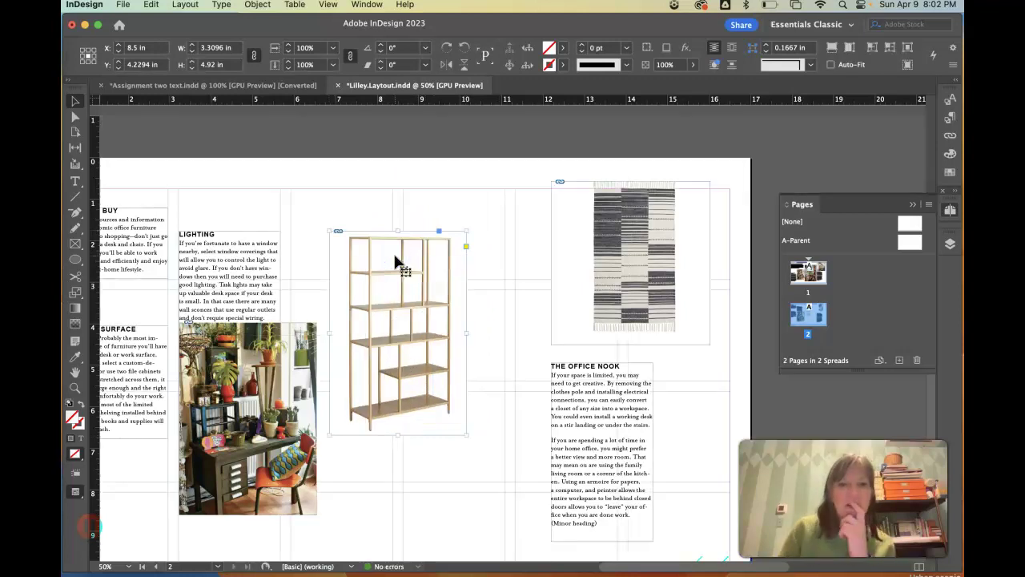
click(433, 208)
drag(427, 257, 445, 311)
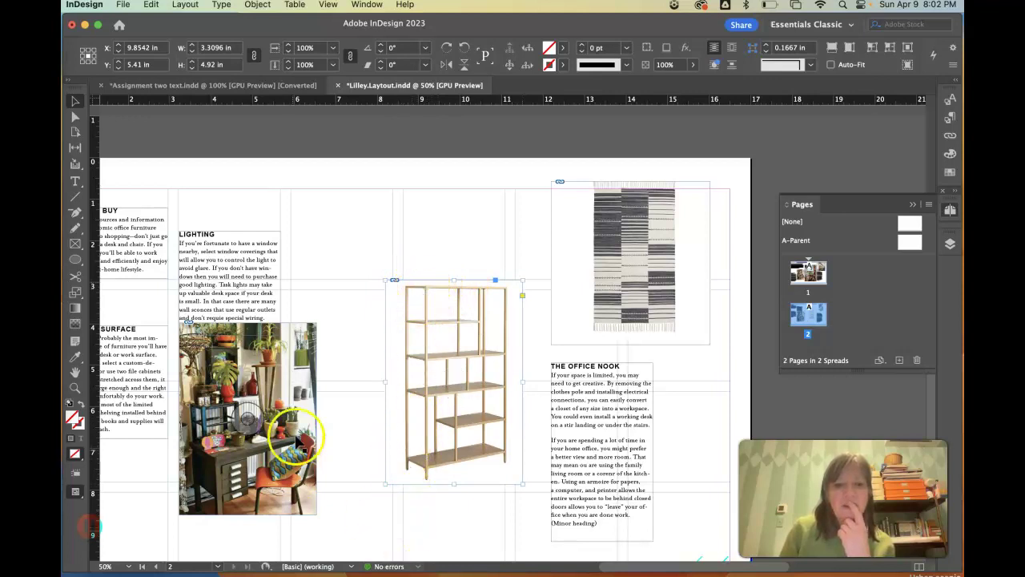
Step: Rearrange the spread with the shelves beside the What to Buy text, the Lighting text near The Office Nook text, and the desk photo below the shelves
drag(228, 249, 235, 219)
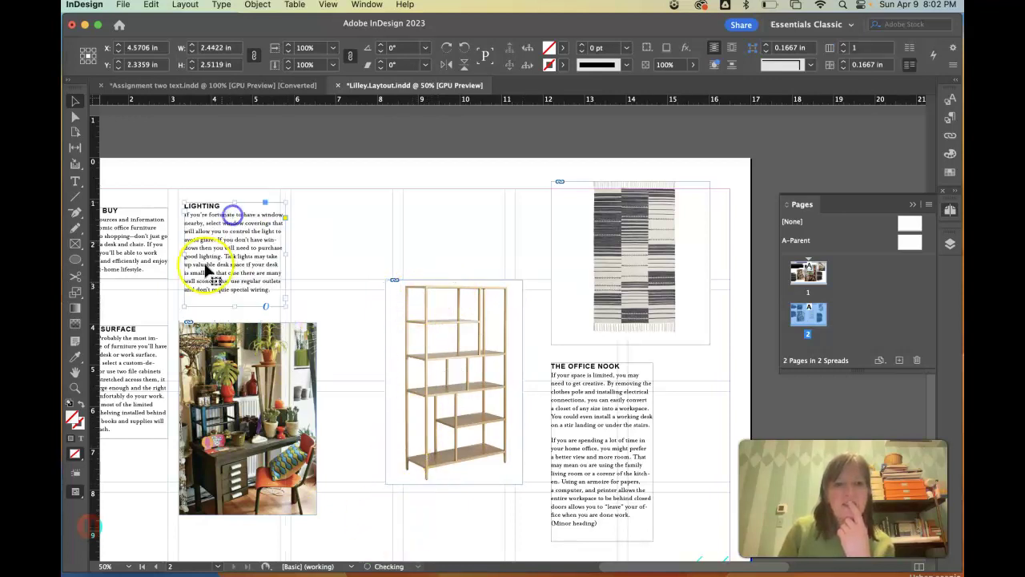
scroll(142, 339, left, 2)
scroll(142, 339, left, 5)
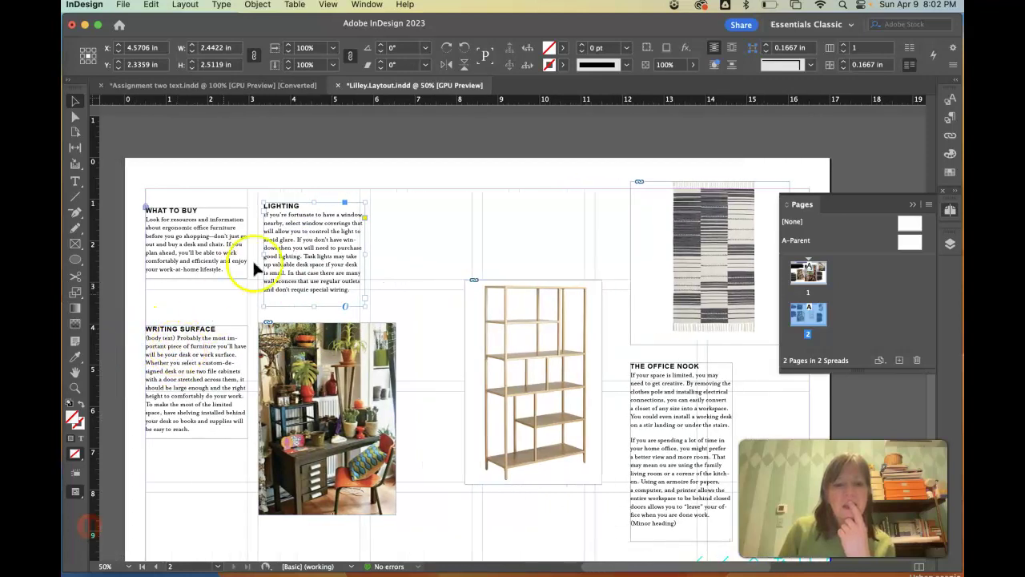
scroll(202, 251, left, 1)
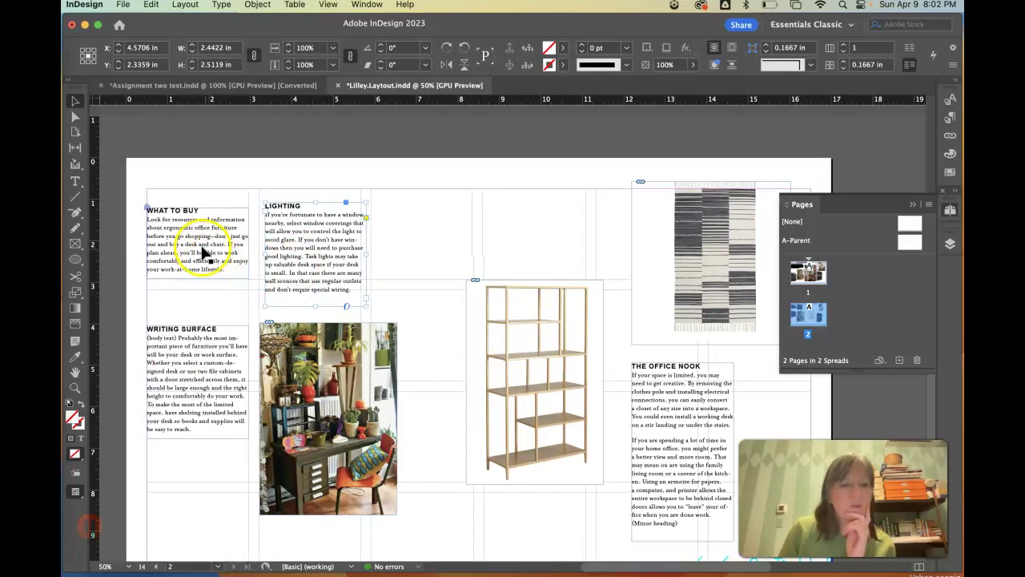
drag(316, 236, 412, 229)
drag(480, 313, 328, 256)
drag(436, 248, 554, 406)
drag(370, 410, 464, 486)
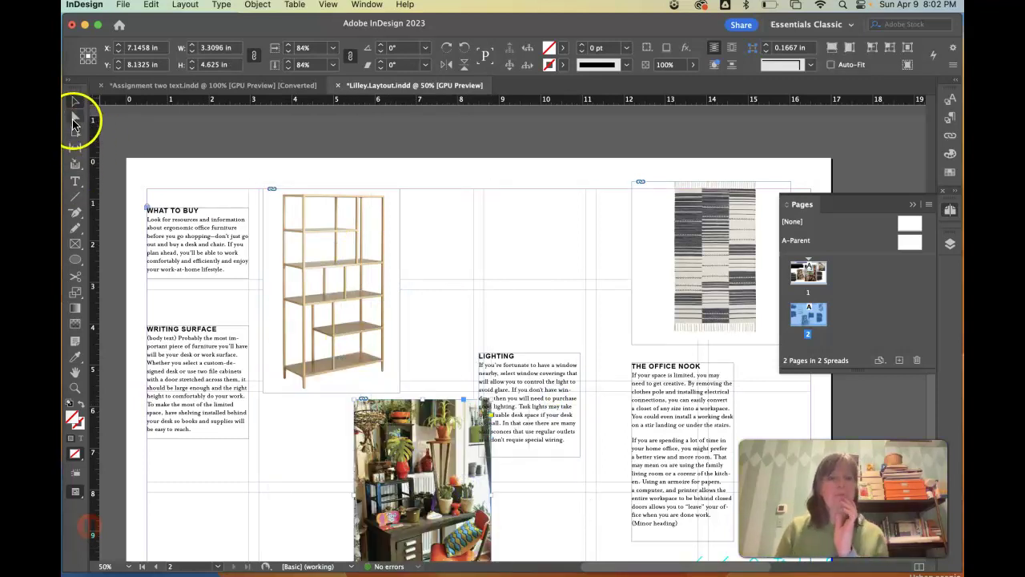
Step: Replace the boho desk photo inside its frame with "task light brass.jpg" from the Links folder
click(288, 198)
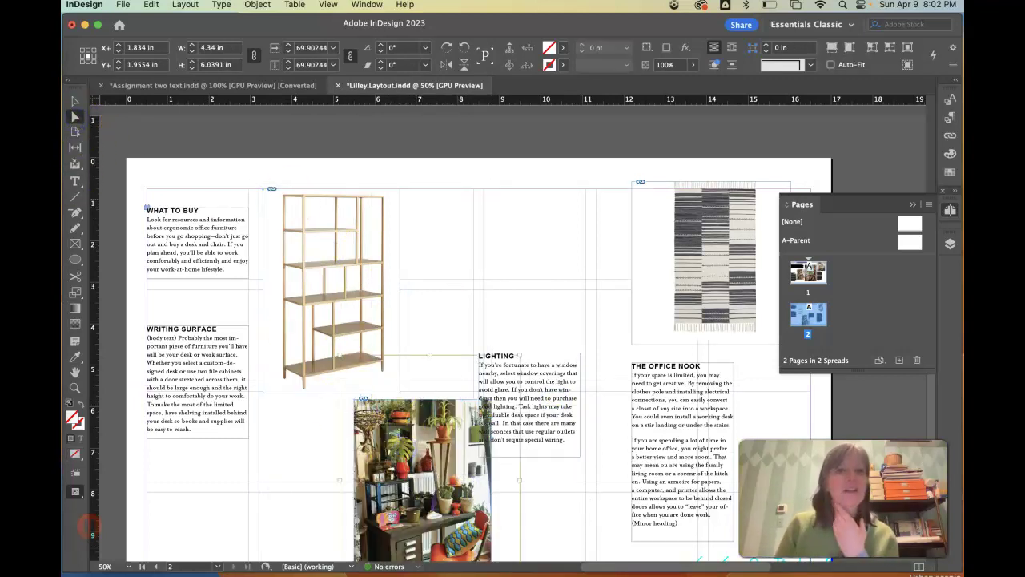
click(122, 6)
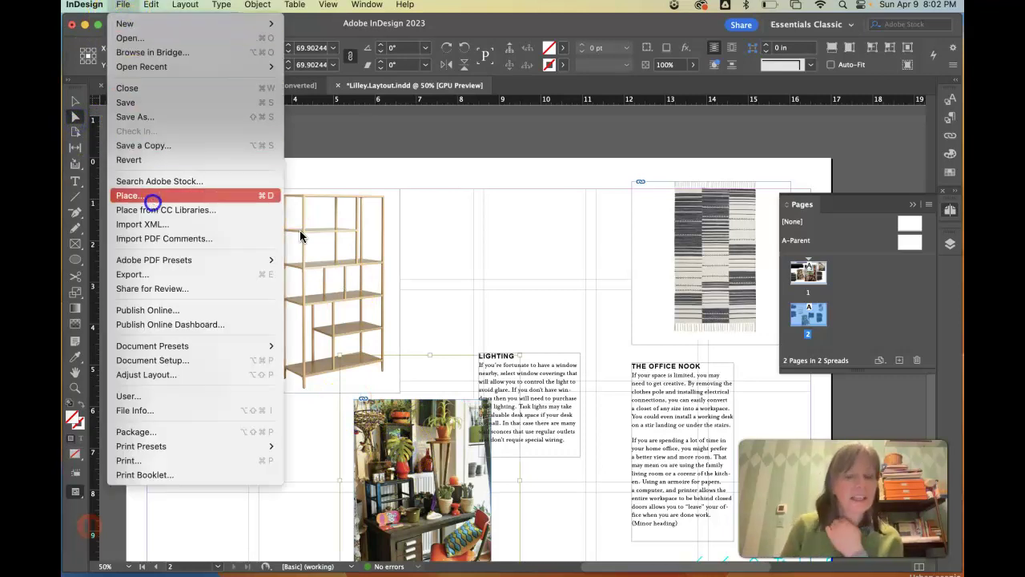
click(153, 196)
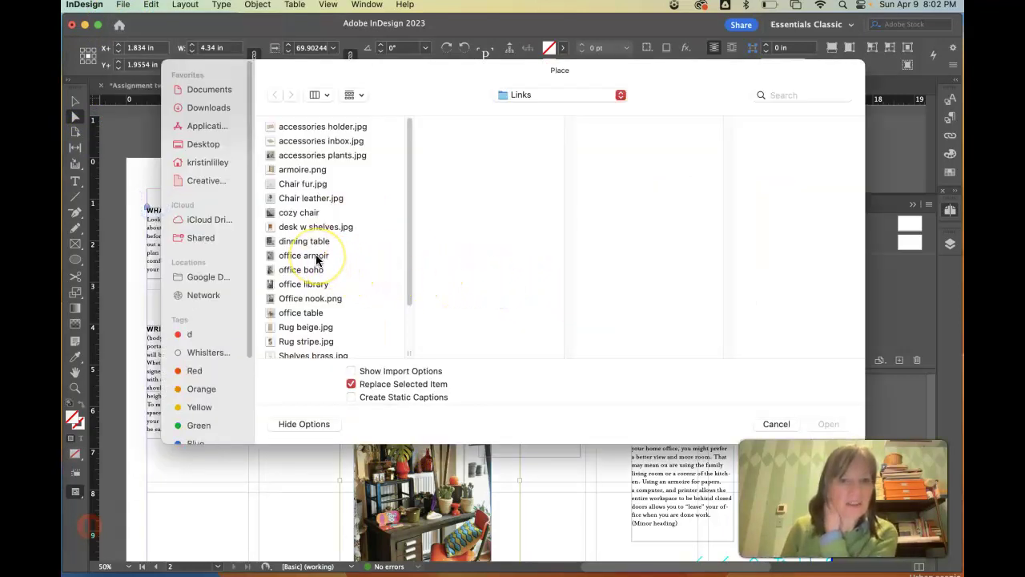
scroll(317, 258, down, 4)
scroll(313, 228, up, 2)
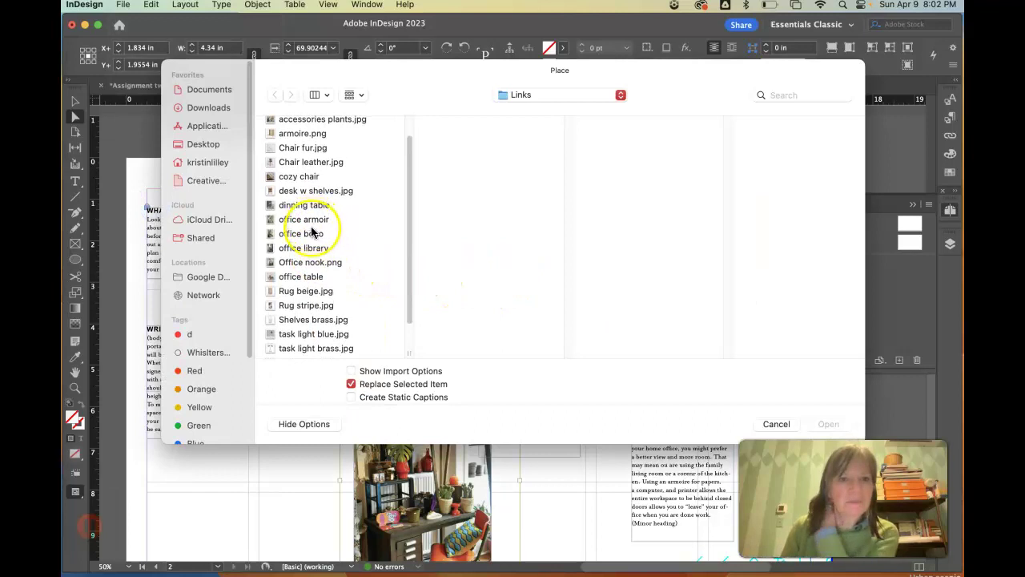
scroll(313, 233, down, 3)
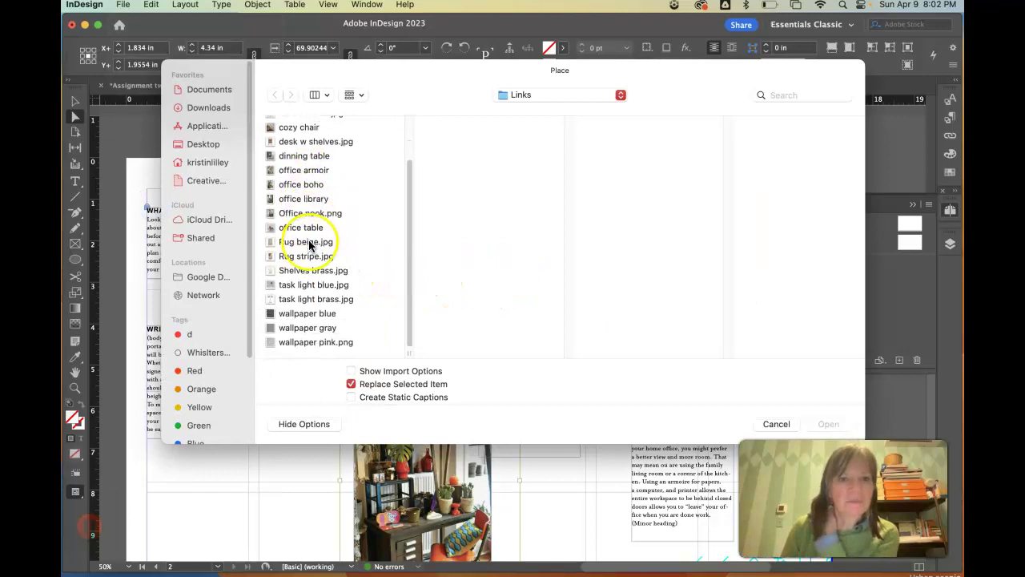
click(310, 303)
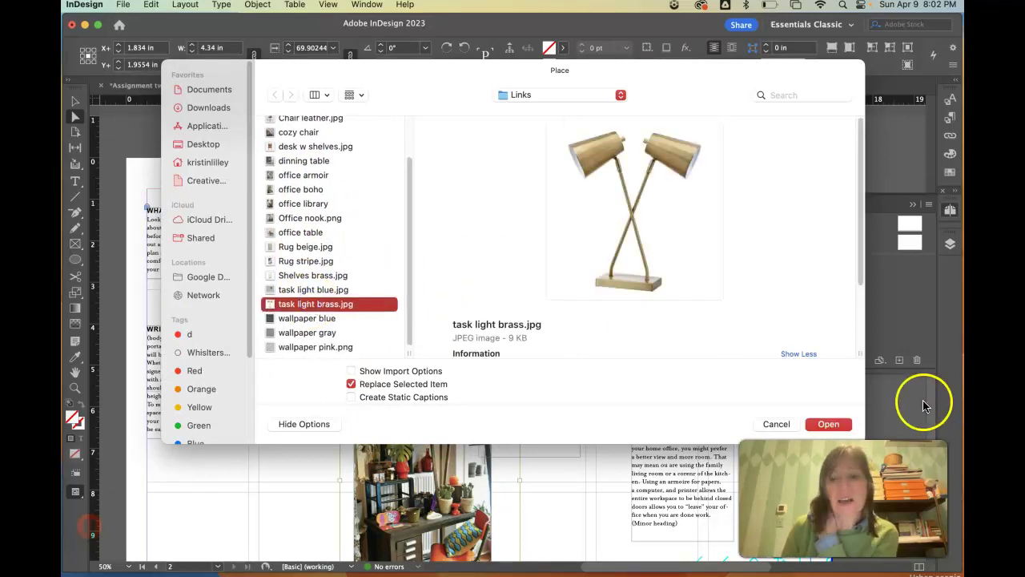
click(838, 428)
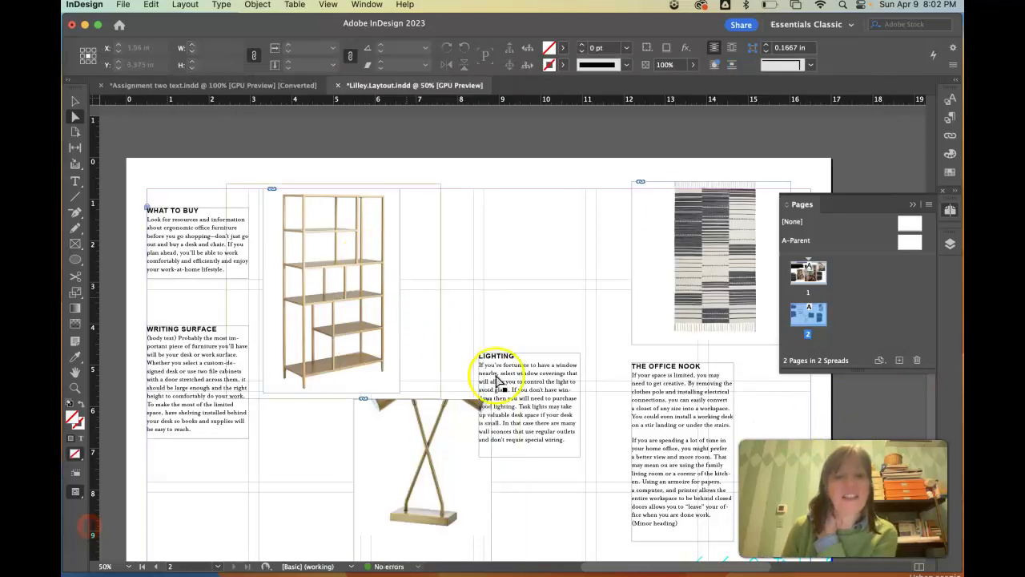
Step: Shift the brass lamp inside its frame and arrange the frame beside the shelves, with the Lighting text below it
drag(423, 430, 414, 473)
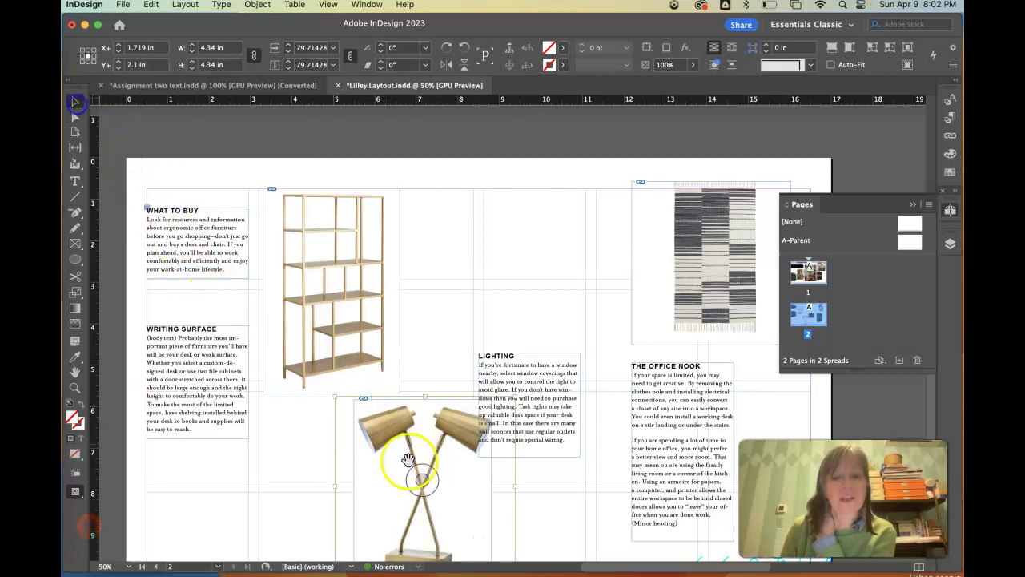
drag(423, 338, 438, 233)
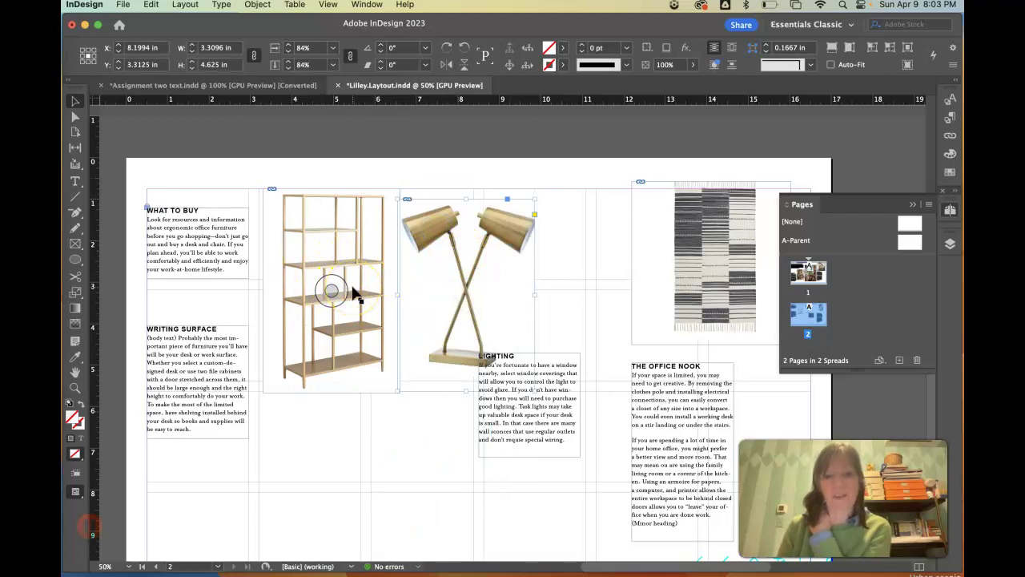
scroll(713, 265, left, 1)
click(709, 212)
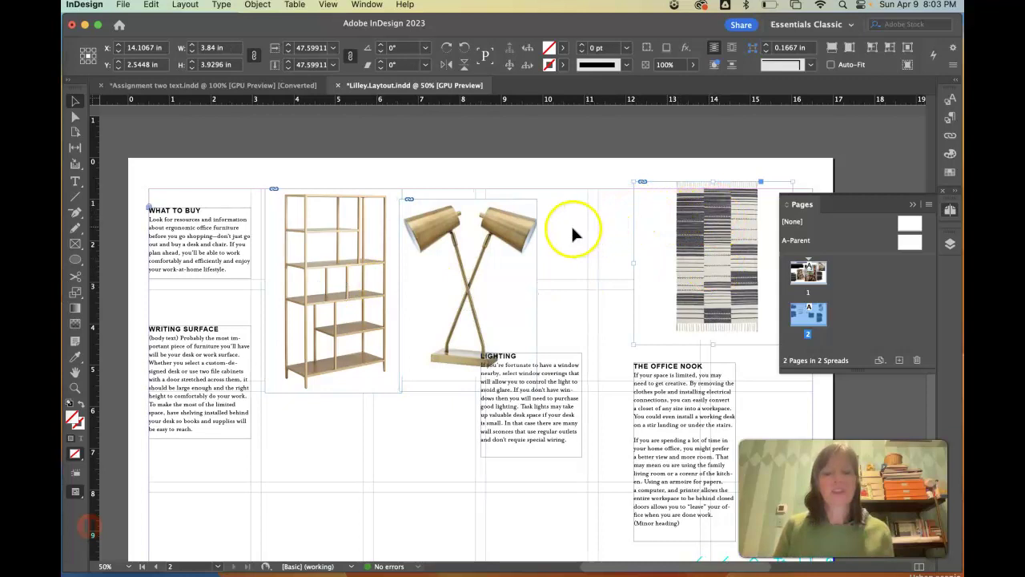
drag(561, 391, 603, 431)
Step: Scale the lamp frame and its image down to about 2 in wide and 2.79 in high
click(504, 311)
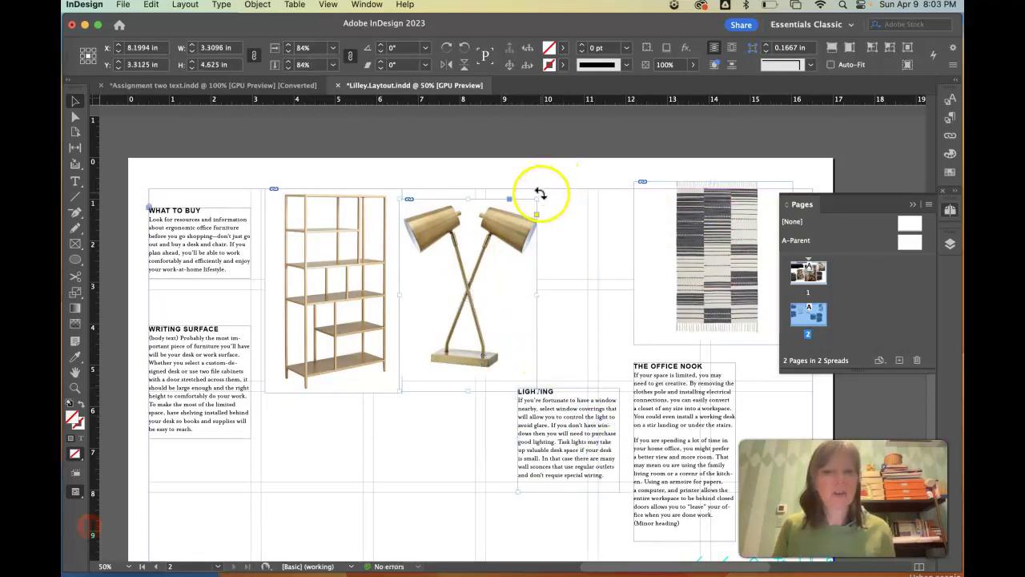
drag(539, 197, 449, 240)
drag(460, 285, 482, 310)
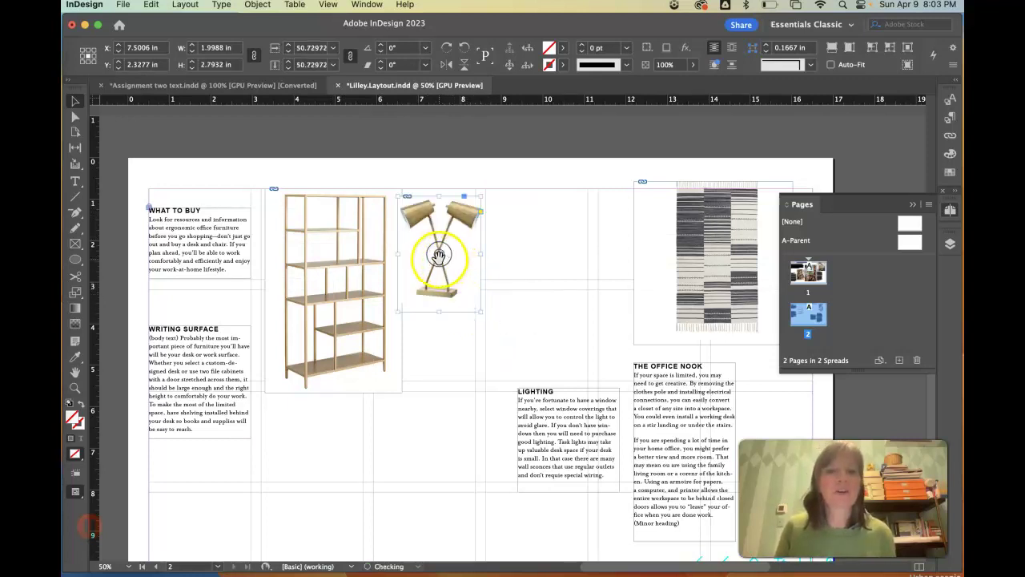
Step: Enlarge the brass shelves with their frame and position them slightly lower between the left text column and the lamp
click(332, 291)
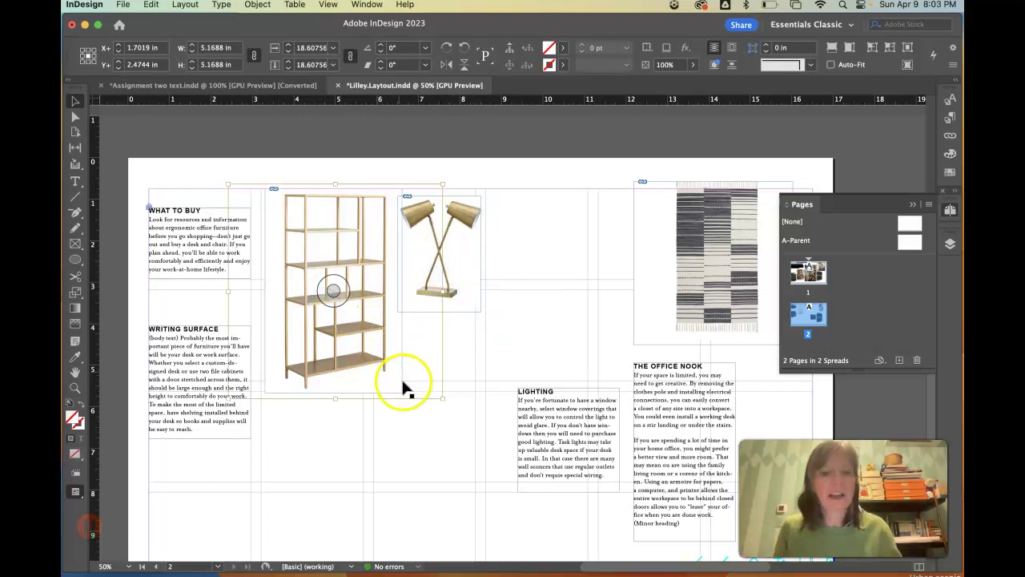
click(350, 405)
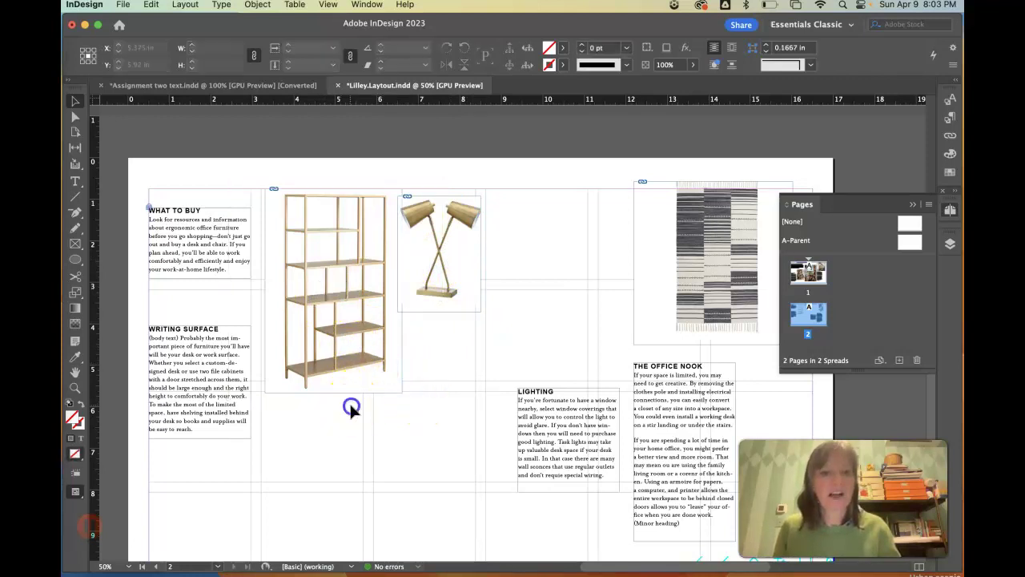
click(359, 343)
drag(405, 398, 352, 385)
Step: Nudge the lamp image slightly up within its frame and view the spread without guides and frame edges
click(504, 258)
drag(438, 253, 446, 245)
click(397, 224)
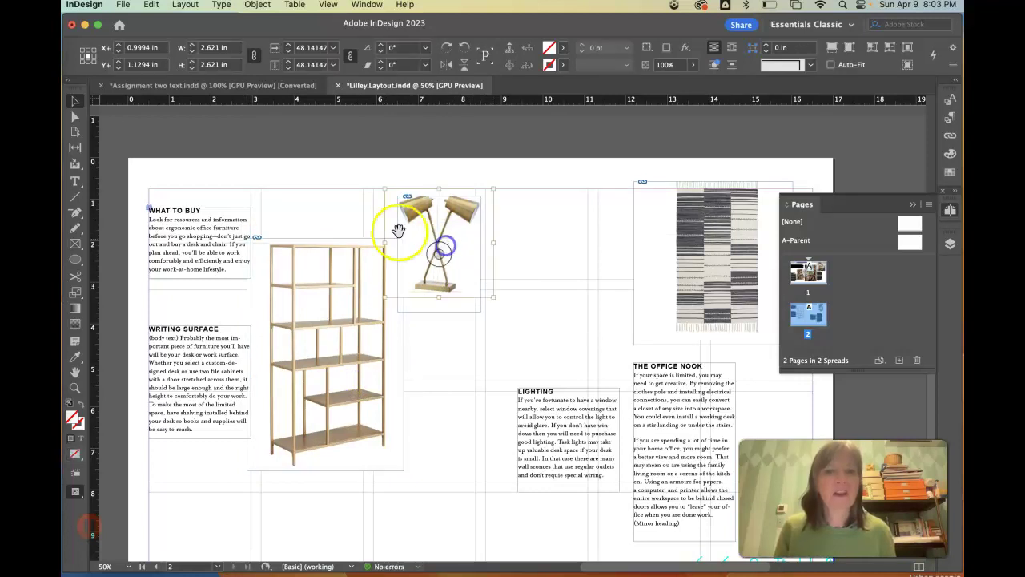
click(438, 205)
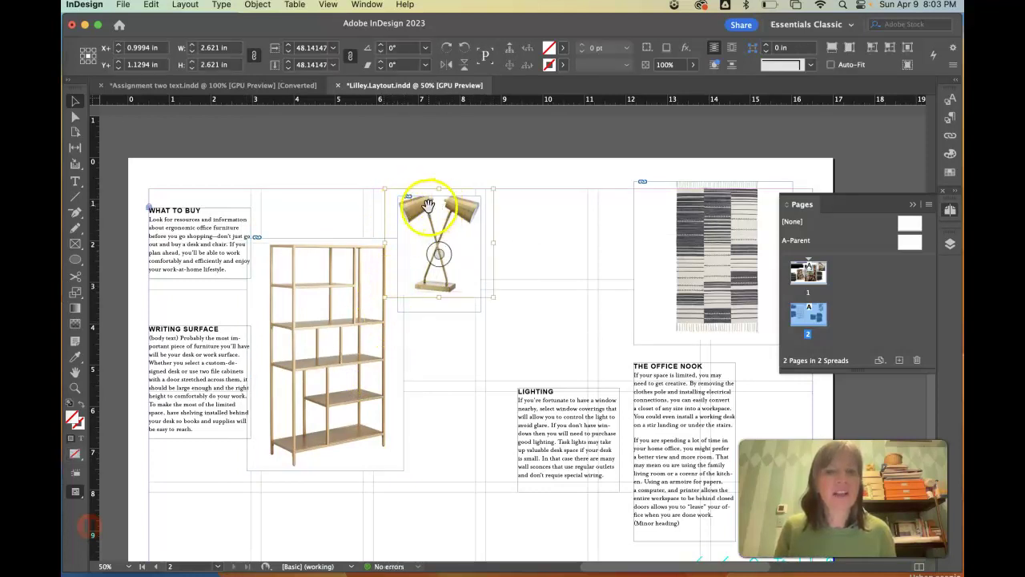
click(458, 166)
key(w)
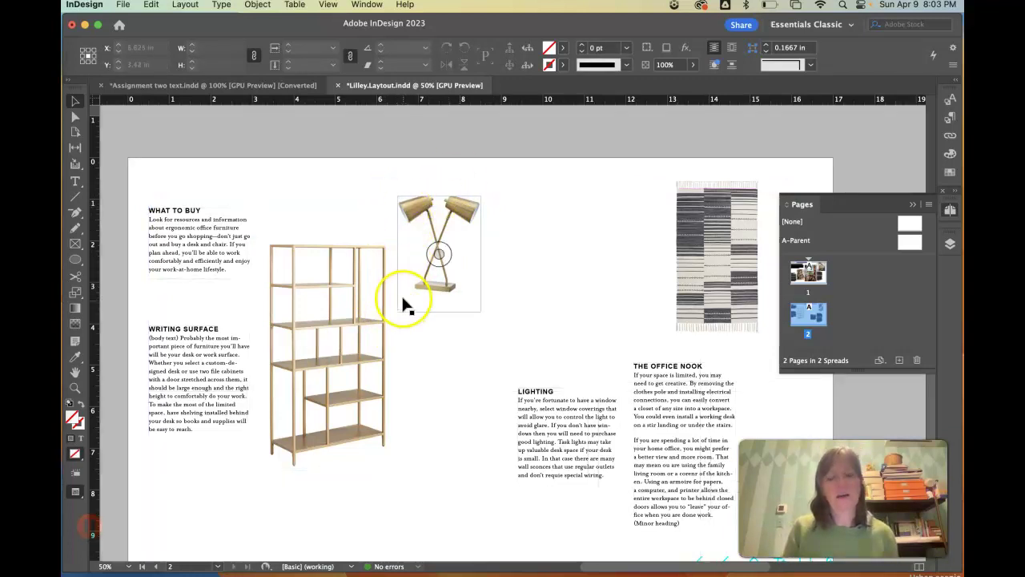
Step: Move the lamp frame slightly up and left so its edge overlaps the corner of the shelves
click(549, 212)
click(473, 209)
drag(474, 209, 450, 194)
click(523, 210)
click(387, 184)
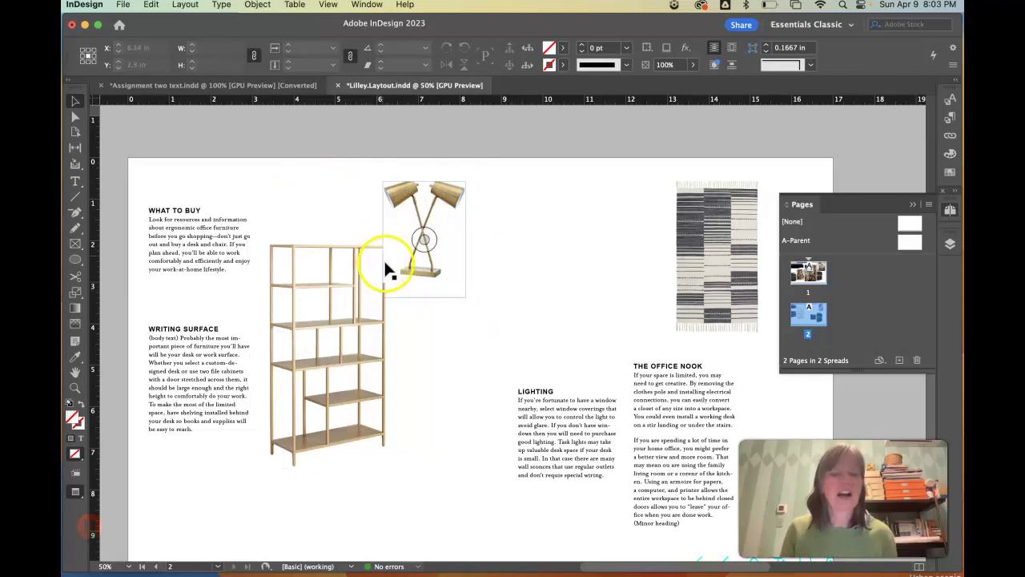
Step: Shift the lamp frame slightly sideways so it clears the upper corner of the brass shelves
click(377, 258)
click(406, 259)
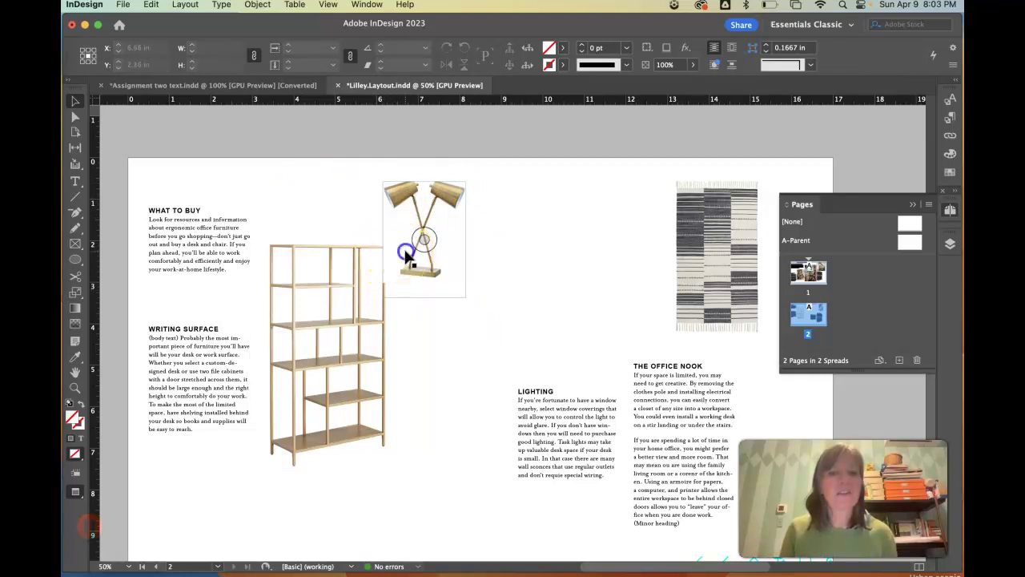
click(406, 257)
click(366, 294)
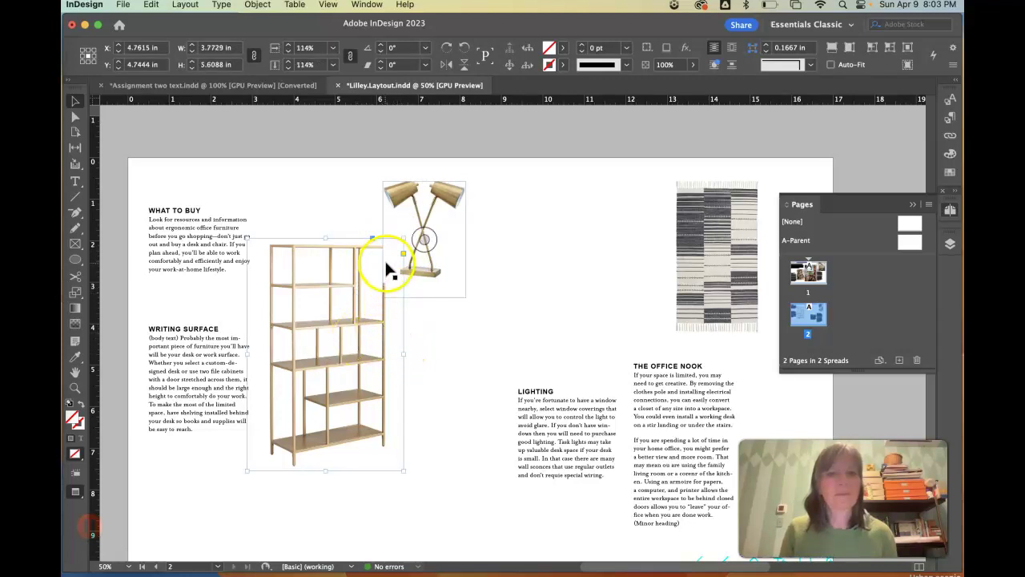
click(485, 333)
click(449, 283)
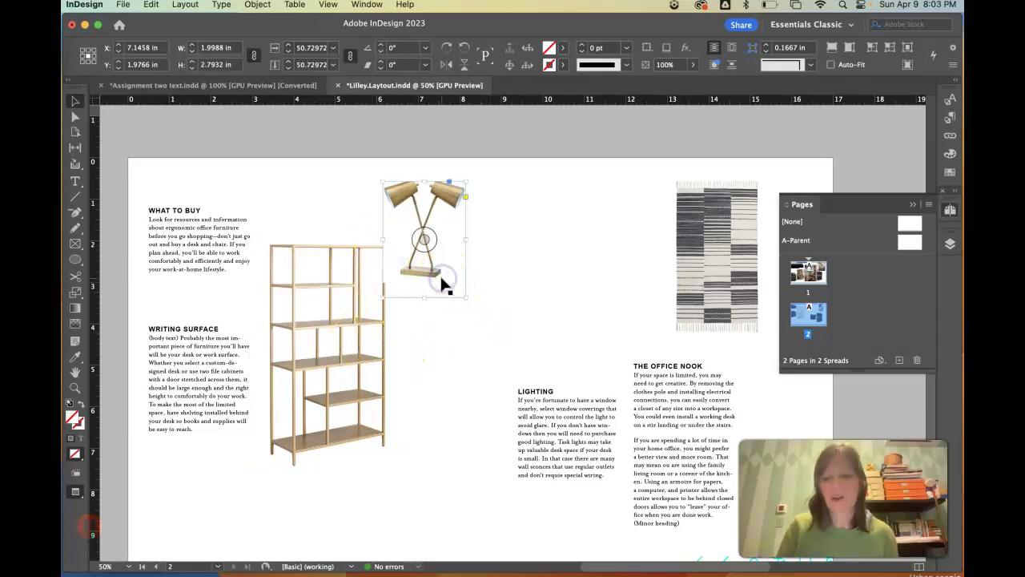
click(613, 255)
Step: Enlarge the striped rug with its frame to about 6.3 in wide and 6.45 in high and centre it on the spread's right half
drag(701, 235, 506, 268)
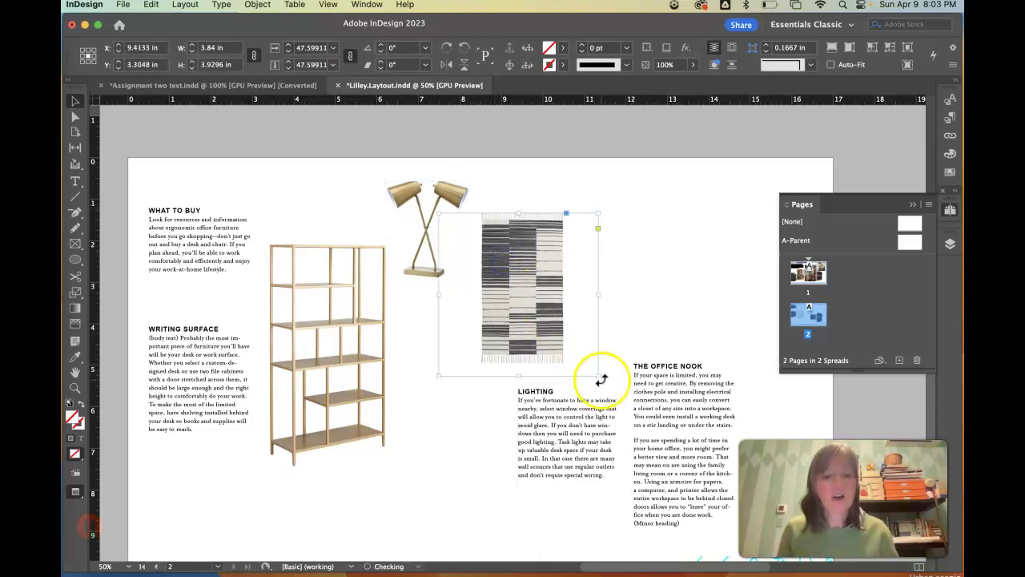
drag(597, 374, 649, 429)
drag(562, 286, 641, 274)
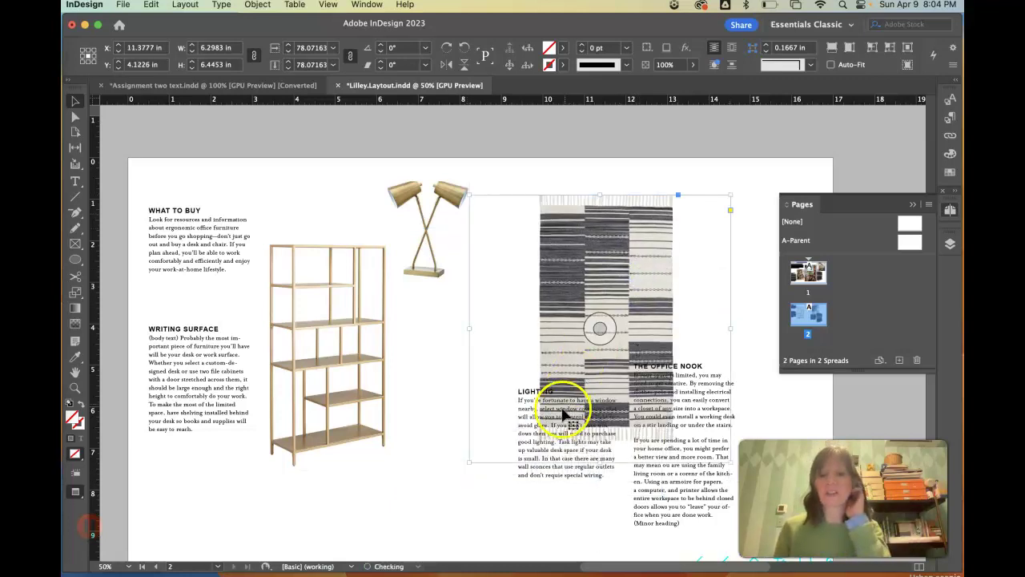
Step: Move the Lighting text between the shelves and the rug, and The Office Nook text to the right of the rug
drag(579, 481, 473, 430)
drag(676, 490, 730, 406)
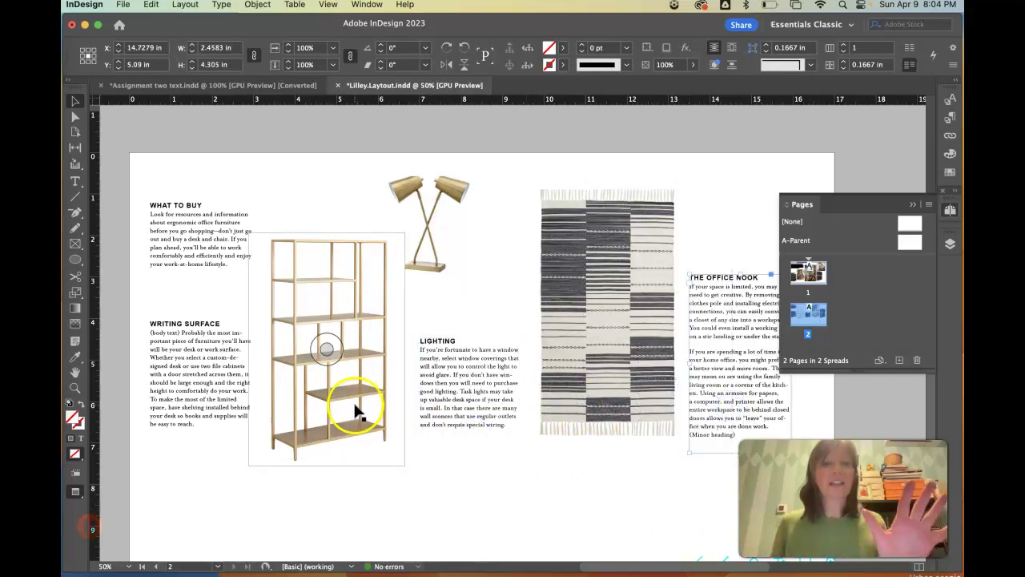
scroll(226, 318, right, 1)
scroll(226, 319, right, 1)
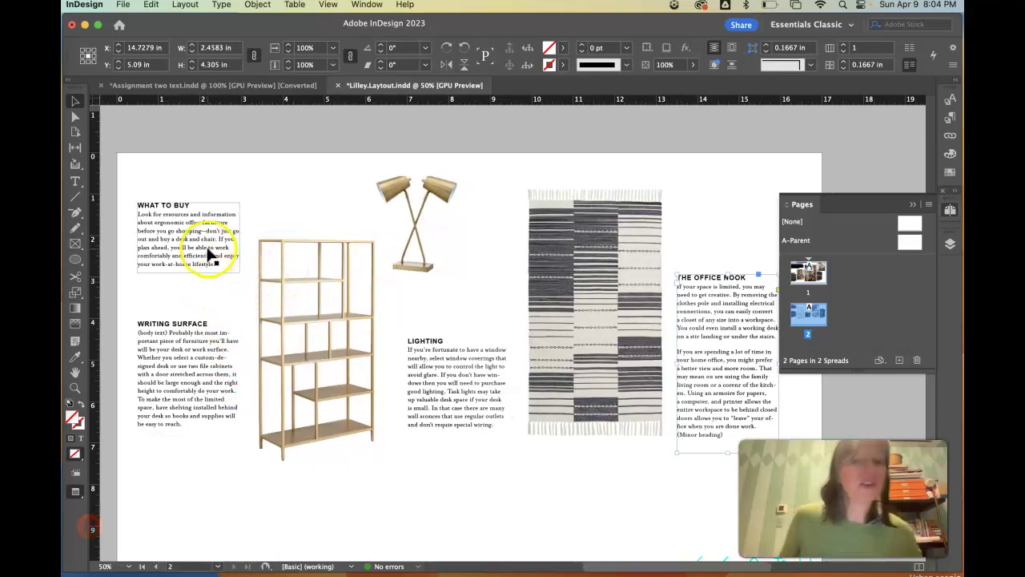
Step: Select the major heading "Where to fit a home office" in the Assignment two text document for copying
click(216, 255)
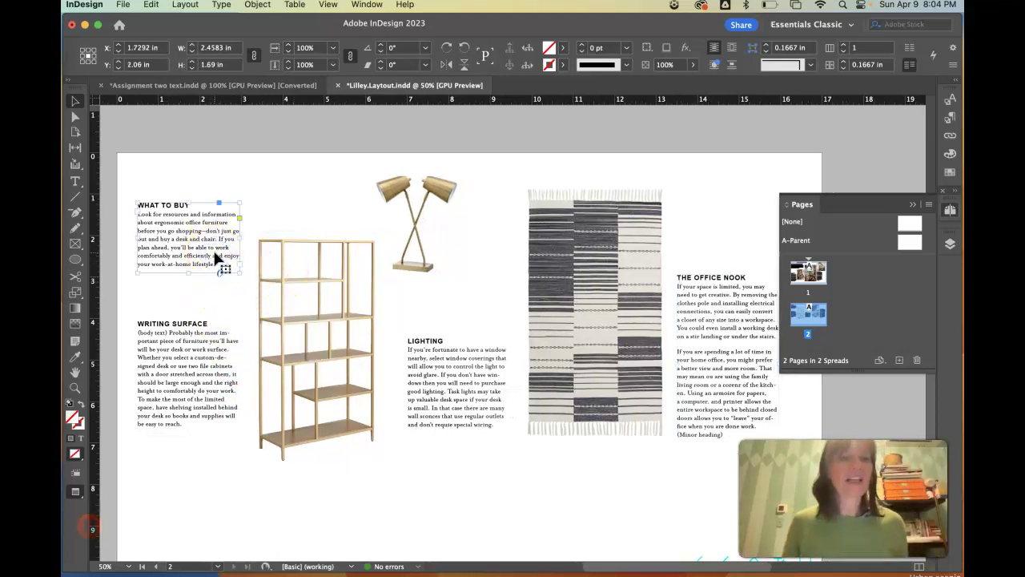
scroll(215, 256, up, 1)
scroll(214, 257, up, 12)
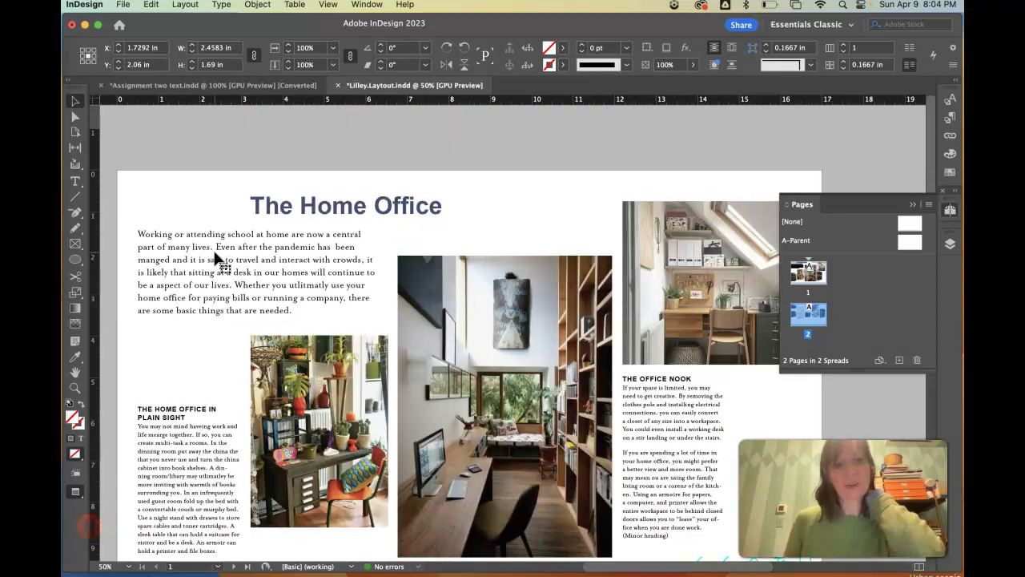
scroll(214, 415, down, 3)
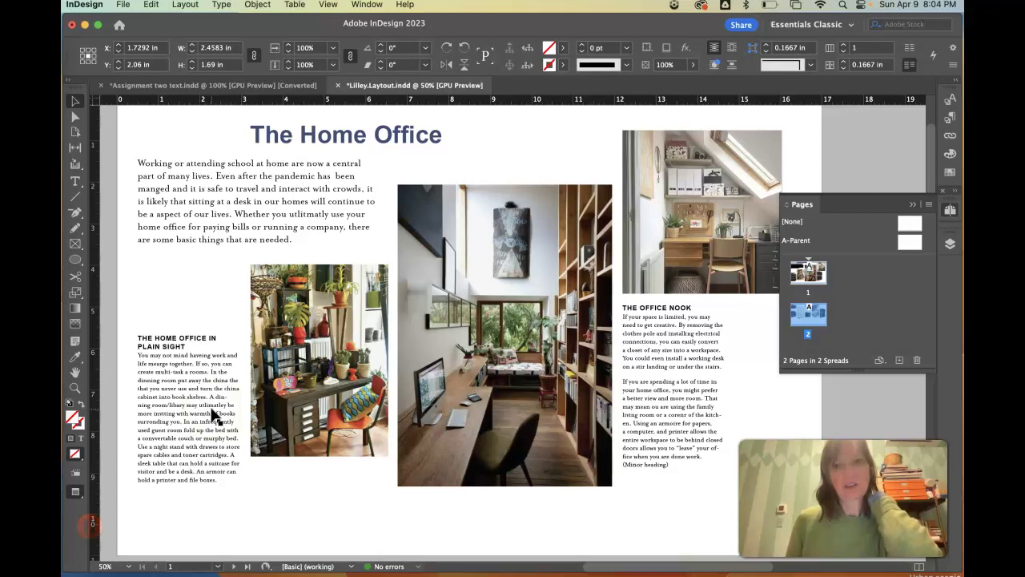
scroll(213, 414, down, 3)
scroll(201, 270, up, 1)
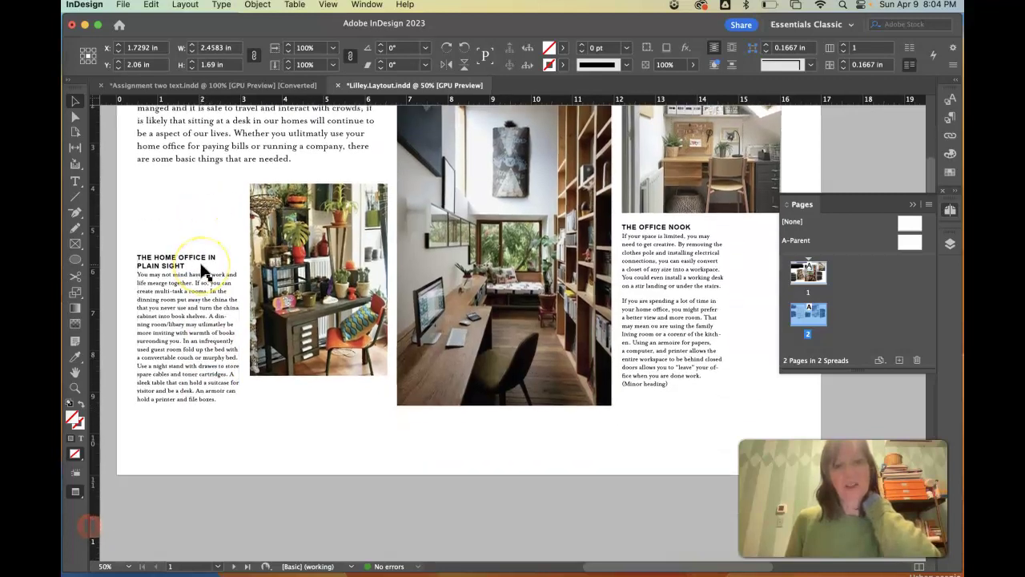
click(258, 86)
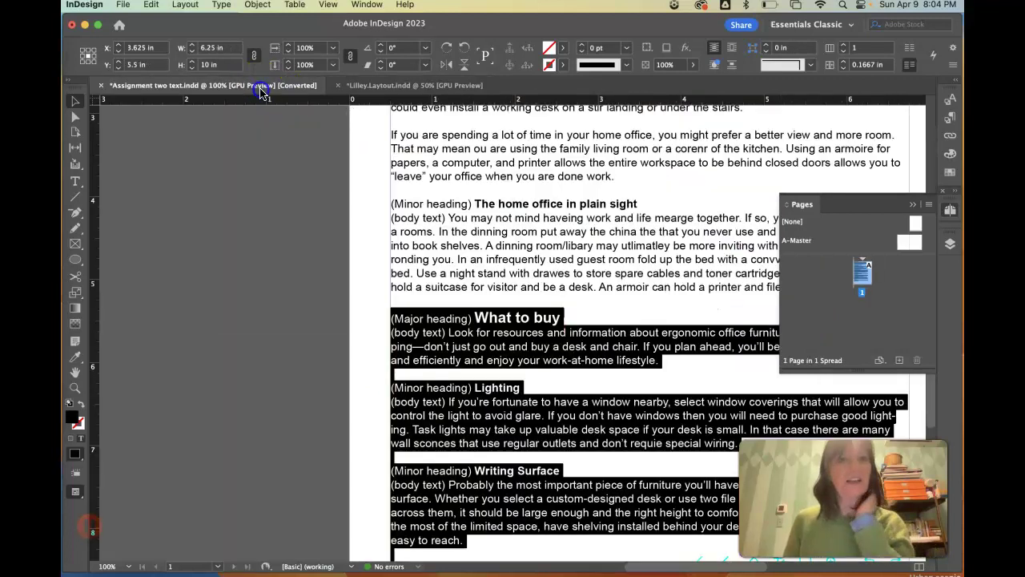
scroll(599, 366, up, 10)
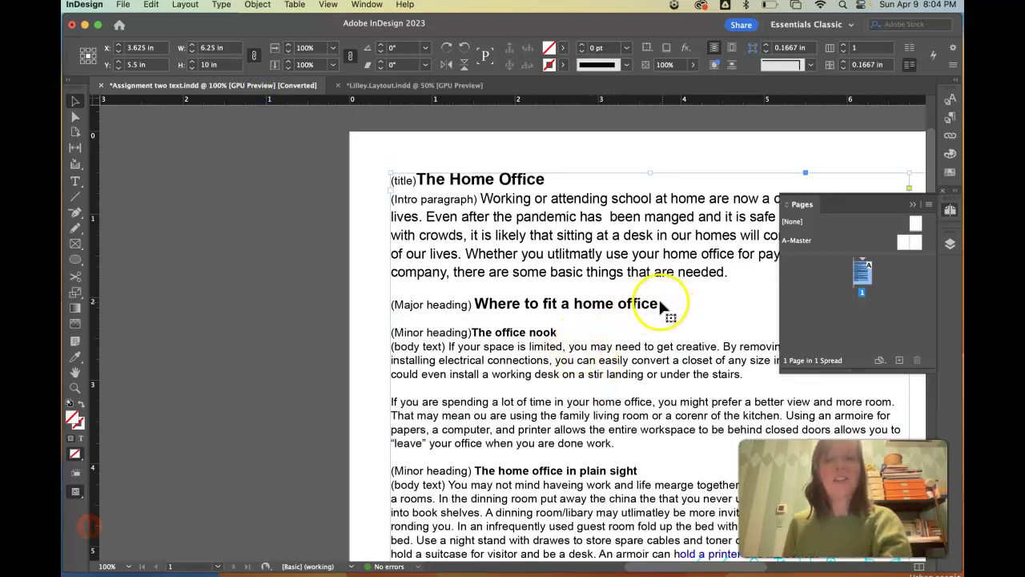
click(76, 181)
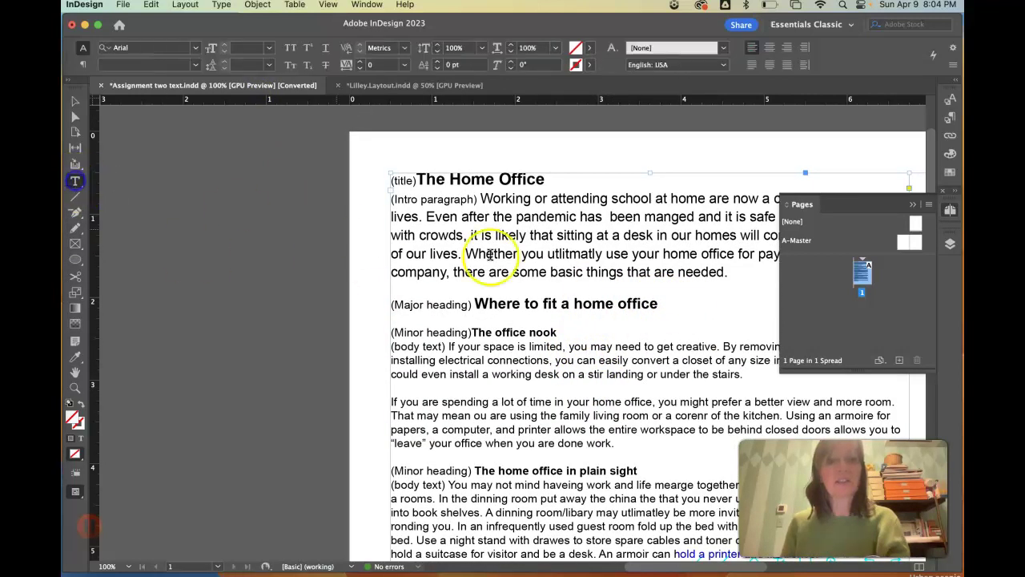
drag(659, 303, 535, 302)
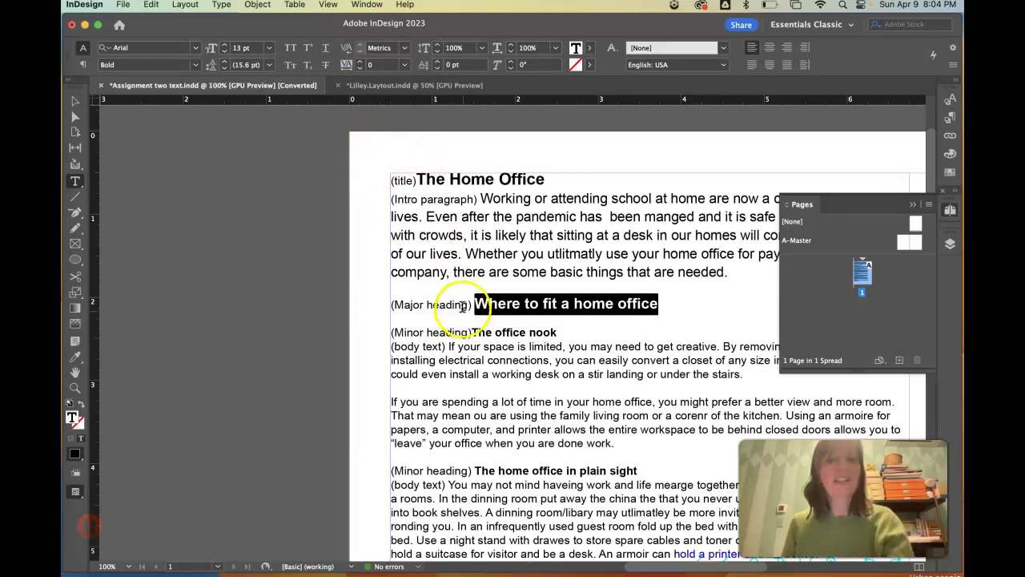
Step: Paste the "Where to fit a home office" heading into the first spread of Lilley.Laytout.indd
click(392, 84)
scroll(447, 253, up, 3)
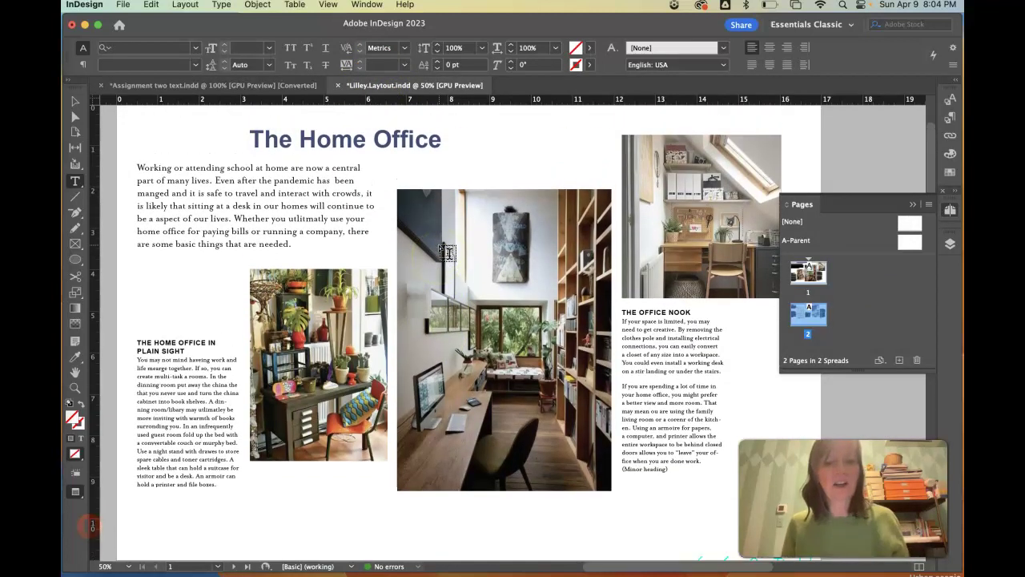
key(super+v)
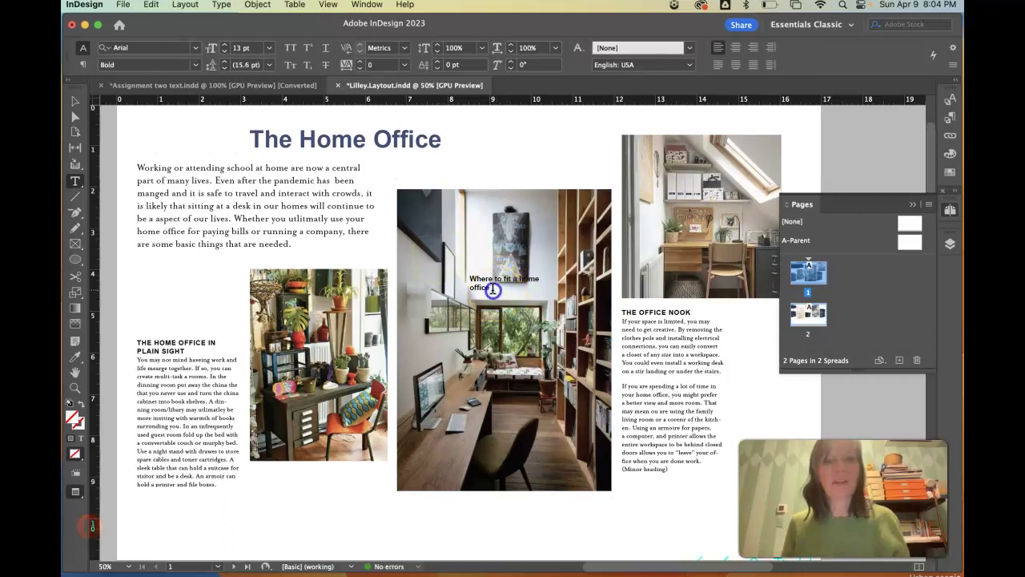
Step: Match the pasted heading to the "The Home Office" title style with the Eyedropper, set it in all caps and reduce it to 25 pt
drag(493, 290, 466, 279)
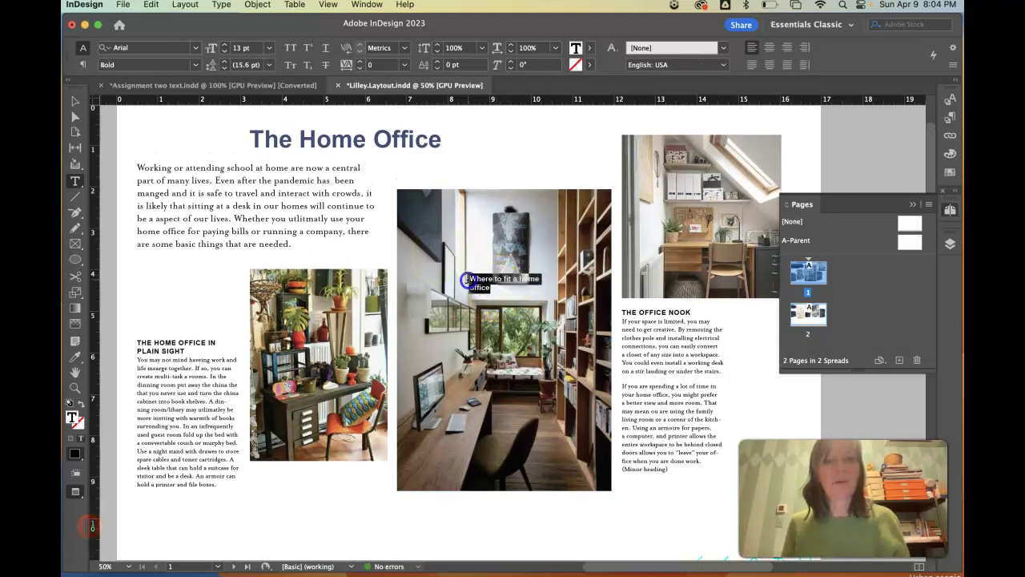
click(78, 358)
click(335, 139)
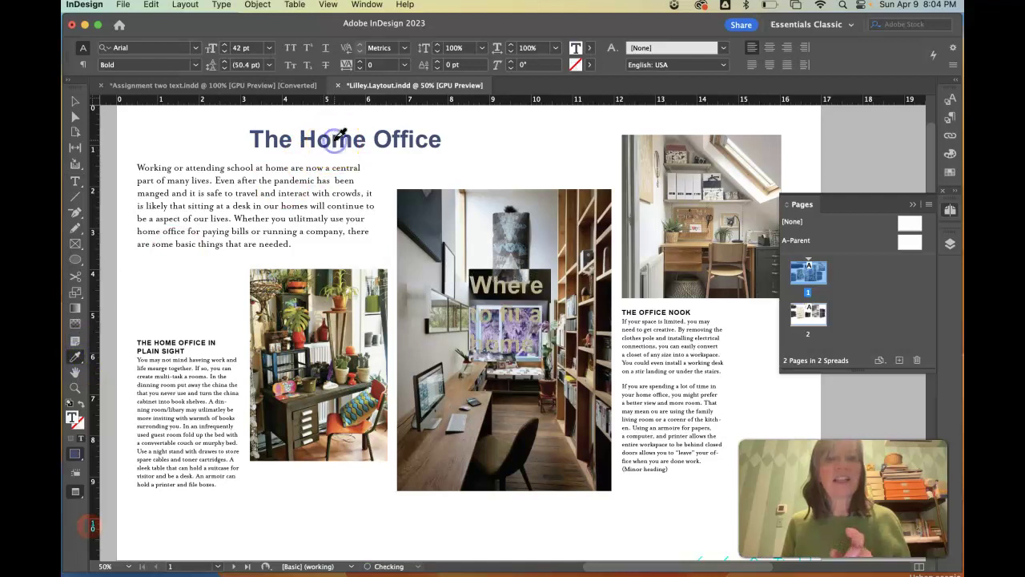
click(292, 48)
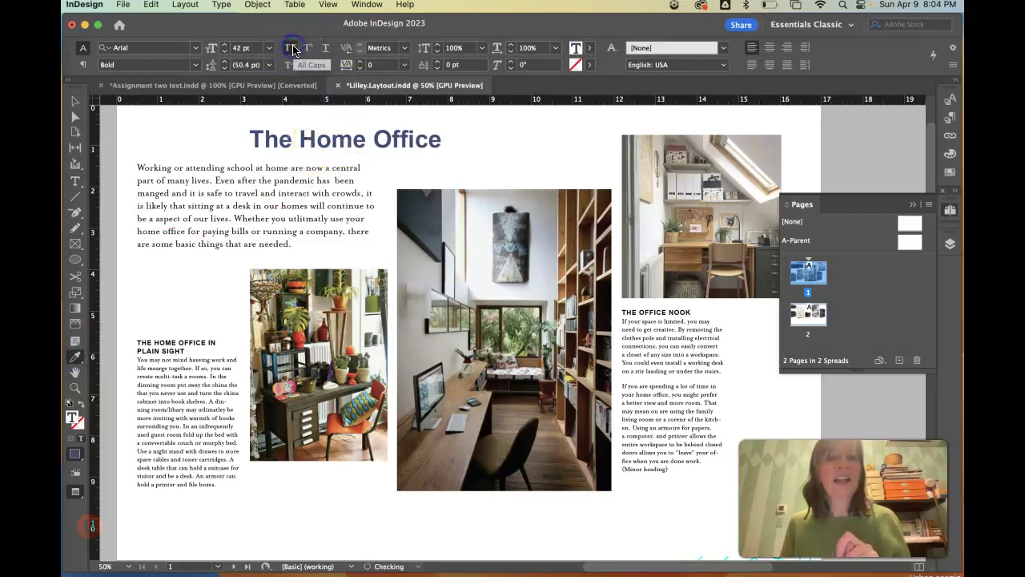
click(225, 52)
click(225, 52)
click(225, 52)
click(225, 52)
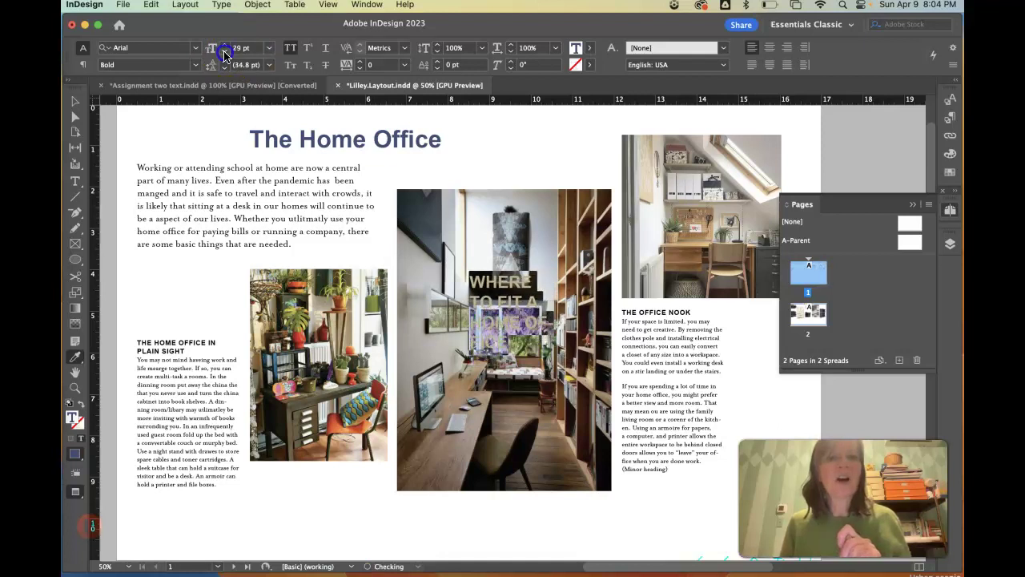
Step: Move the heading below the intro paragraph at the left margin and widen its frame to about 5.42 in, so it fits one line
click(75, 101)
drag(494, 297, 160, 270)
drag(224, 293, 336, 295)
drag(331, 302, 360, 301)
click(177, 87)
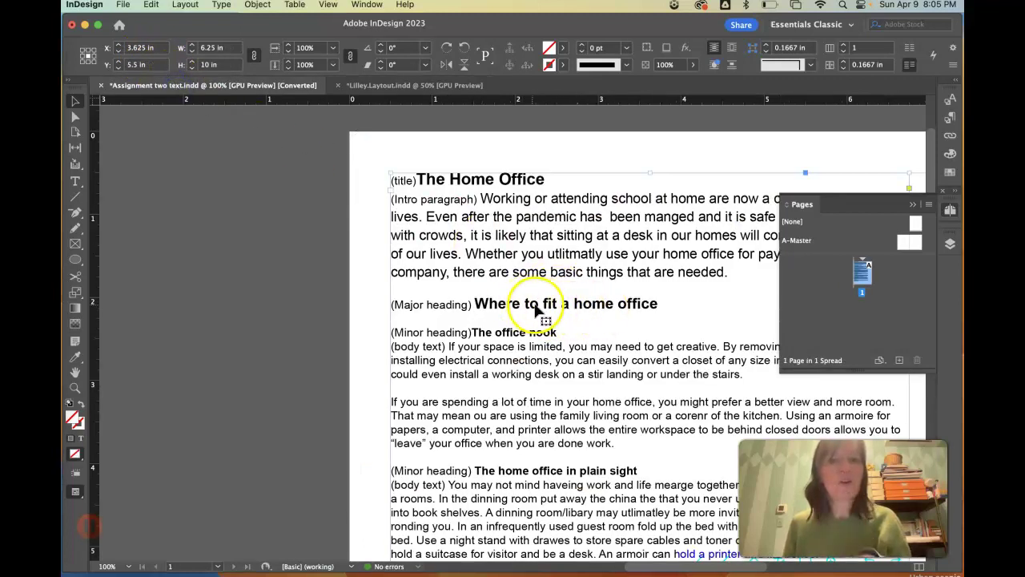
click(413, 88)
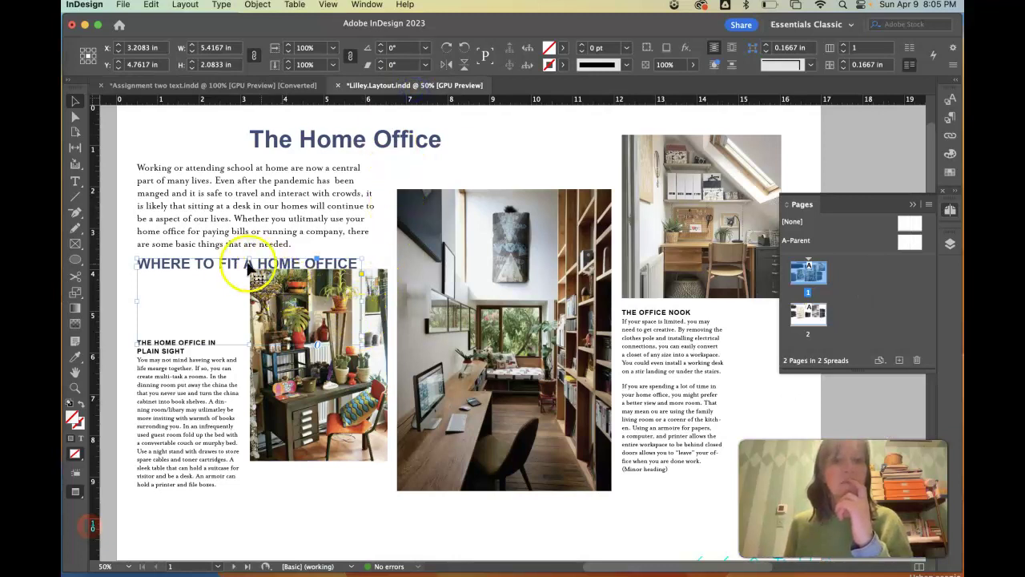
mouse_move(226, 267)
mouse_down()
mouse_move(517, 200)
mouse_move(485, 171)
mouse_move(225, 264)
mouse_up()
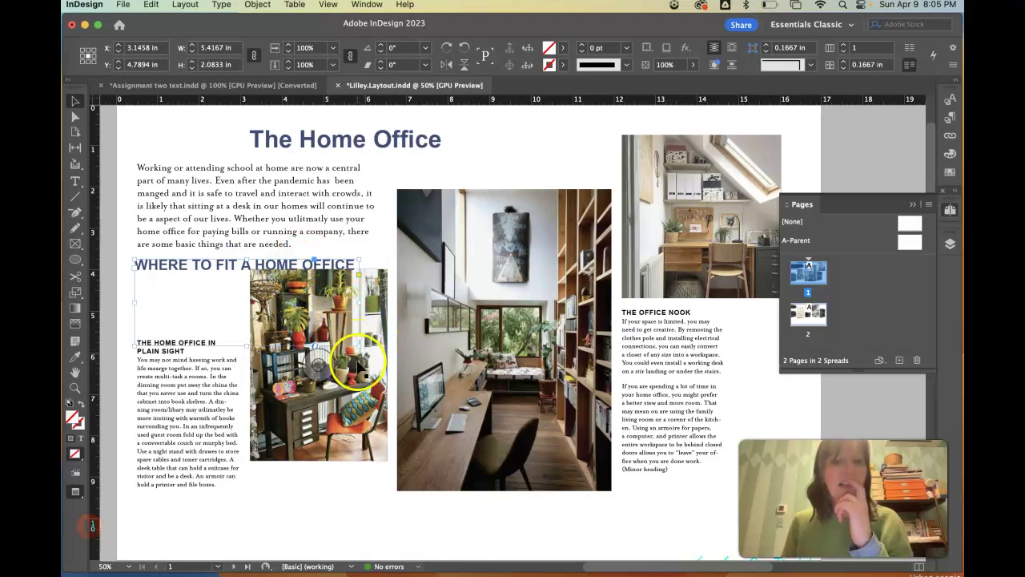
Step: Resize the heading frame to about 2.79 in wide and 1.88 in high, with a line break after "WHERE"
drag(360, 348, 230, 336)
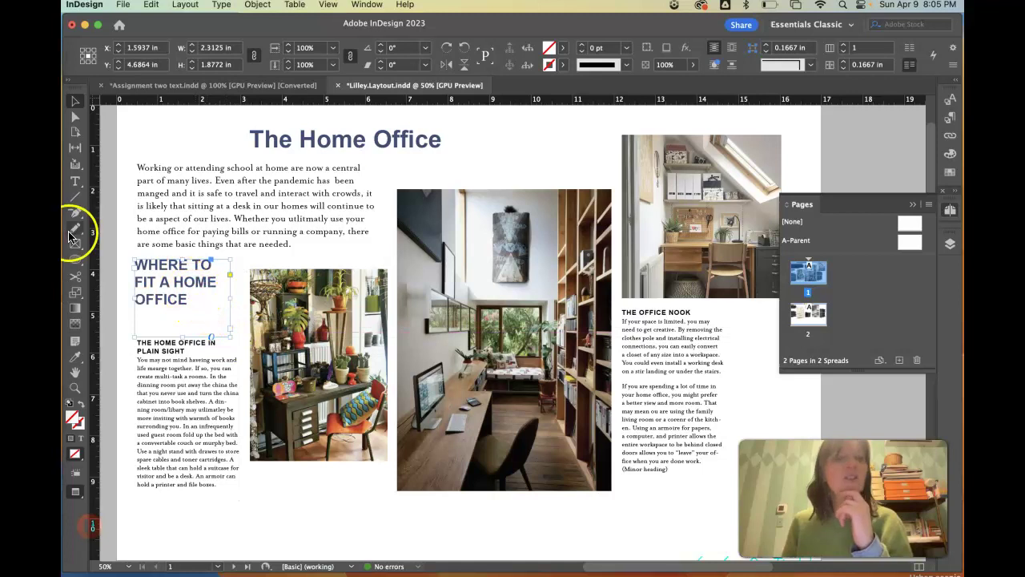
click(73, 183)
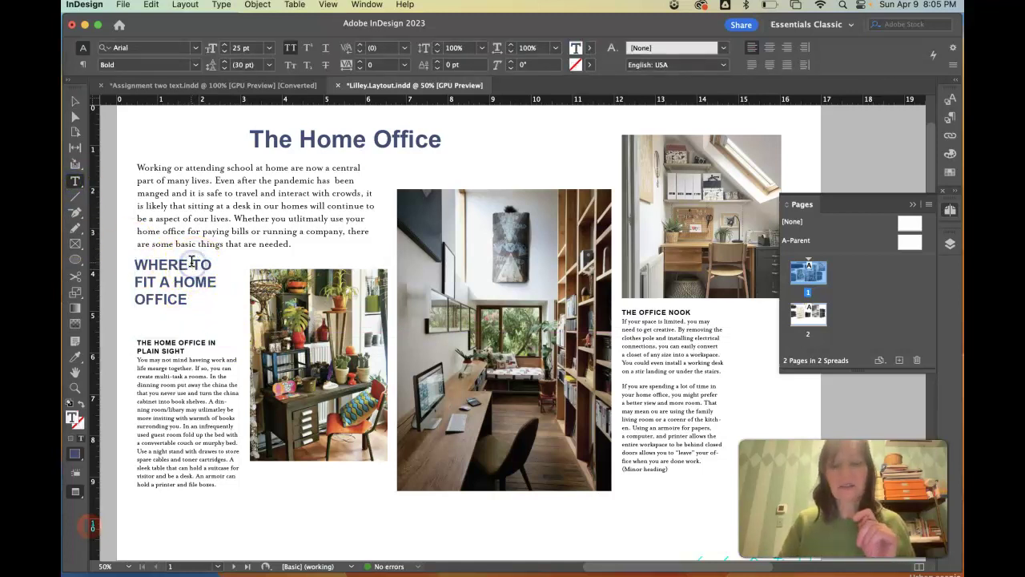
click(191, 263)
key(Return)
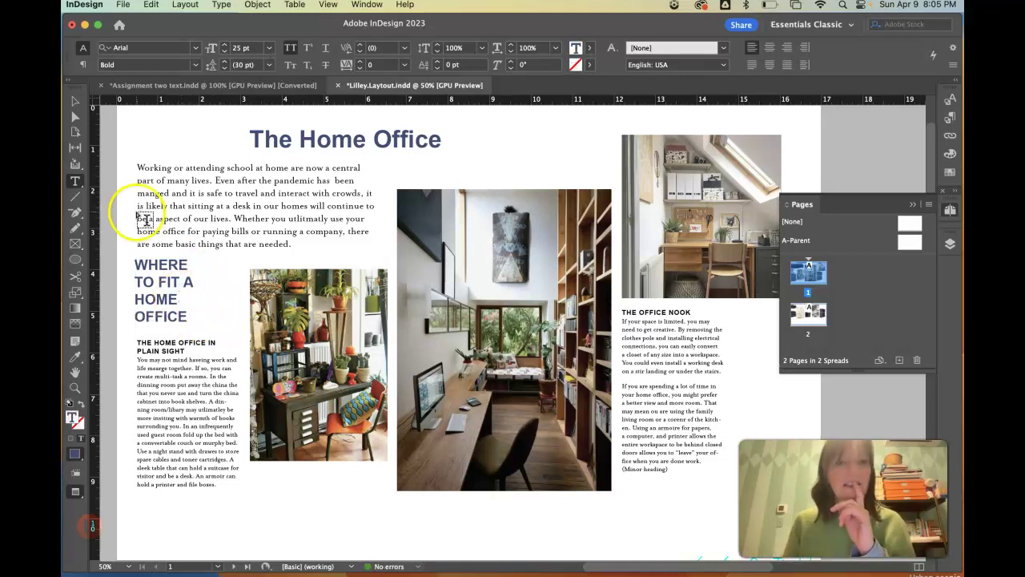
click(75, 102)
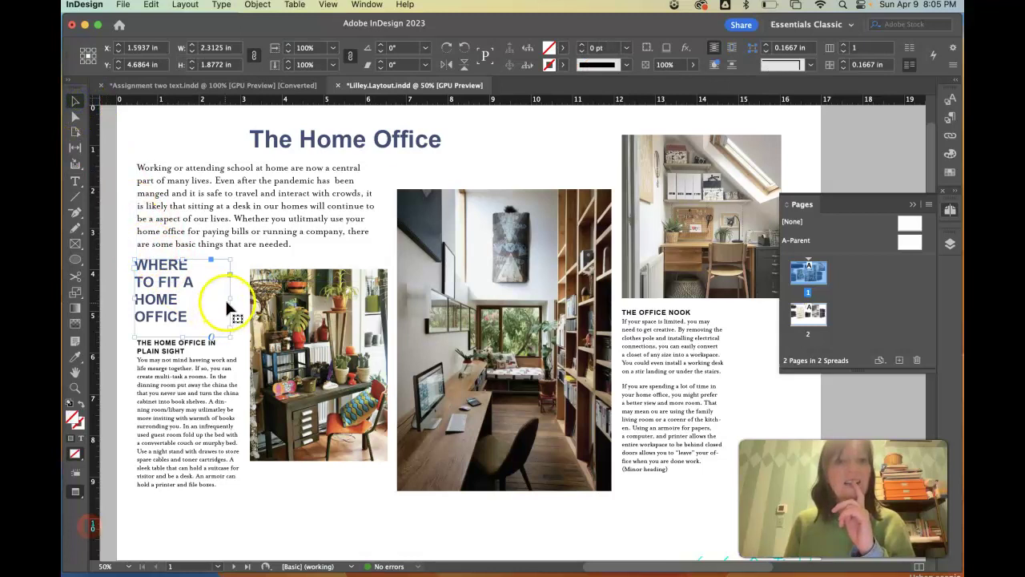
drag(231, 300, 251, 298)
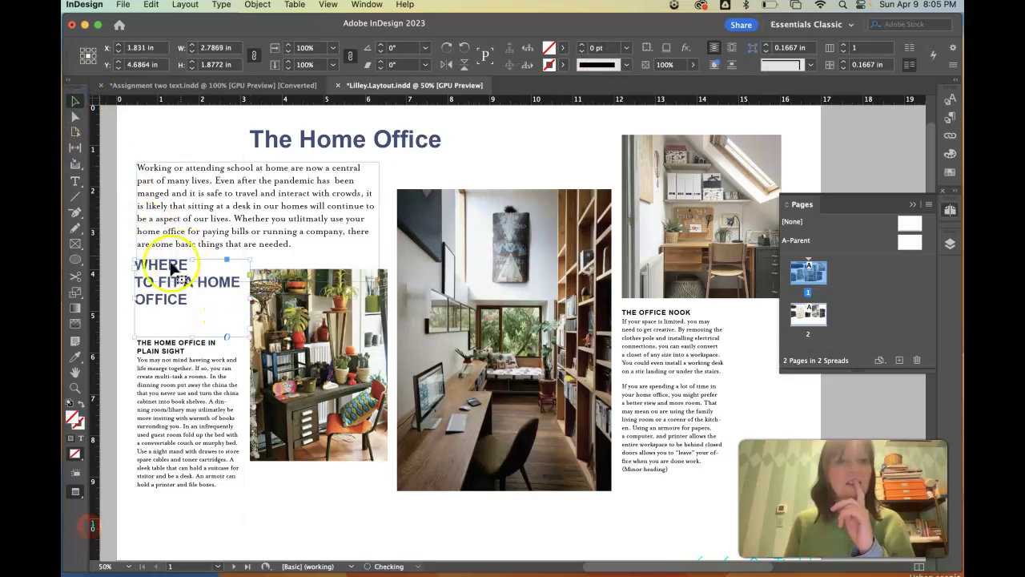
Step: Remove the heading's line break after "WHERE" and insert one after "TO"
click(76, 184)
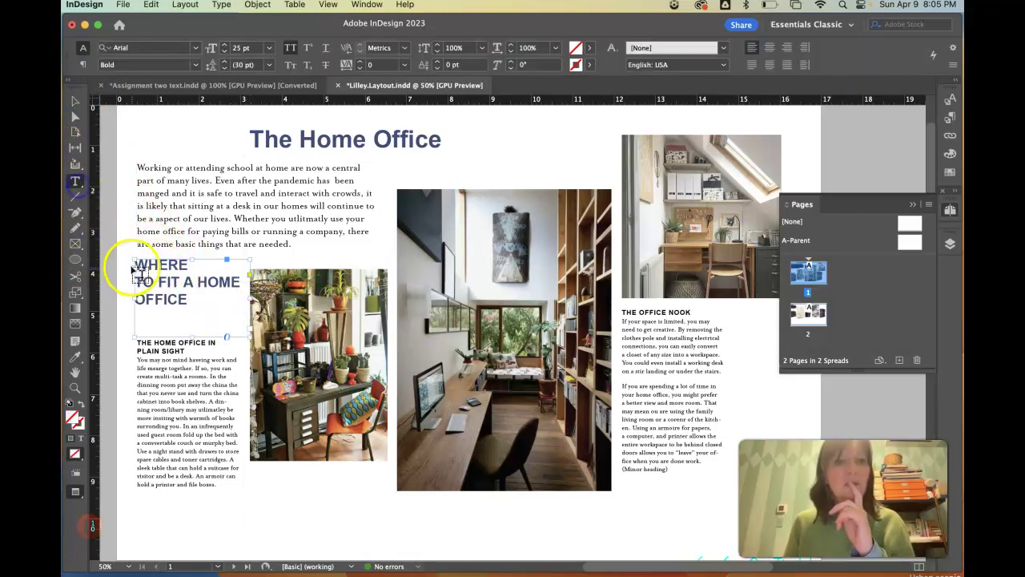
click(136, 277)
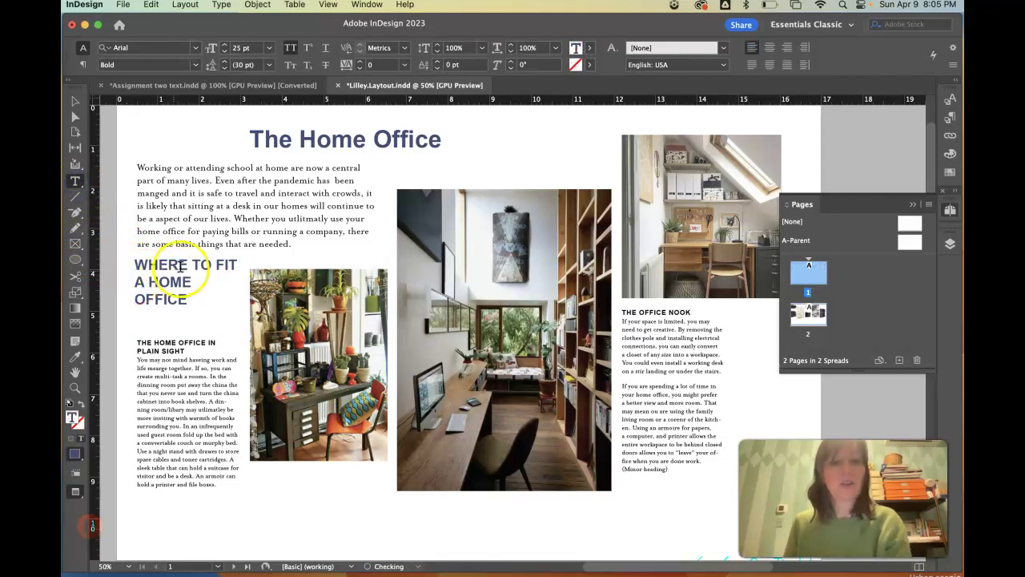
click(216, 265)
key(Return)
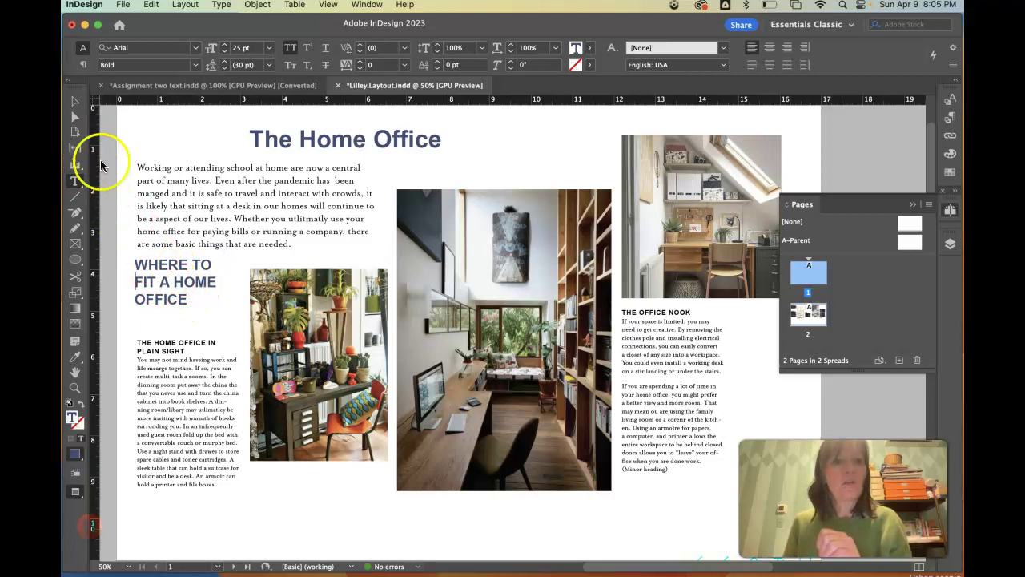
Step: Move the "WHERE TO FIT A HOME OFFICE" heading and the "The home office in plain sight" text slightly lower on the spread
click(76, 108)
drag(200, 280, 183, 291)
click(291, 541)
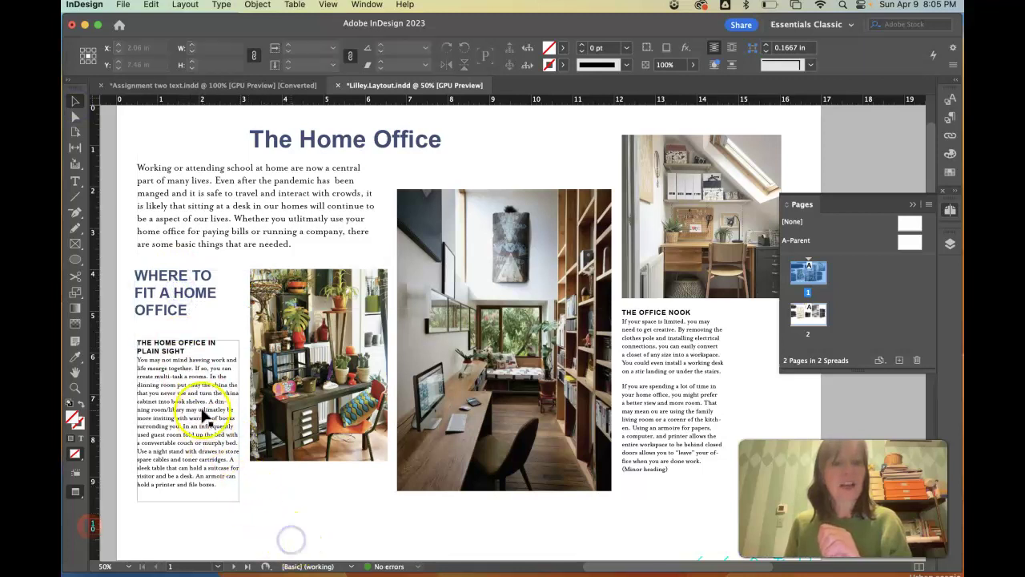
drag(201, 412, 221, 423)
click(818, 140)
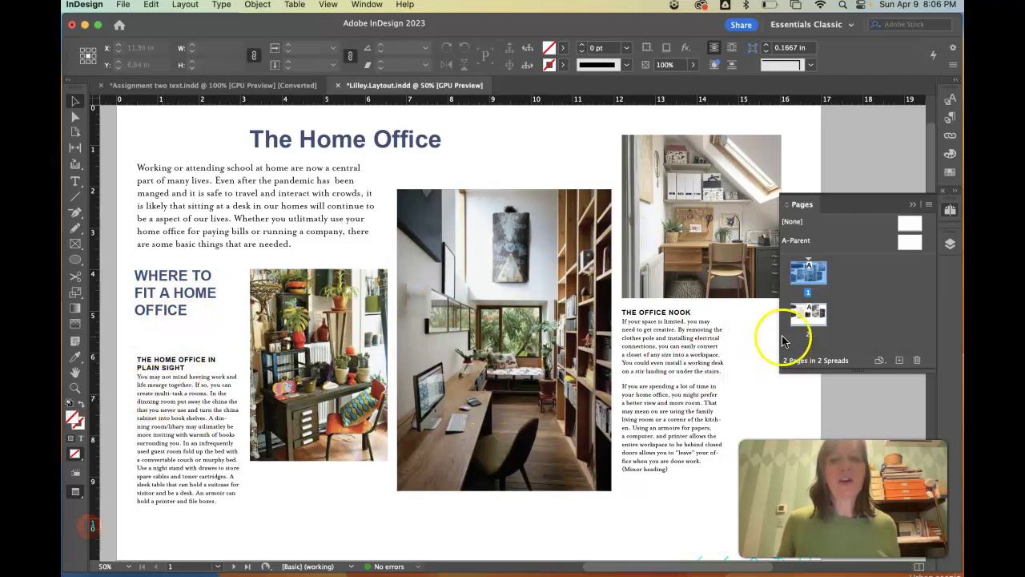
click(809, 314)
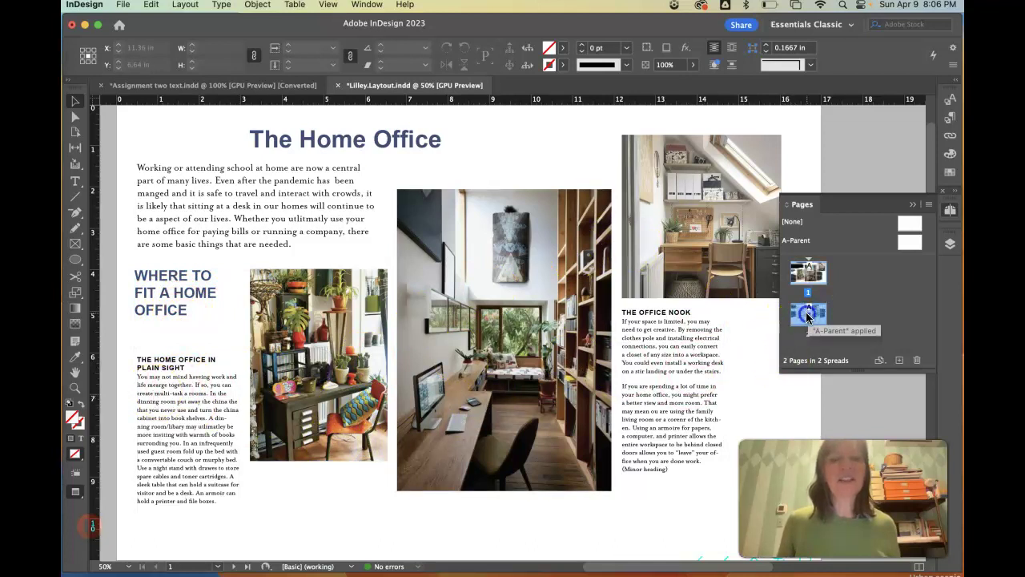
Step: Check the "What to buy" heading and its level in the "Assignment two text" document against the second spread
click(807, 315)
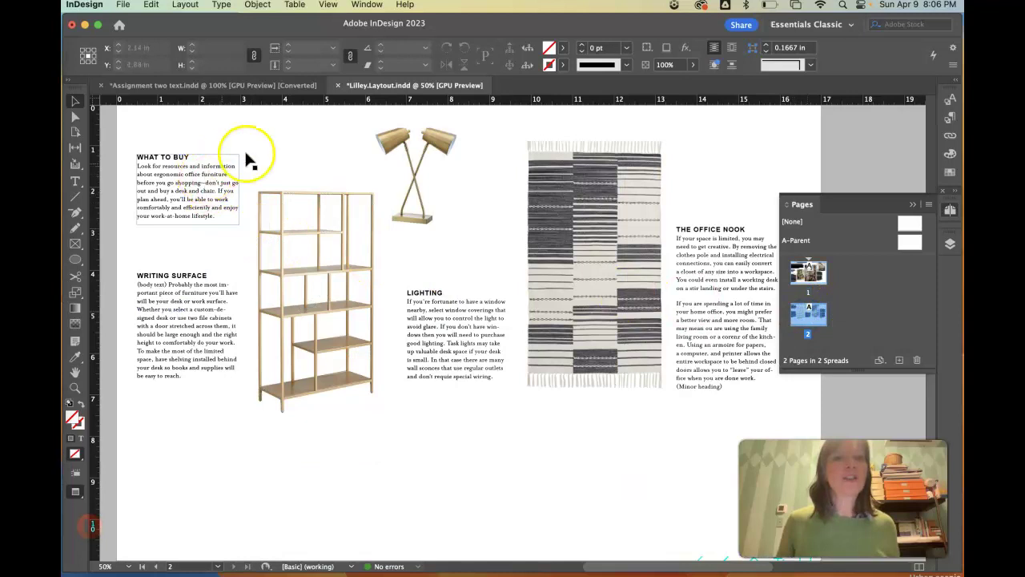
click(293, 85)
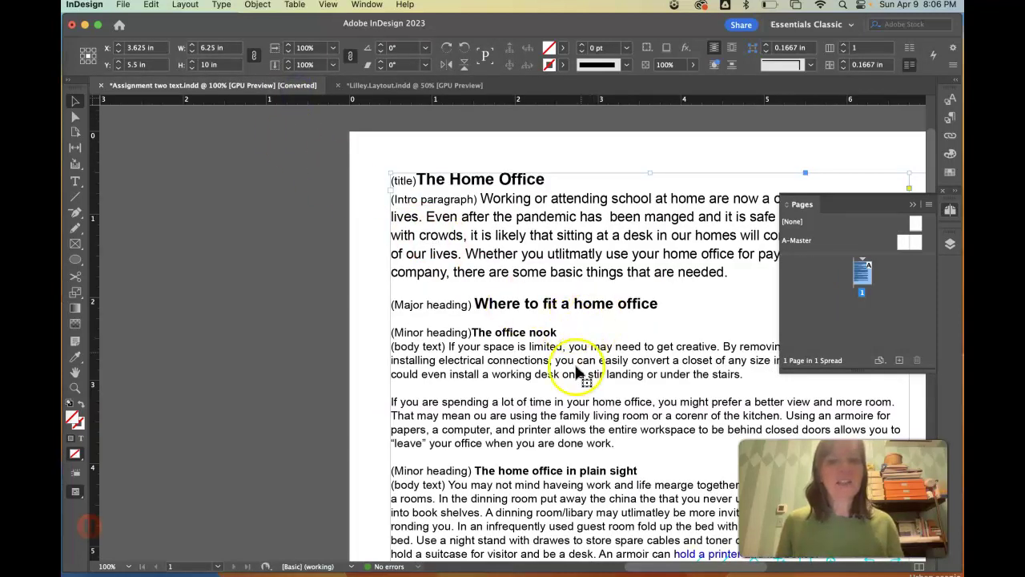
scroll(566, 330, down, 8)
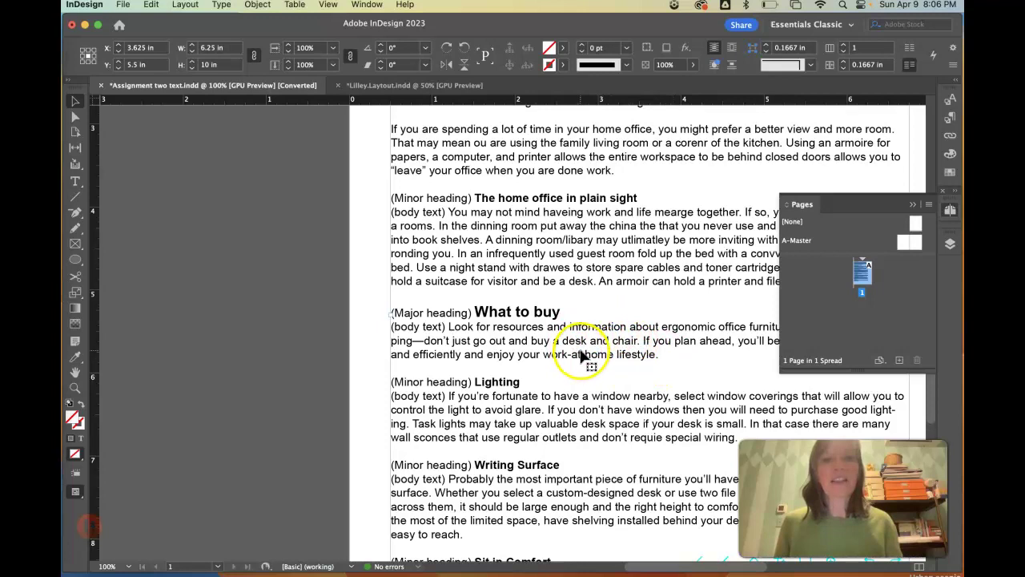
scroll(583, 355, up, 3)
scroll(582, 354, down, 1)
scroll(563, 347, down, 1)
scroll(565, 356, up, 4)
scroll(565, 357, down, 4)
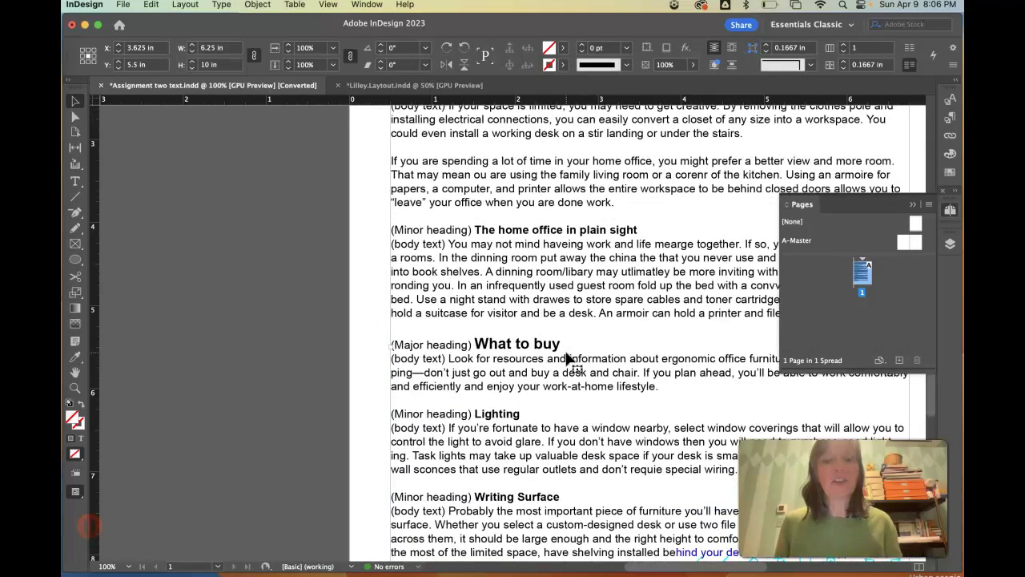
click(626, 384)
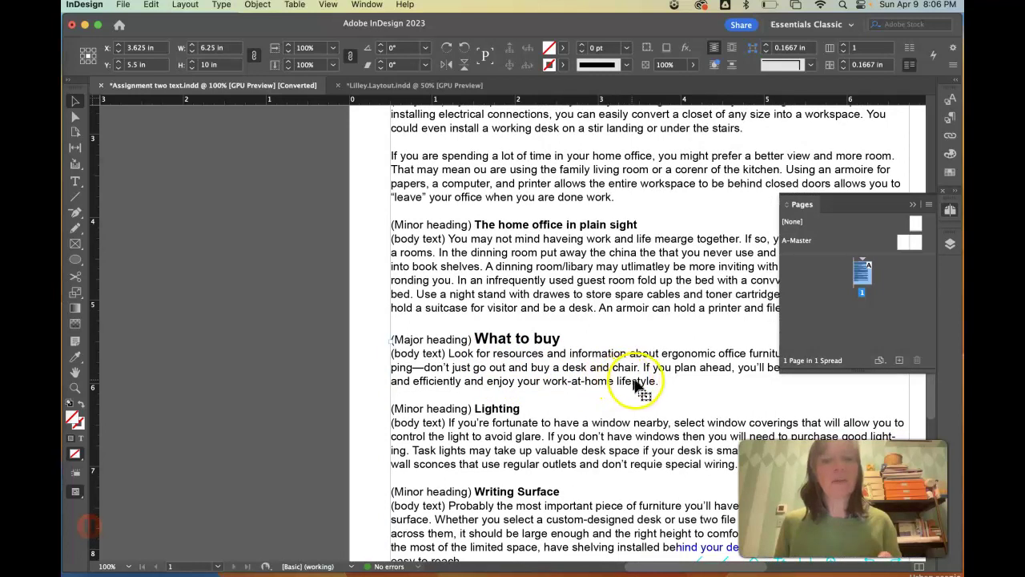
Step: In the layout document, move "WHAT TO BUY" out of its paragraph into a separate frame above, about 4.02 in wide and 0.815 in high
click(390, 86)
click(188, 173)
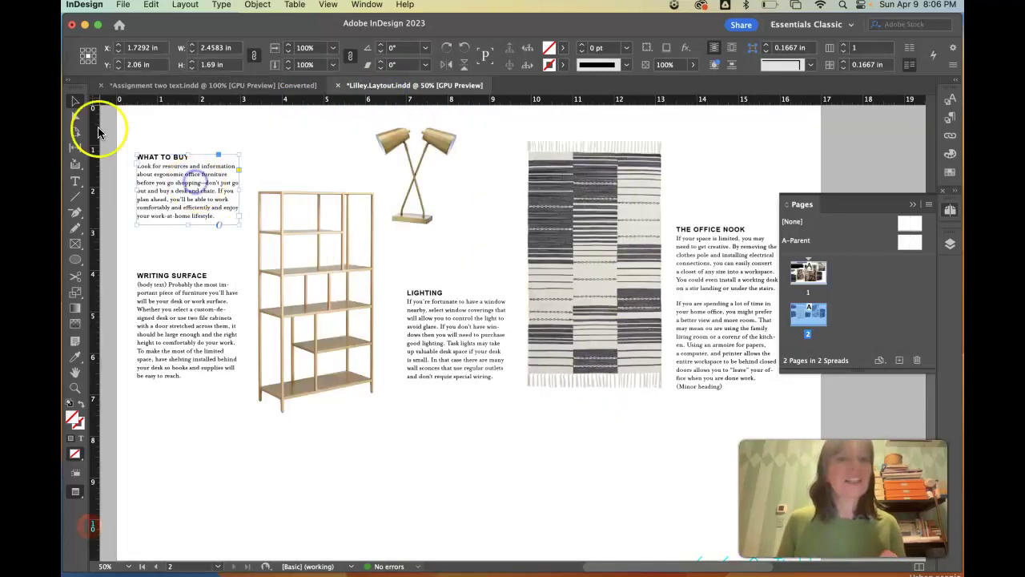
click(75, 181)
triple_click(199, 154)
key(super+c)
scroll(199, 154, left, 5)
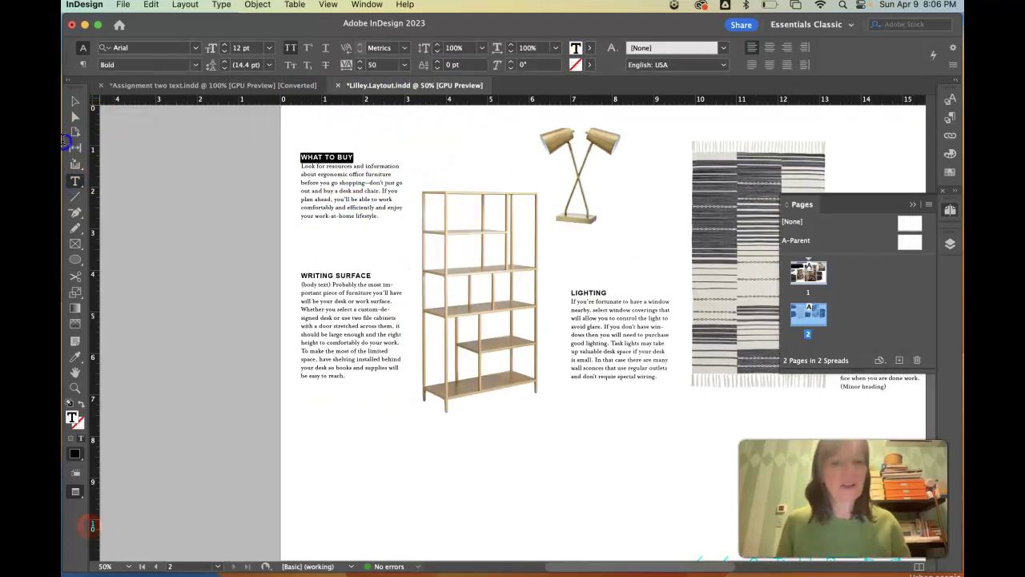
key(BackSpace)
drag(306, 121, 473, 154)
key(super+v)
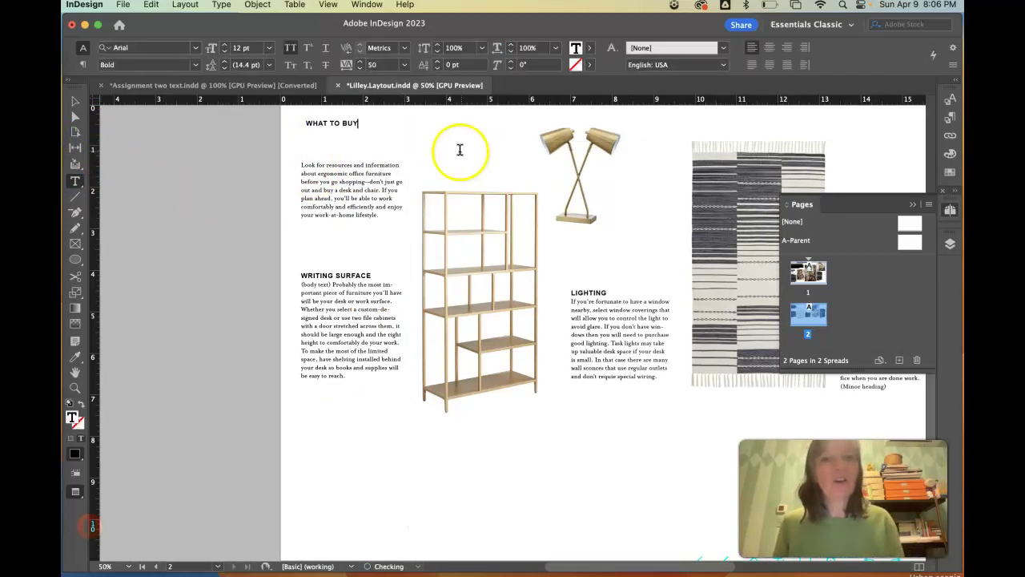
Step: Move the "WHAT TO BUY" frame to the first spread, below the photo of the desk with plants
click(71, 100)
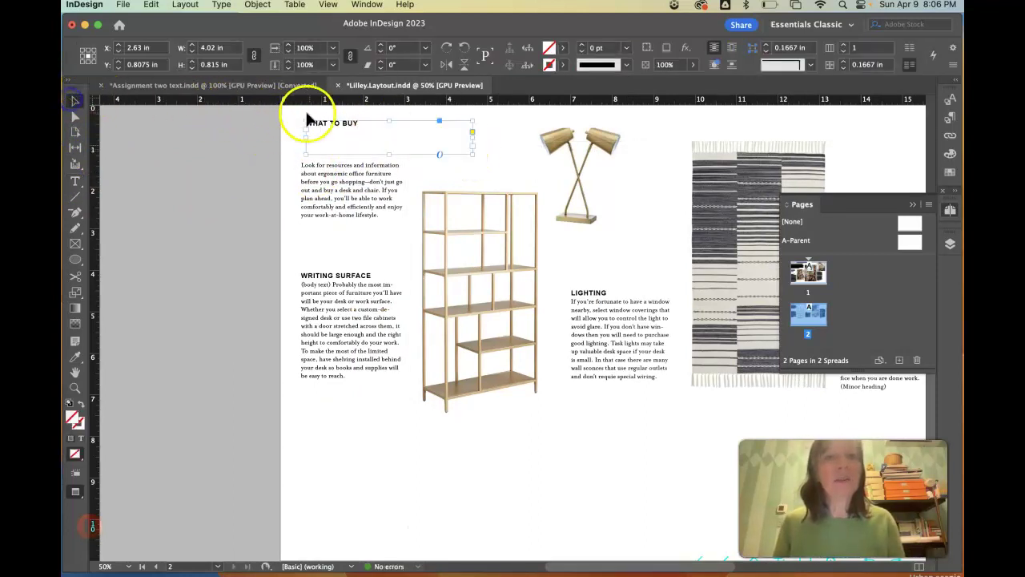
key(Delete)
scroll(401, 210, up, 3)
scroll(401, 210, up, 9)
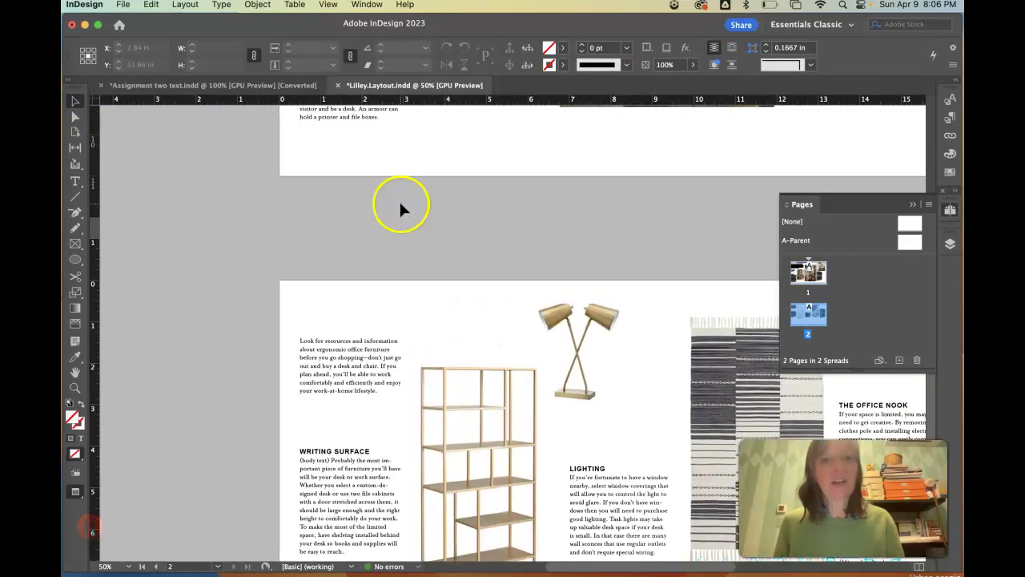
key(super+z)
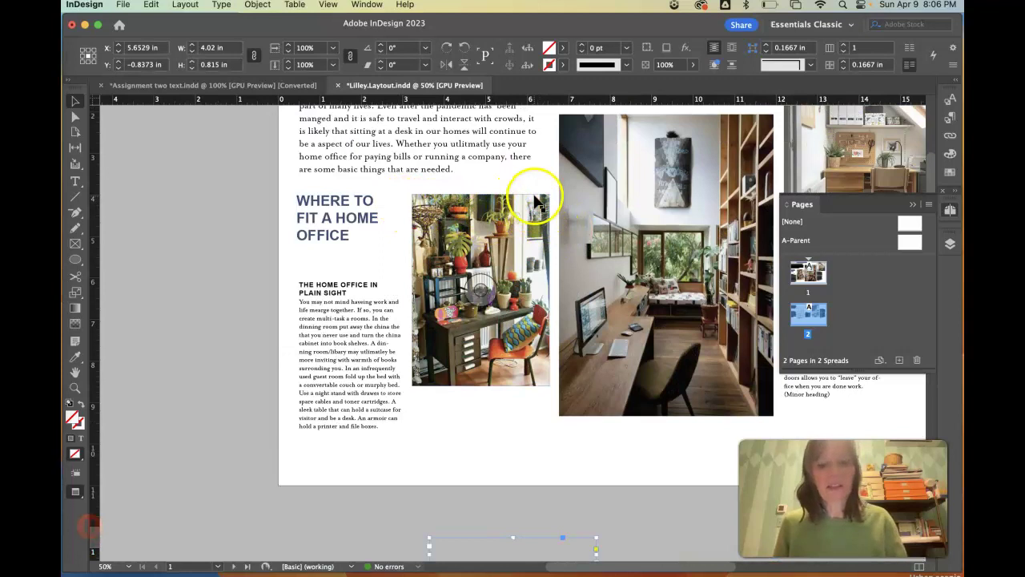
scroll(608, 316, right, 5)
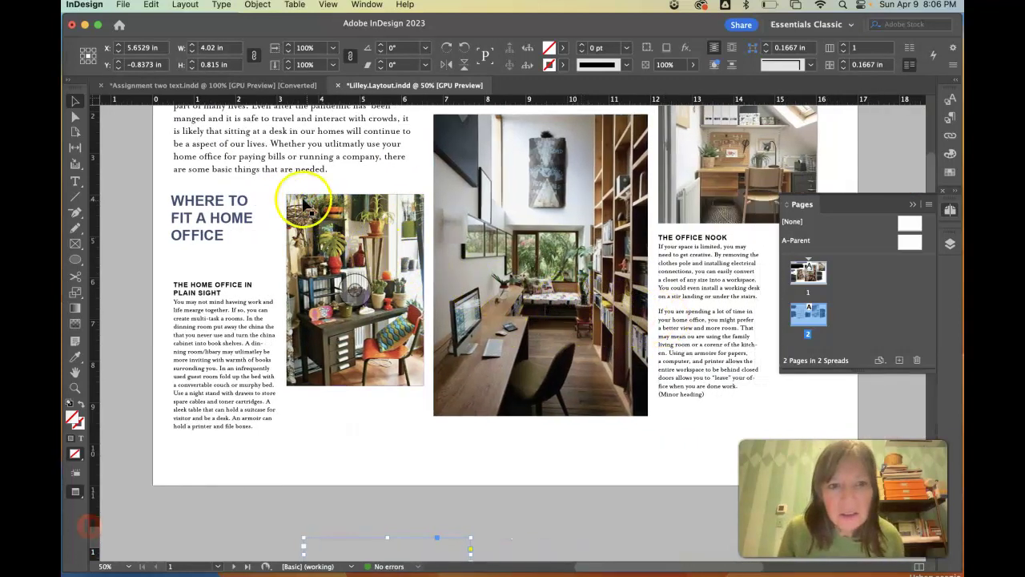
click(374, 430)
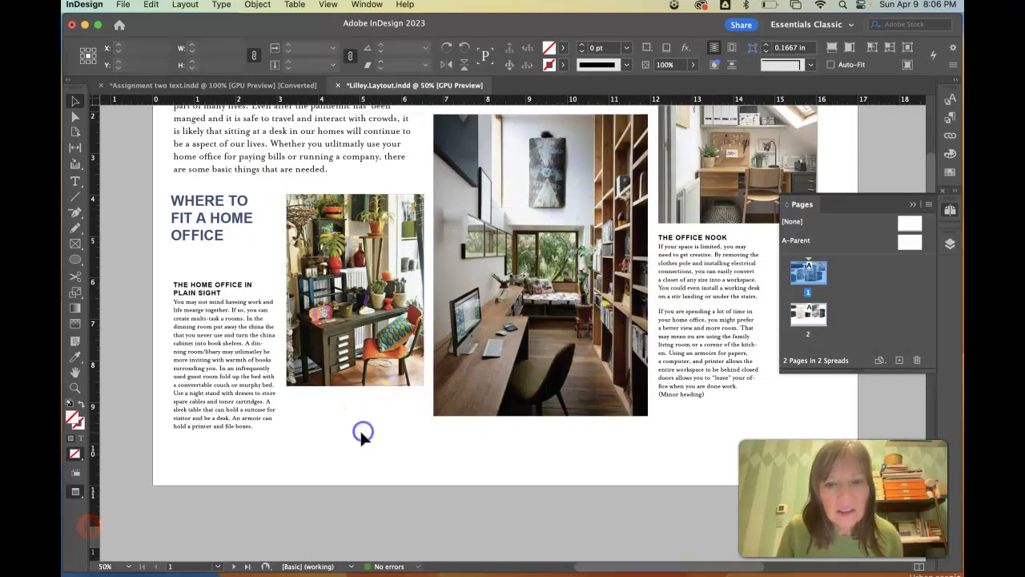
scroll(360, 428, down, 3)
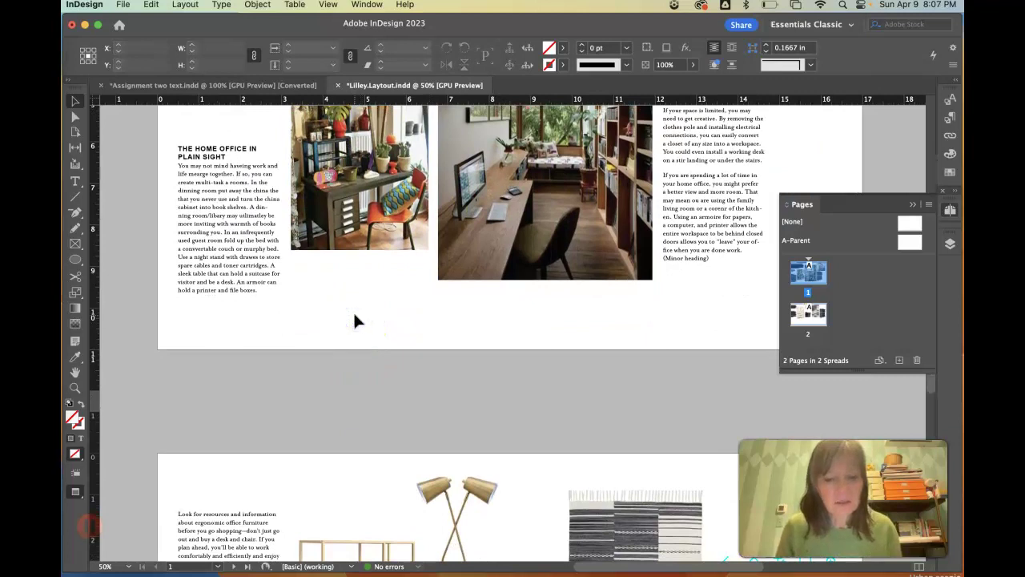
drag(355, 320, 408, 296)
click(402, 290)
Step: Copy the "WHERE TO FIT A HOME OFFICE" heading's formatting onto the "WHAT TO BUY" text with the Eyedropper
click(76, 183)
drag(480, 304, 277, 269)
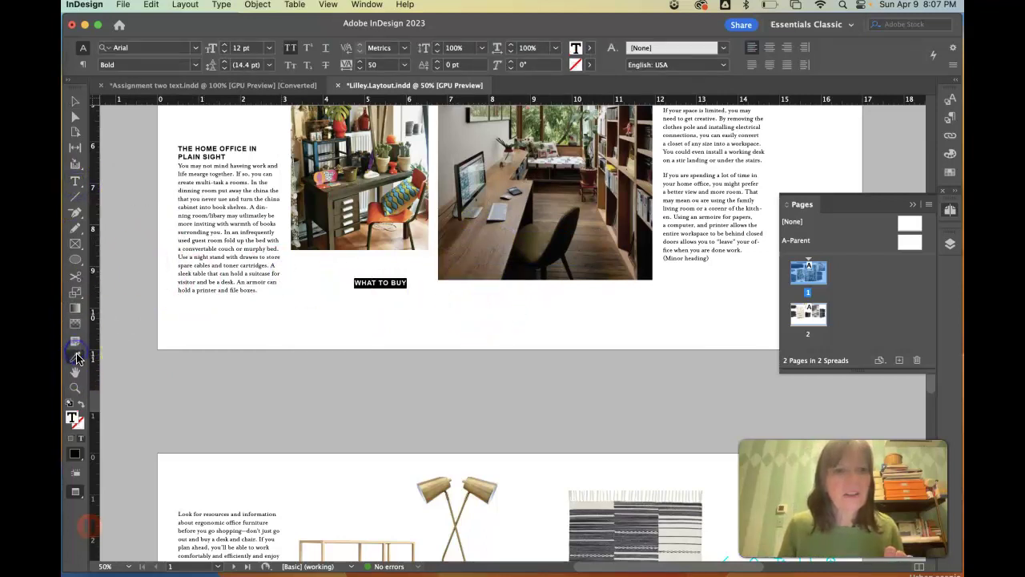
scroll(190, 258, up, 4)
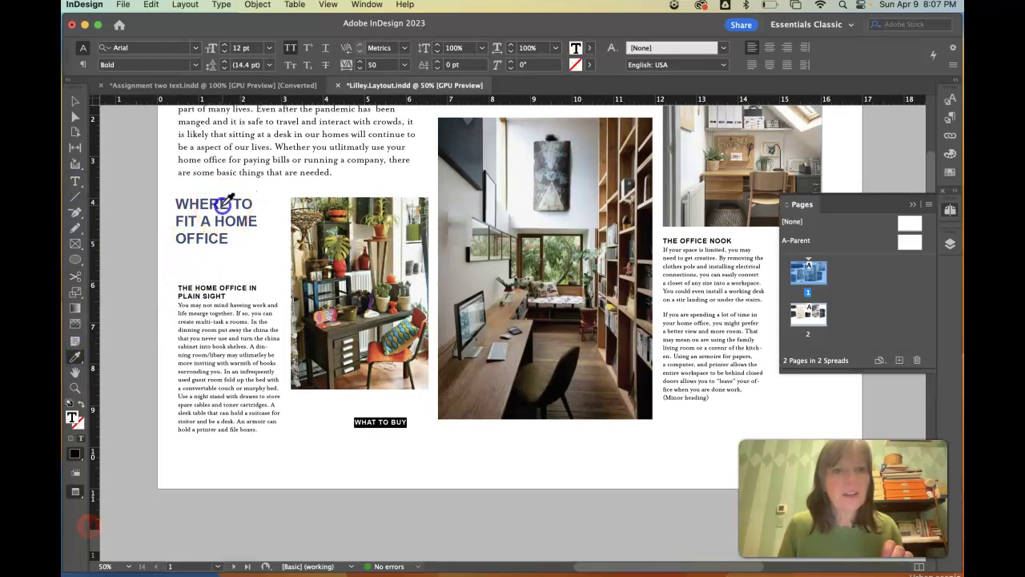
click(229, 197)
Step: Move the "WHAT TO BUY" heading back to the second spread, at the left margin above the "Look for resources" paragraph
click(75, 101)
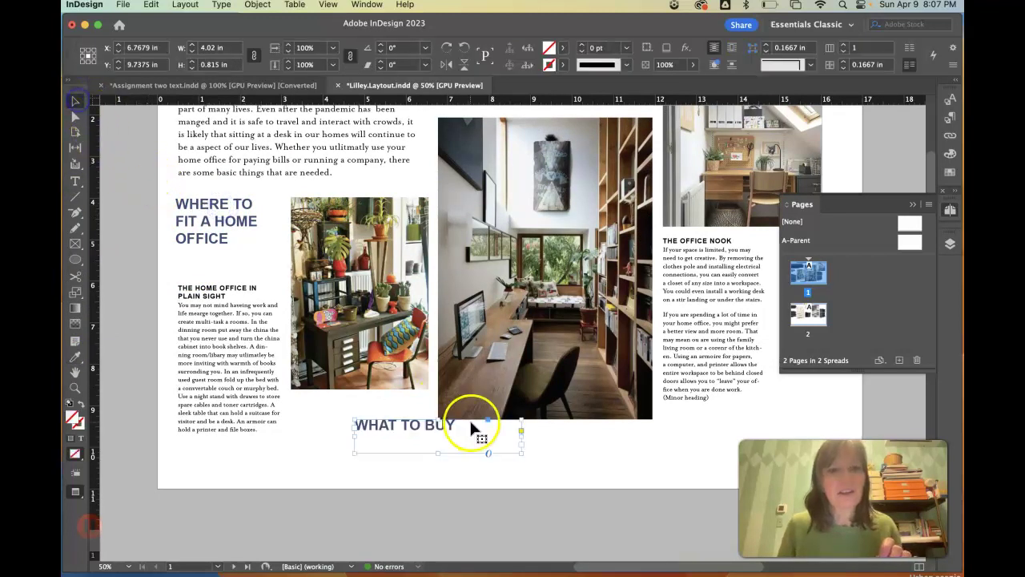
drag(422, 430, 416, 537)
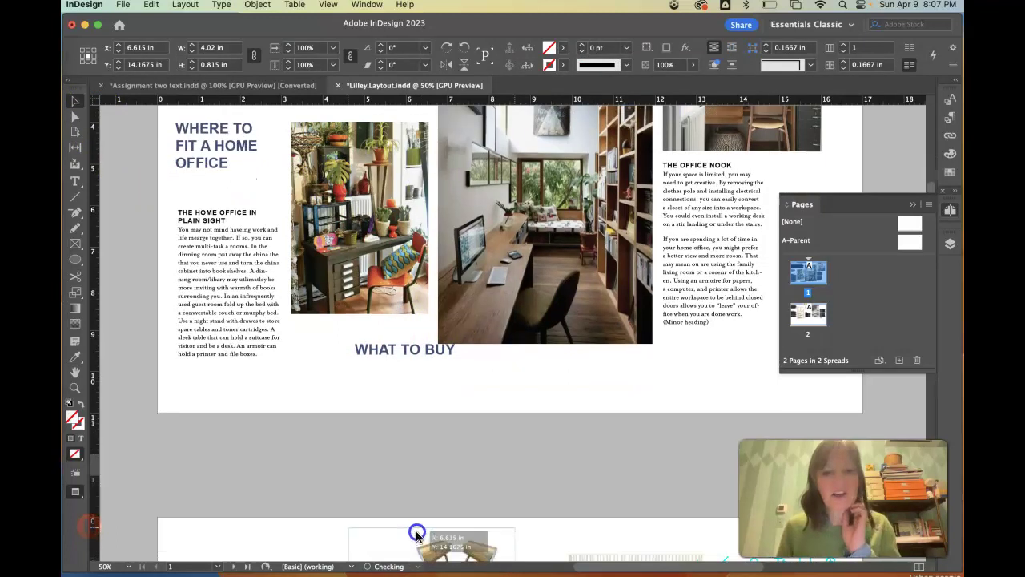
scroll(597, 533, down, 5)
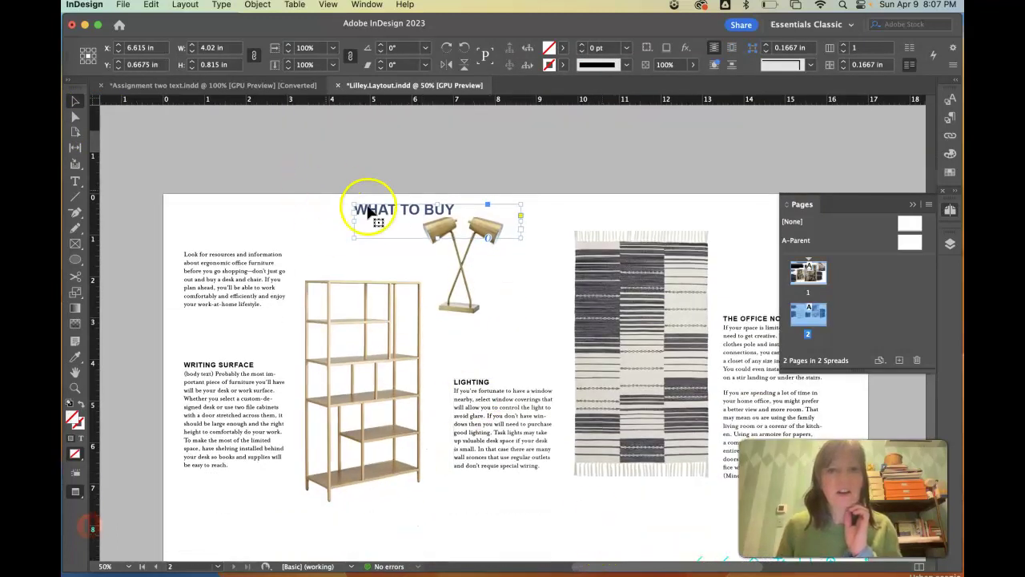
drag(387, 221, 210, 224)
Step: Move the "Look for resources" paragraph slightly up and left so it sits closer beneath the "WHAT TO BUY" heading
click(221, 331)
click(239, 288)
drag(239, 290, 234, 281)
click(236, 324)
click(430, 281)
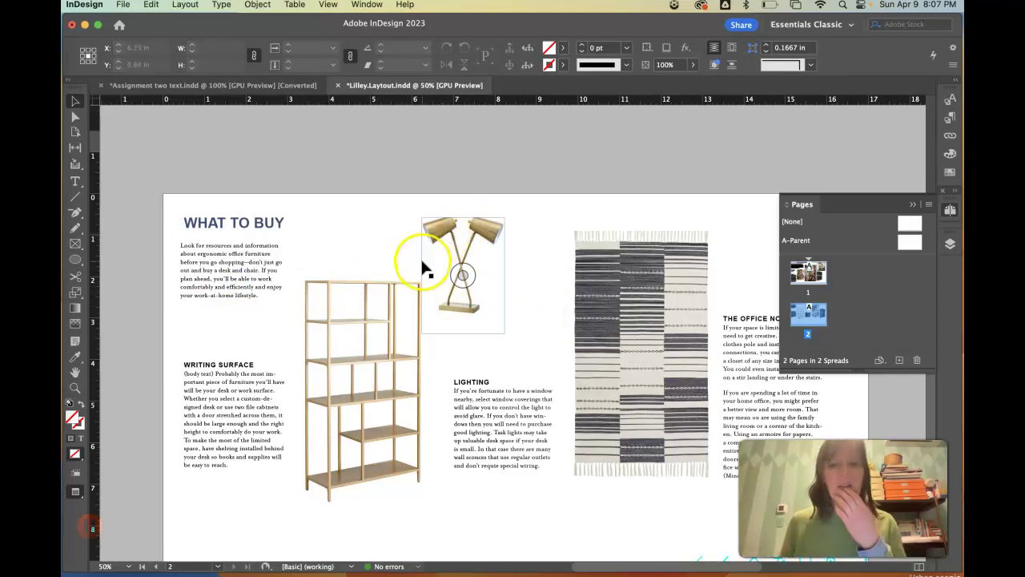
Step: Review the two spreads together at 25% to compare their headings and overall arrangement
key(super+minus)
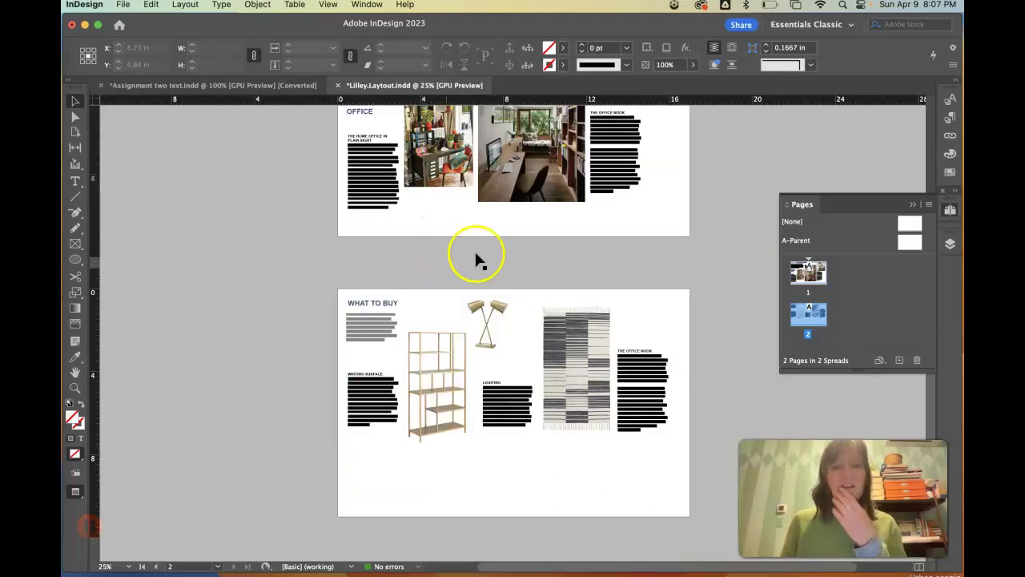
scroll(478, 258, up, 3)
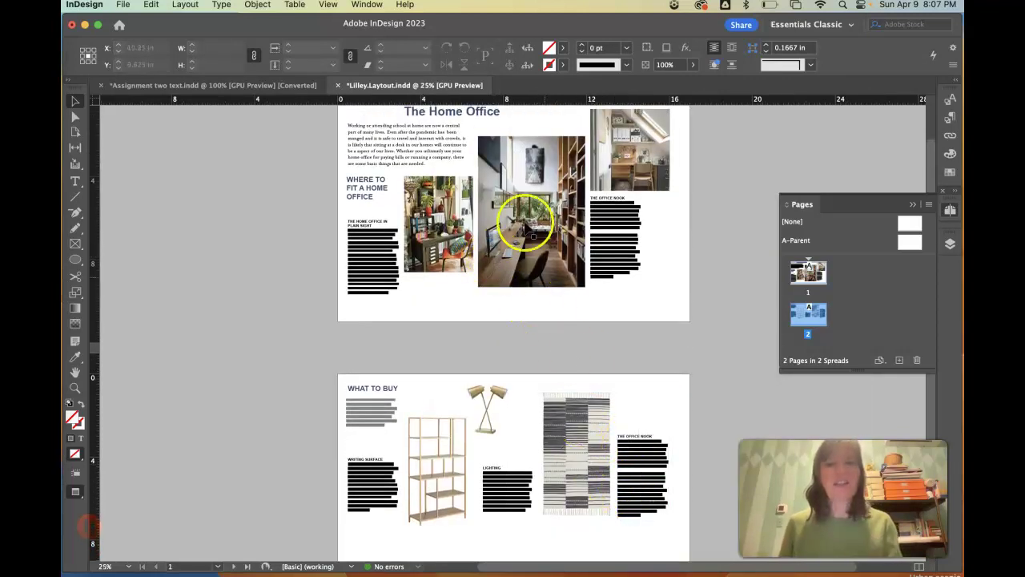
scroll(495, 115, up, 2)
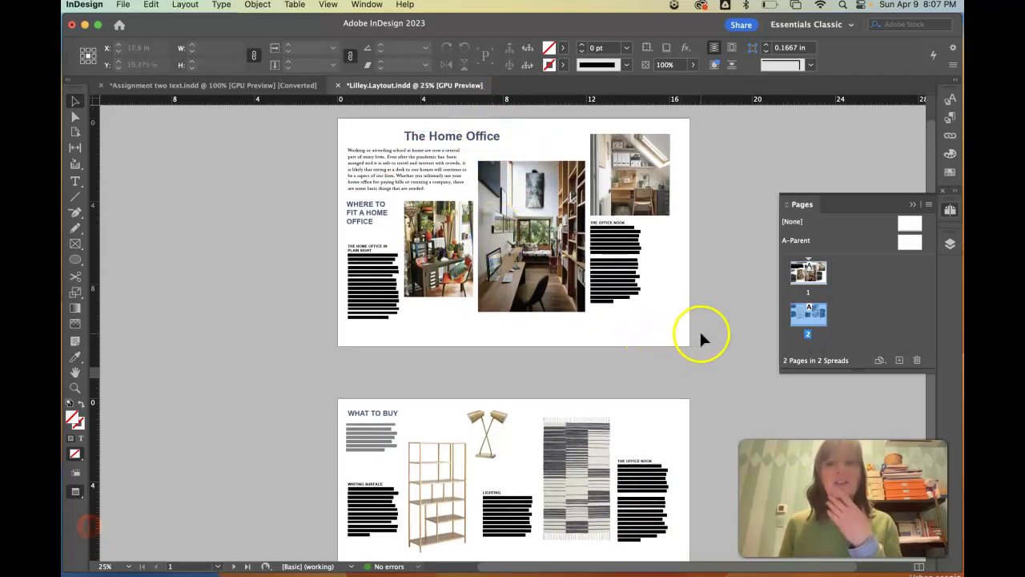